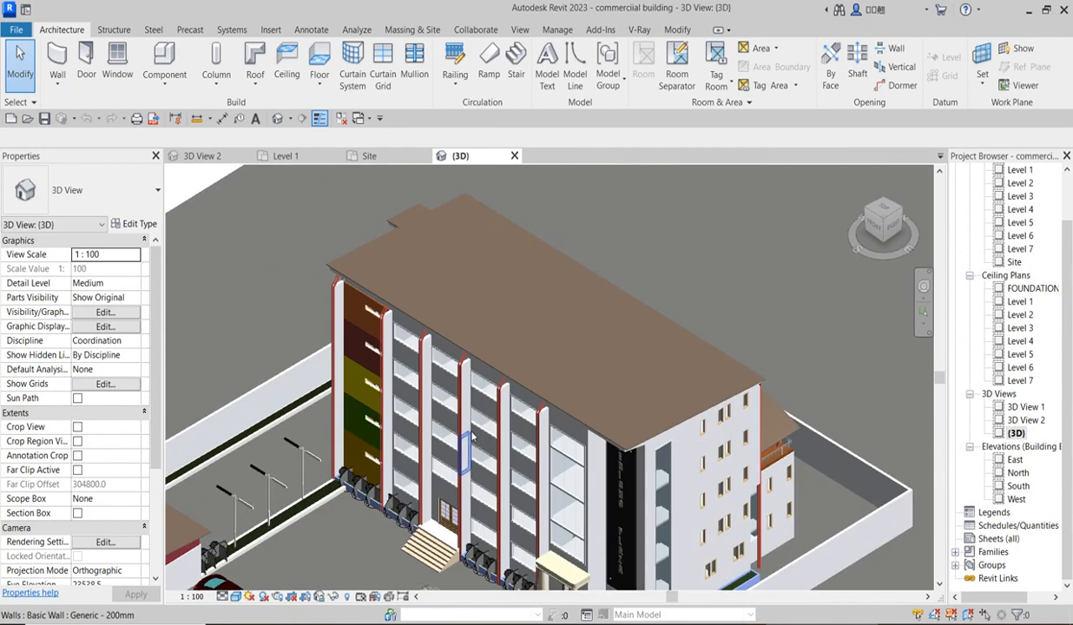
Look over the building in the 3D view and open the Level 1 floor plan.
scroll(745, 463, "down", 3)
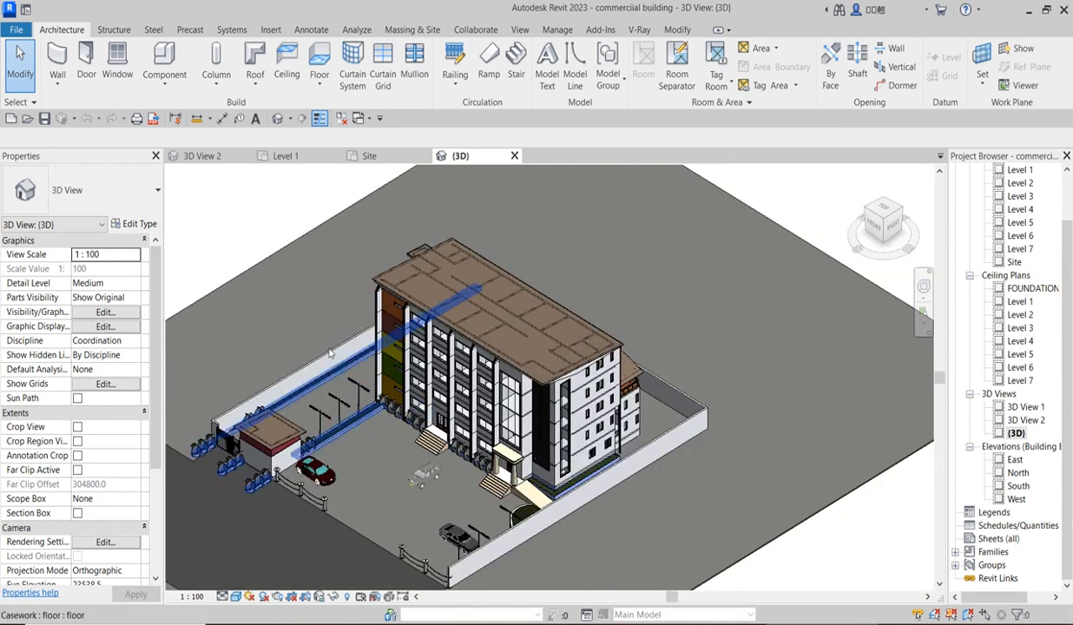
scroll(318, 306, "up", 3)
scroll(384, 361, "down", 4)
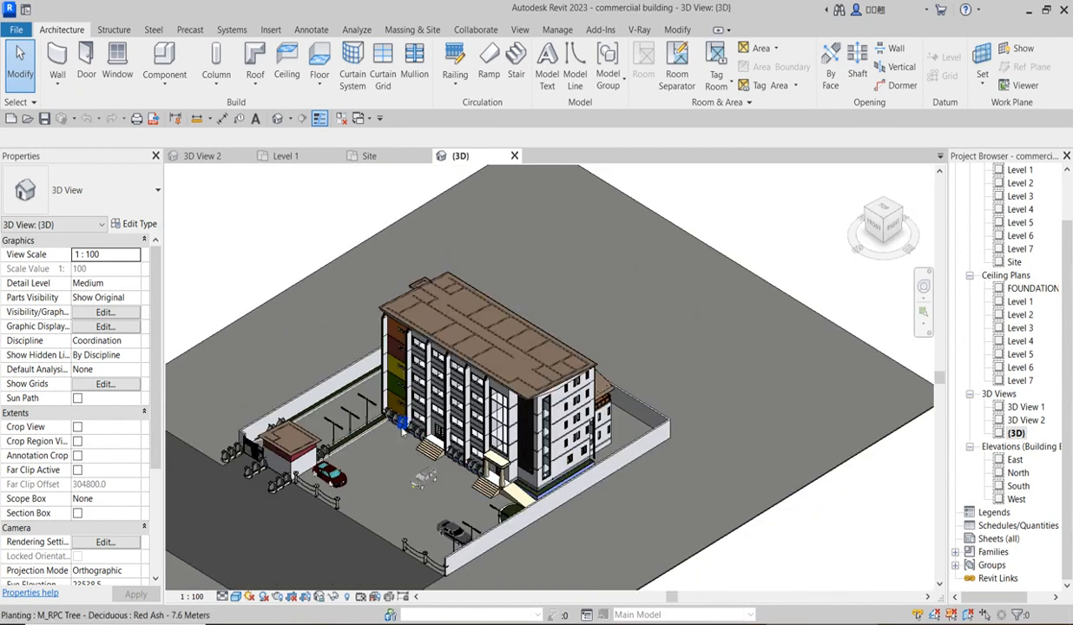
scroll(1061, 246, "up", 2)
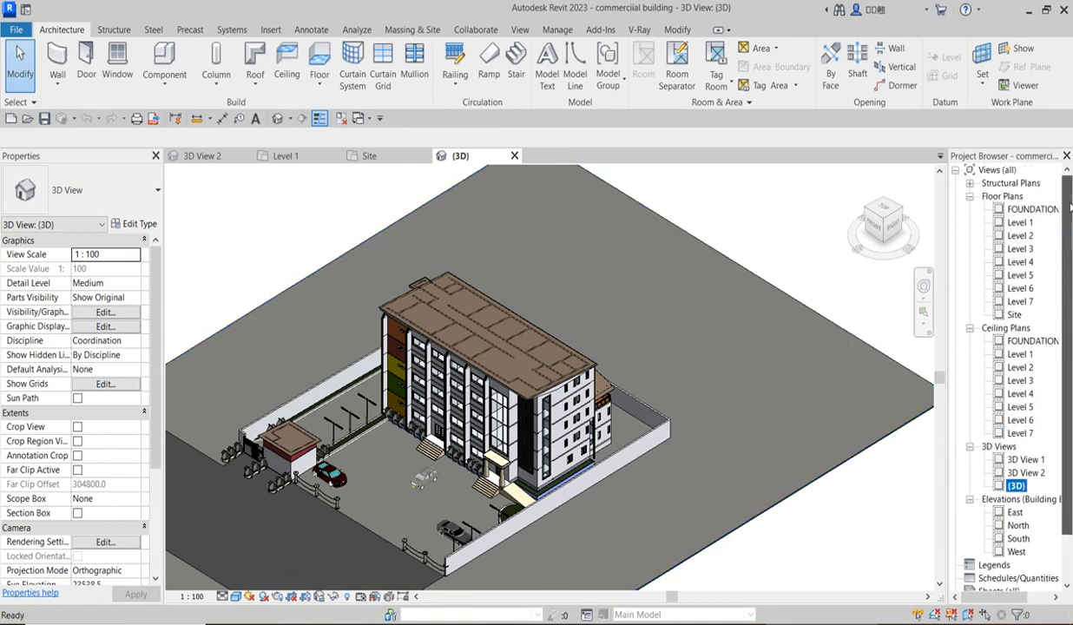
double_click(1023, 223)
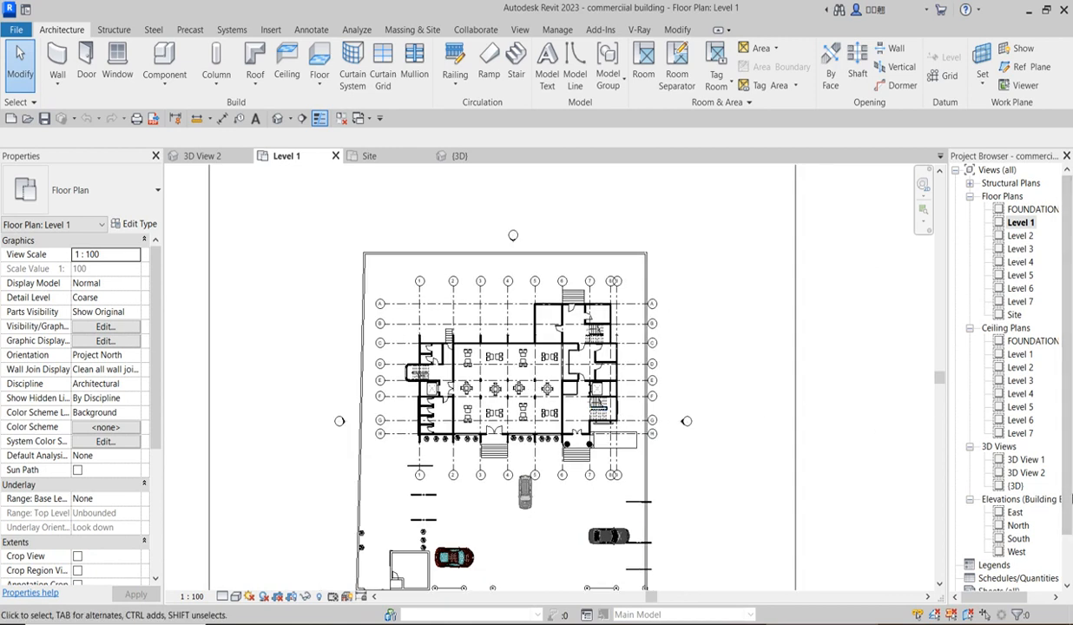
Open the East elevation and hide the Generic - 200mm perimeter wall in front of the building in that view.
scroll(1021, 421, "down", 2)
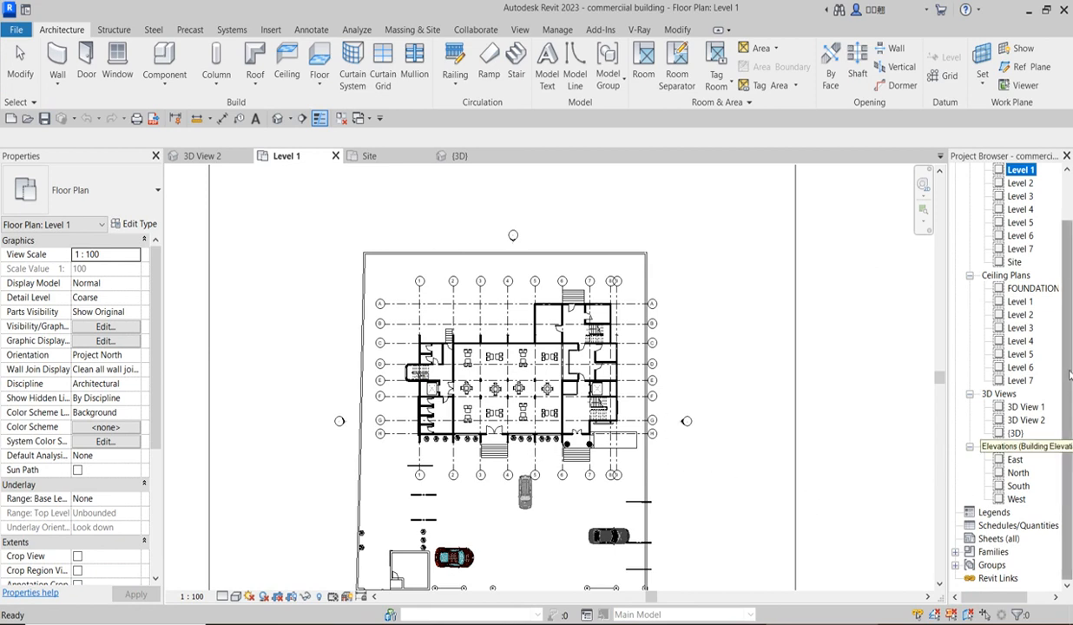
scroll(1034, 364, "up", 2)
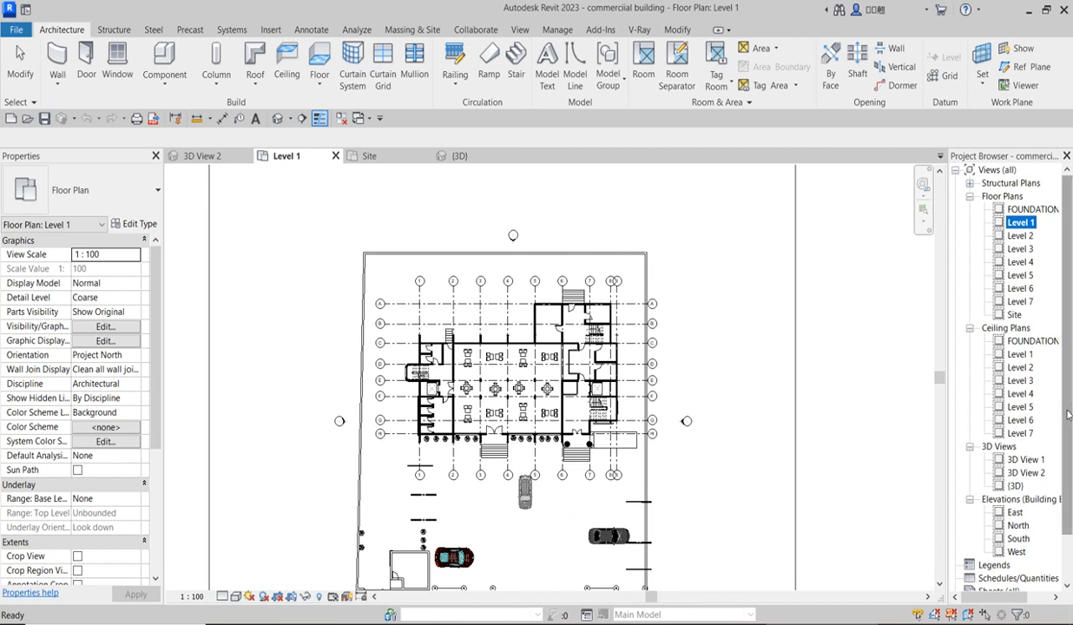
left_click_drag(1068, 414, 1071, 460)
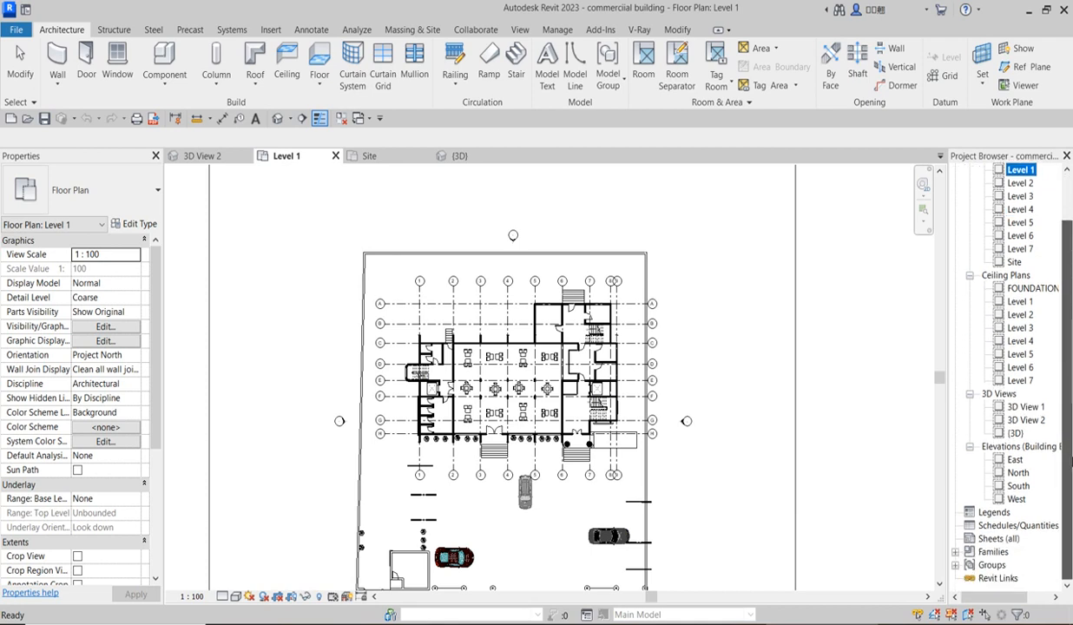
double_click(1018, 461)
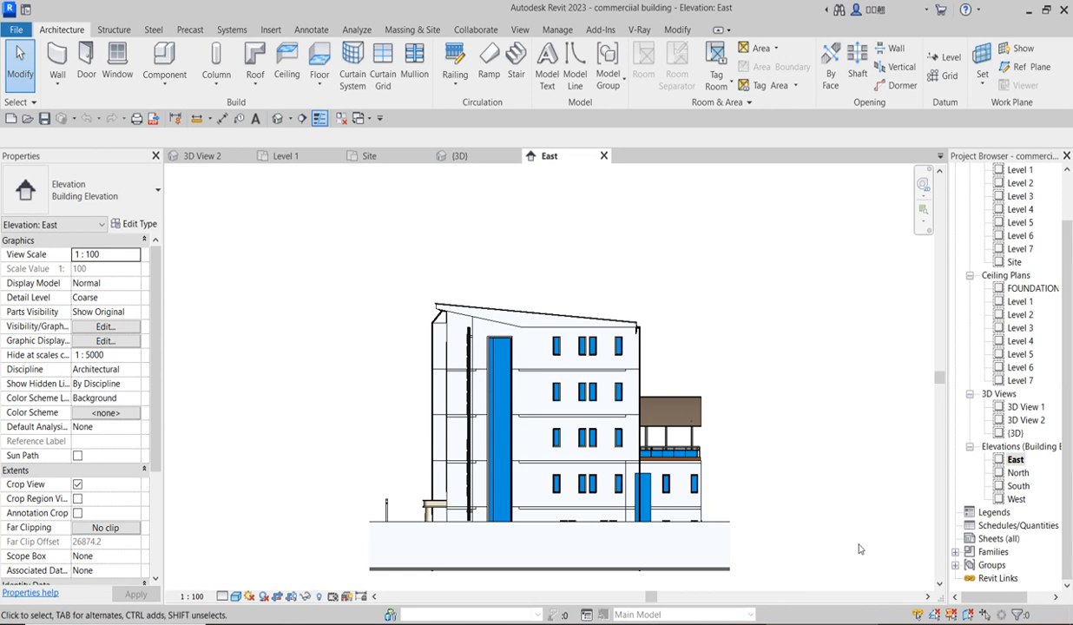
left_click(611, 524)
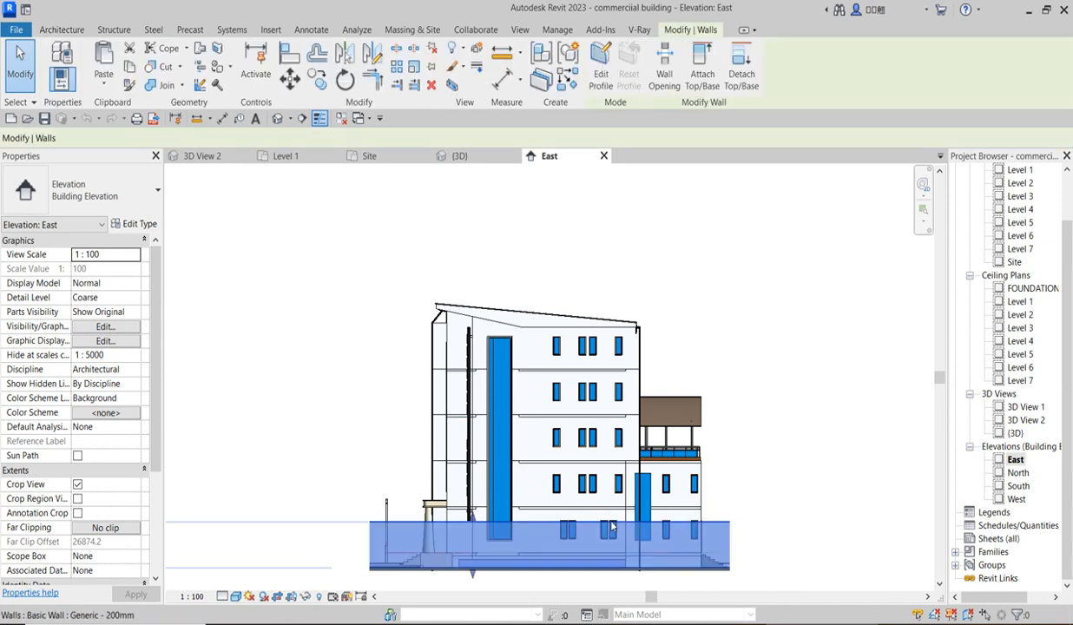
right_click(611, 521)
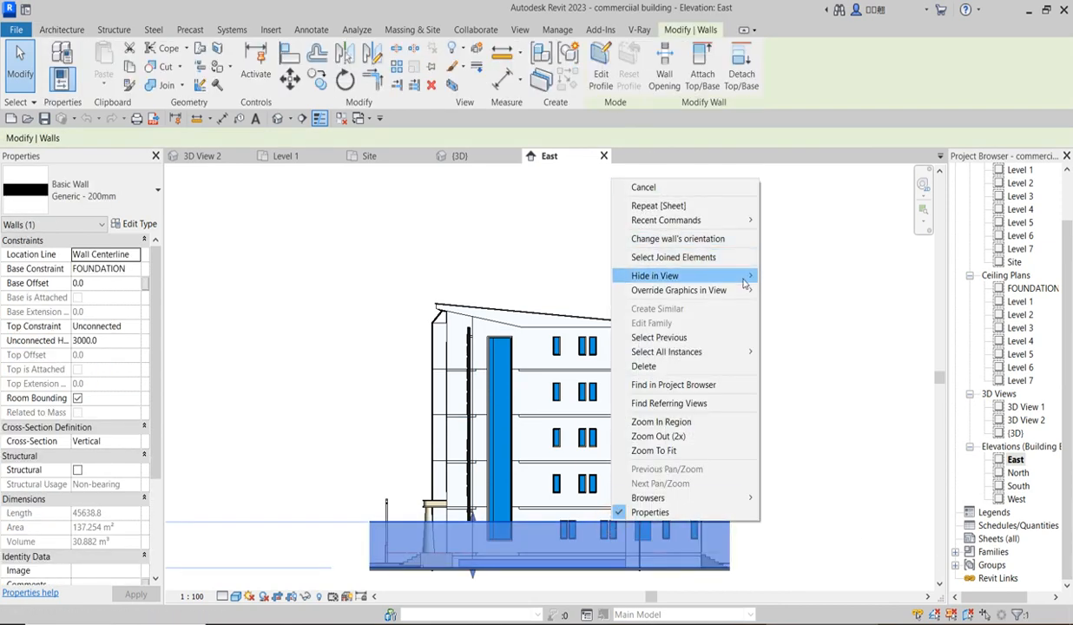
mouse_move(704, 275)
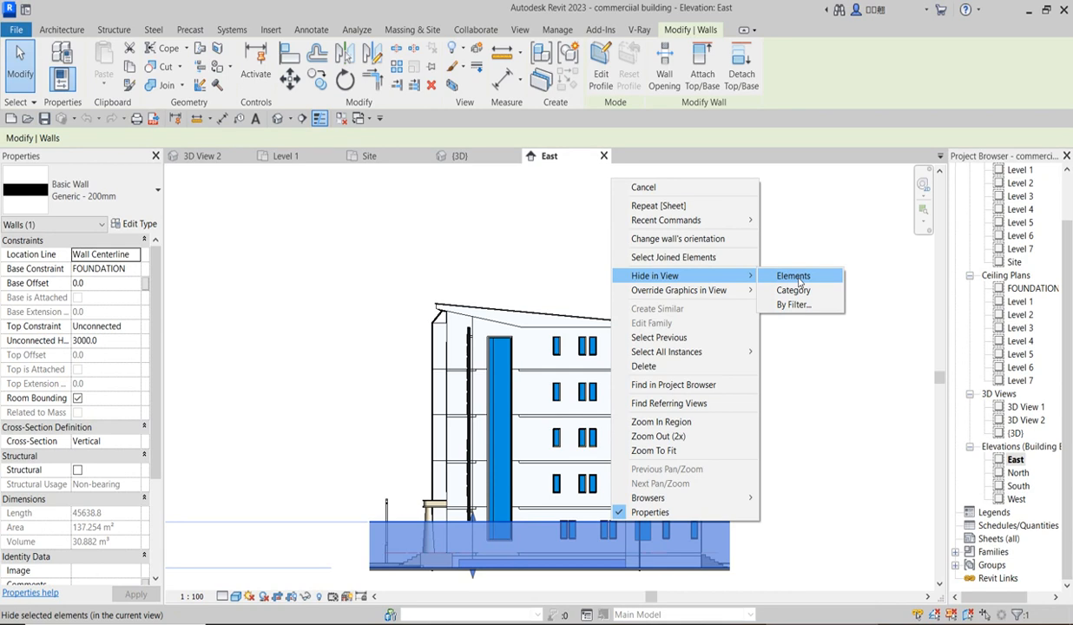
left_click(795, 280)
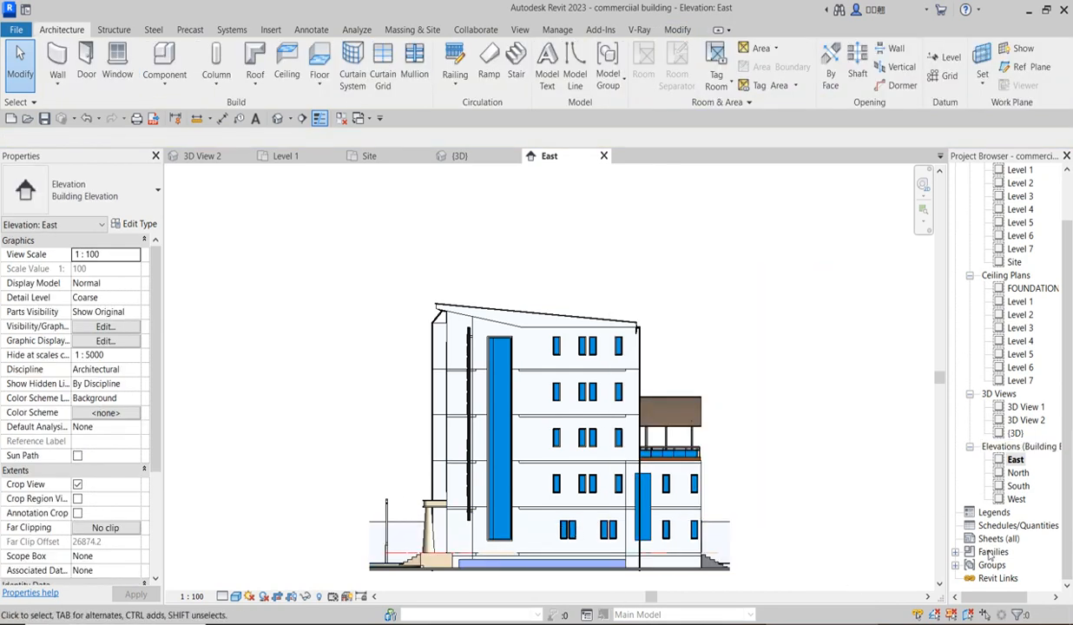
Open the North elevation and hide the Generic - 200mm perimeter wall element in that view.
double_click(1014, 473)
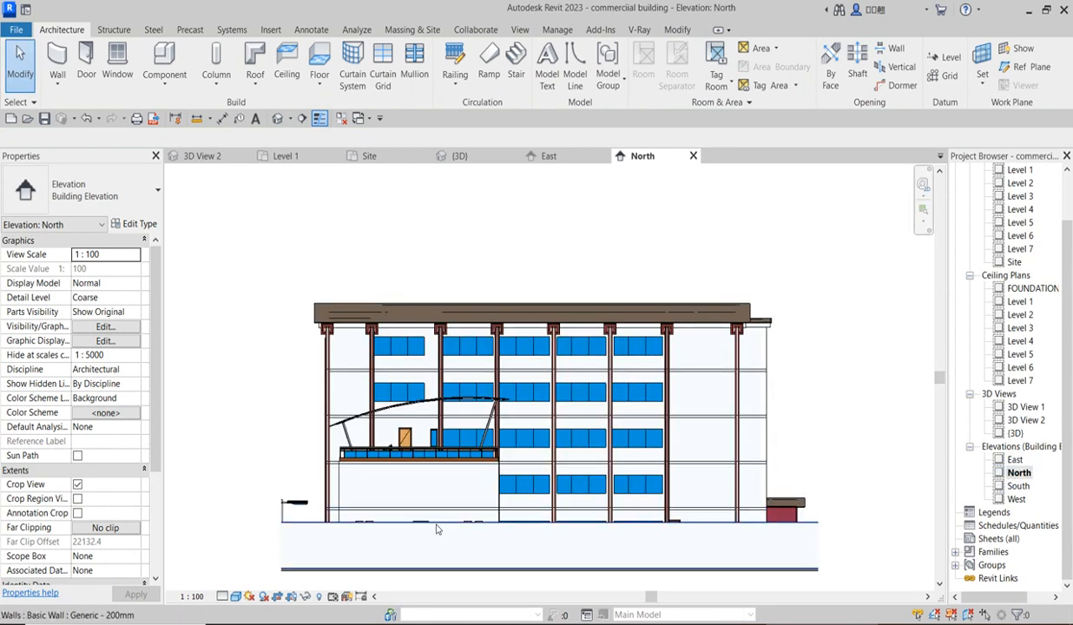
left_click(435, 526)
right_click(435, 526)
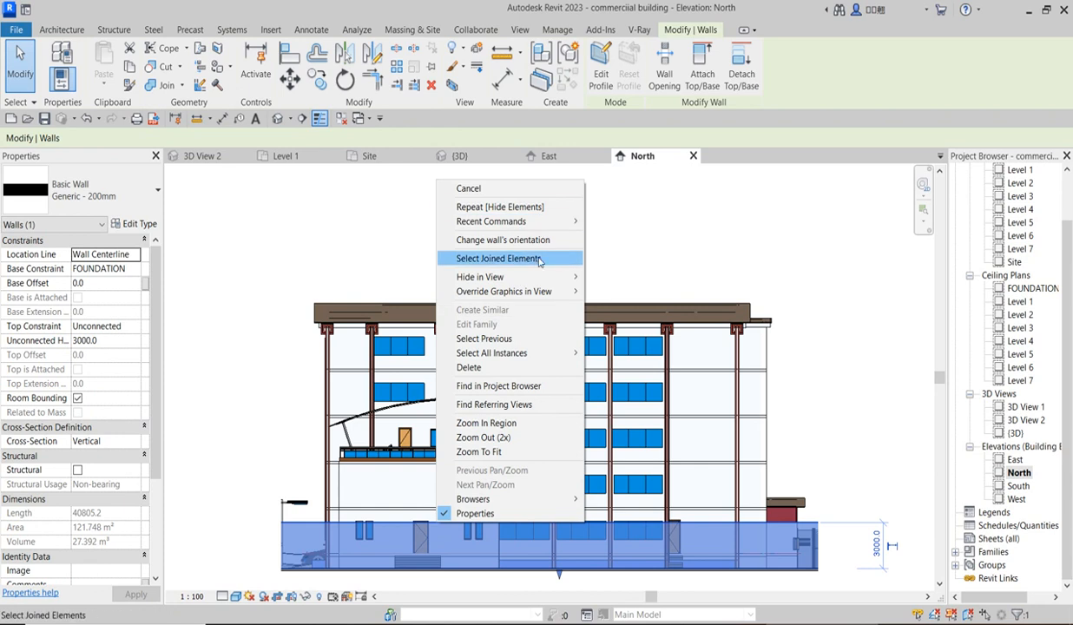
mouse_move(565, 277)
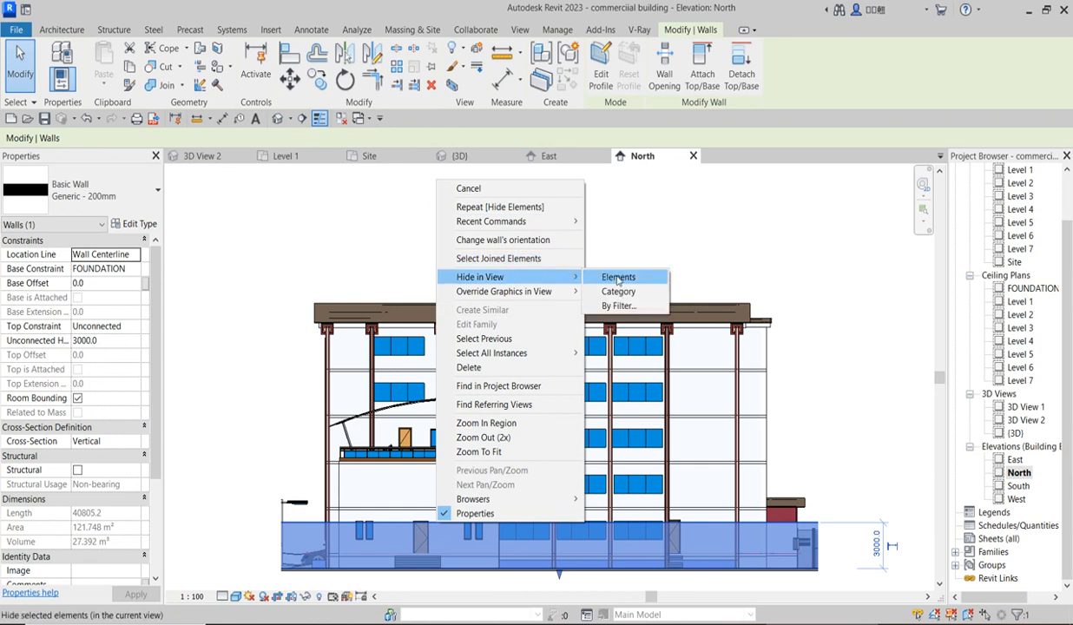
left_click(618, 278)
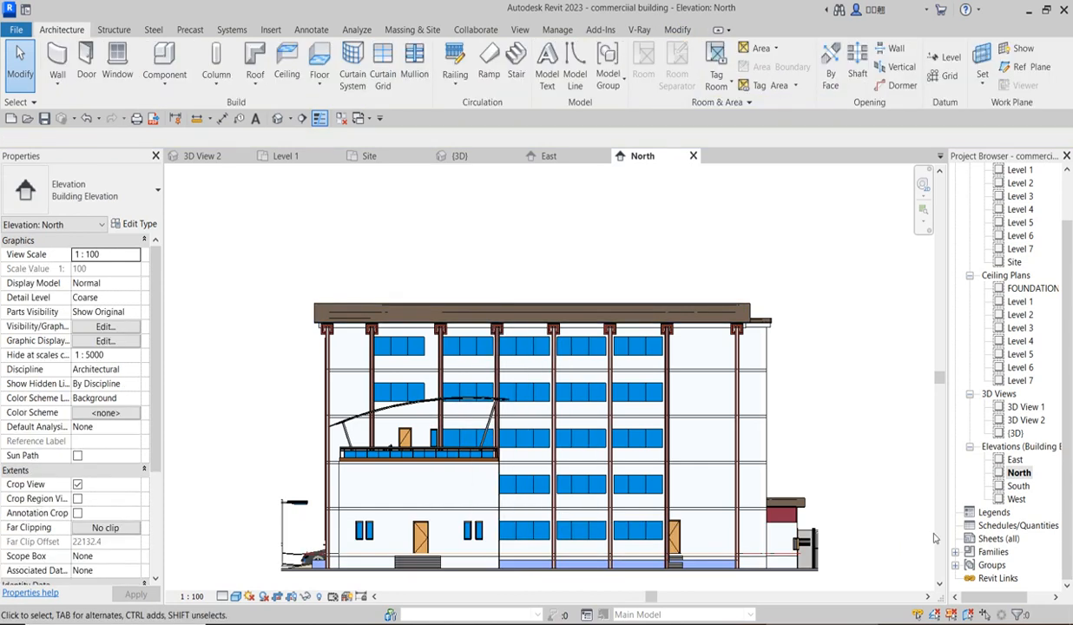
Check the South elevation, and in the West elevation hide the Generic - 200mm perimeter wall element.
double_click(1018, 487)
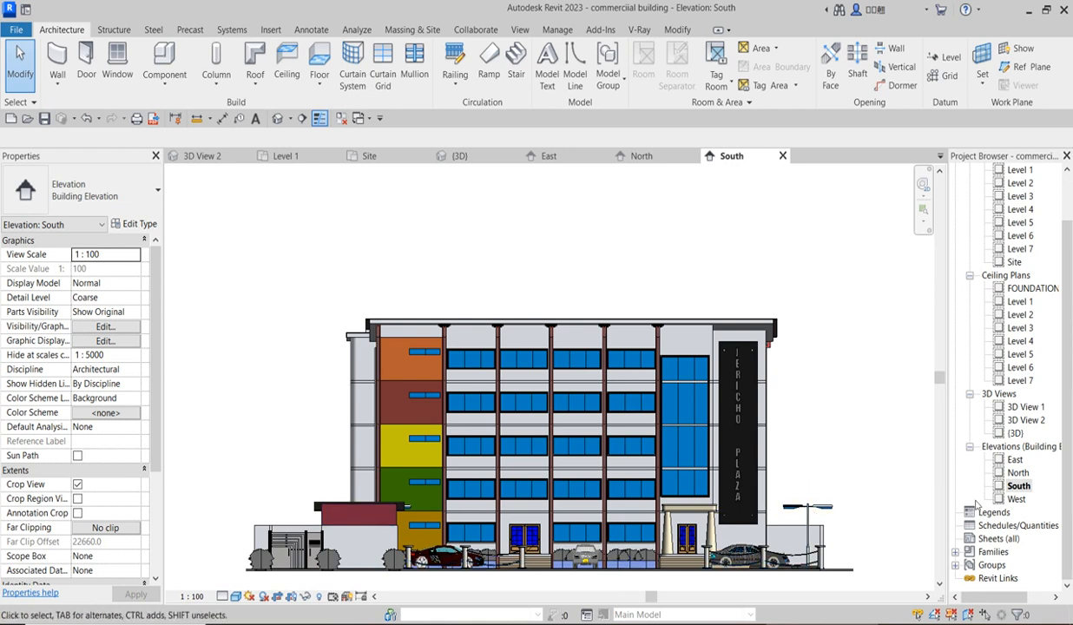
double_click(1014, 499)
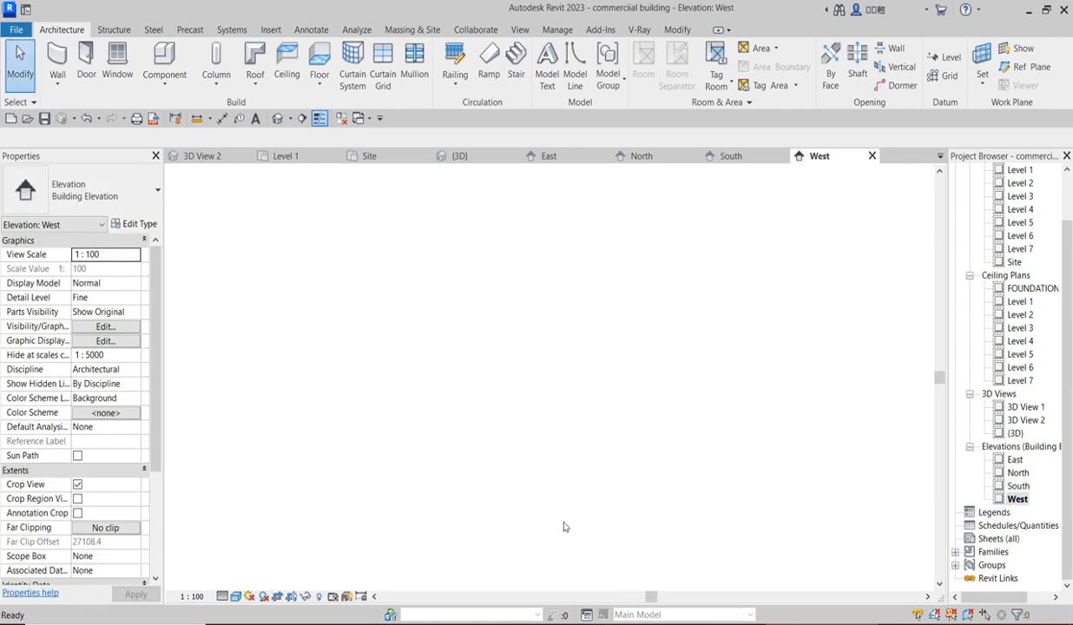
left_click(592, 531)
right_click(592, 529)
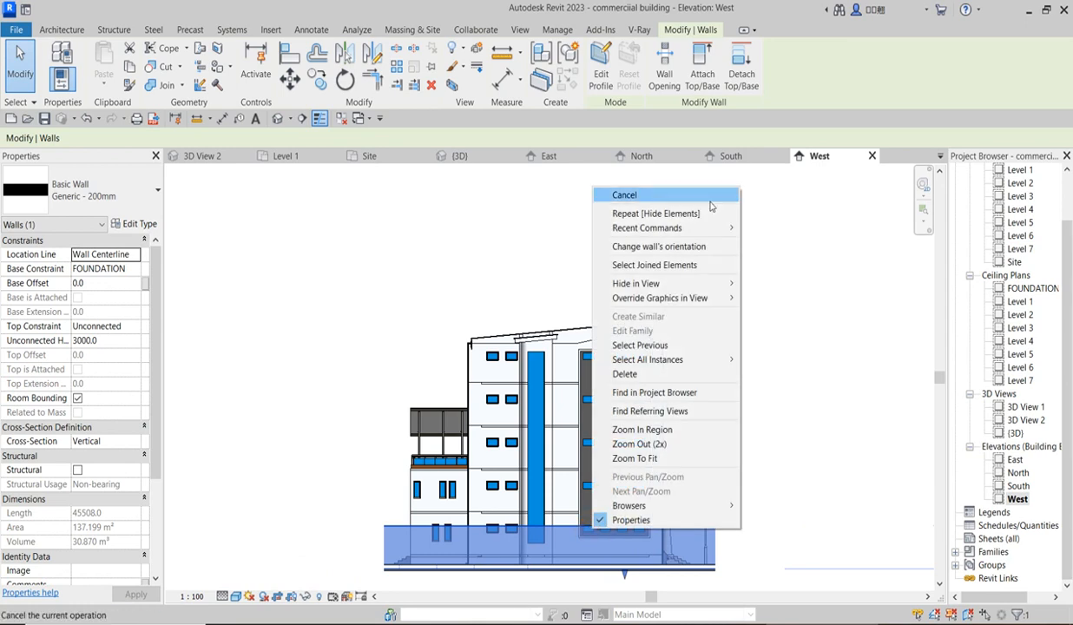
mouse_move(732, 284)
left_click(773, 283)
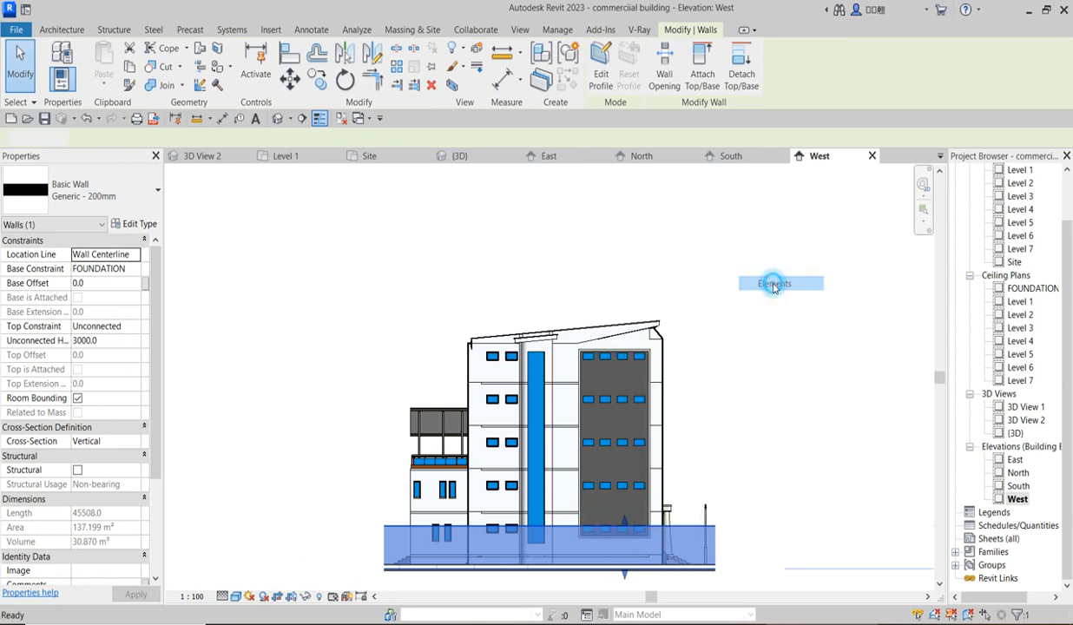
scroll(702, 346, "down", 2)
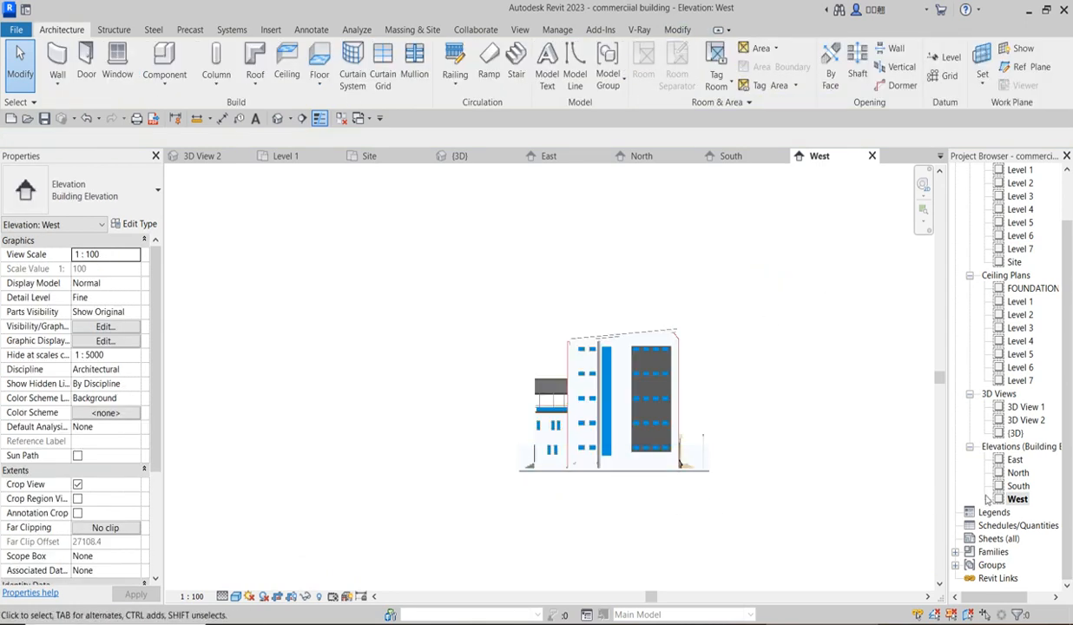
Open the Level 1 and Level 2 floor plans to review them.
scroll(1042, 226, "up", 3)
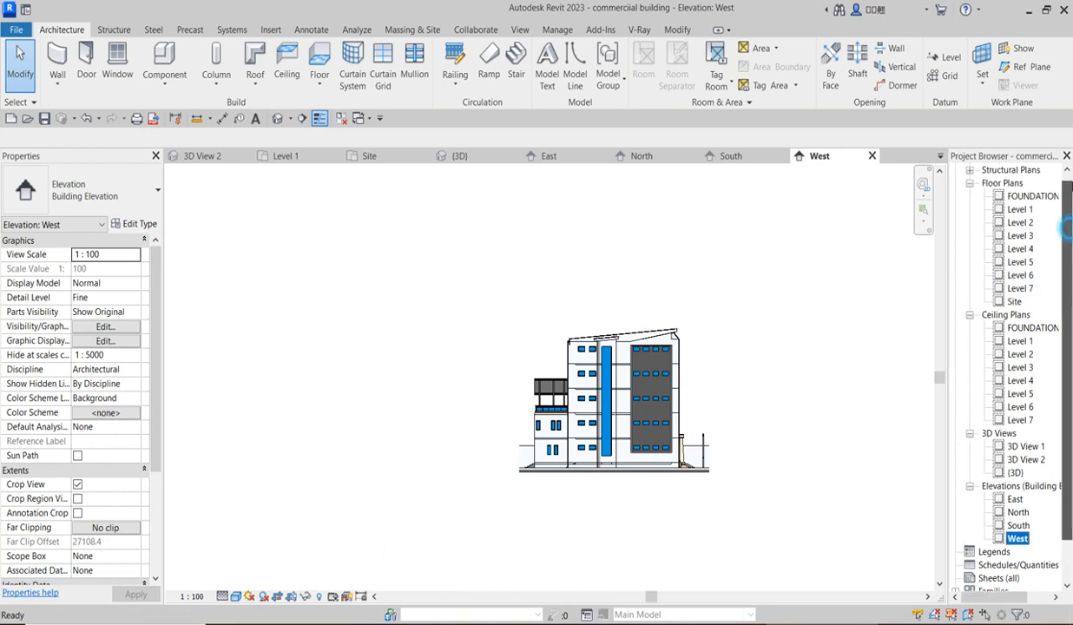
double_click(1021, 223)
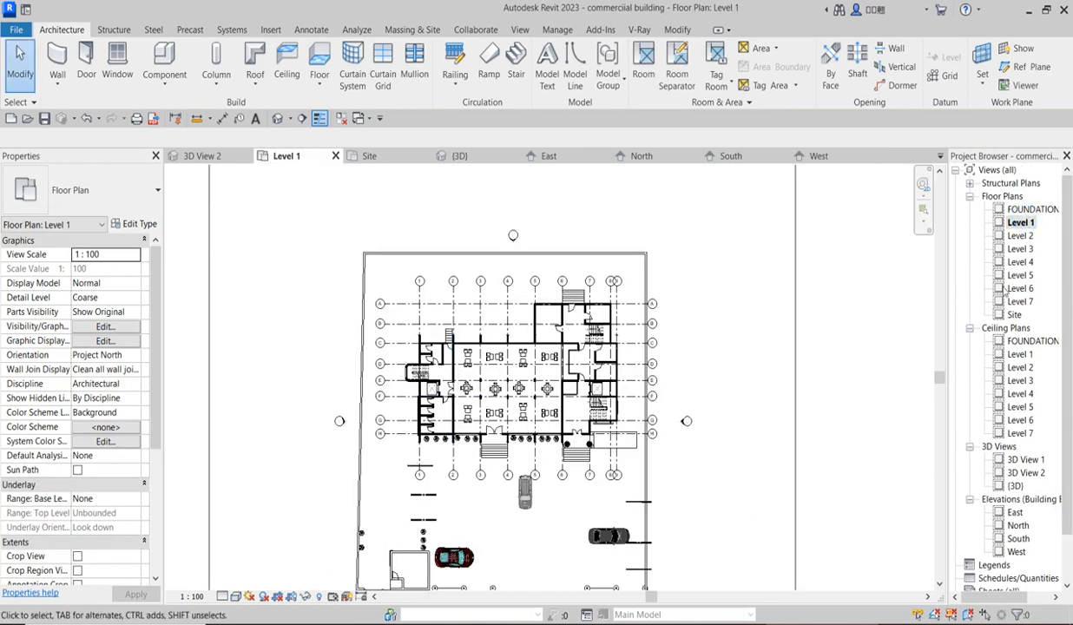
double_click(1021, 236)
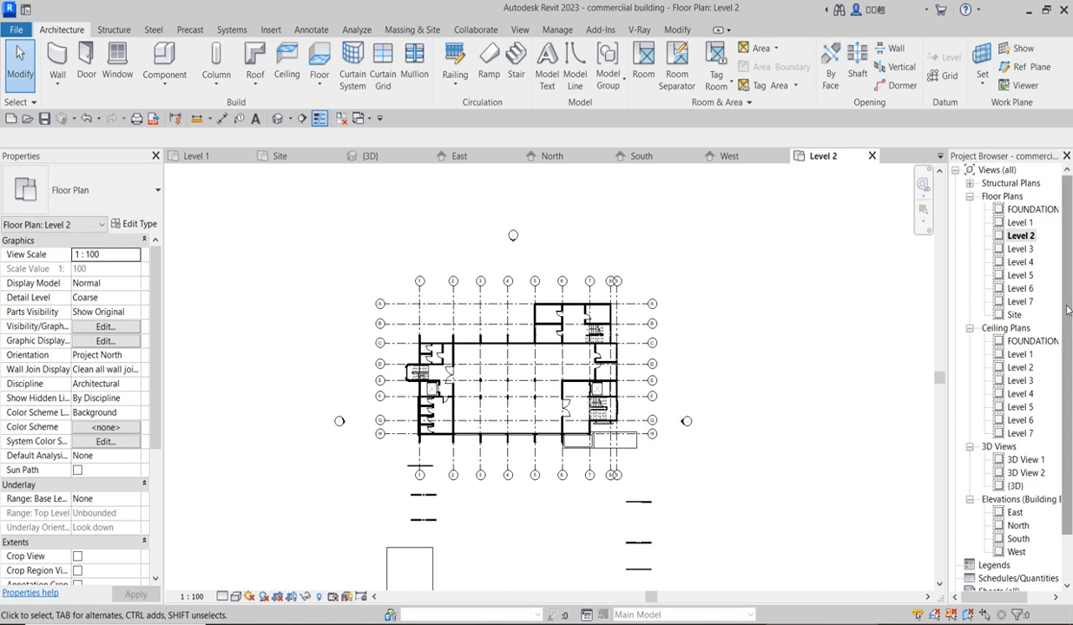
Start a new sheet under Sheets (all) and open the family loading dialog for its titleblock.
scroll(1059, 306, "down", 2)
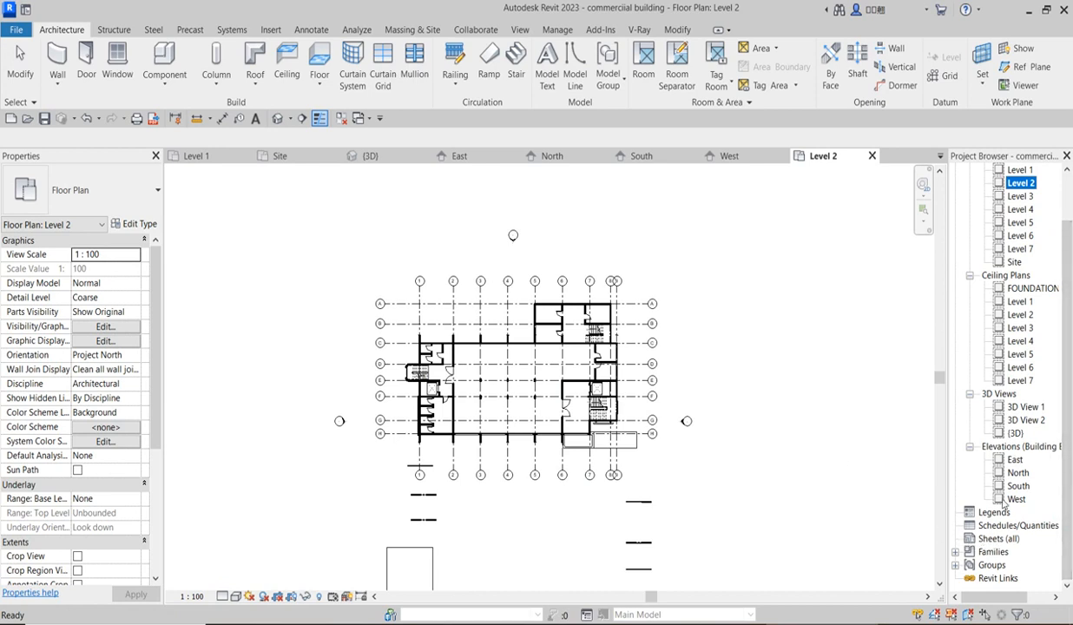
left_click(999, 539)
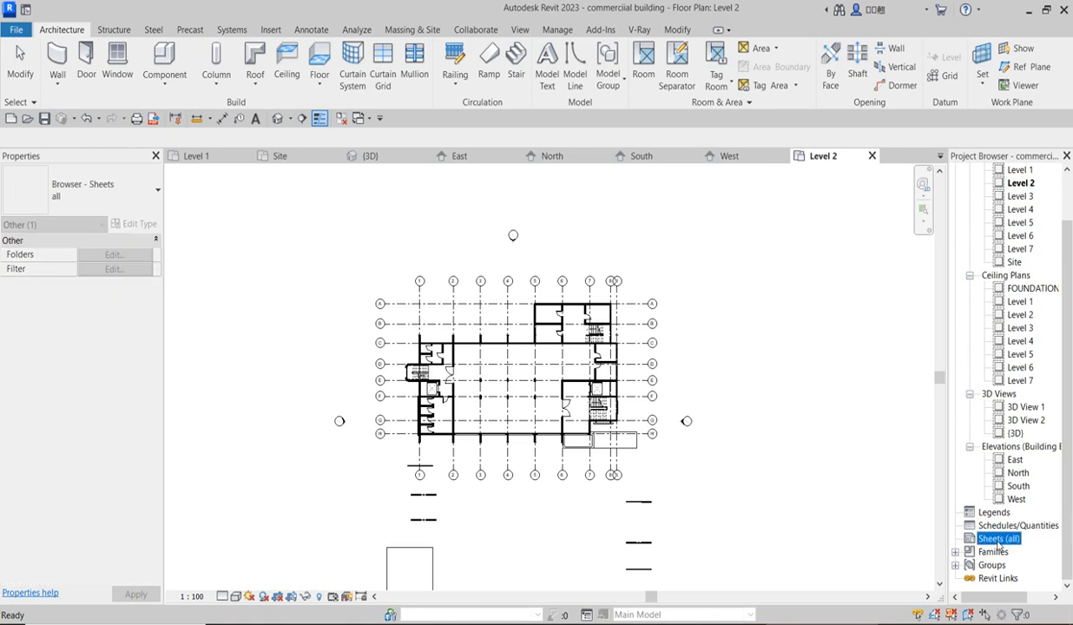
right_click(999, 539)
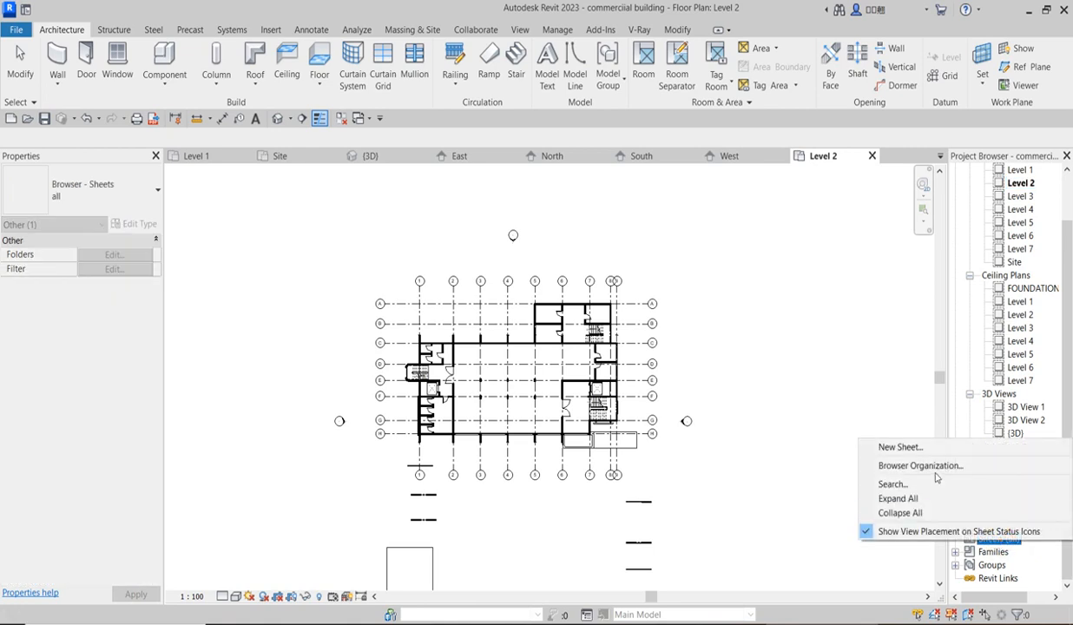
left_click(901, 448)
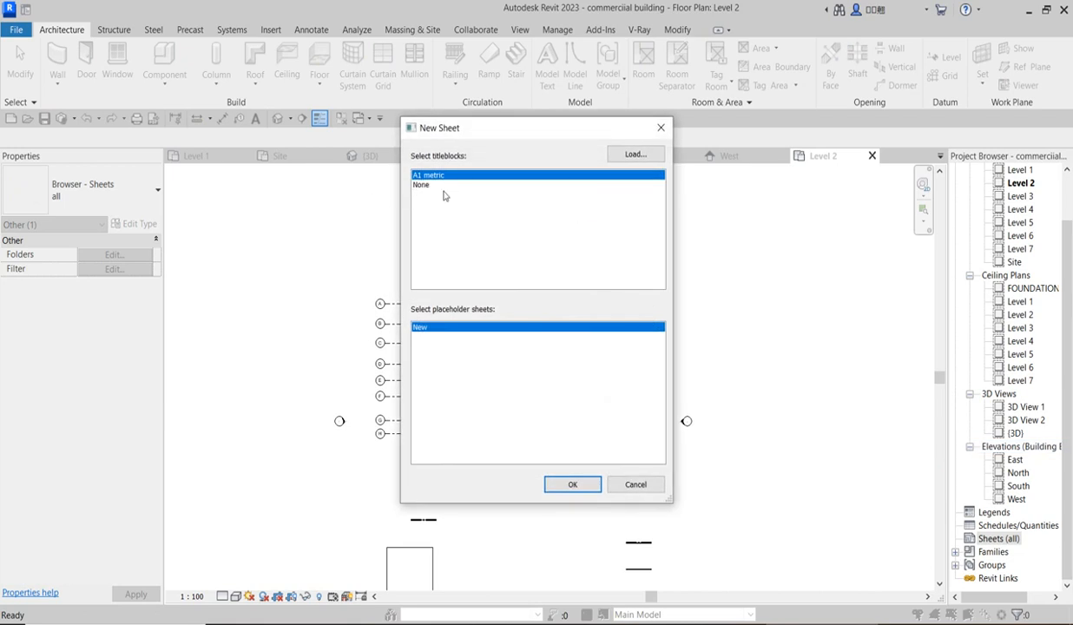
left_click(624, 157)
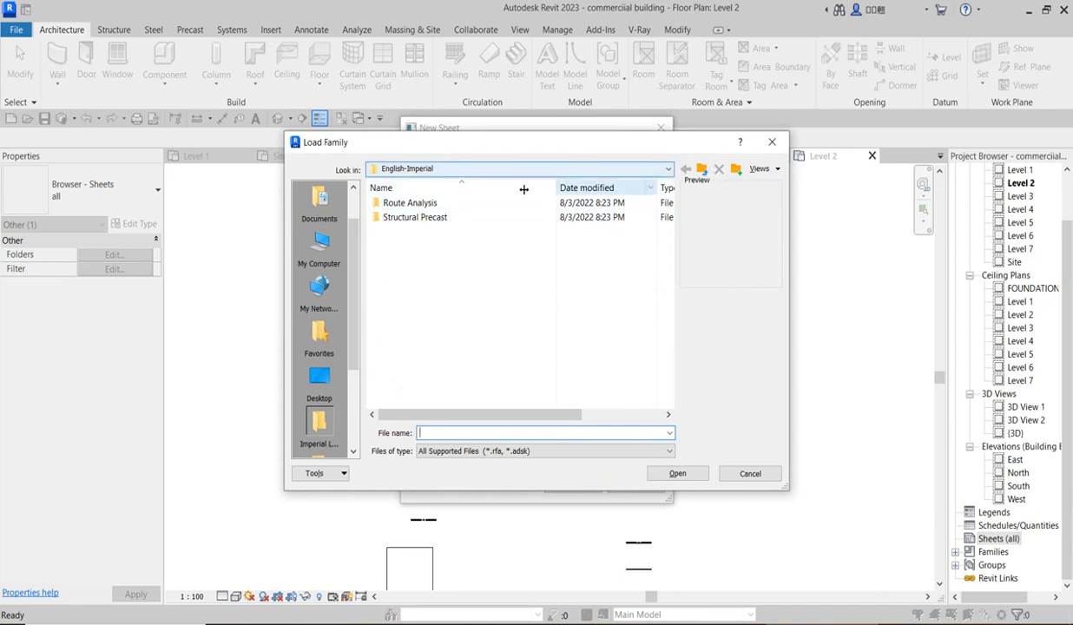
Browse to the Autodesk RVT 2023 folder in the family loading dialog.
left_click(667, 170)
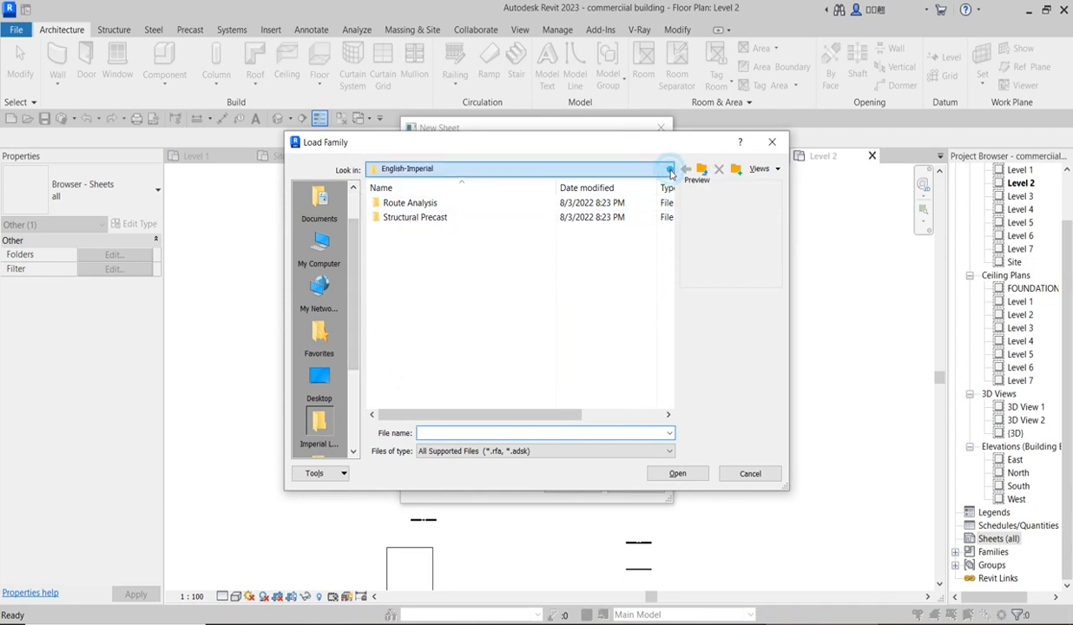
scroll(668, 271, "up", 3)
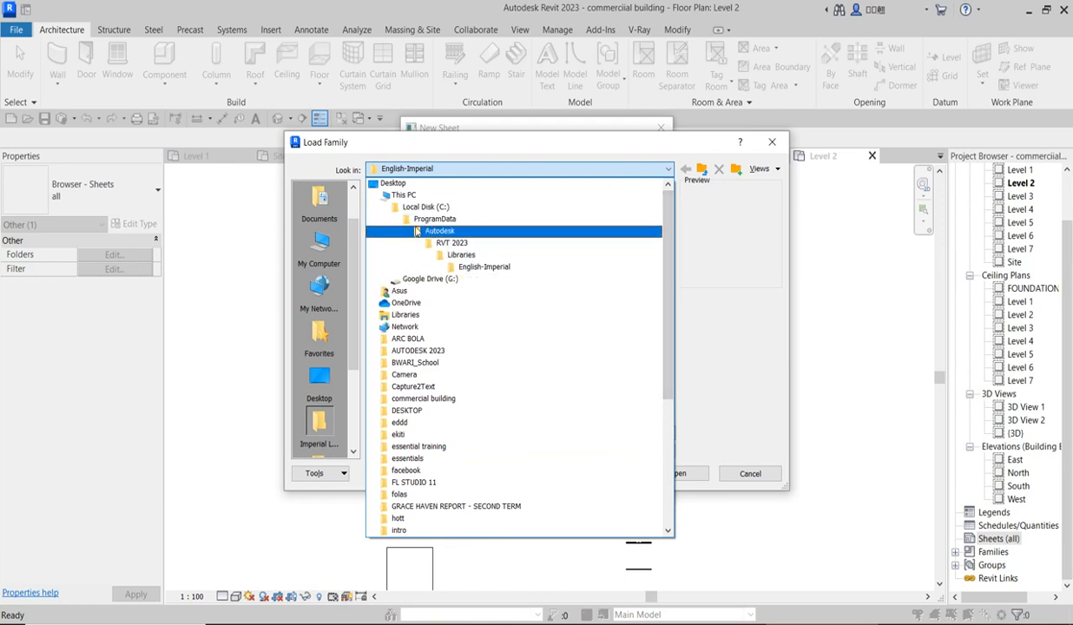
left_click(459, 247)
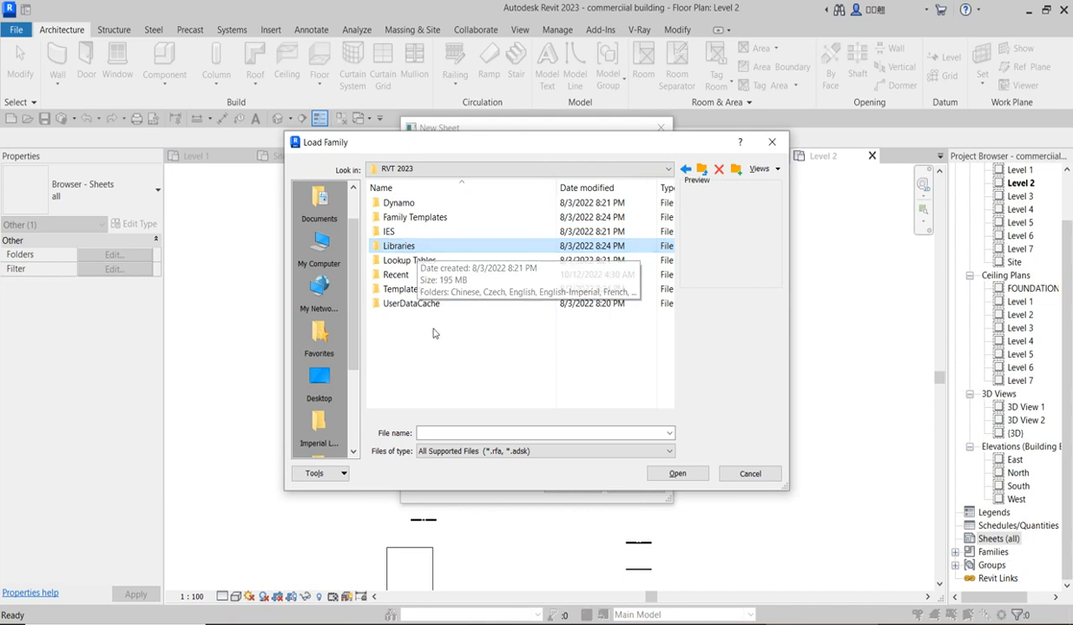
double_click(431, 289)
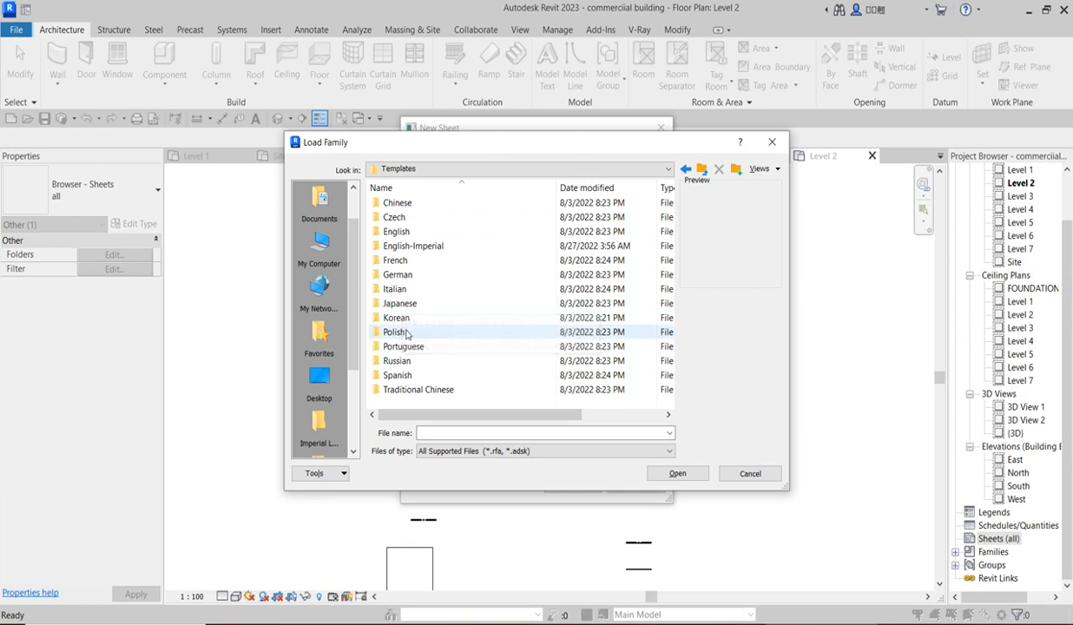
double_click(401, 231)
left_click(685, 169)
left_click(685, 169)
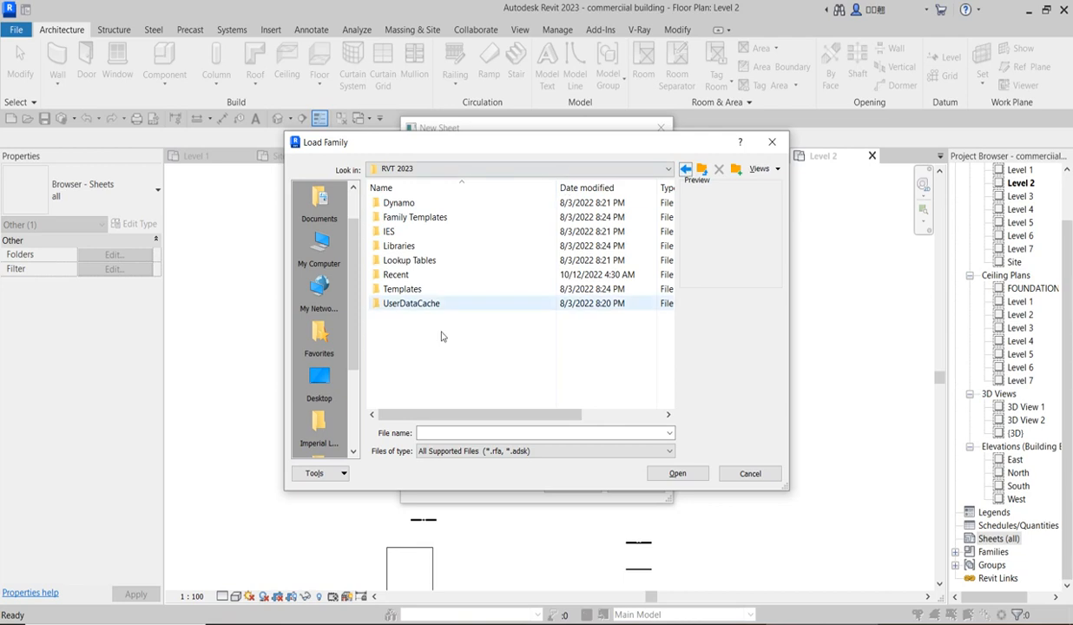
double_click(424, 217)
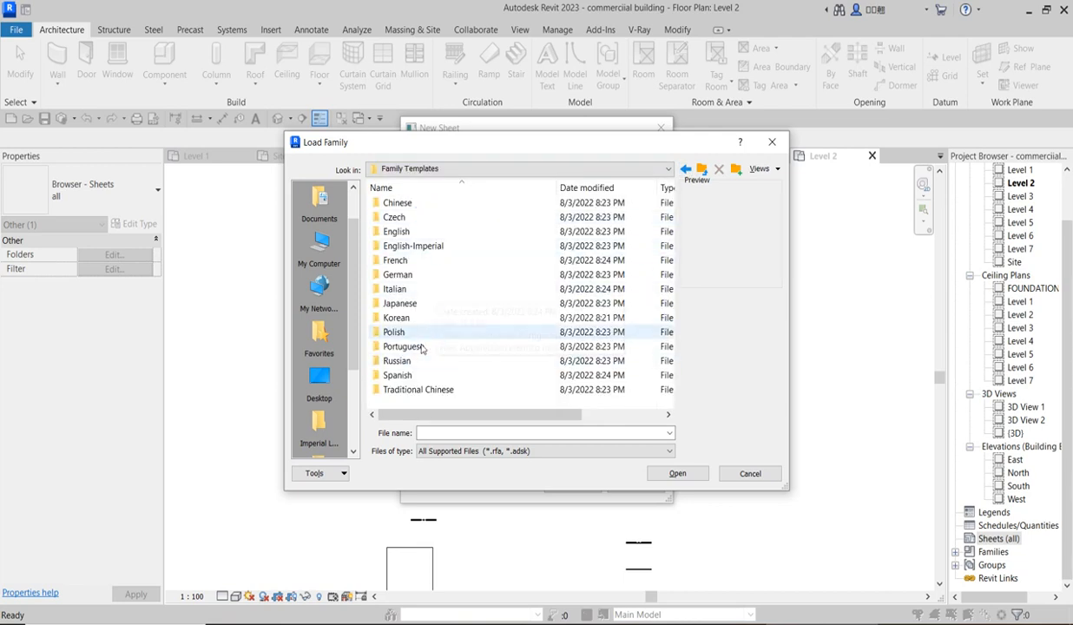
double_click(417, 231)
double_click(393, 232)
left_click(404, 205)
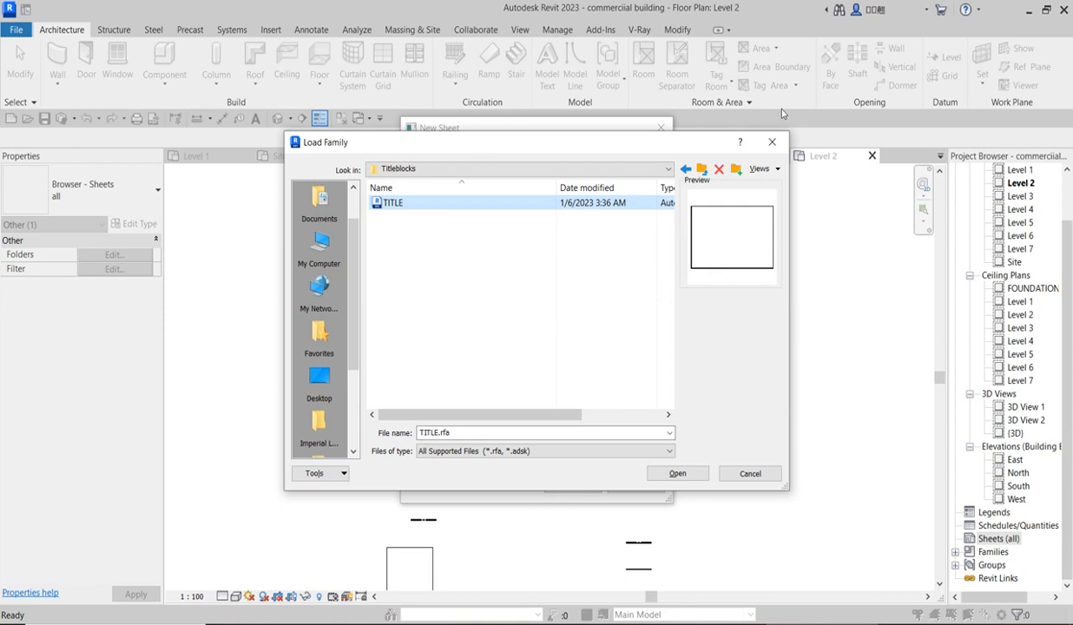
left_click(771, 146)
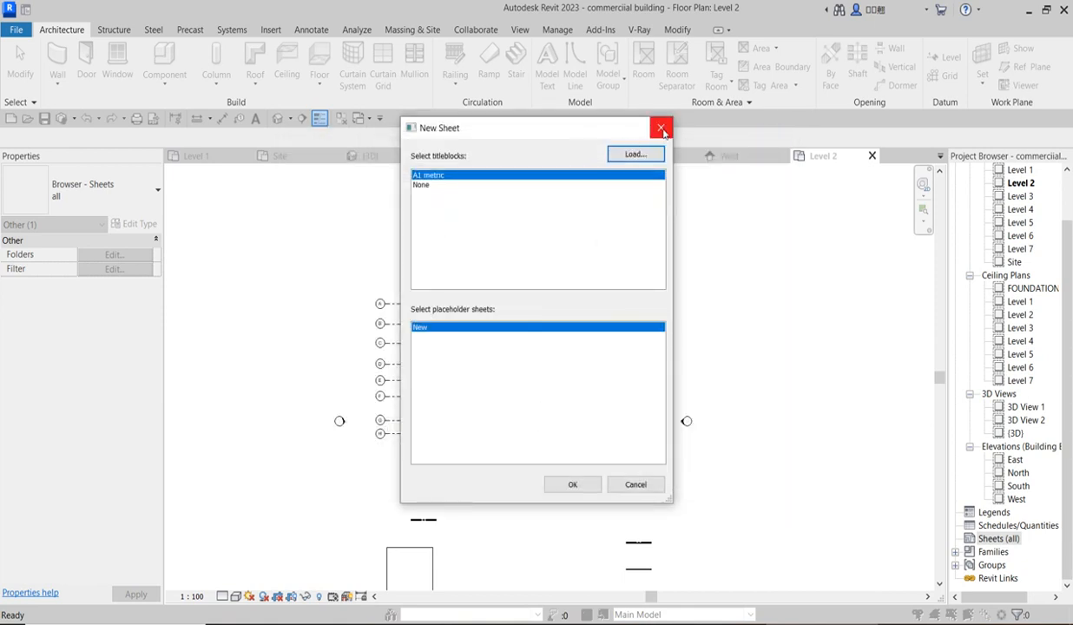
left_click(662, 128)
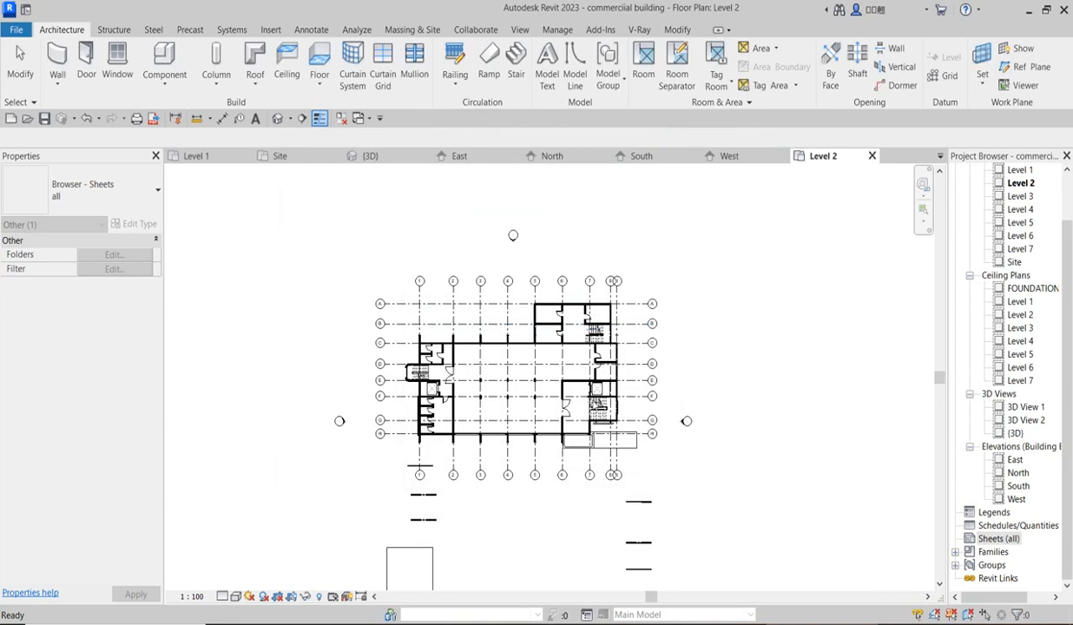
Create a new title block family from the A3 metric template in the English Titleblocks template folder.
left_click(18, 30)
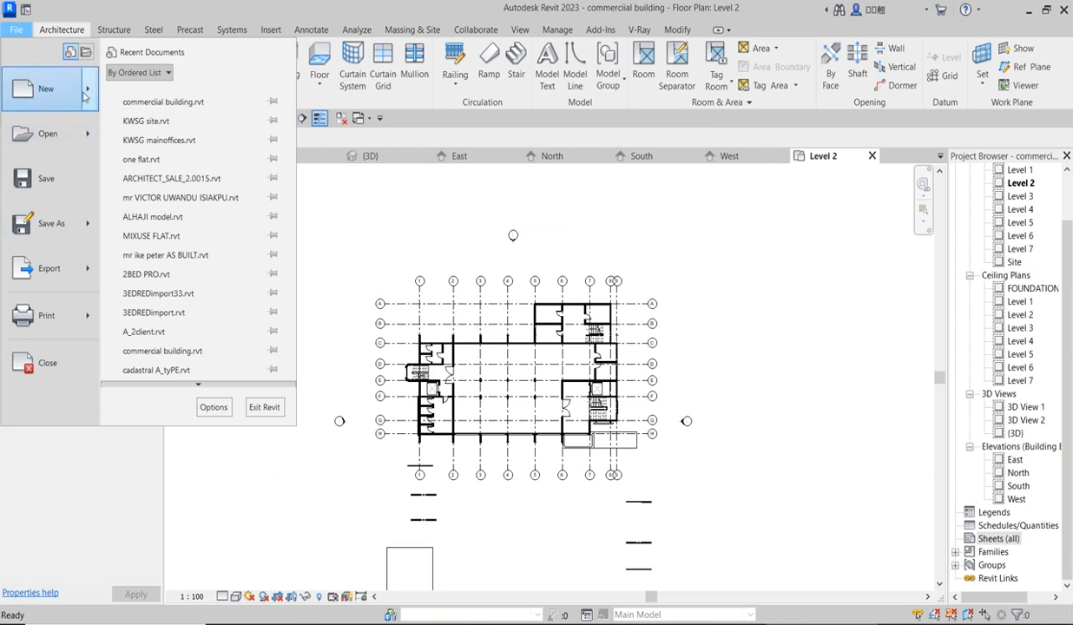
mouse_move(87, 94)
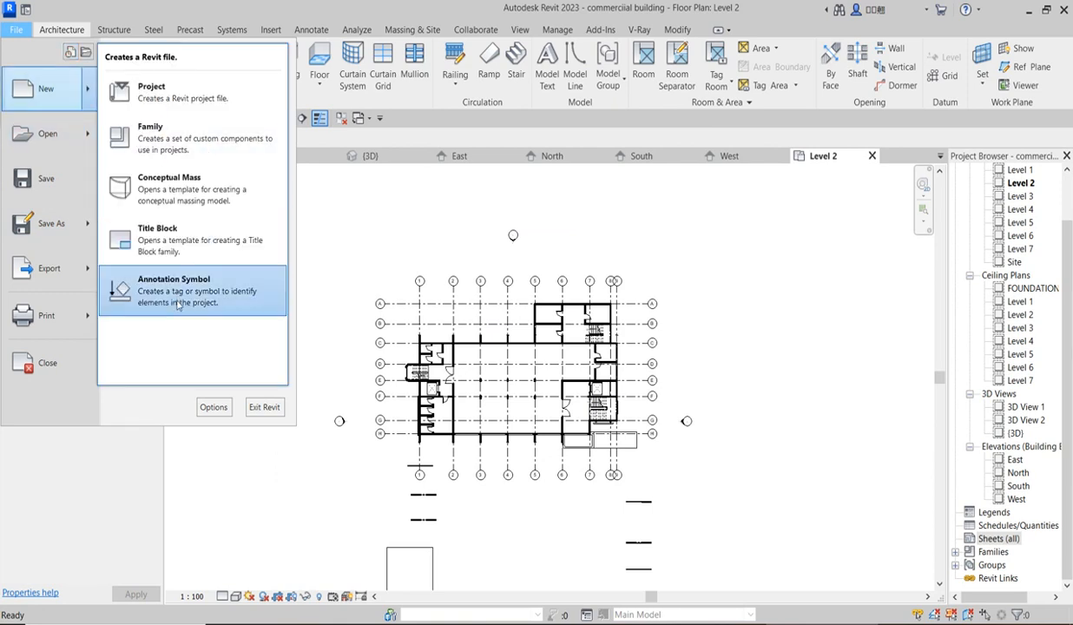
left_click(190, 145)
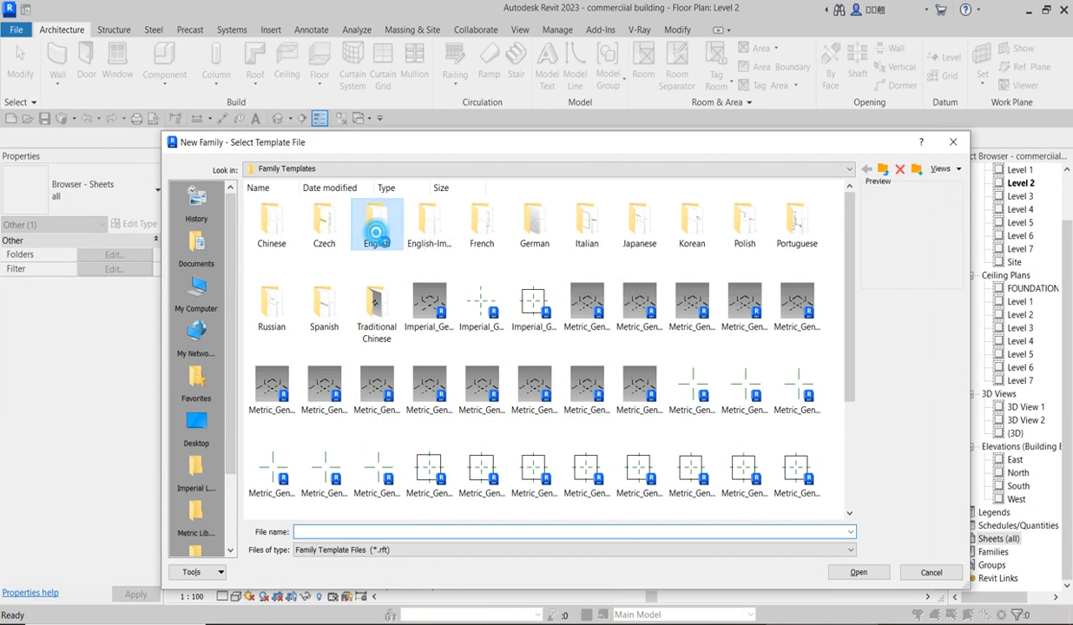
double_click(376, 235)
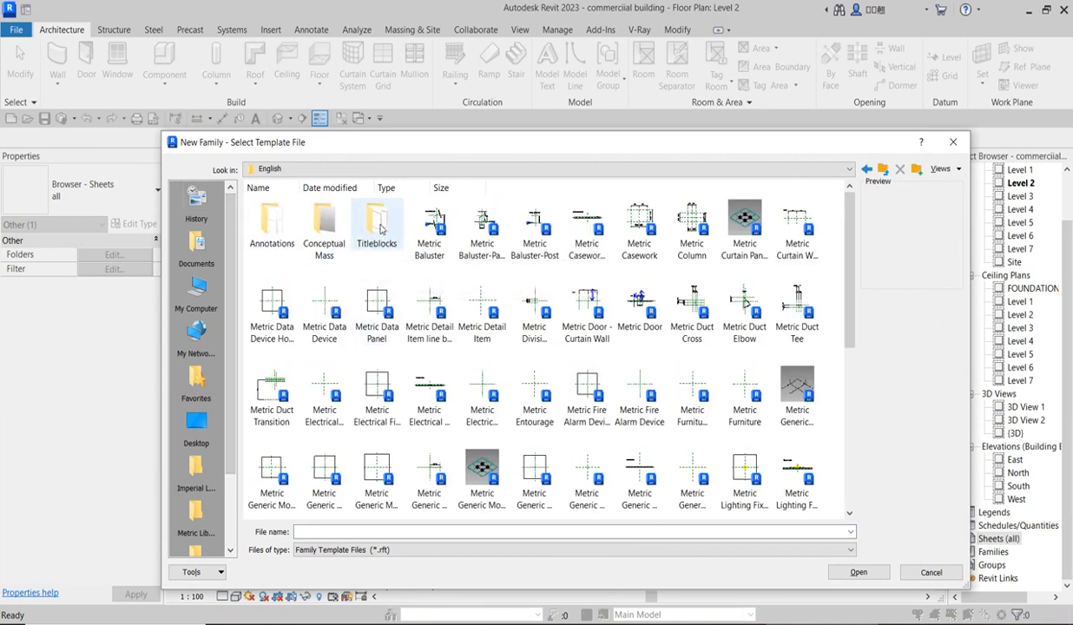
double_click(379, 228)
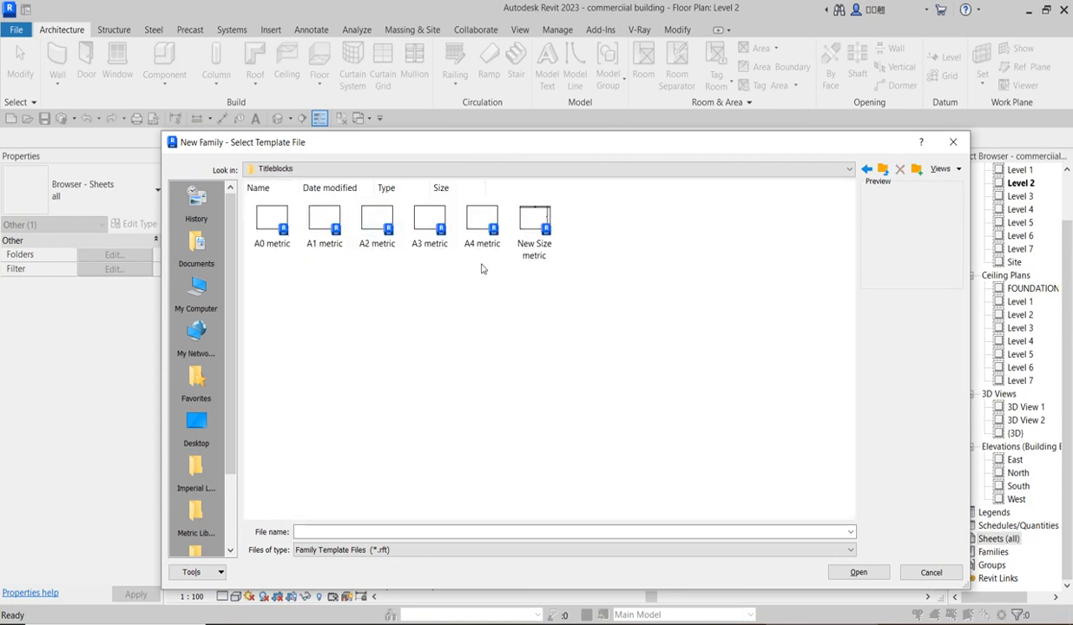
left_click(427, 227)
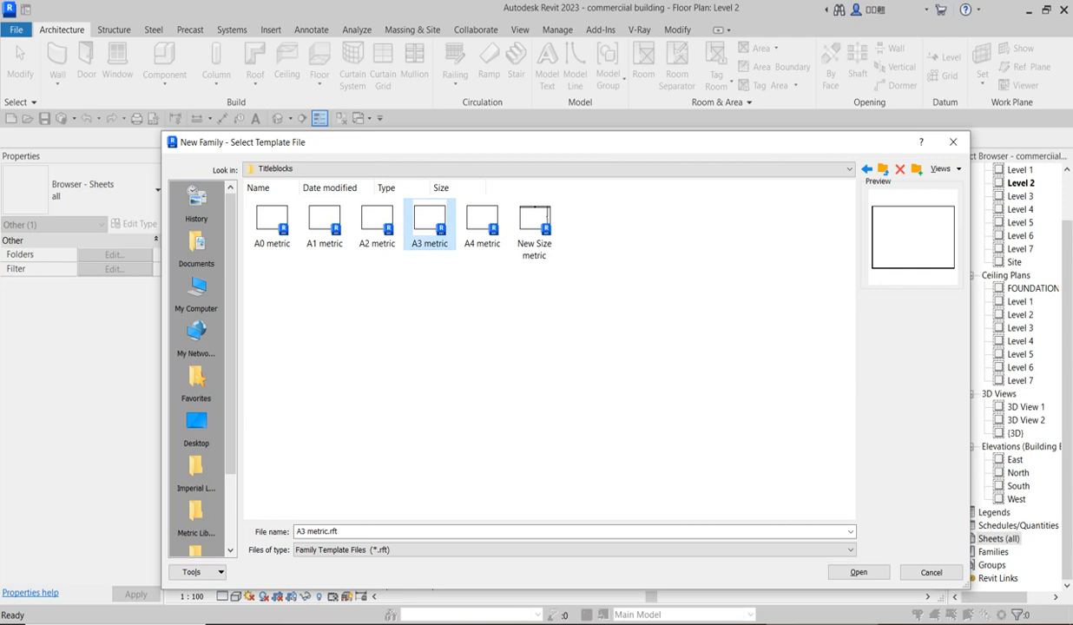
left_click(859, 572)
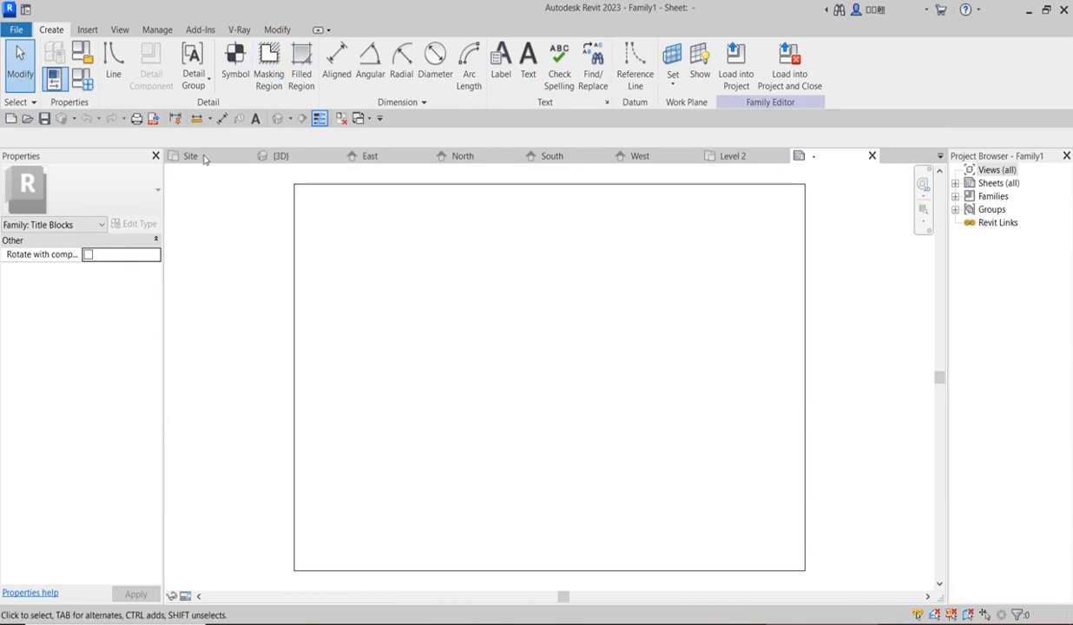
Draw a full-width horizontal line about 55 mm above the sheet's lower edge and a vertical line about 242 mm long near its right edge.
left_click(112, 63)
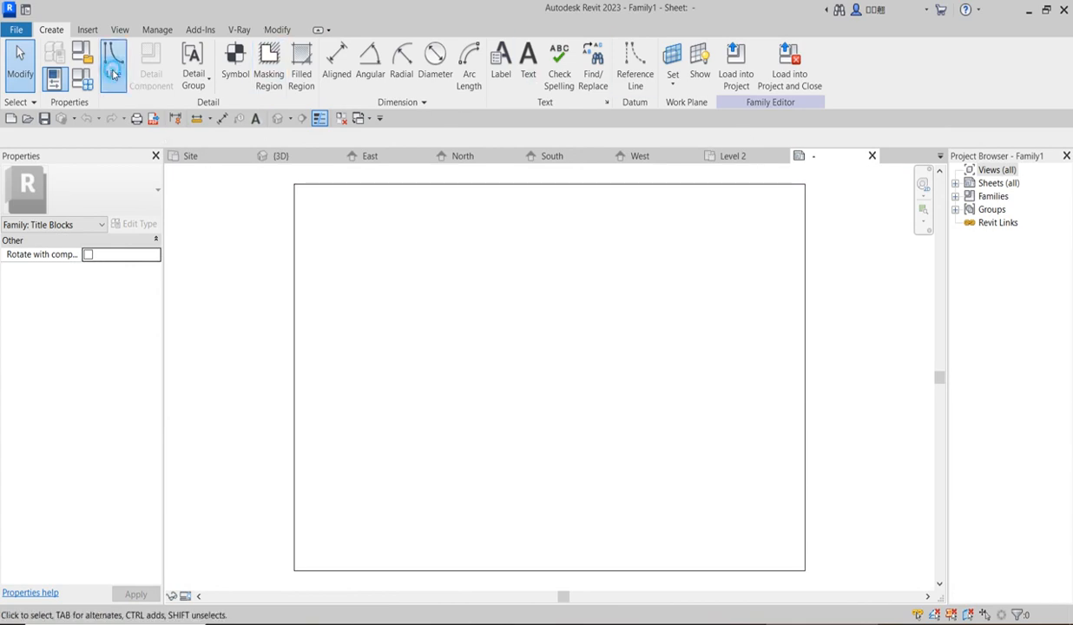
left_click(295, 499)
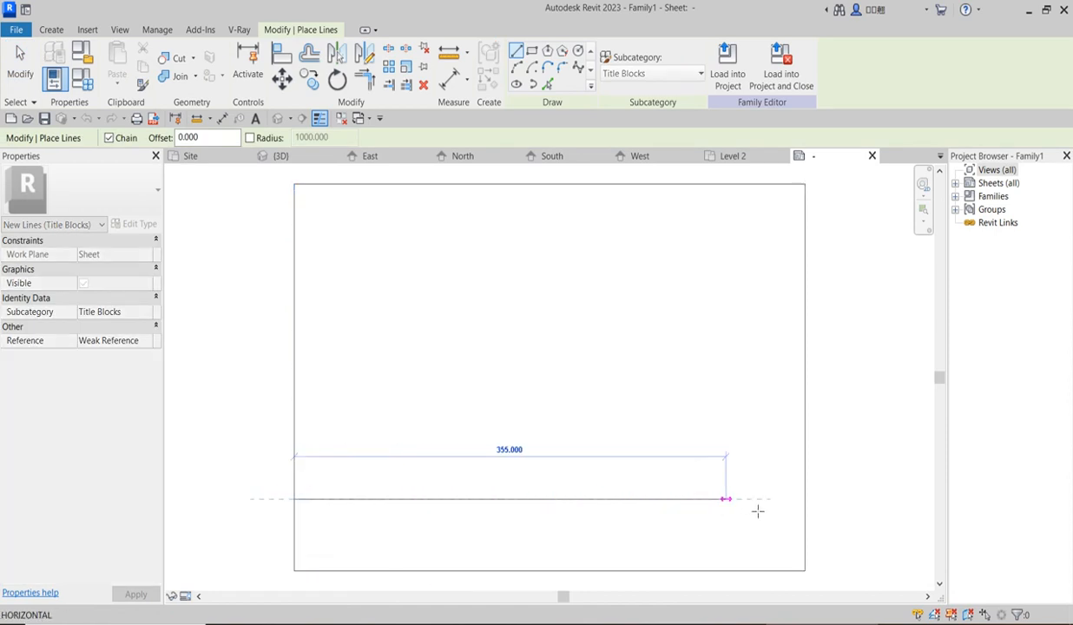
left_click(806, 499)
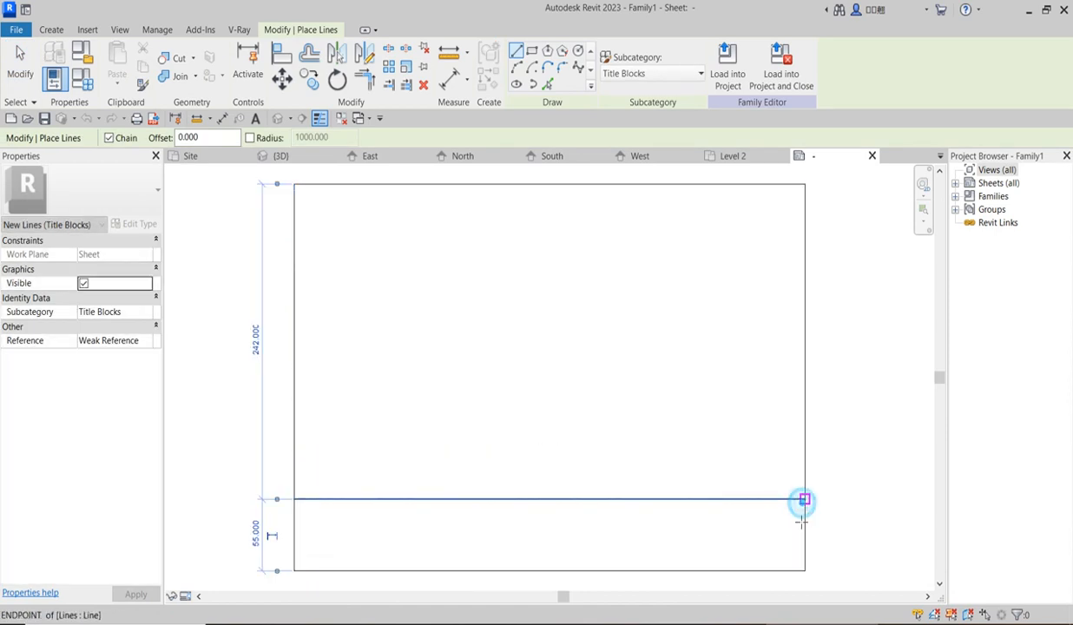
left_click(715, 188)
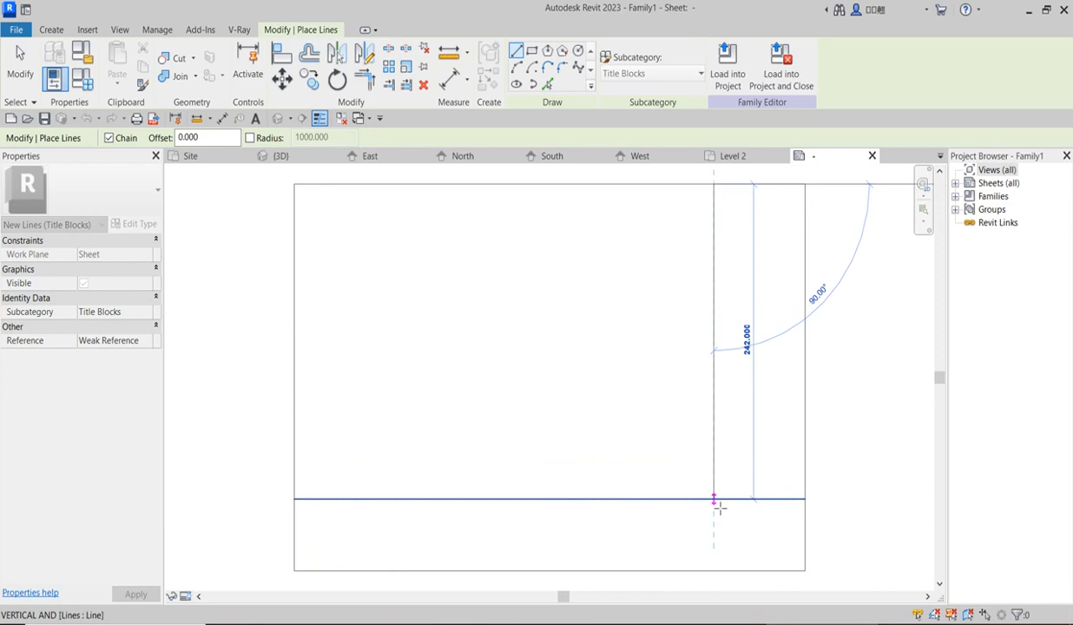
left_click(713, 499)
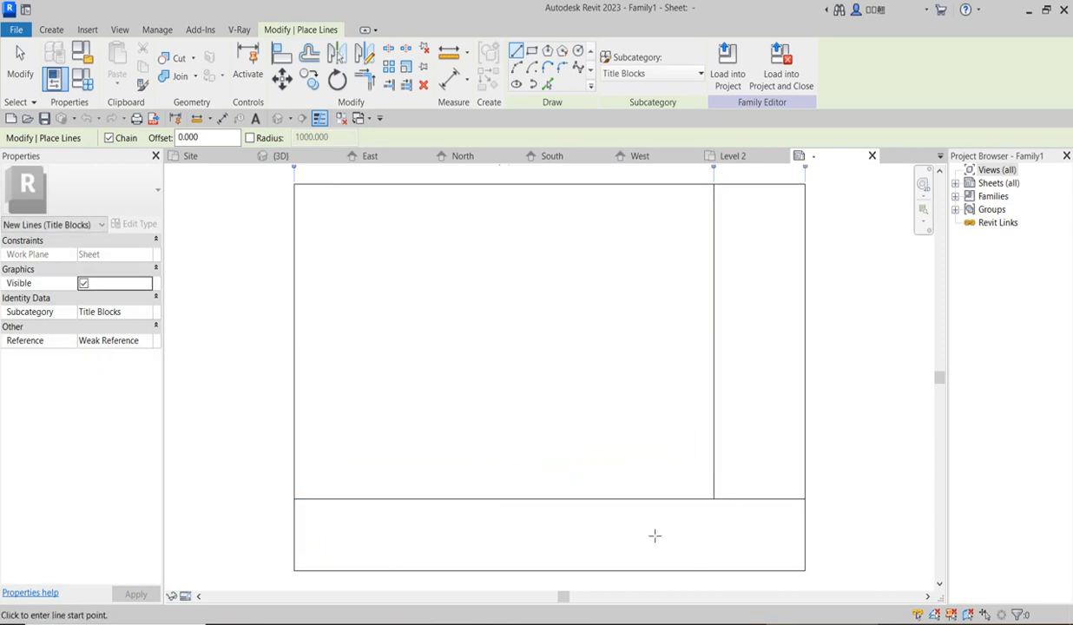
Divide the lower strip into three cells with vertical lines about 130 mm from the left edge and 140 mm farther along.
left_click(451, 501)
left_click(452, 570)
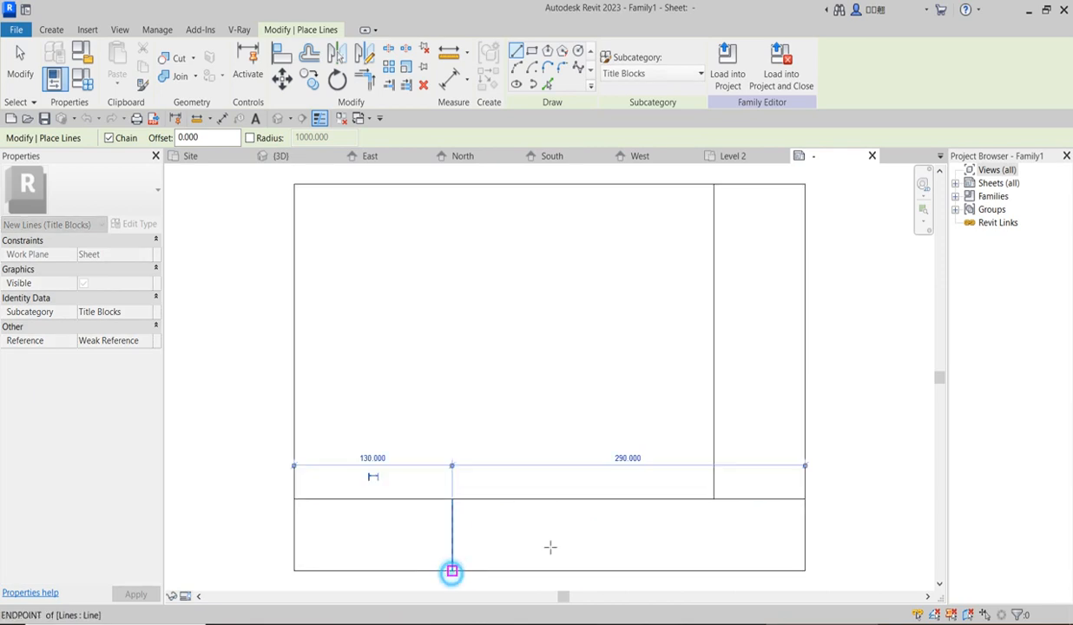
left_click(625, 502)
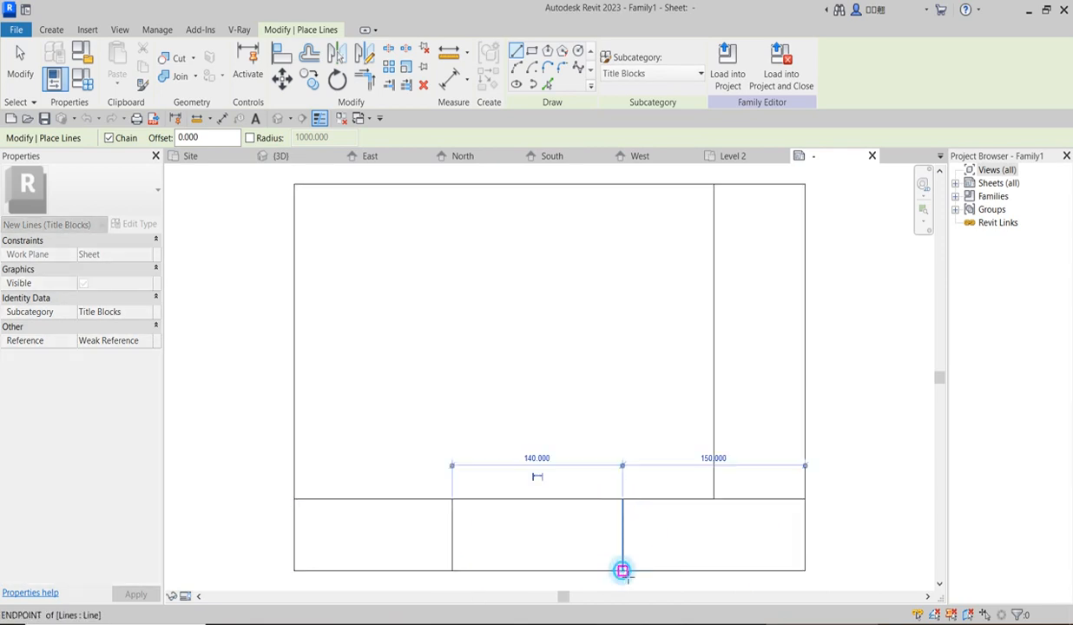
key("Escape")
right_click(703, 287)
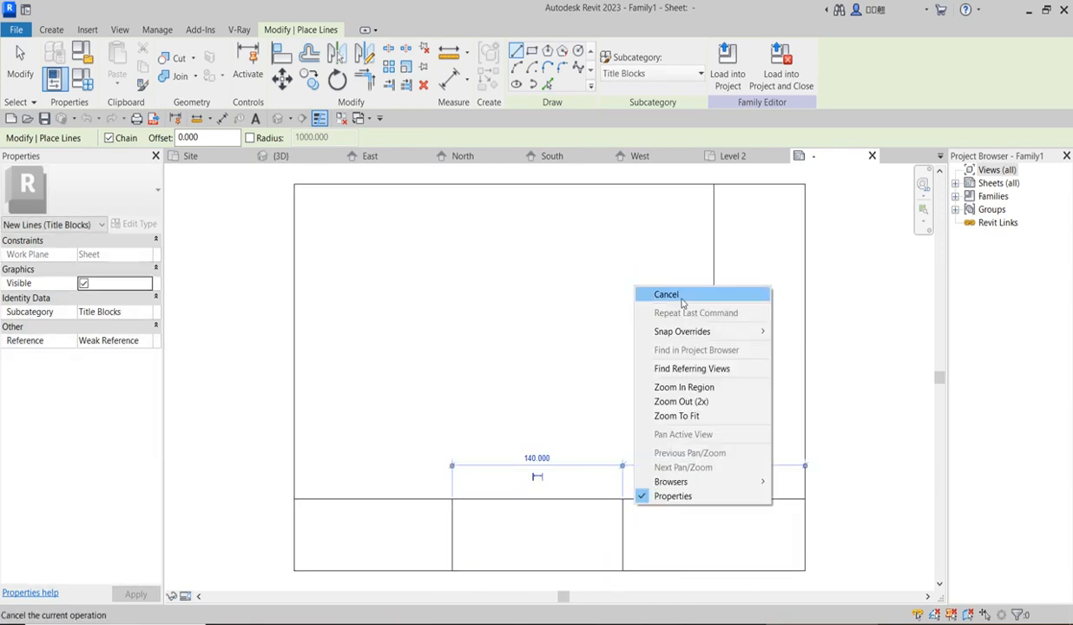
left_click(678, 295)
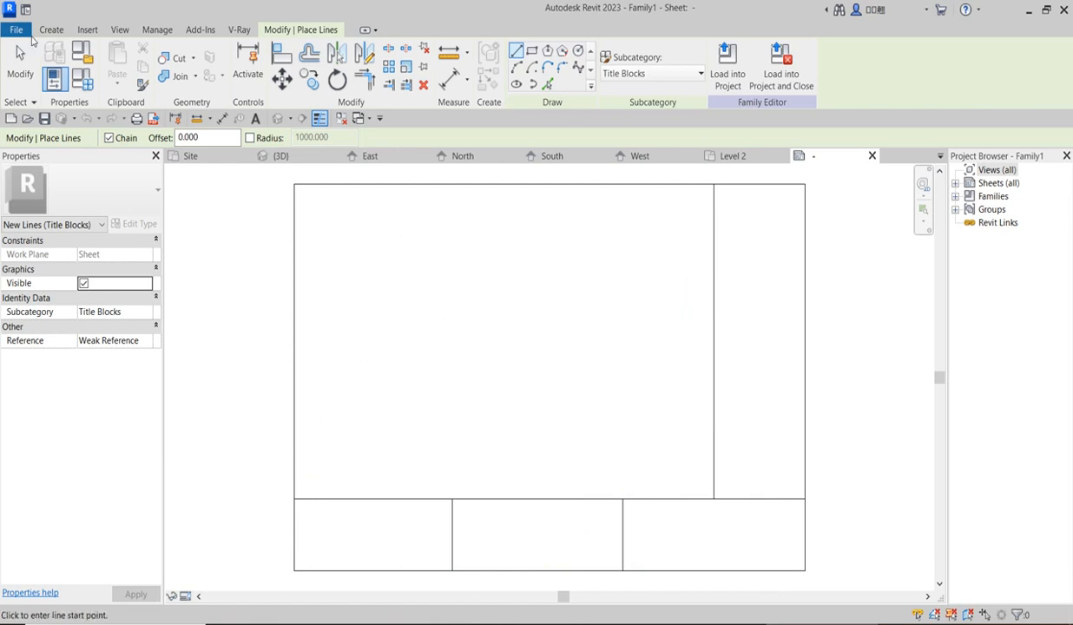
Save the title block family as "my tittle block" in Documents and load it into the commercial building project.
left_click(25, 32)
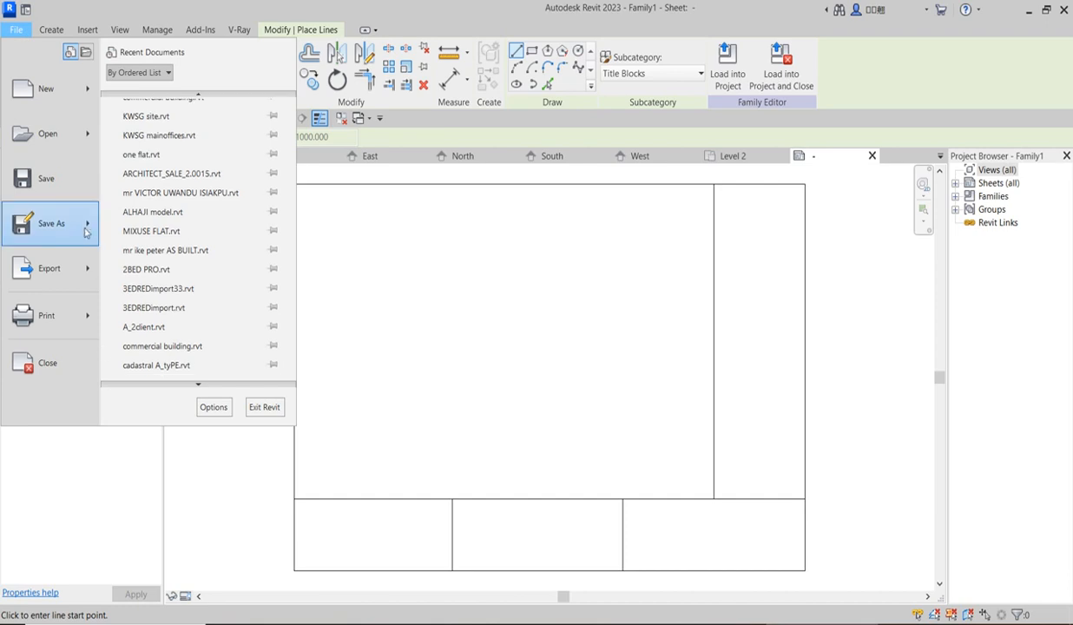
mouse_move(87, 228)
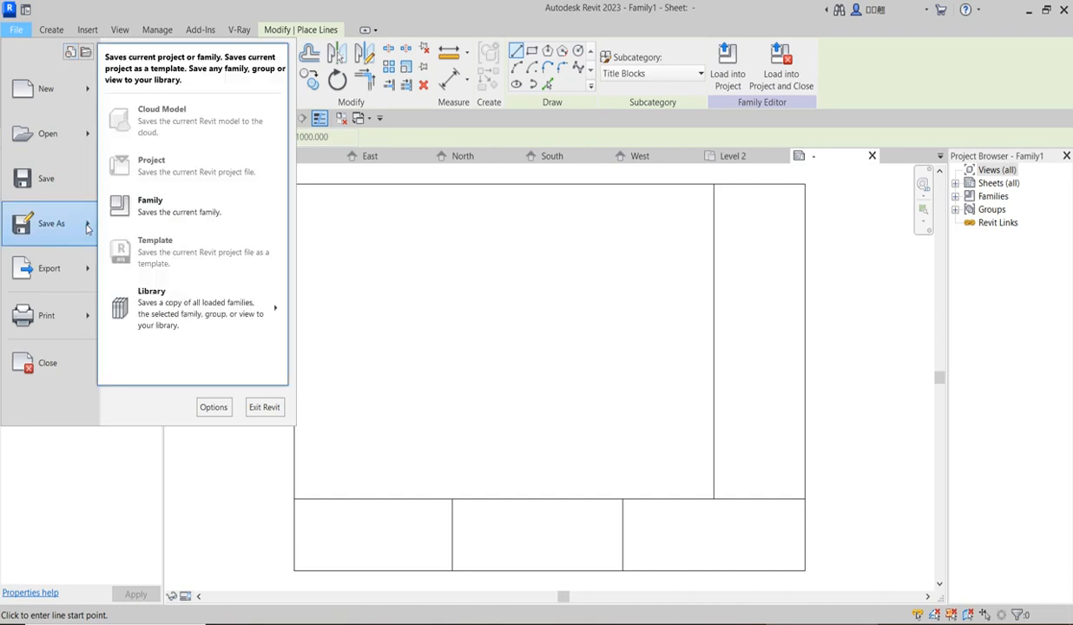
left_click(185, 215)
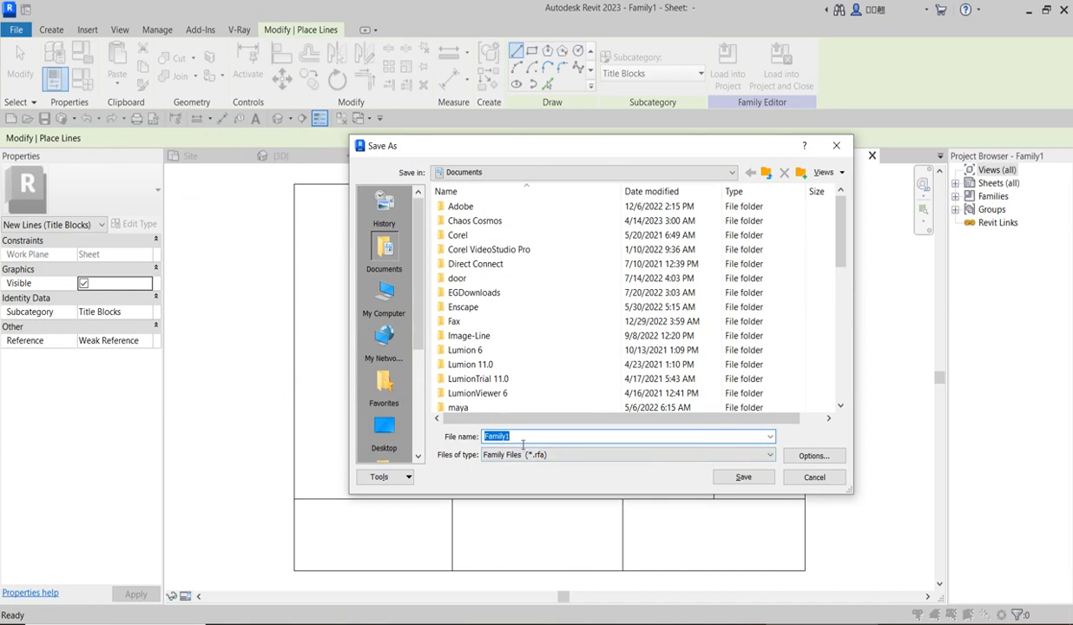
type("my ")
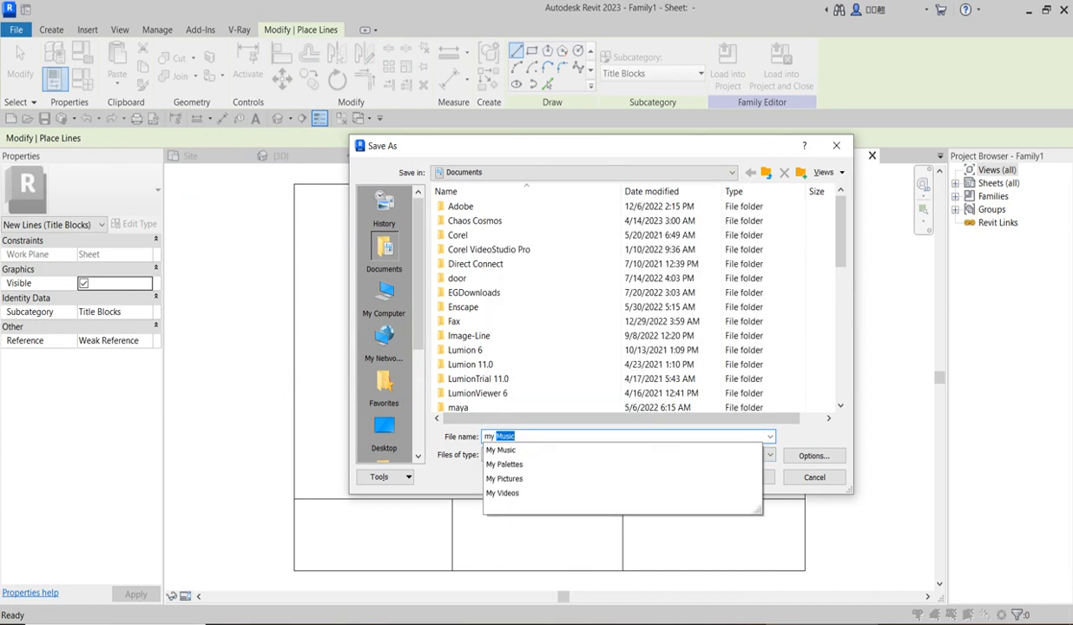
type("tittle block")
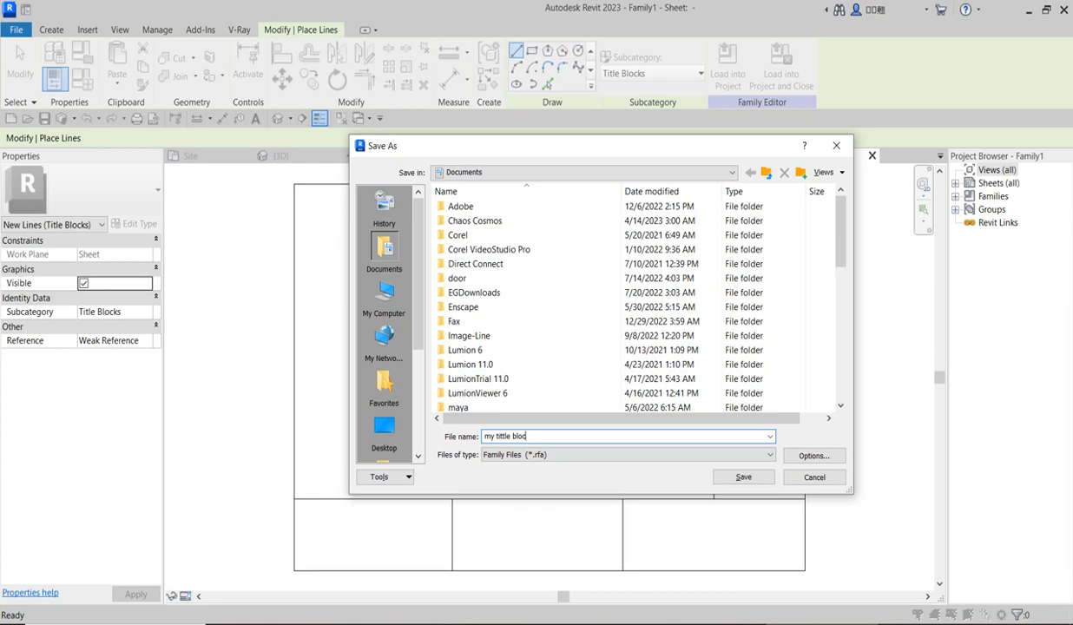
left_click(744, 477)
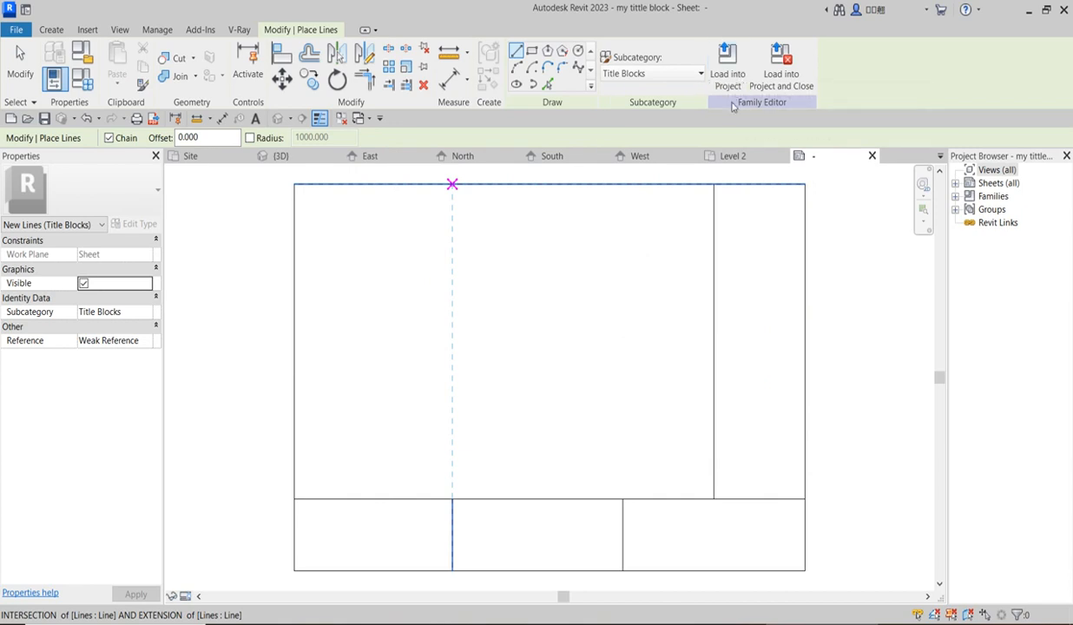
left_click(732, 74)
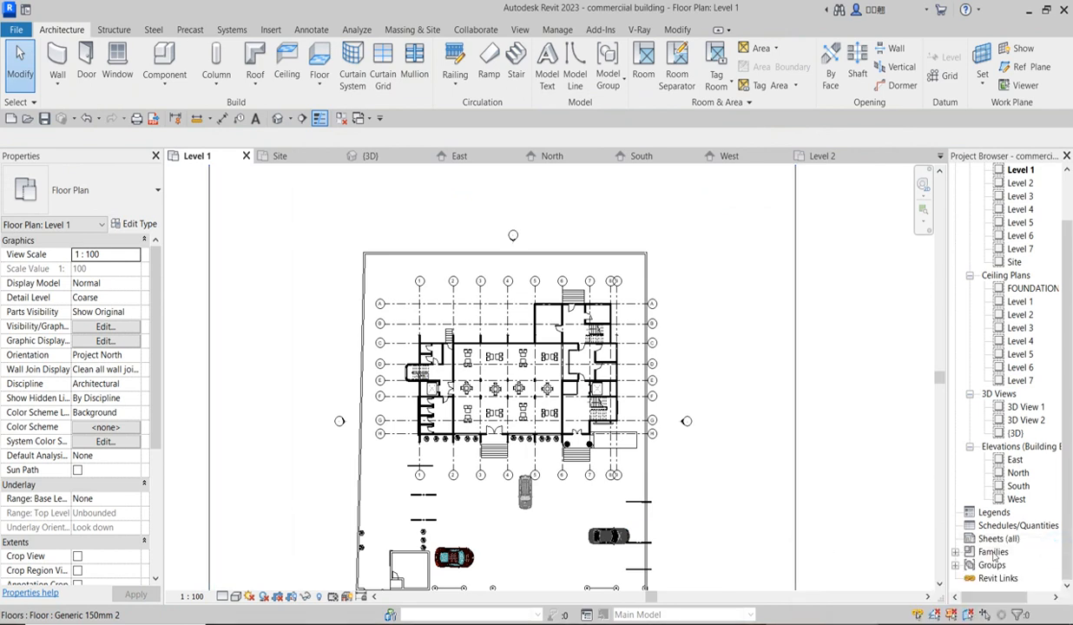
Create a new sheet under Sheets (all) using the "my tittle block" titleblock.
left_click(986, 539)
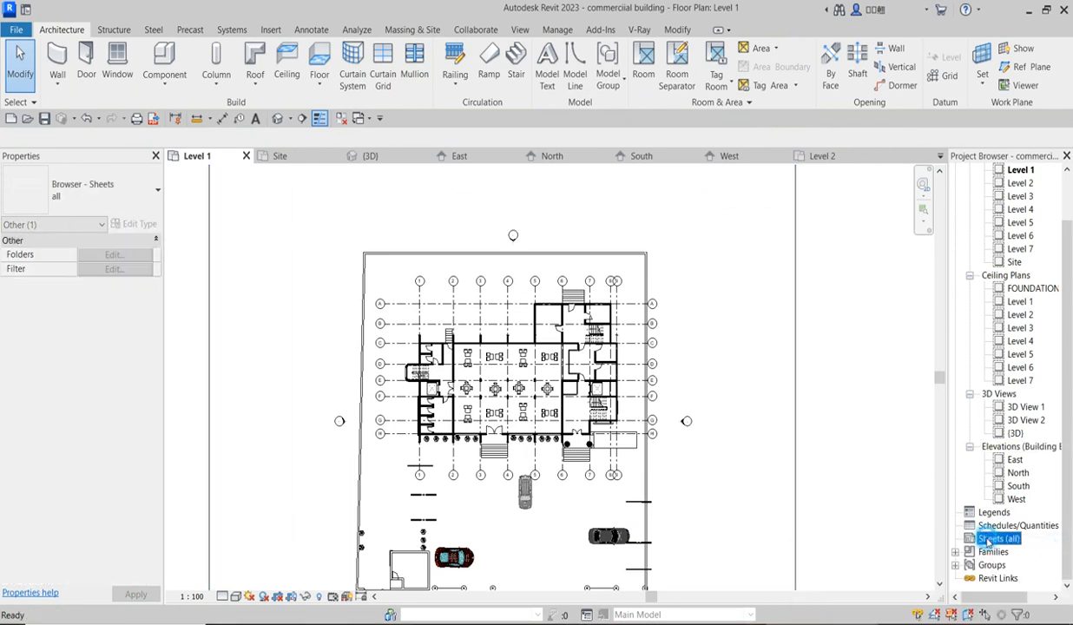
right_click(986, 539)
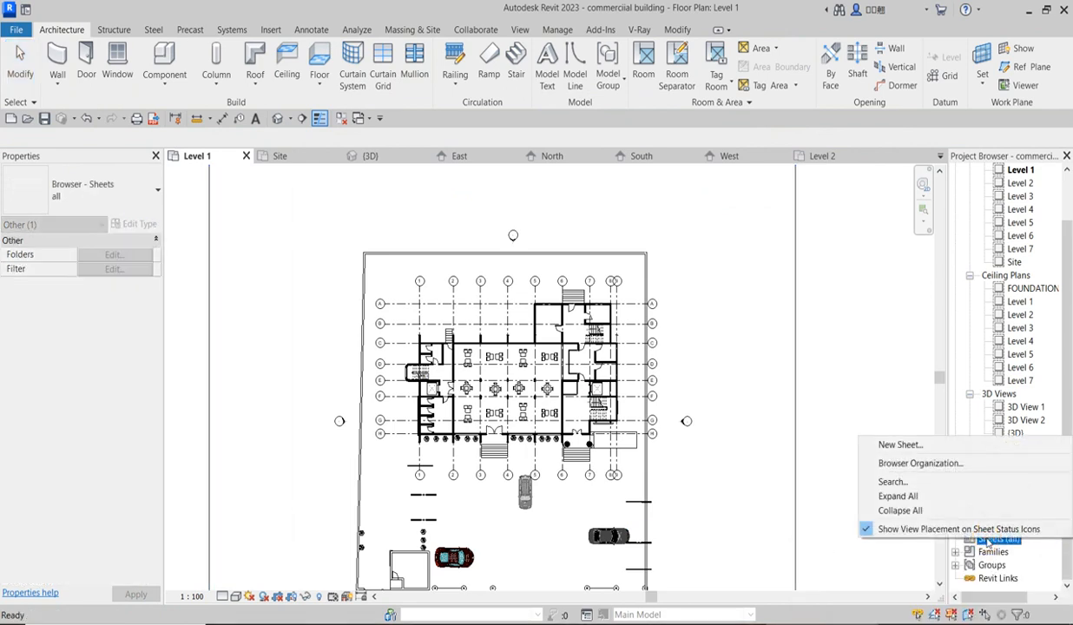
left_click(897, 444)
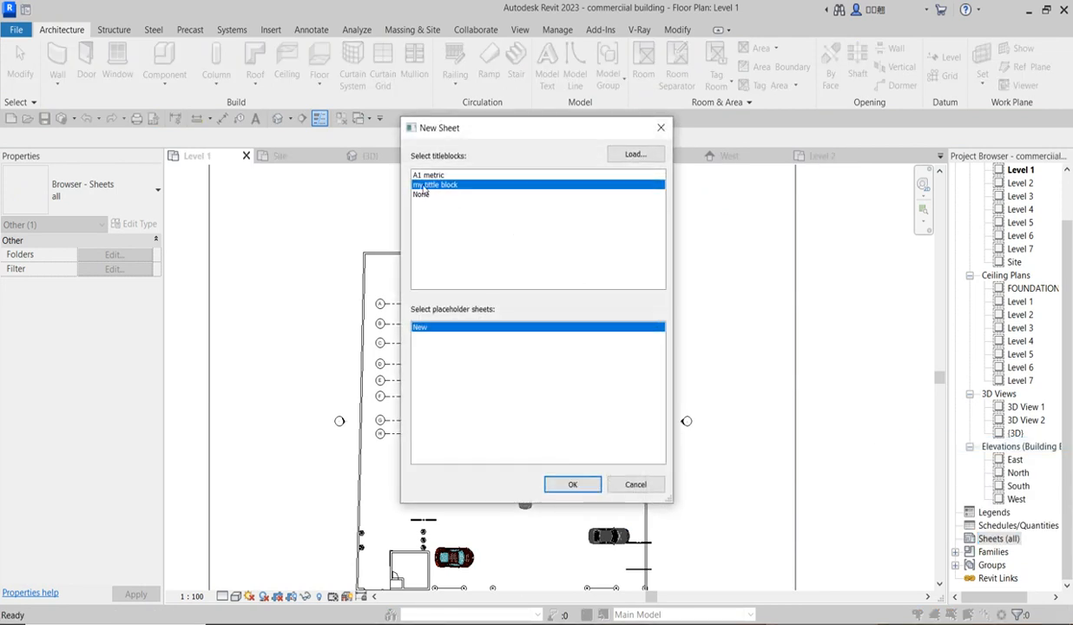
left_click(569, 488)
scroll(523, 460, "down", 3)
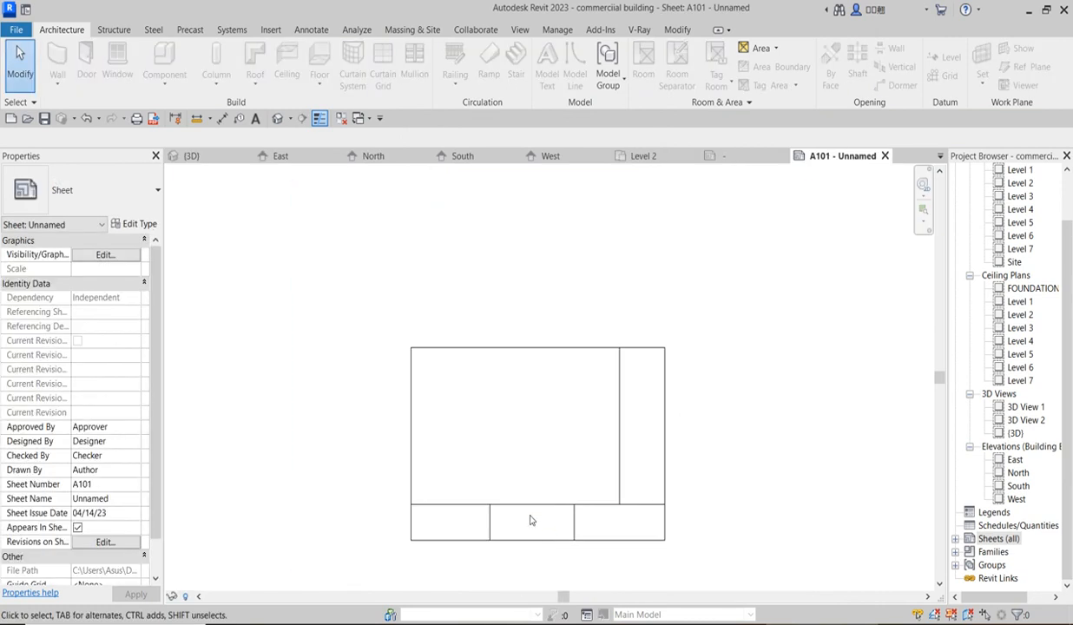
scroll(664, 549, "up", 2)
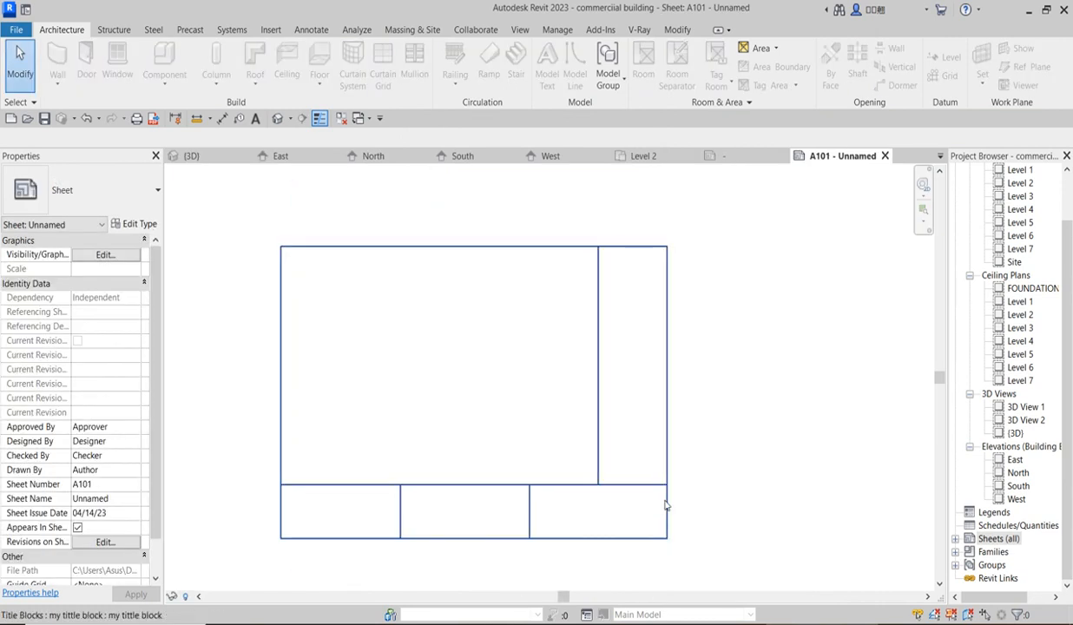
scroll(732, 447, "down", 2)
scroll(460, 478, "up", 2)
scroll(393, 465, "down", 1)
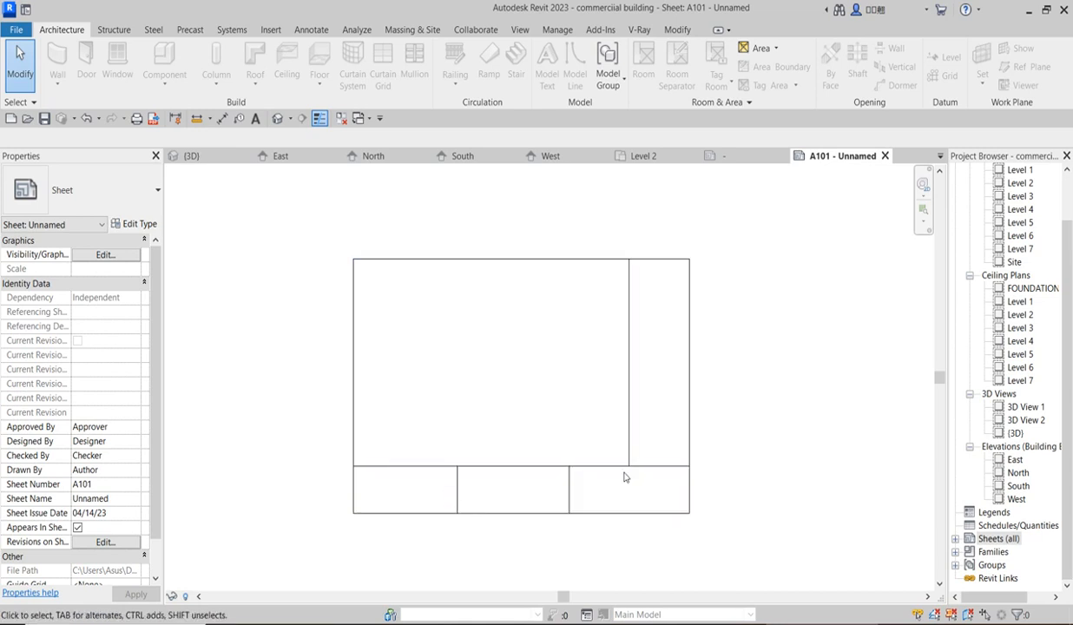
scroll(636, 452, "up", 1)
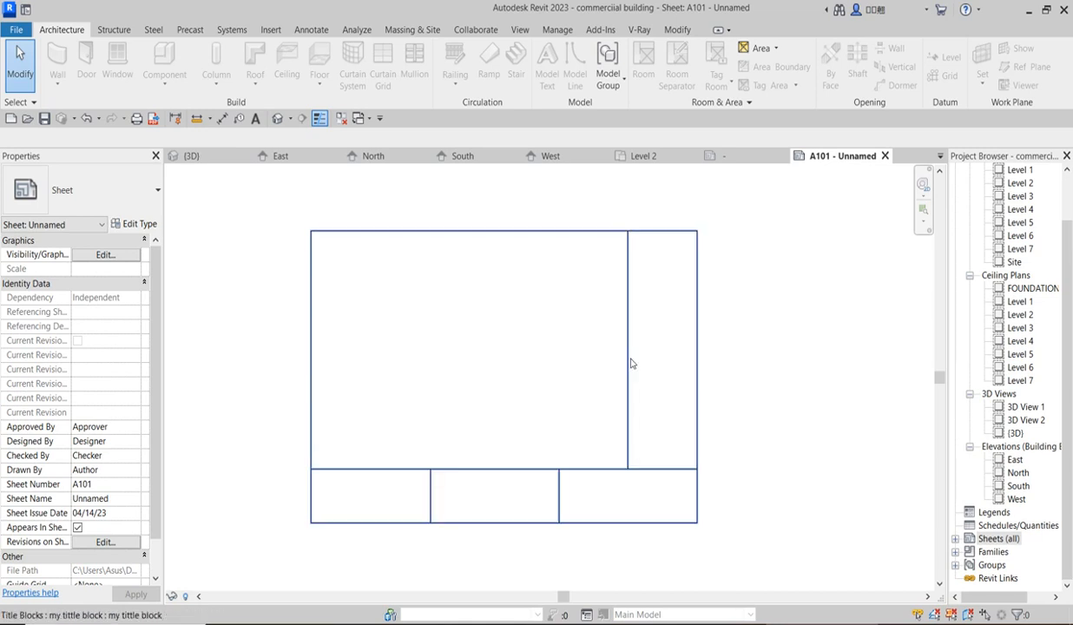
left_click(629, 356)
left_click(756, 417)
scroll(462, 413, "down", 1)
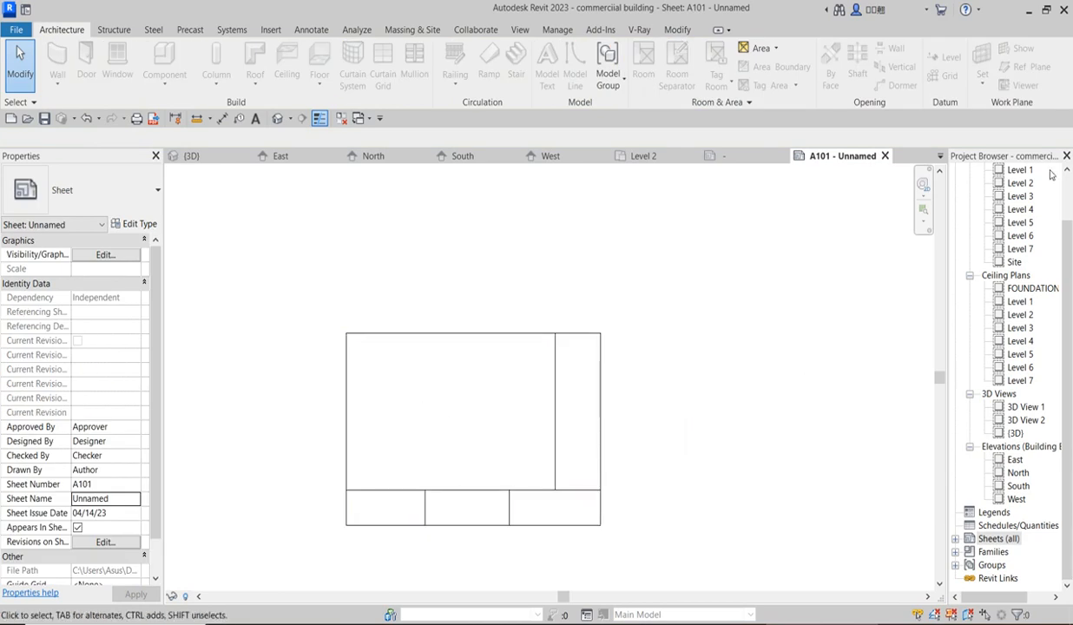
scroll(1016, 417, "up", 1)
left_click(999, 577)
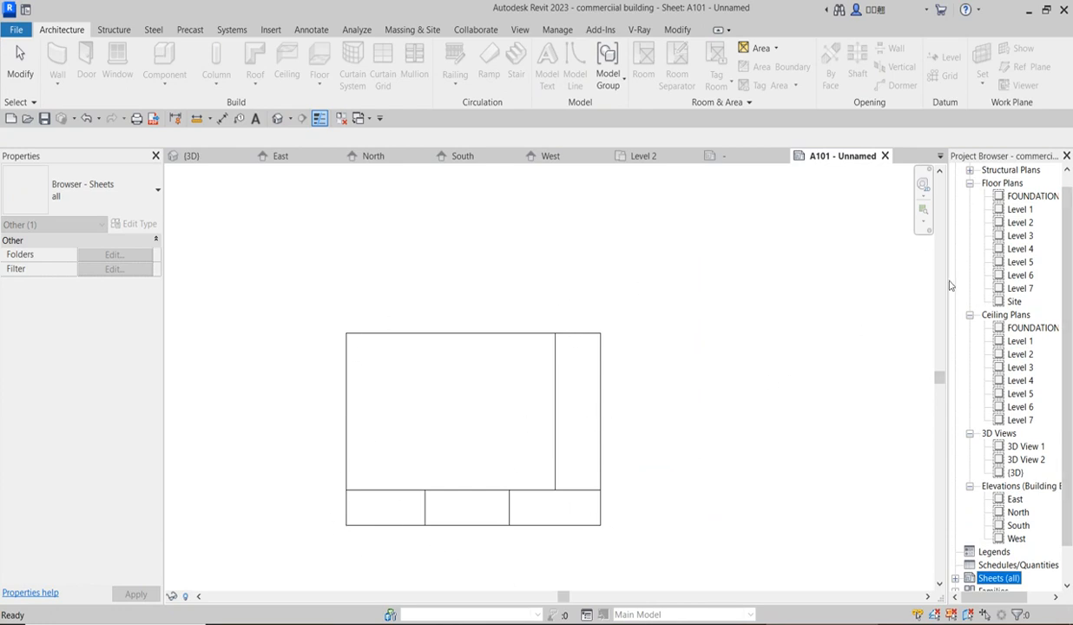
left_click(566, 430)
scroll(573, 452, "down", 3)
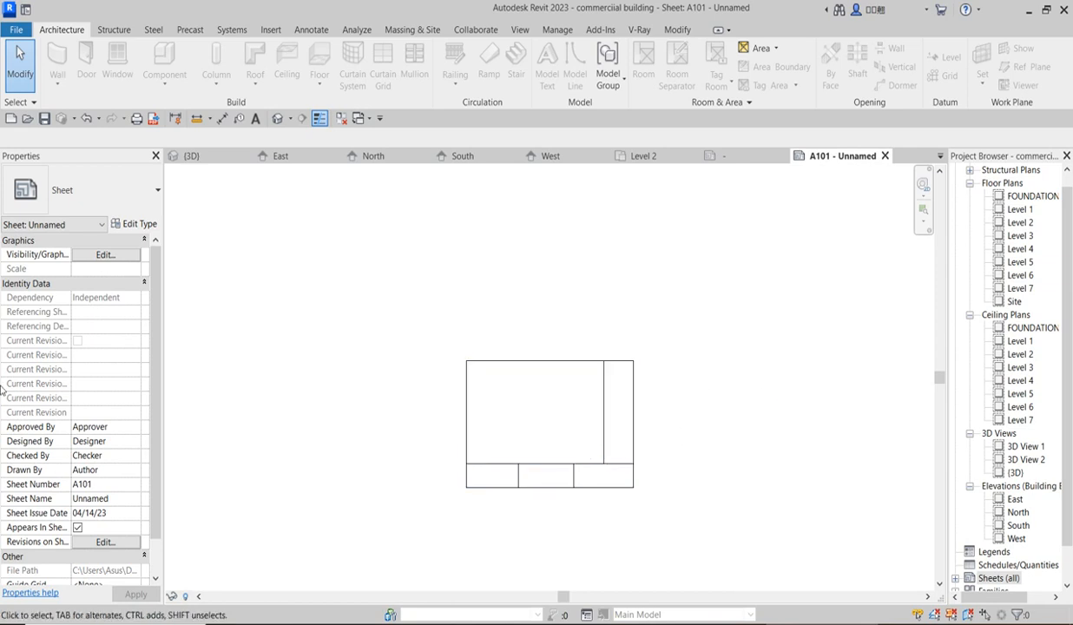
scroll(565, 413, "up", 1)
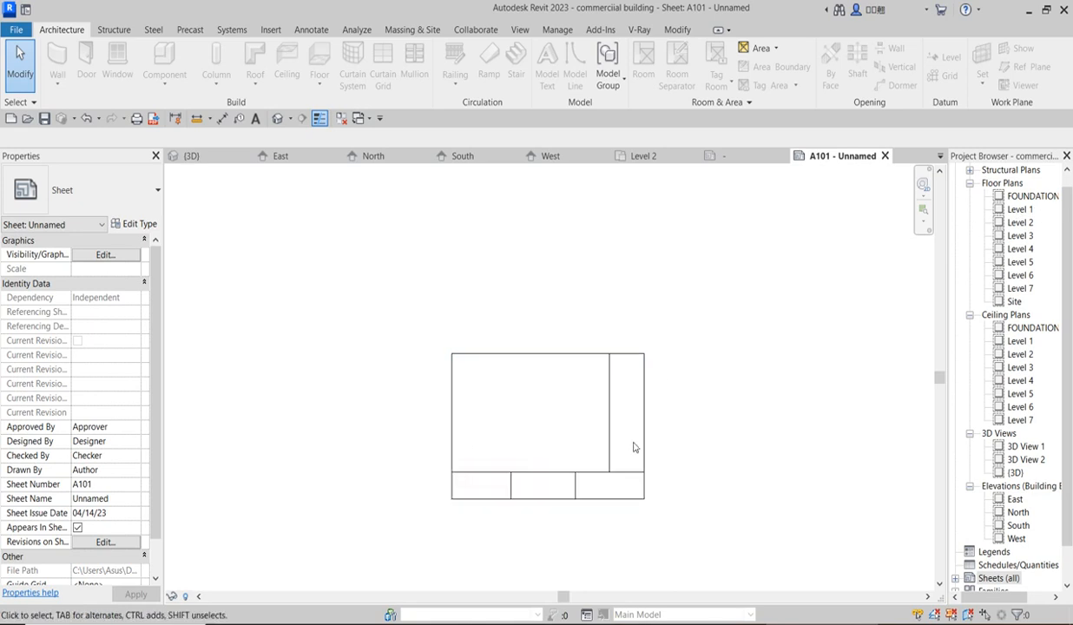
scroll(628, 495, "up", 1)
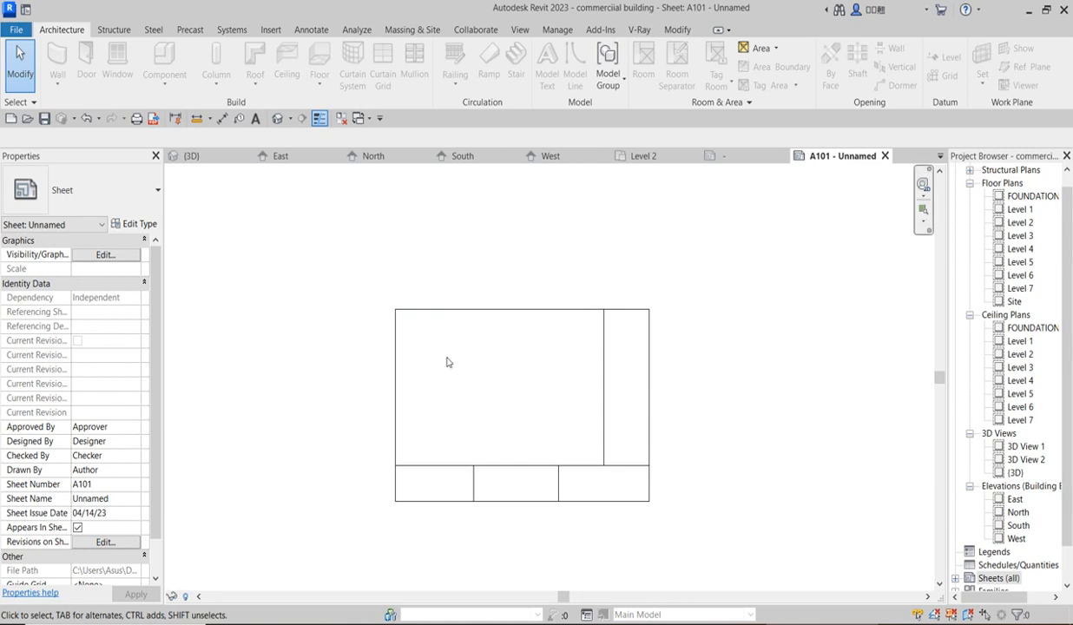
Place the Level 1 floor plan on sheet A101 and shift it so the building sits over the title block's main area.
left_click(1021, 210)
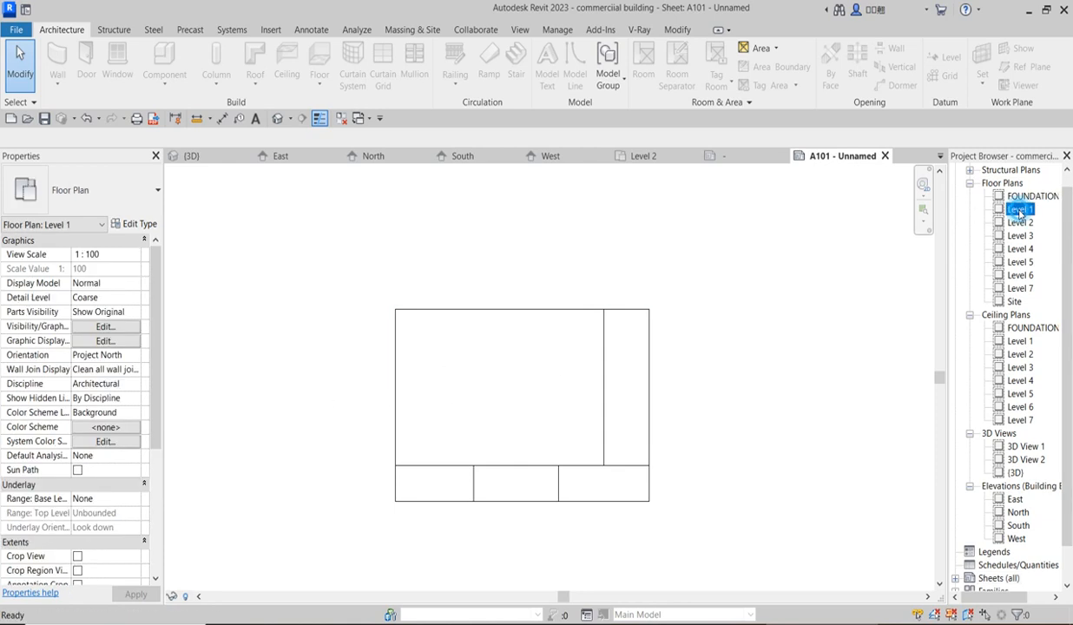
left_click(482, 389)
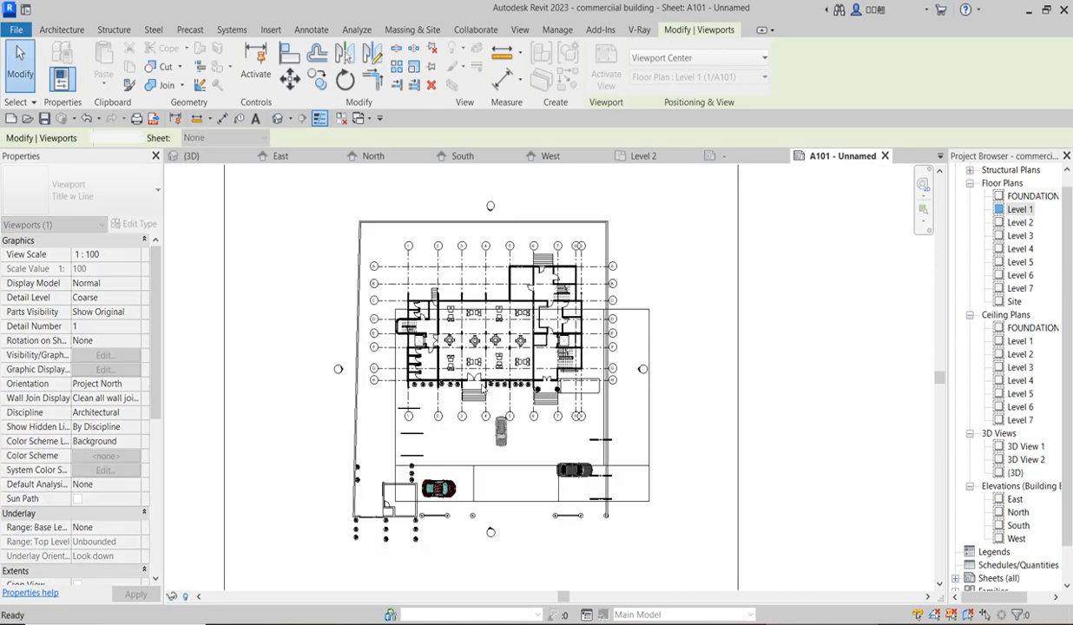
scroll(482, 389, "down", 2)
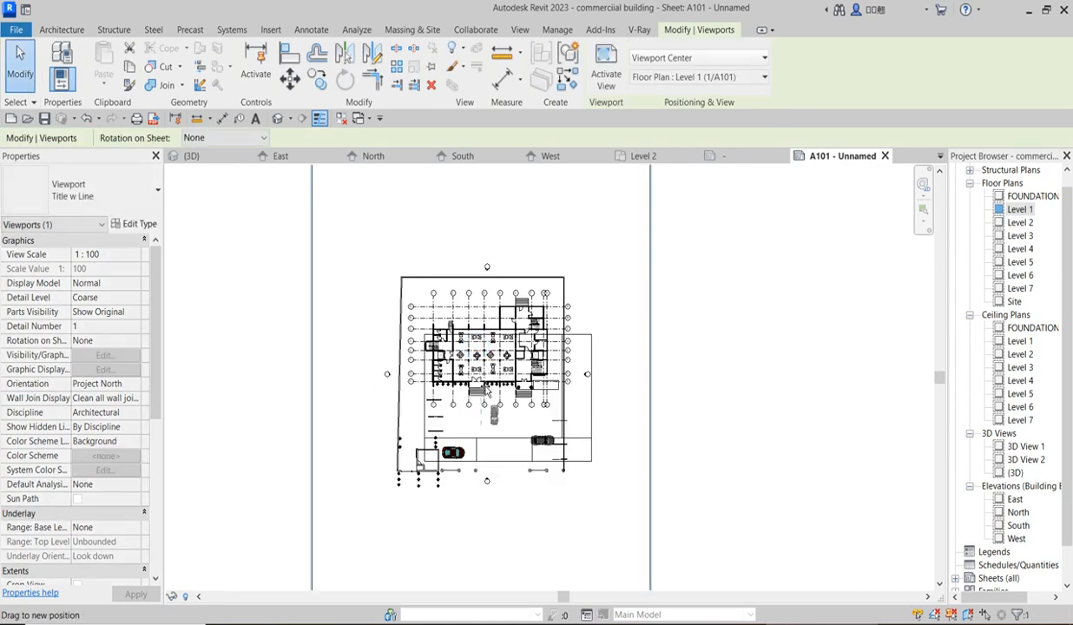
scroll(486, 392, "up", 3)
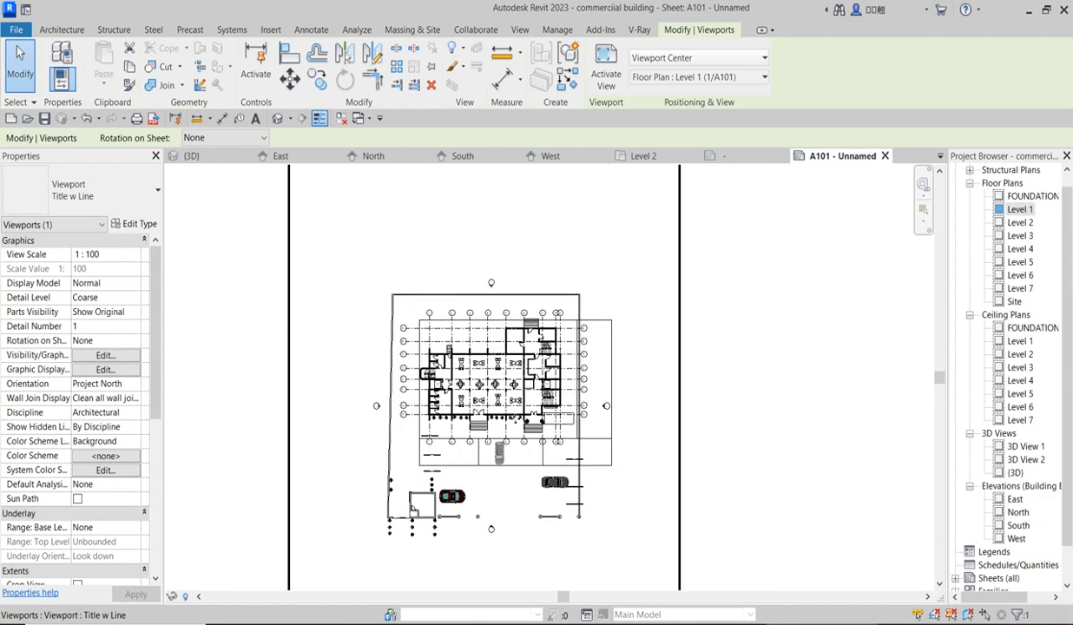
scroll(608, 395, "up", 3)
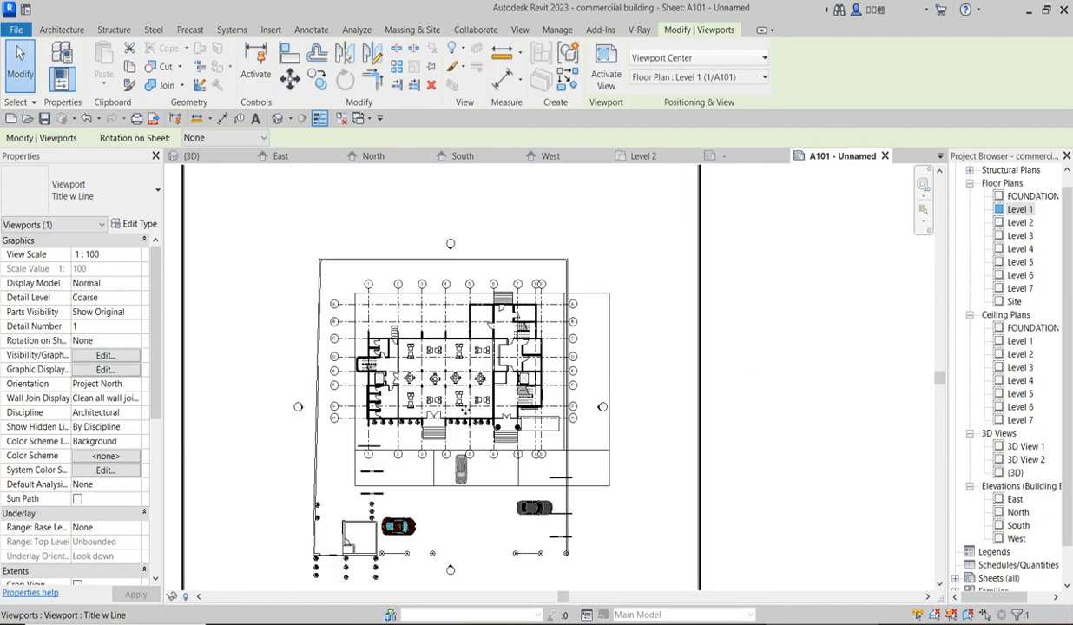
scroll(455, 402, "up", 1)
left_click_drag(458, 374, 478, 393)
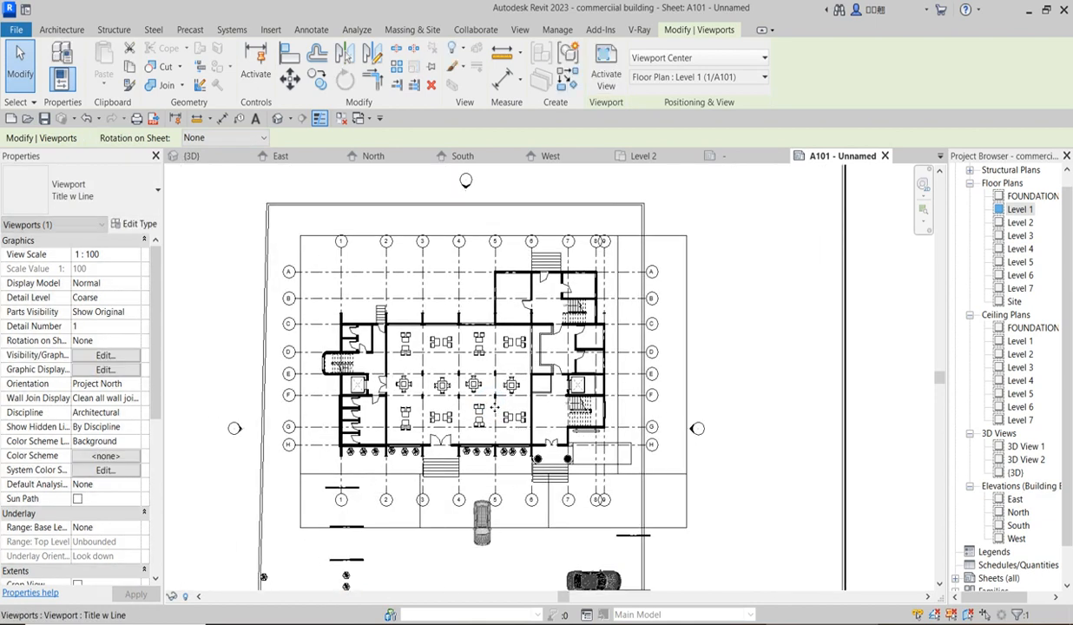
scroll(405, 377, "down", 2)
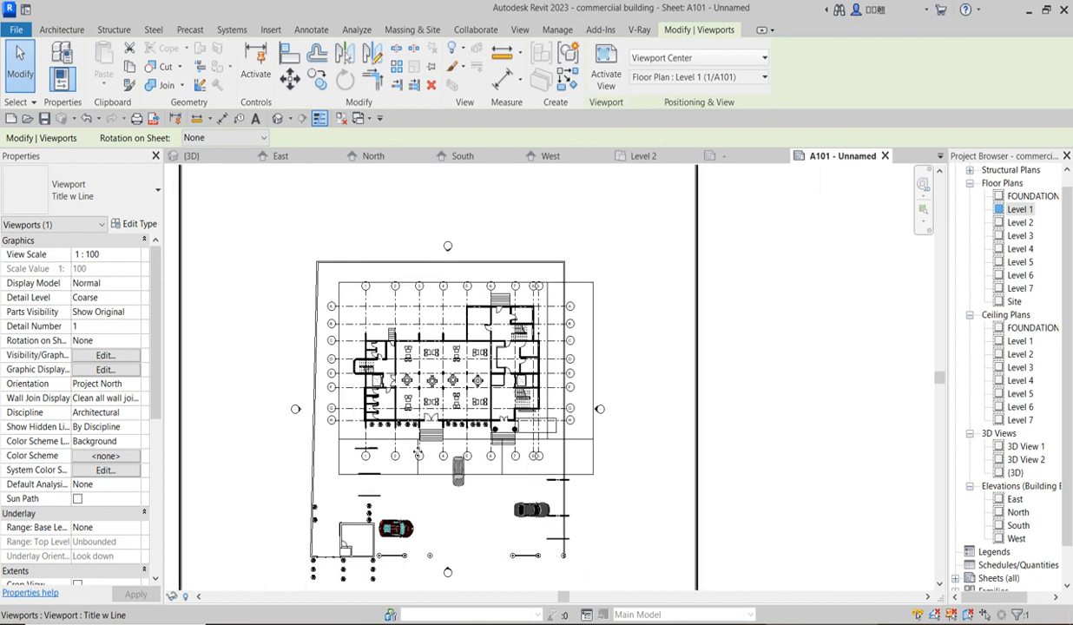
scroll(412, 456, "up", 3)
scroll(439, 438, "down", 4)
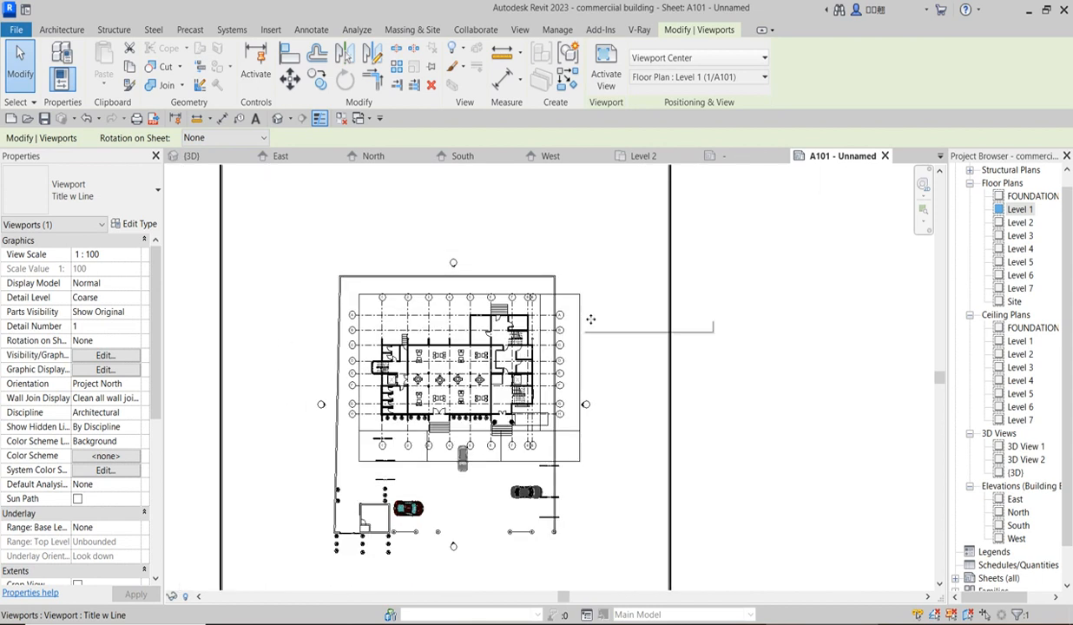
scroll(631, 415, "down", 2)
left_click(736, 404)
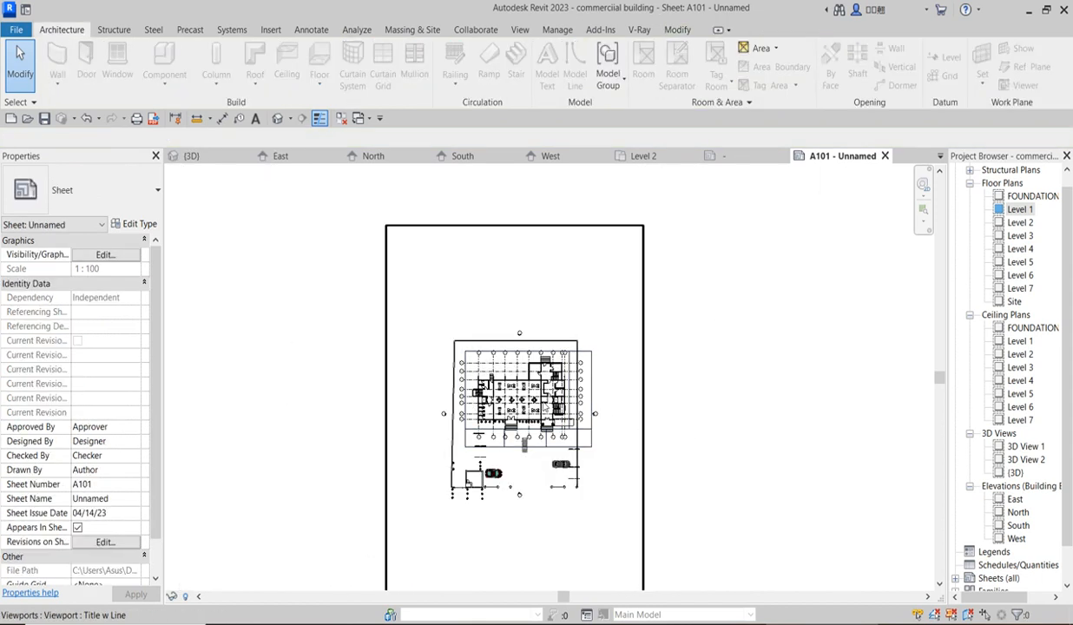
Give the Level 1 viewport a custom view scale with a scale value of 150.
scroll(547, 388, "up", 3)
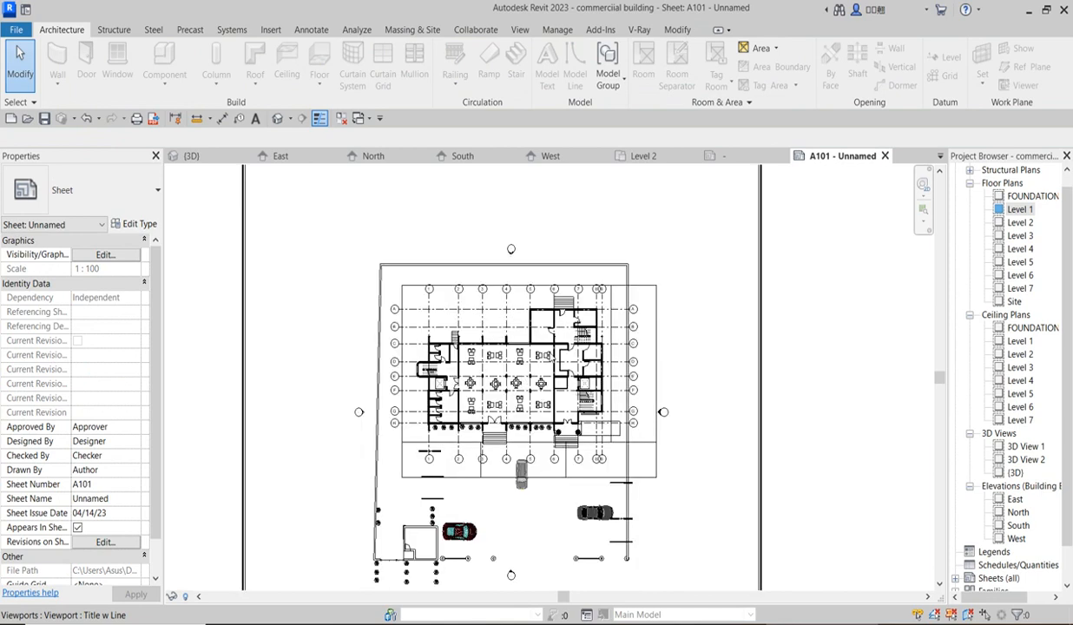
scroll(531, 358, "down", 2)
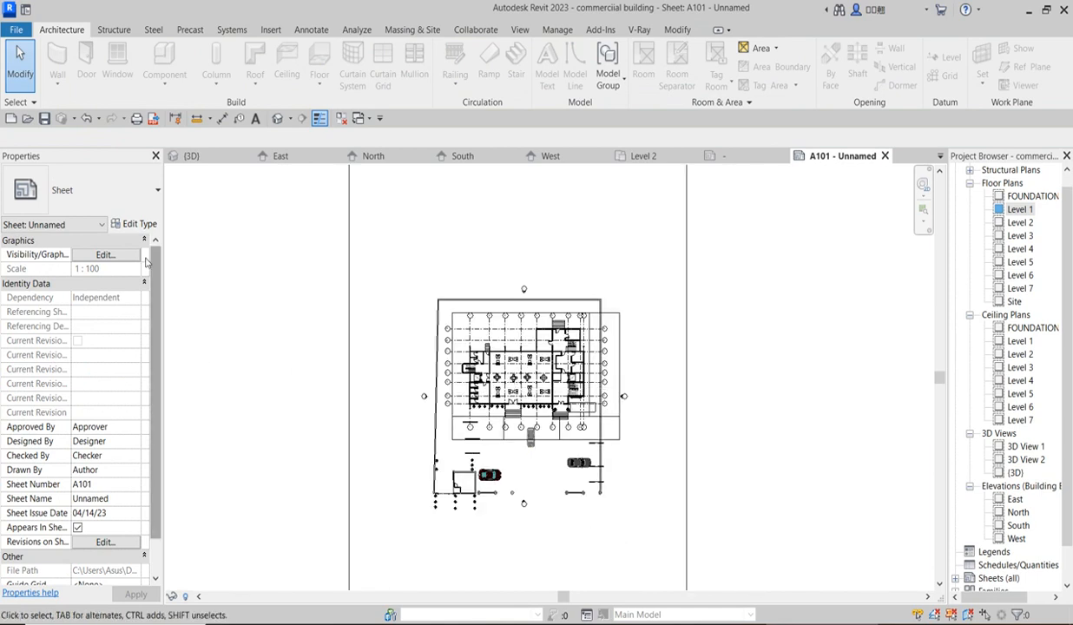
left_click(562, 415)
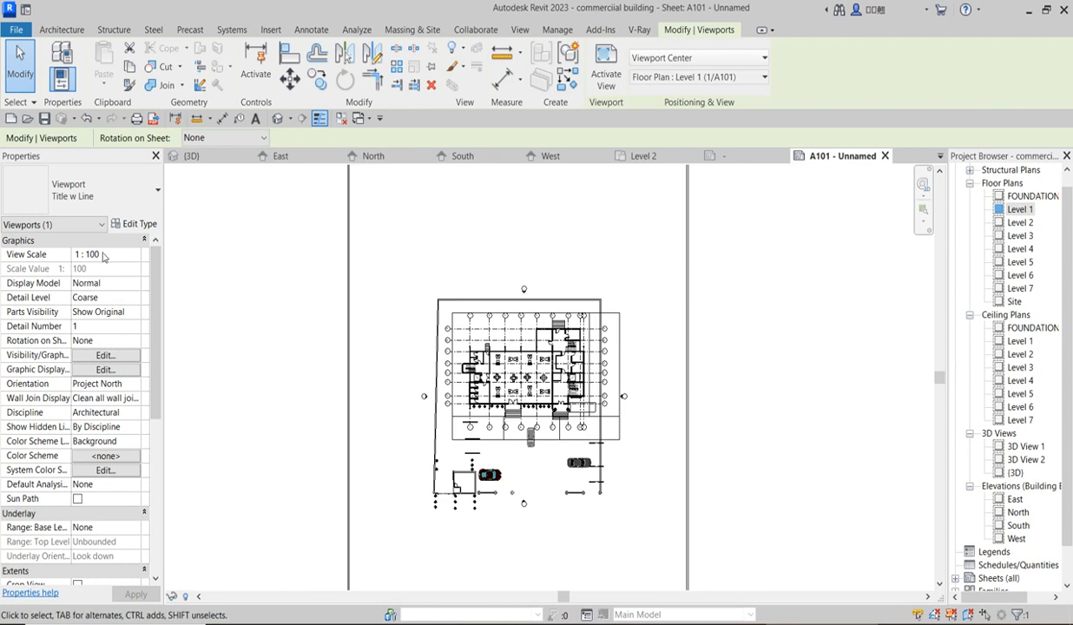
left_click(135, 256)
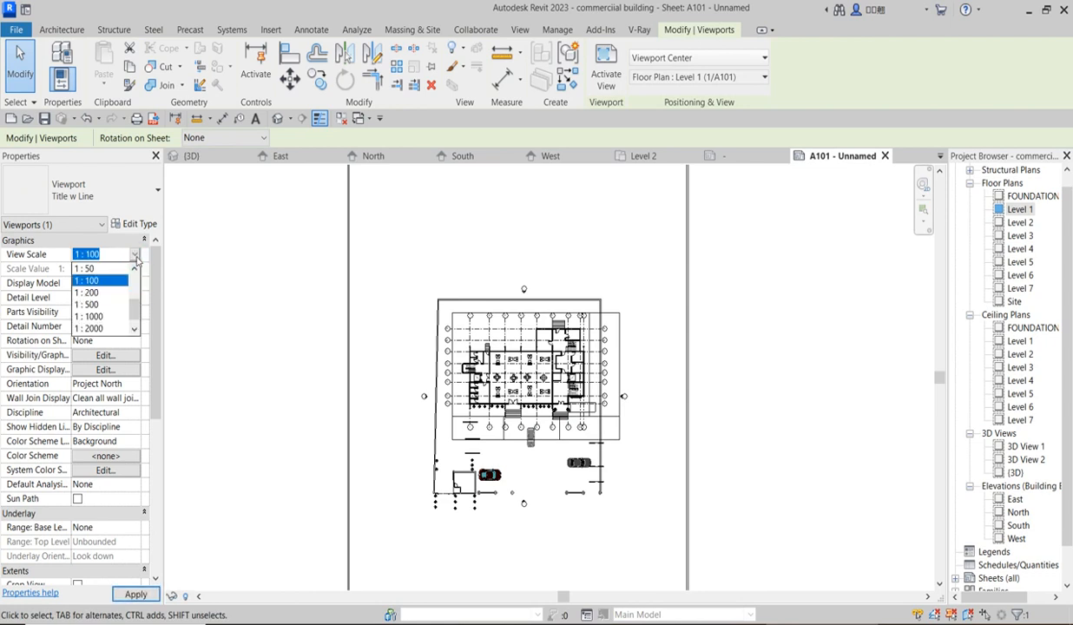
left_click_drag(135, 306, 134, 277)
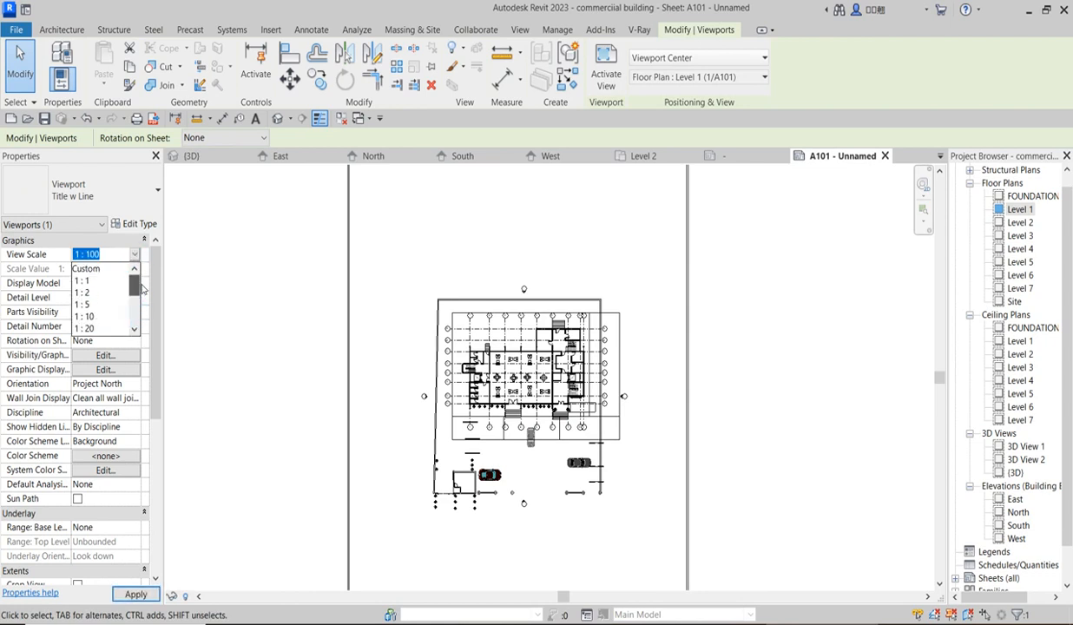
left_click(92, 271)
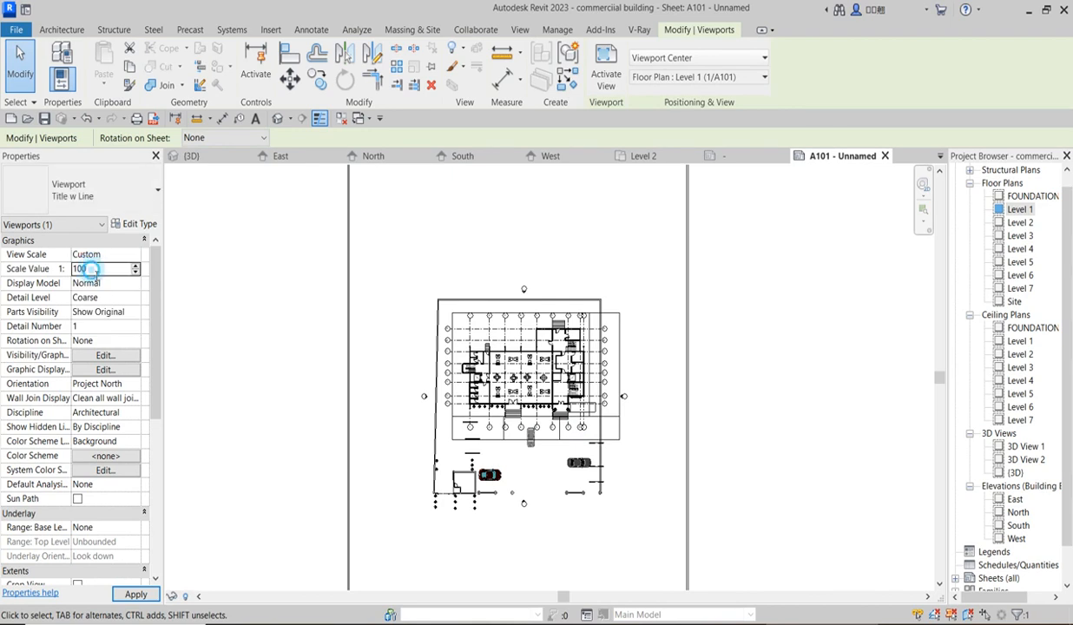
double_click(90, 269)
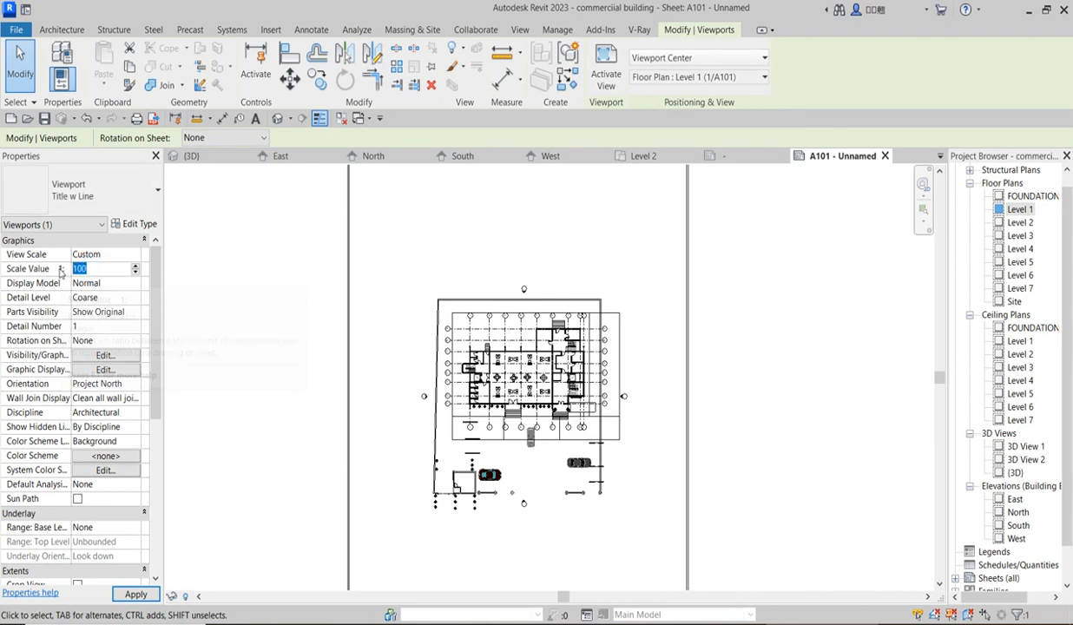
type("1")
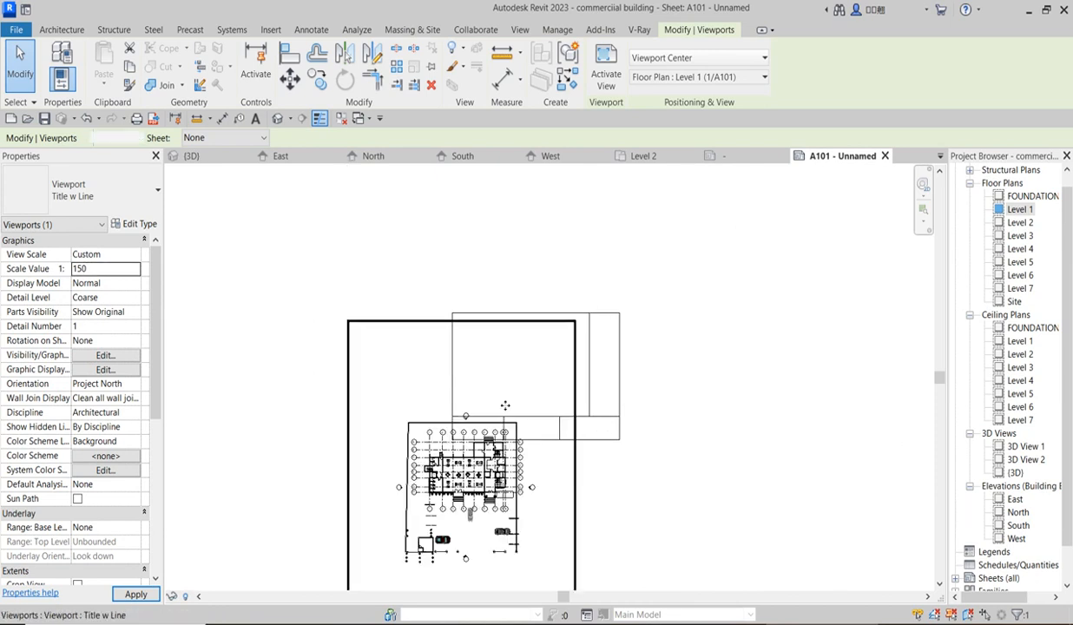
Move the rescaled Level 1 viewport back onto the title block so the building lies within its large drawing area.
left_click_drag(472, 481, 541, 365)
scroll(510, 383, "up", 1)
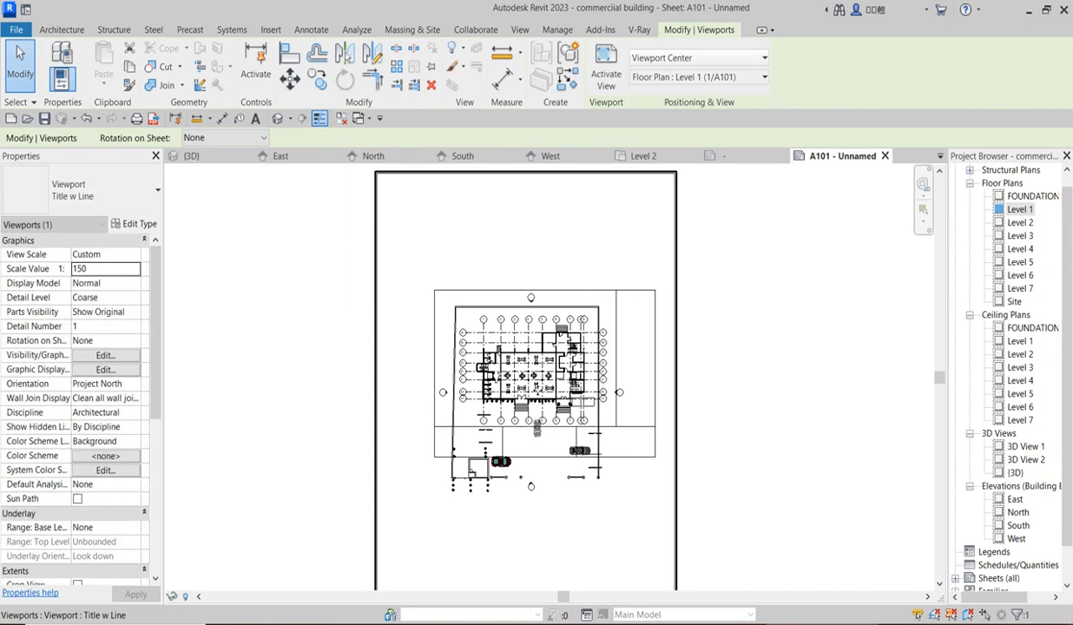
scroll(538, 422, "down", 2)
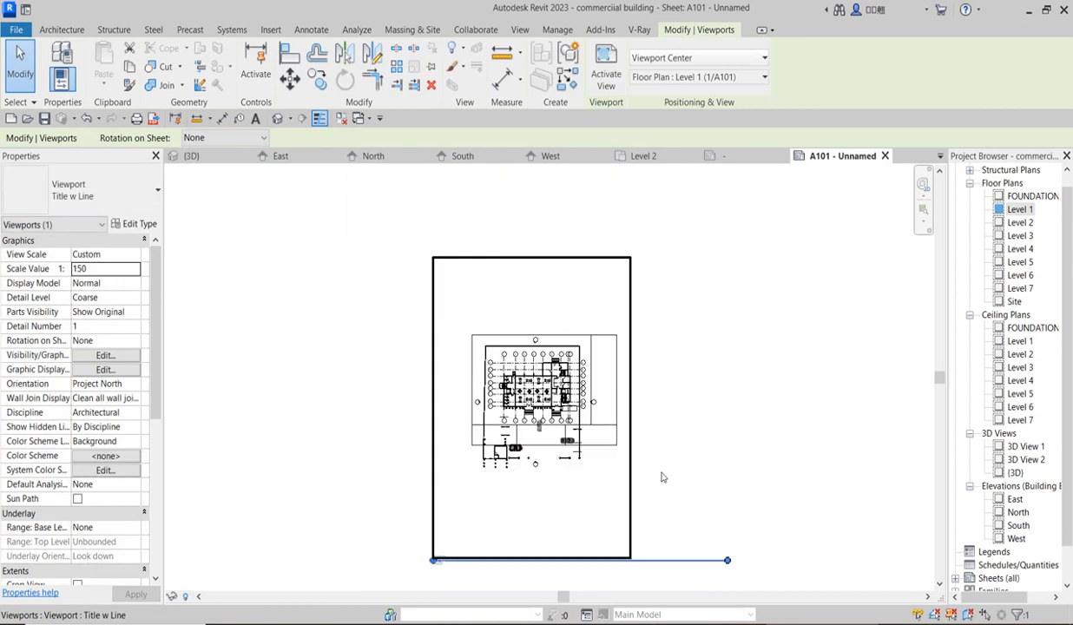
left_click(694, 401)
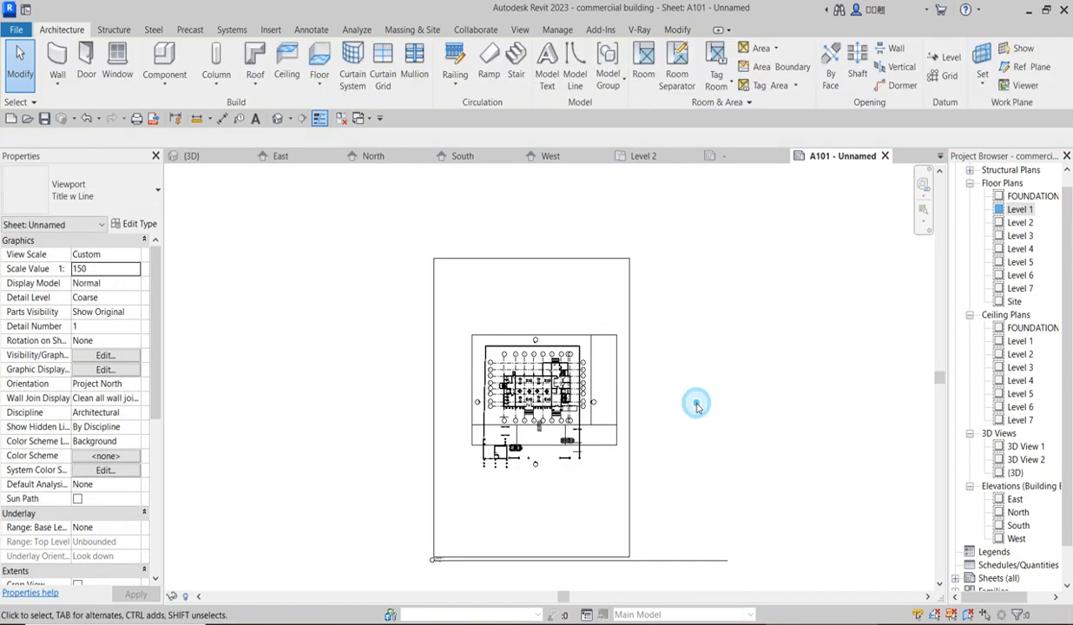
Activate the Level 1 view on the sheet, show its crop region and select the crop boundary.
left_click(570, 487)
double_click(569, 487)
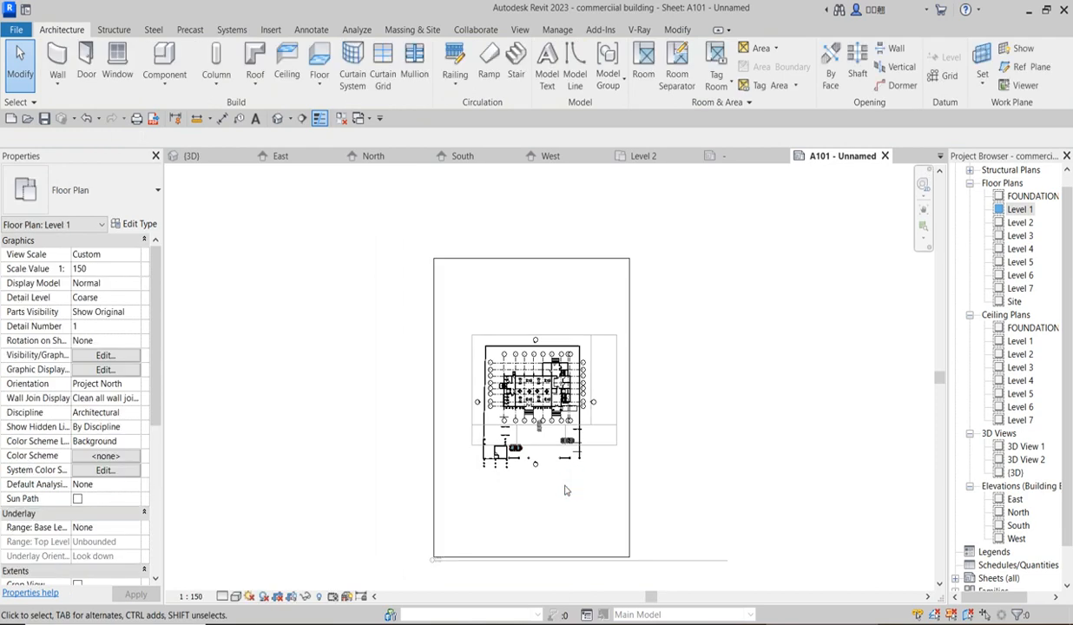
left_click(294, 600)
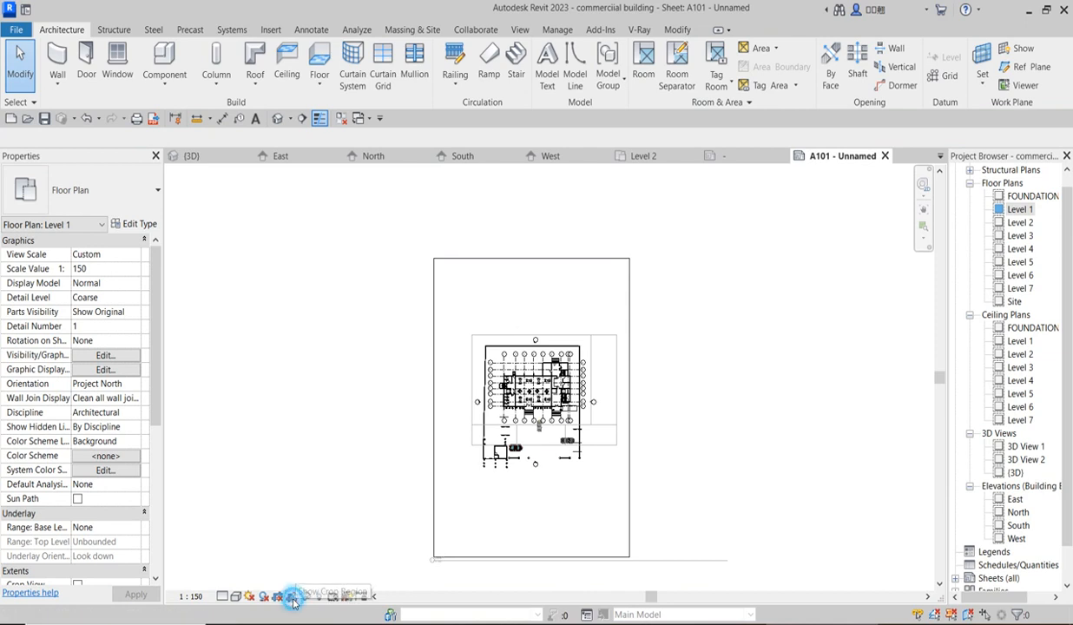
left_click(502, 563)
left_click(357, 518)
left_click(414, 537)
Pull in all four sides of the Level 1 crop region to fit the title block's main area, and deactivate the view.
left_click_drag(413, 406, 480, 407)
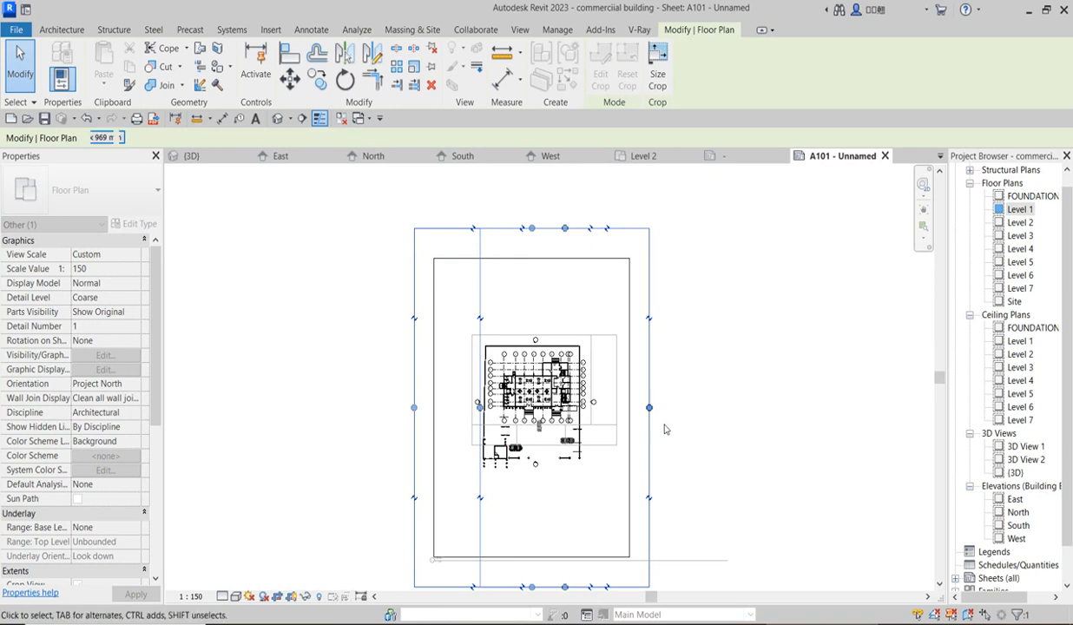
left_click_drag(648, 407, 594, 423)
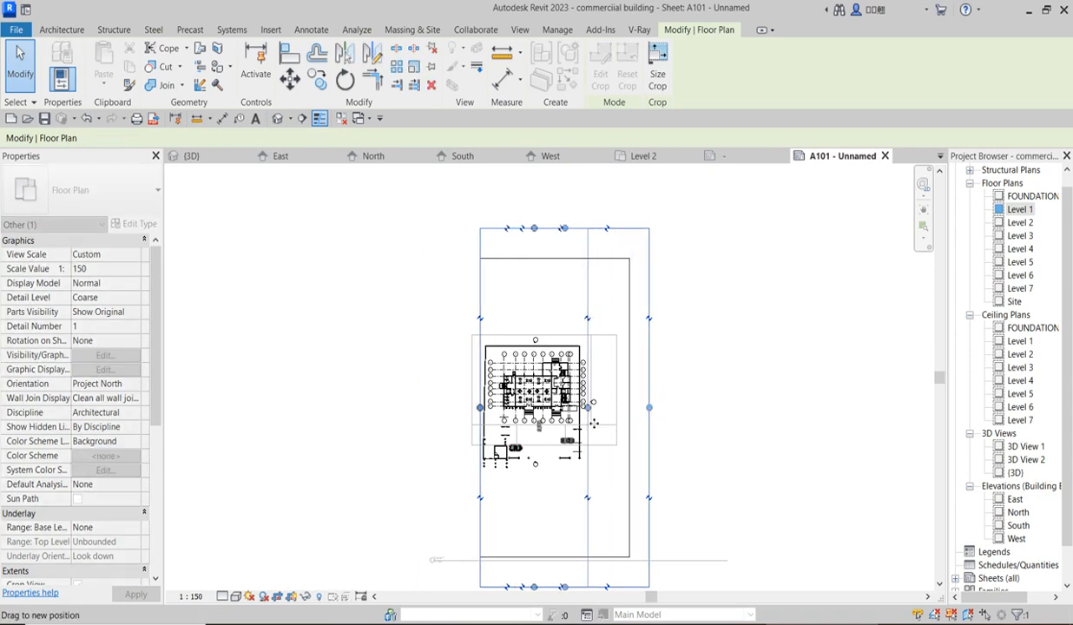
left_click_drag(540, 595, 540, 595)
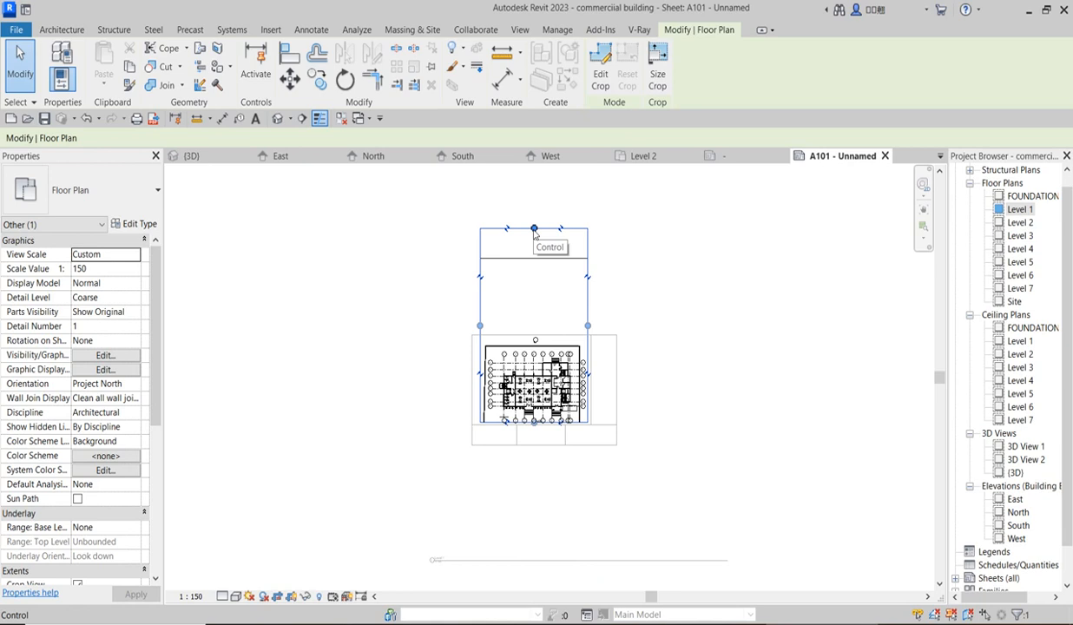
left_click_drag(535, 228, 536, 340)
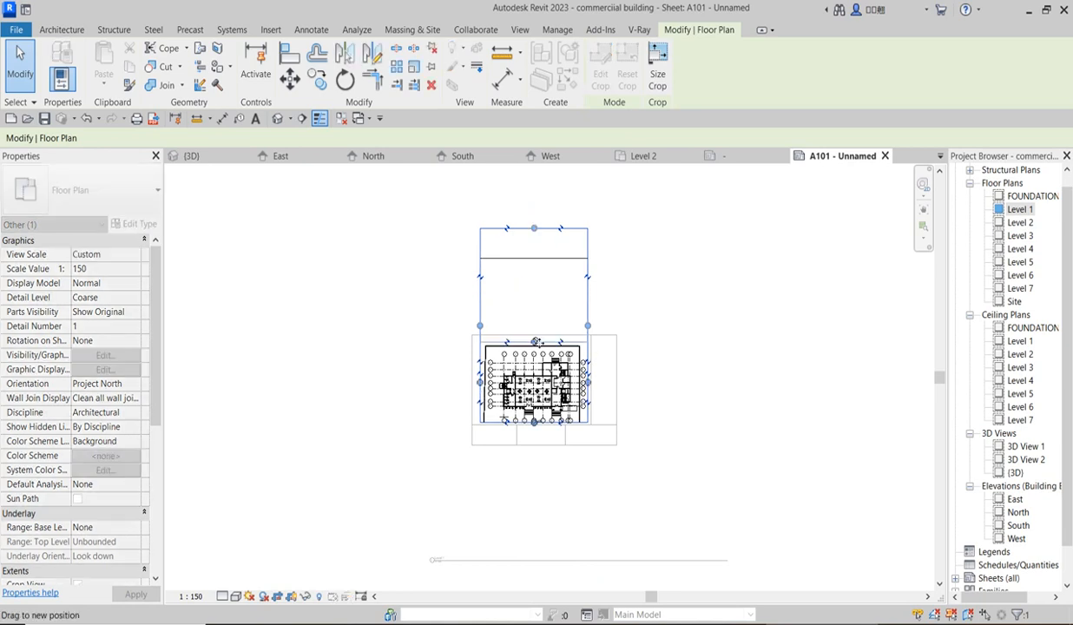
left_click(642, 317)
left_click(373, 315)
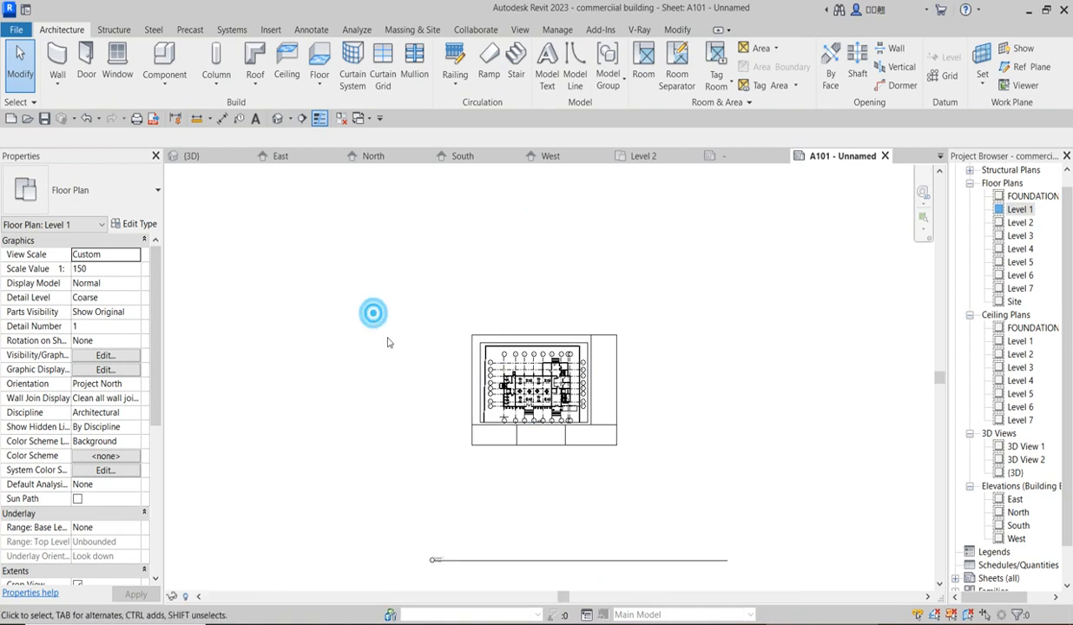
scroll(555, 363, "up", 5)
left_click(487, 368)
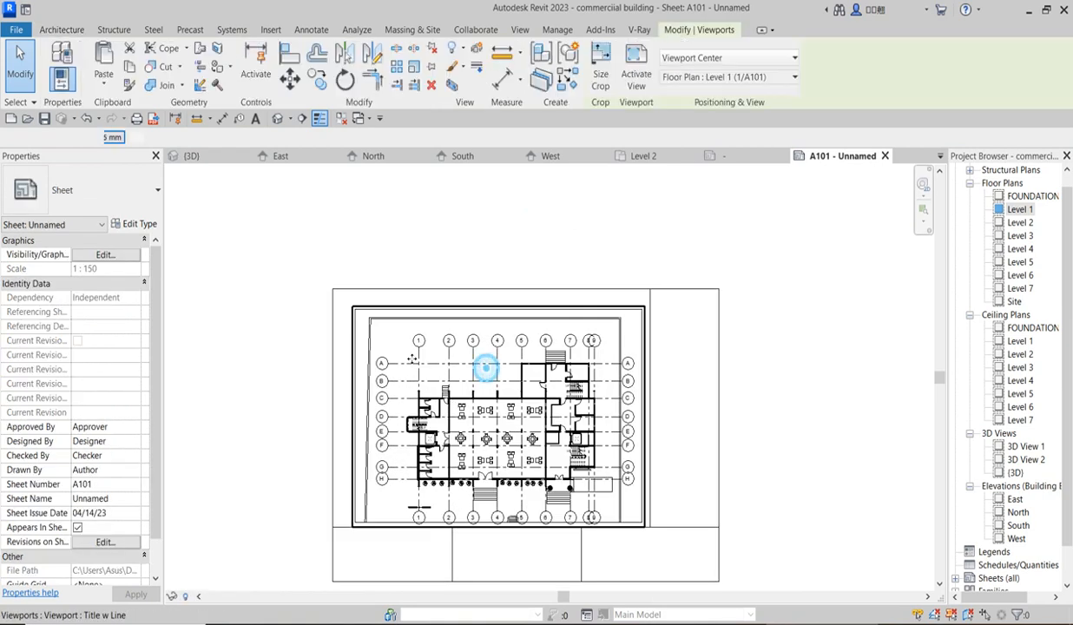
left_click(561, 233)
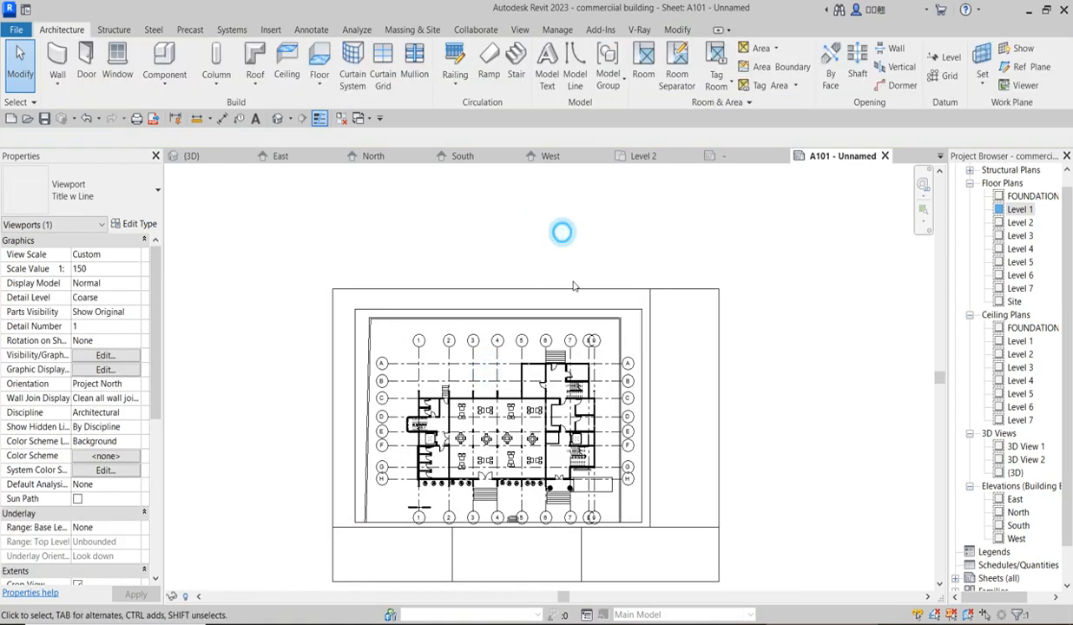
Activate the Level 1 view on the sheet and lower the upper edge of its crop region to just above the grid bubbles.
left_click(582, 314)
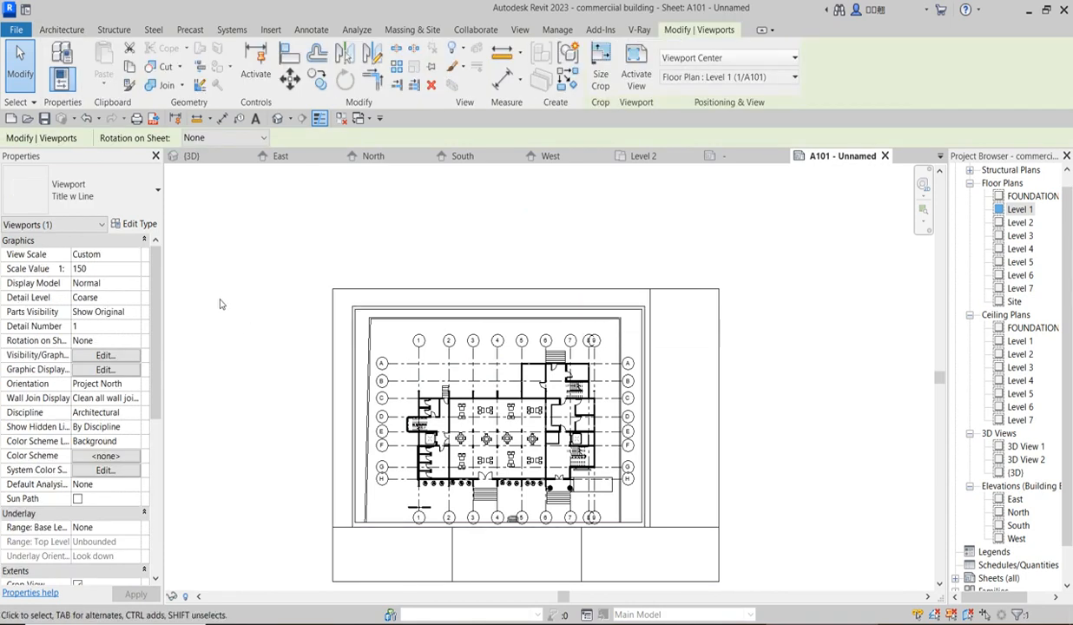
left_click(497, 341)
double_click(497, 342)
left_click(498, 310)
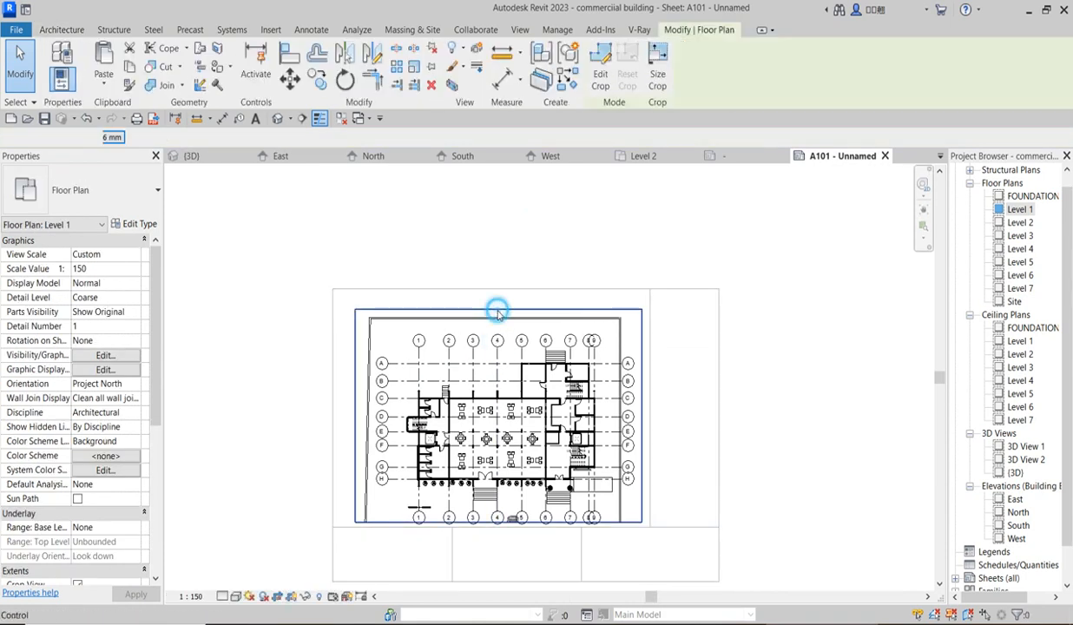
left_click_drag(497, 310, 501, 329)
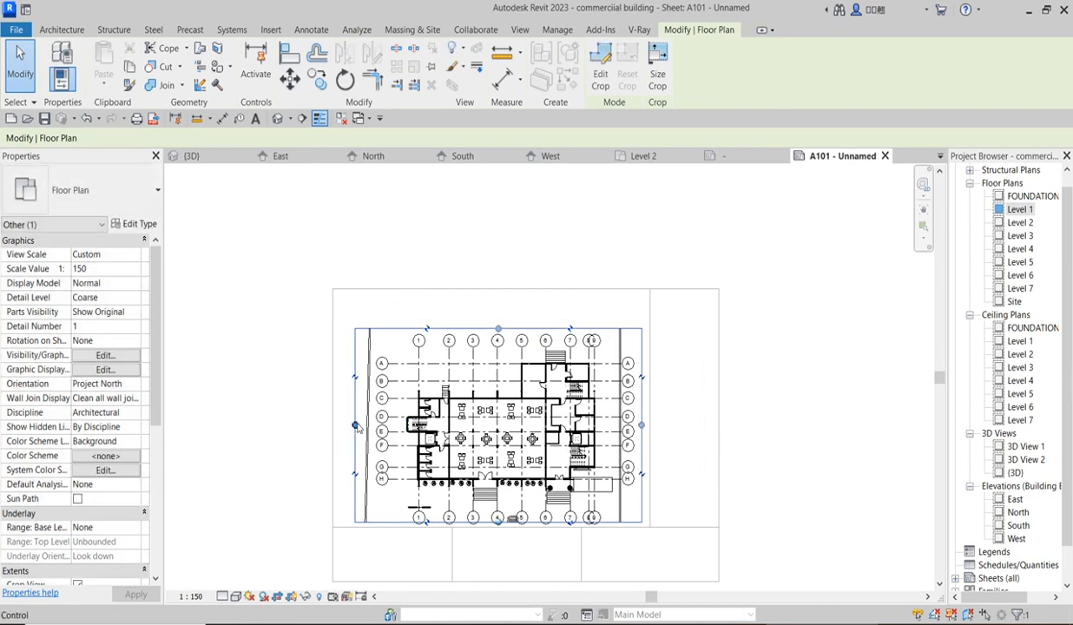
Pull in the left and right sides of the Level 1 crop region past the site boundary lines and deactivate the view.
left_click(356, 423)
left_click_drag(372, 425, 373, 425)
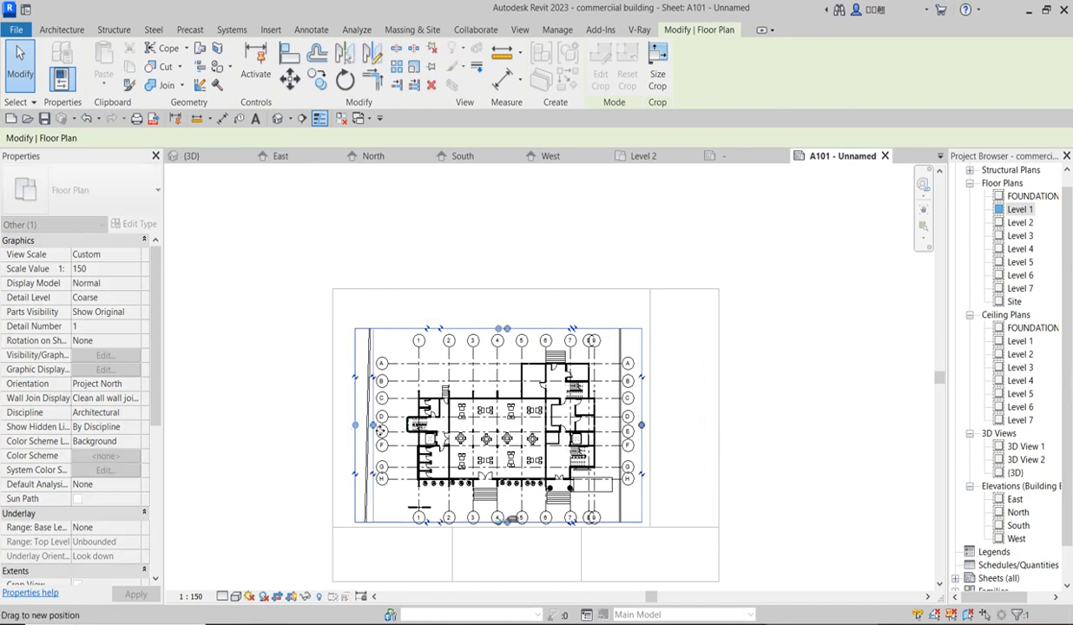
left_click_drag(642, 580, 642, 579)
scroll(638, 425, "up", 3)
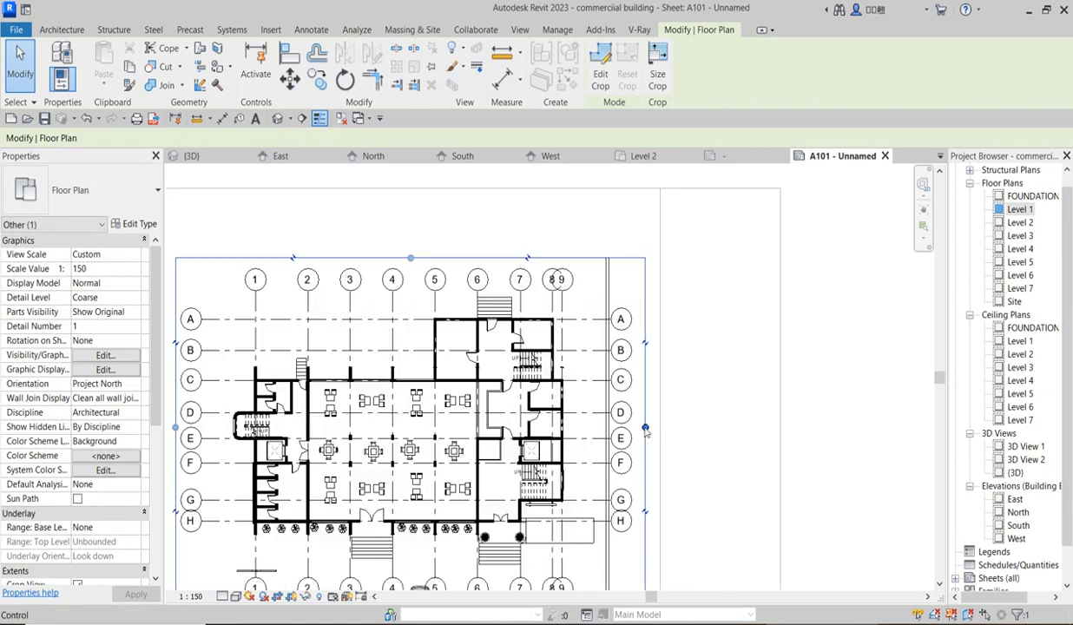
left_click_drag(646, 429, 602, 442)
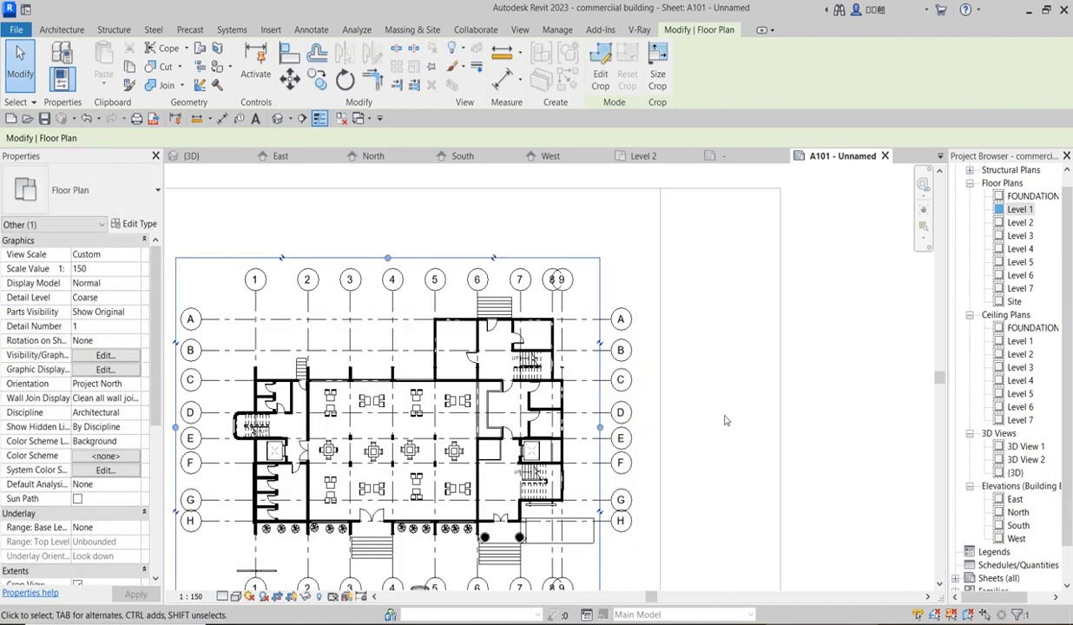
left_click(726, 418)
scroll(722, 413, "down", 5)
left_click(352, 252)
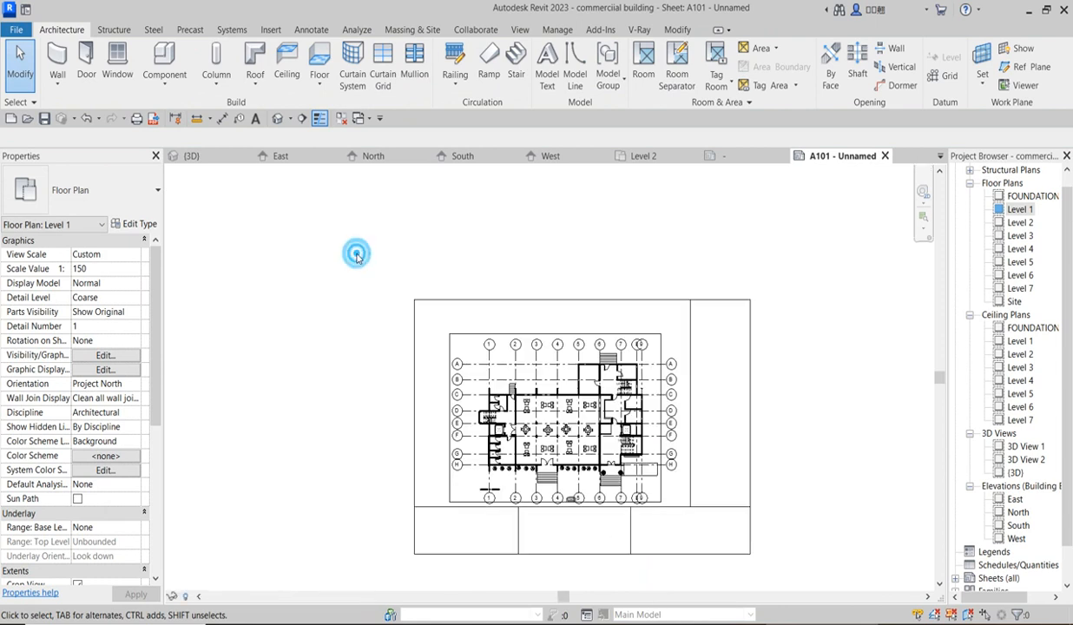
Activate the Level 1 view again, hide its crop region and deactivate the view.
left_click(510, 365)
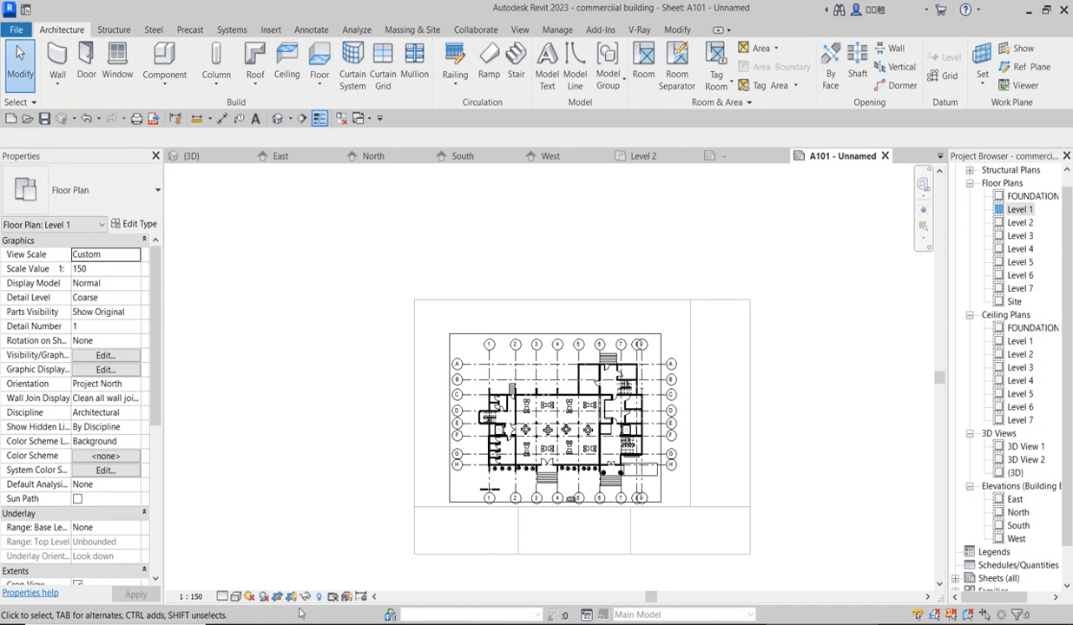
left_click(291, 597)
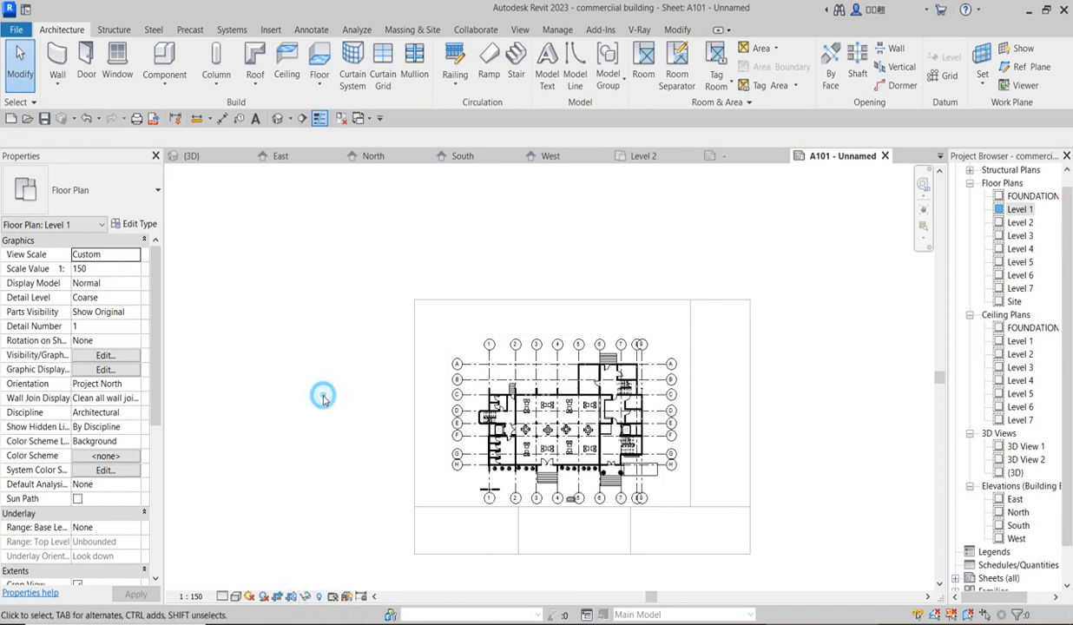
scroll(819, 391, "up", 3)
double_click(819, 390)
scroll(562, 408, "down", 4)
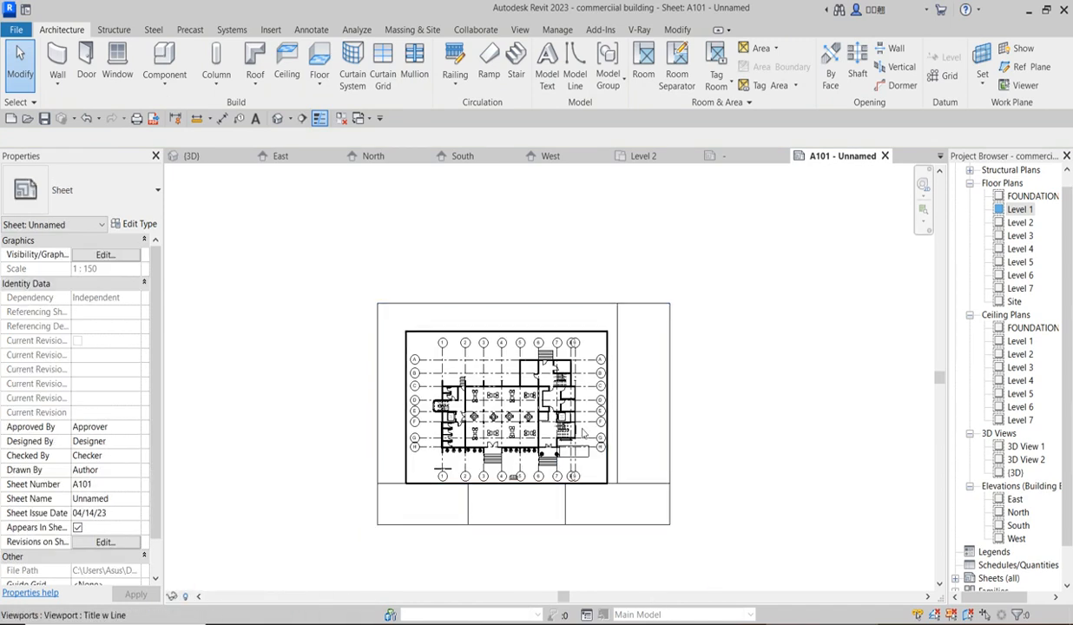
Nudge the Level 1 viewport up and to the left to centre the plan in the title block's main drawing area.
left_click(562, 408)
key("Up")
key("Left")
left_click(337, 414)
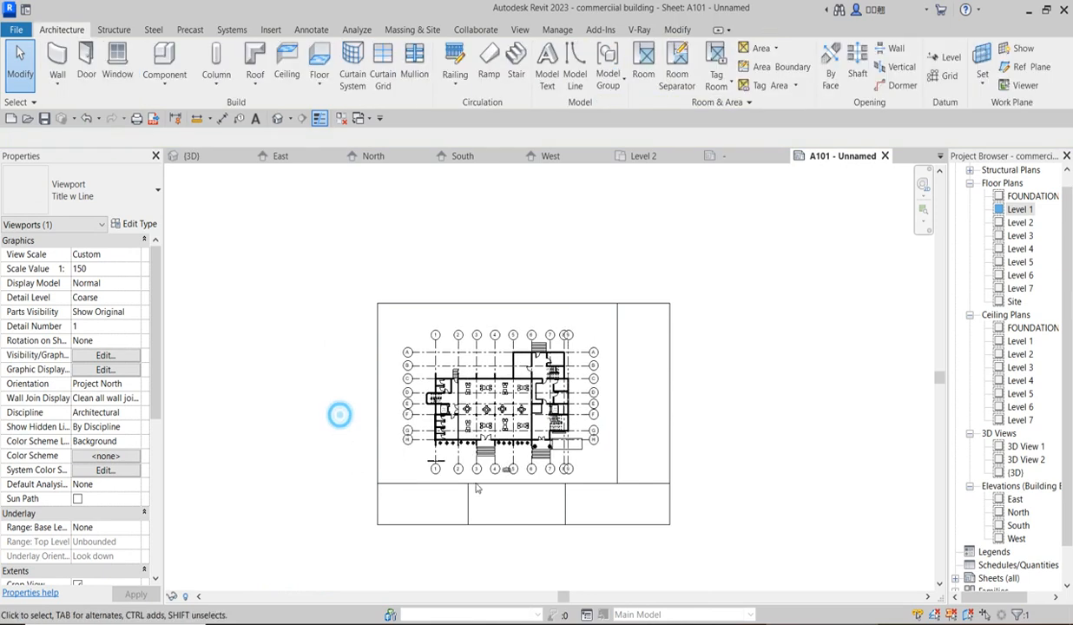
Examine the Level 1 plan's fit on sheet A101 and how the cropped plan looks in its own floor plan view.
scroll(562, 511, "up", 2)
scroll(387, 441, "up", 2)
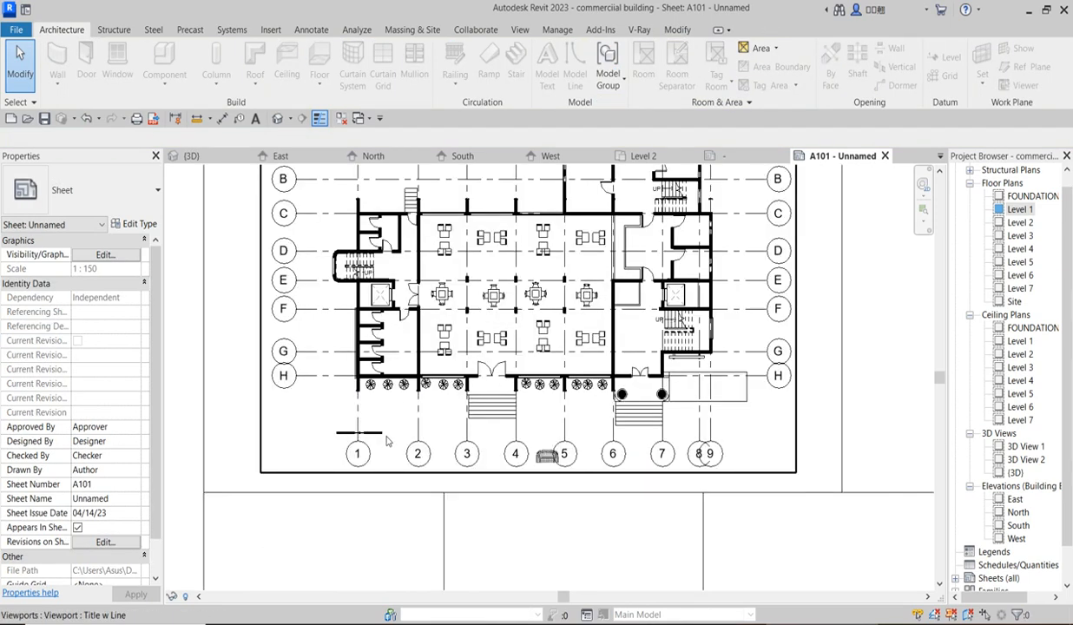
scroll(501, 446, "down", 2)
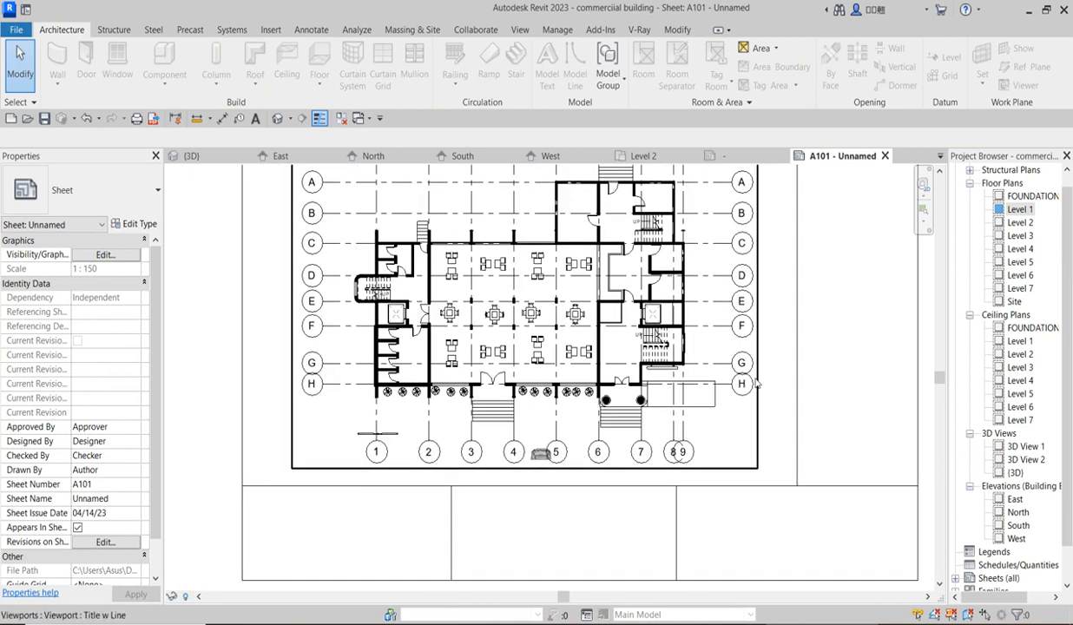
scroll(741, 448, "down", 2)
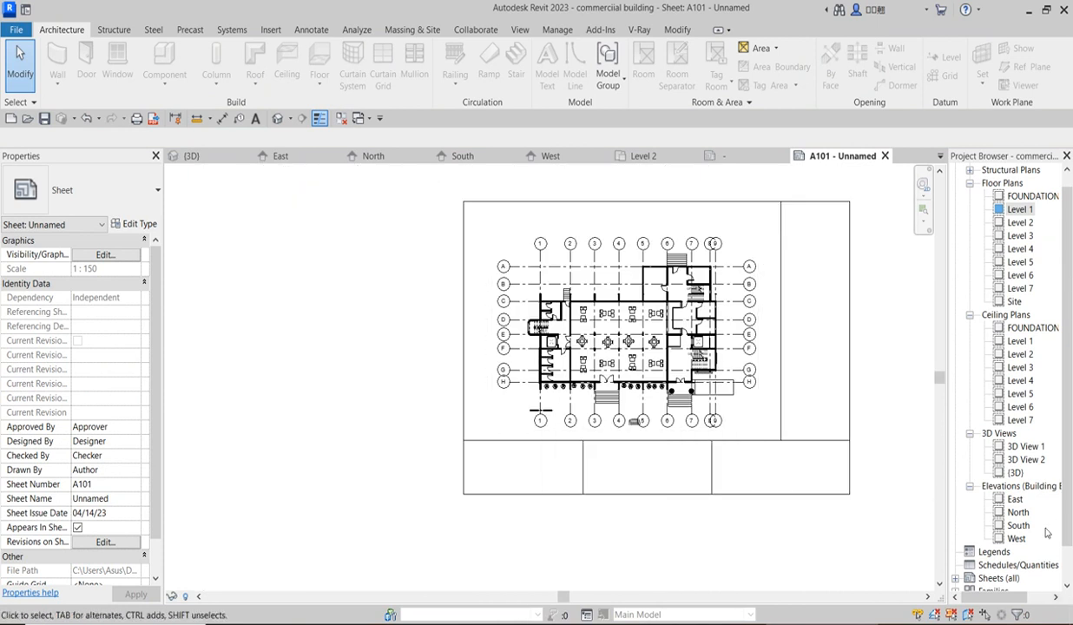
double_click(1018, 210)
scroll(585, 504, "down", 3)
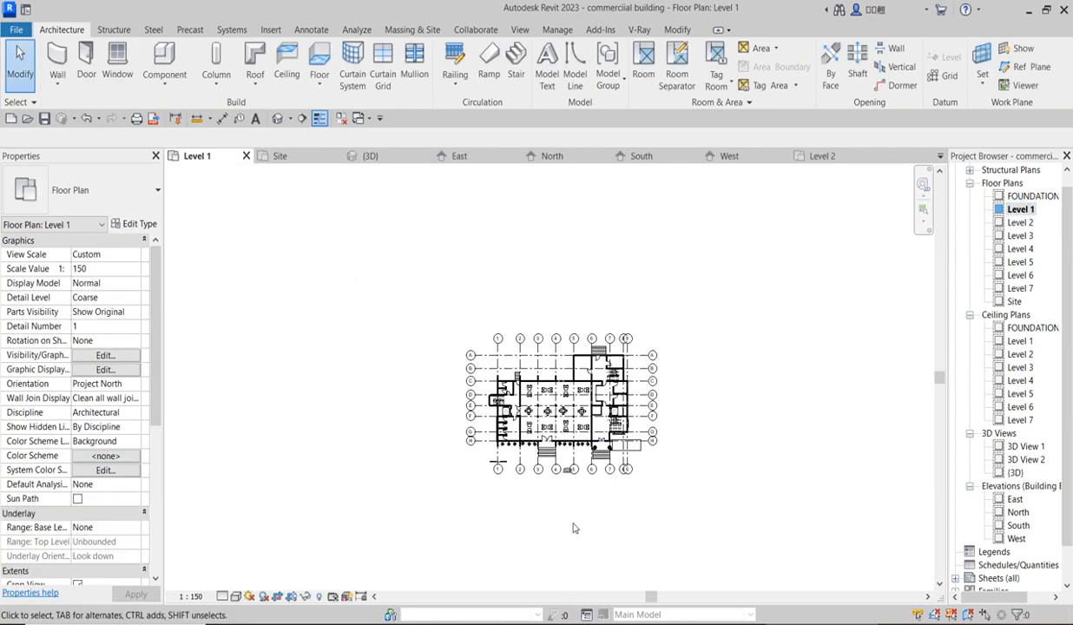
scroll(508, 469, "up", 2)
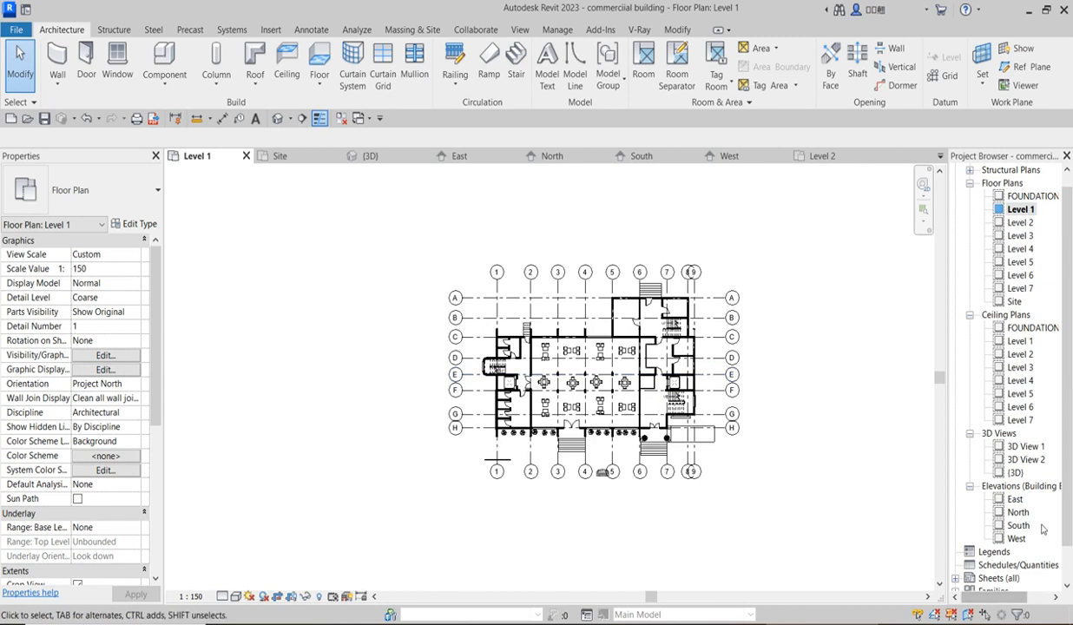
Create a new sheet that uses the title block "my tittle block".
scroll(1010, 521, "down", 1)
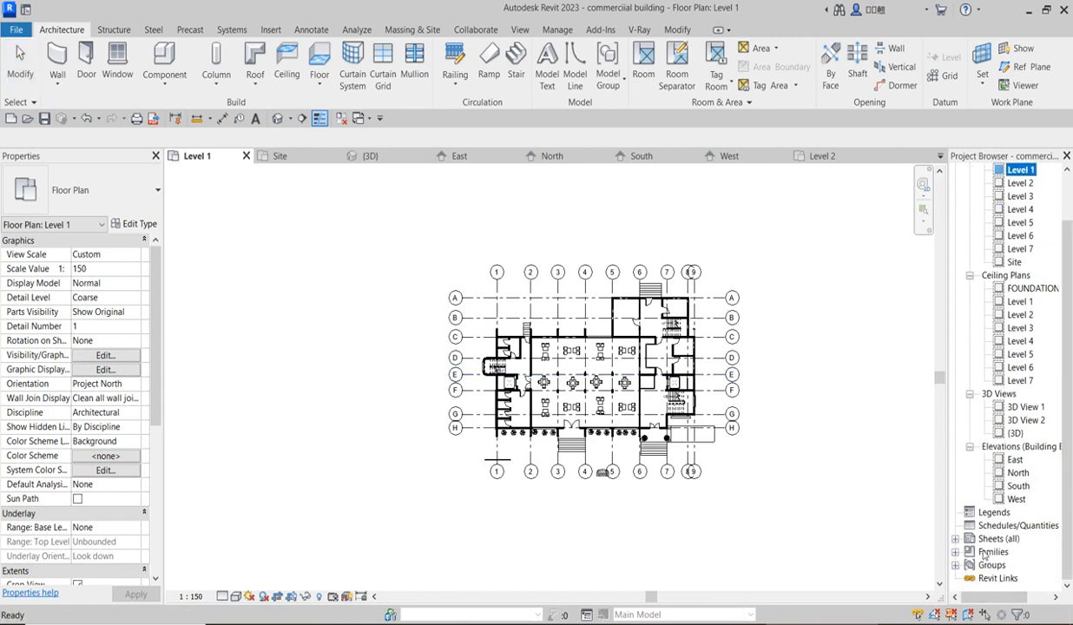
left_click(955, 539)
left_click(999, 539)
right_click(999, 539)
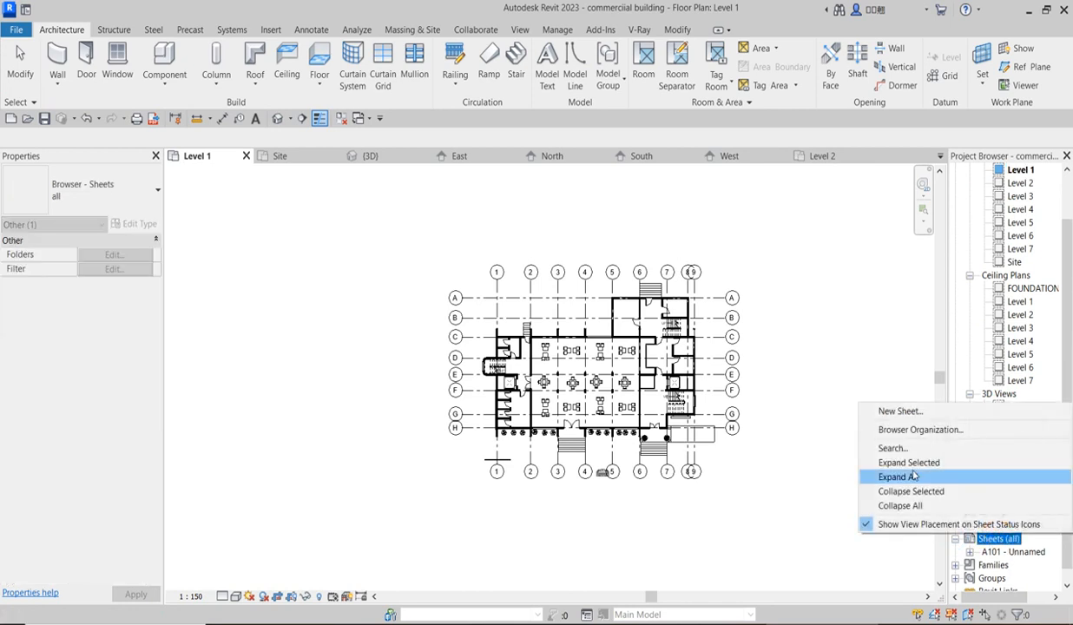
left_click(905, 411)
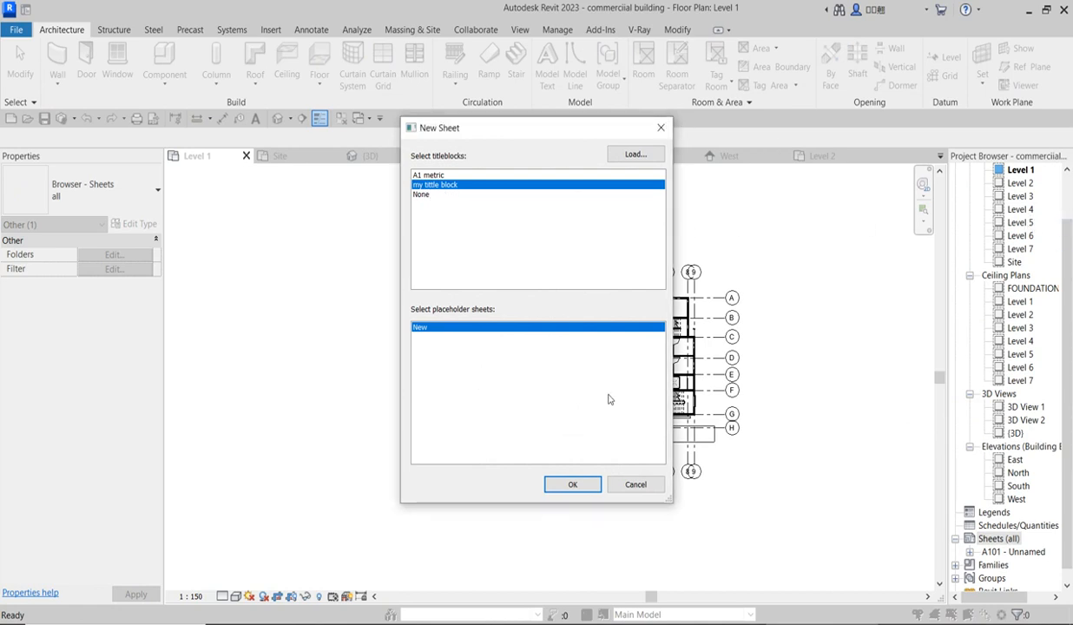
left_click(582, 487)
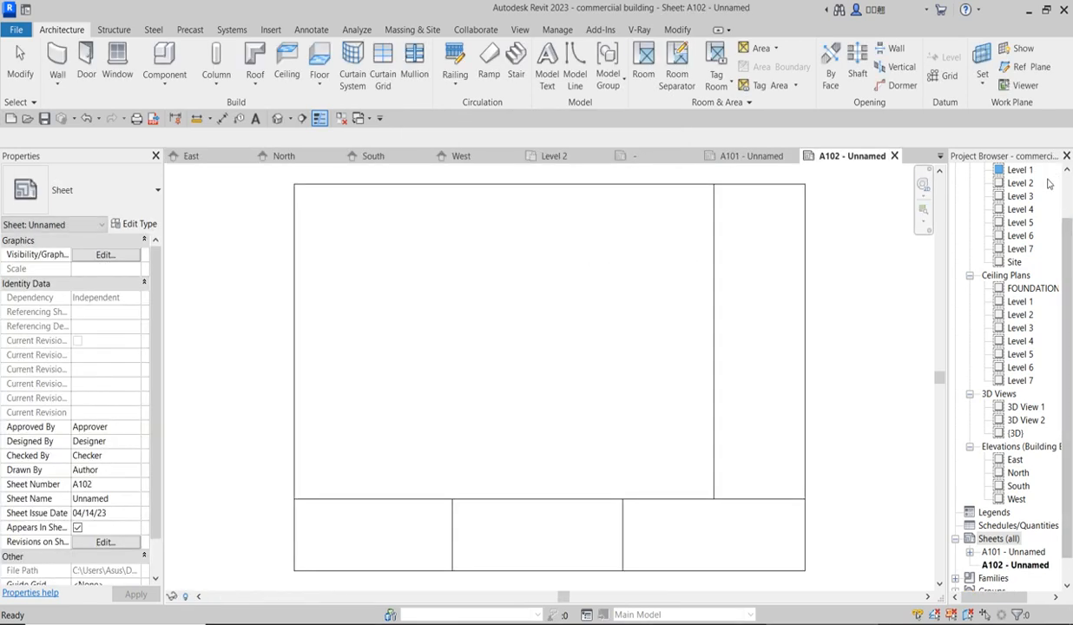
Place the Level 2 floor plan on sheet A102 and give its viewport a custom view scale with a scale value of 150.
left_click_drag(1068, 295, 511, 331)
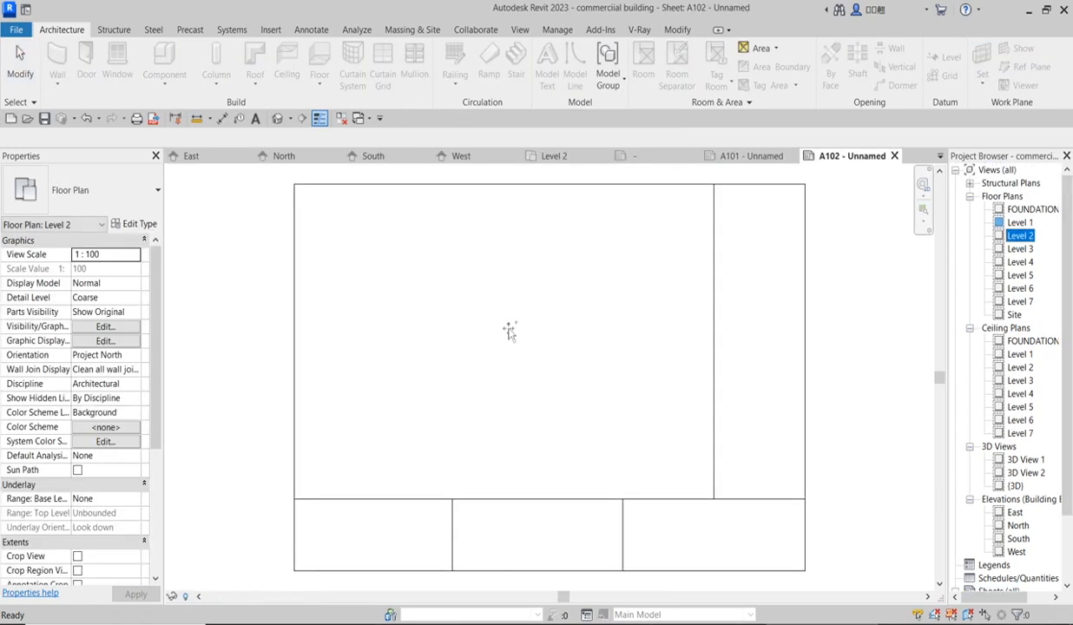
left_click(497, 324)
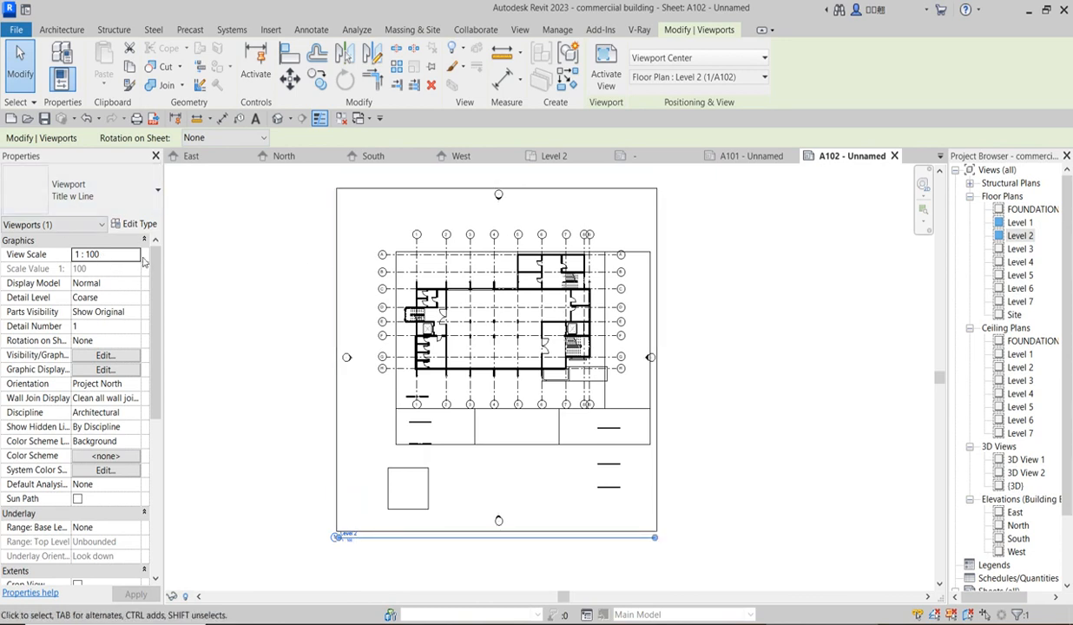
left_click(137, 260)
left_click_drag(133, 294, 136, 278)
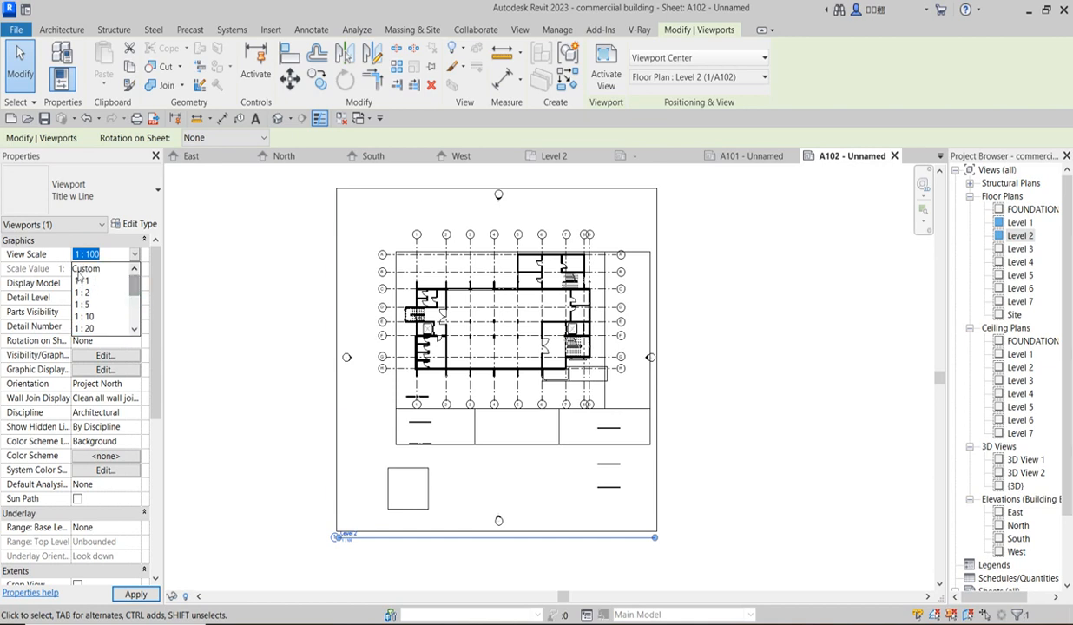
left_click(95, 269)
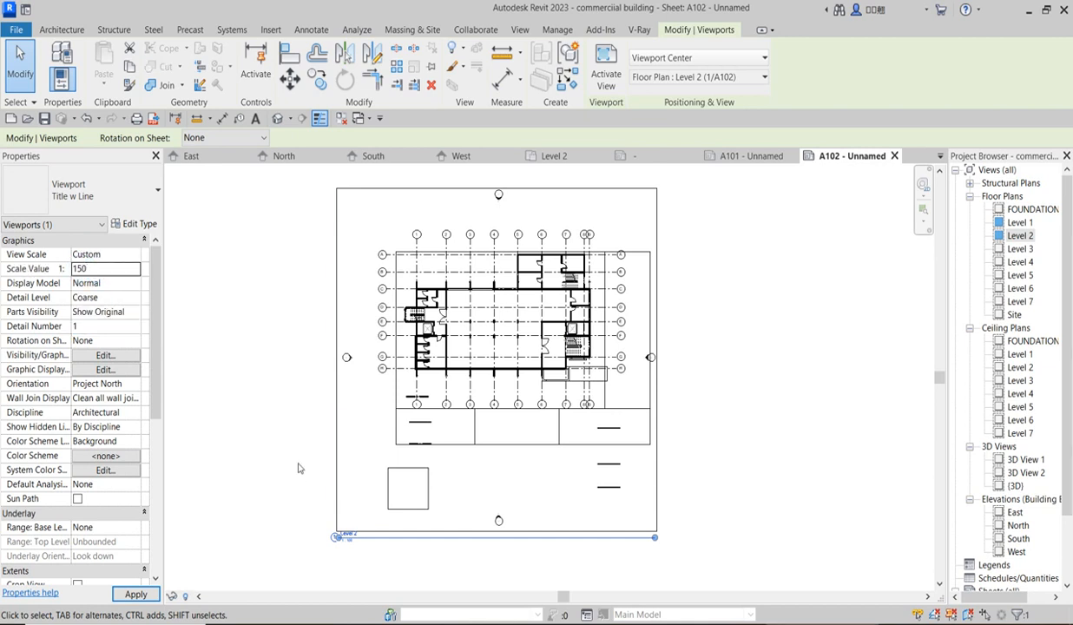
Move the Level 2 viewport onto the title block, activate the view, then show and select its crop region.
left_click_drag(447, 371, 540, 328)
key("Escape")
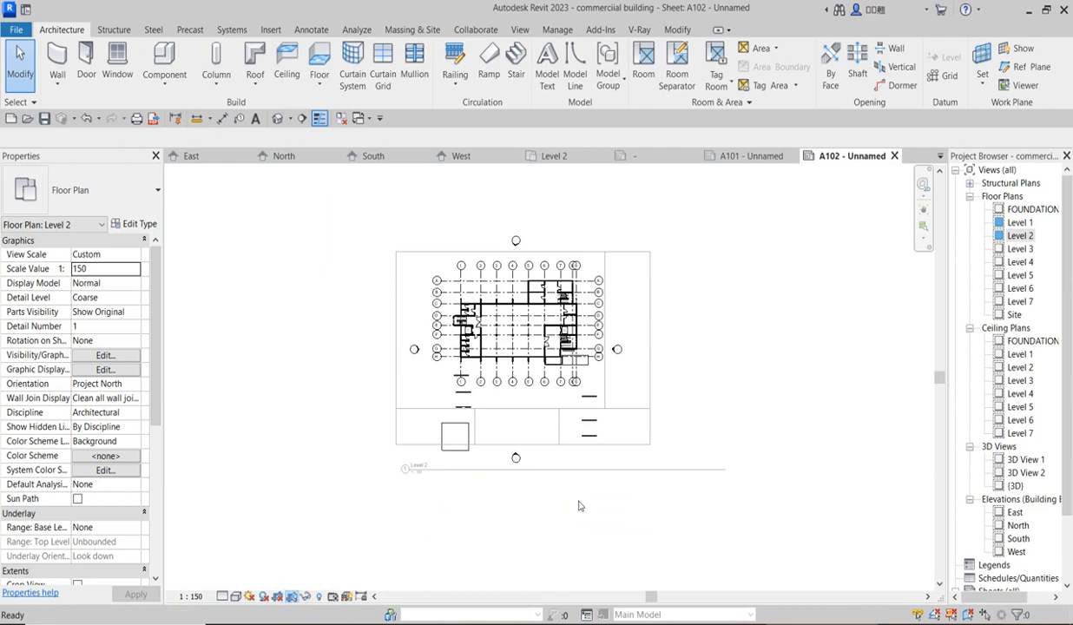
left_click(486, 490)
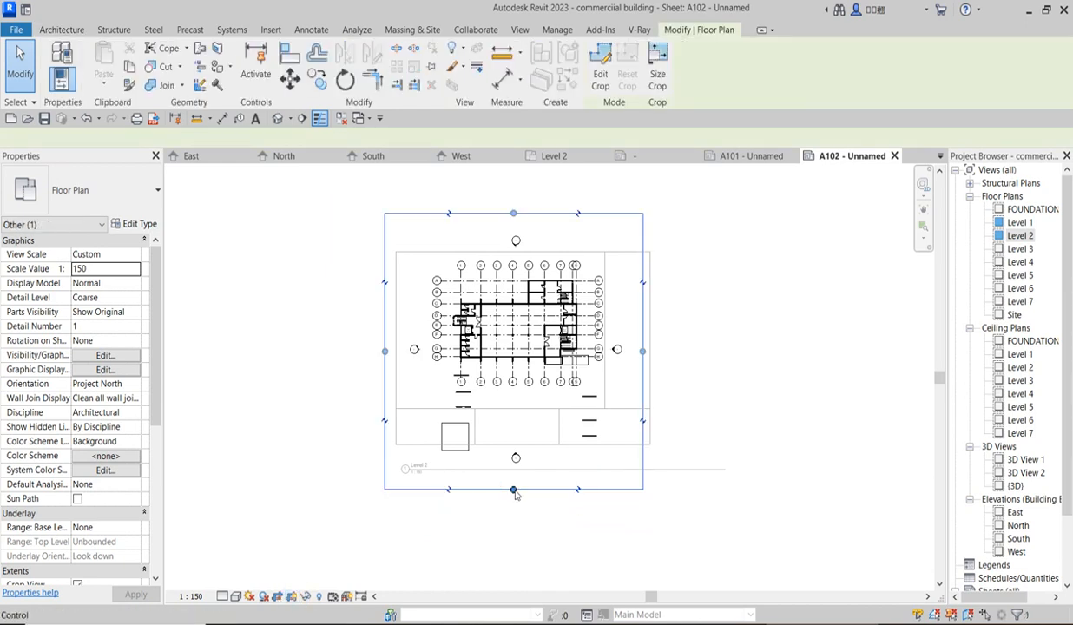
Pull in all four sides of the Level 2 crop region close around the building and deactivate the view.
left_click_drag(513, 489, 520, 380)
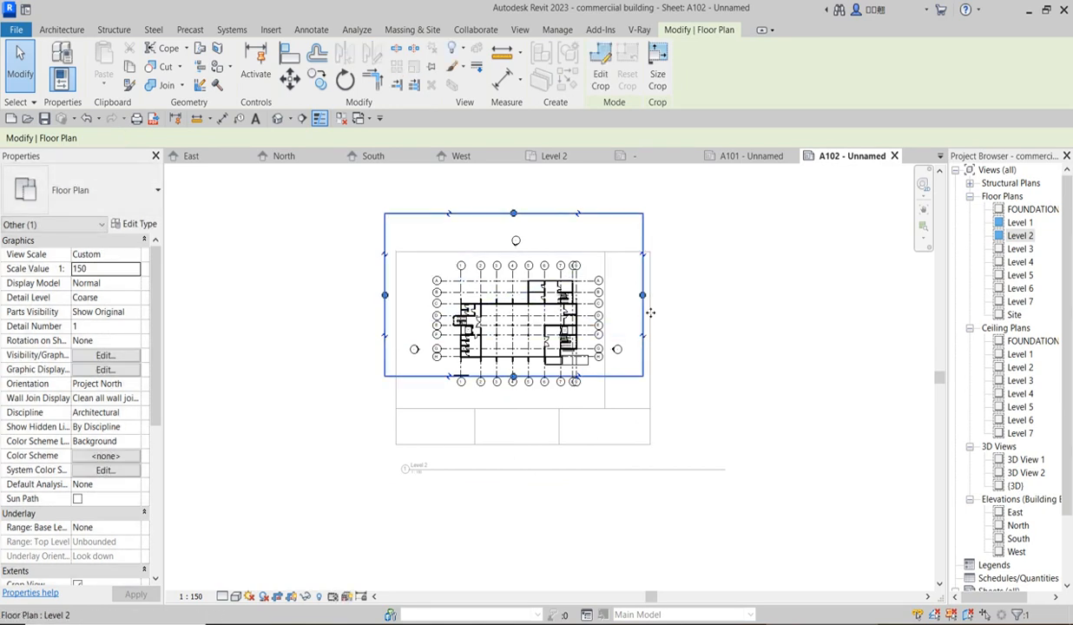
left_click_drag(644, 295, 591, 298)
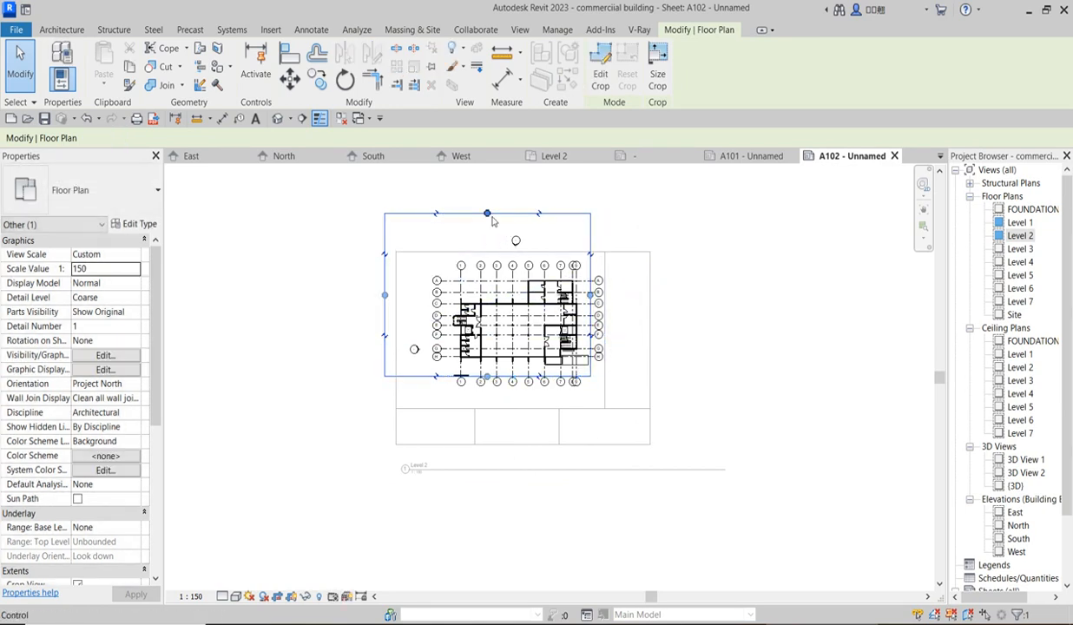
left_click_drag(487, 214, 492, 276)
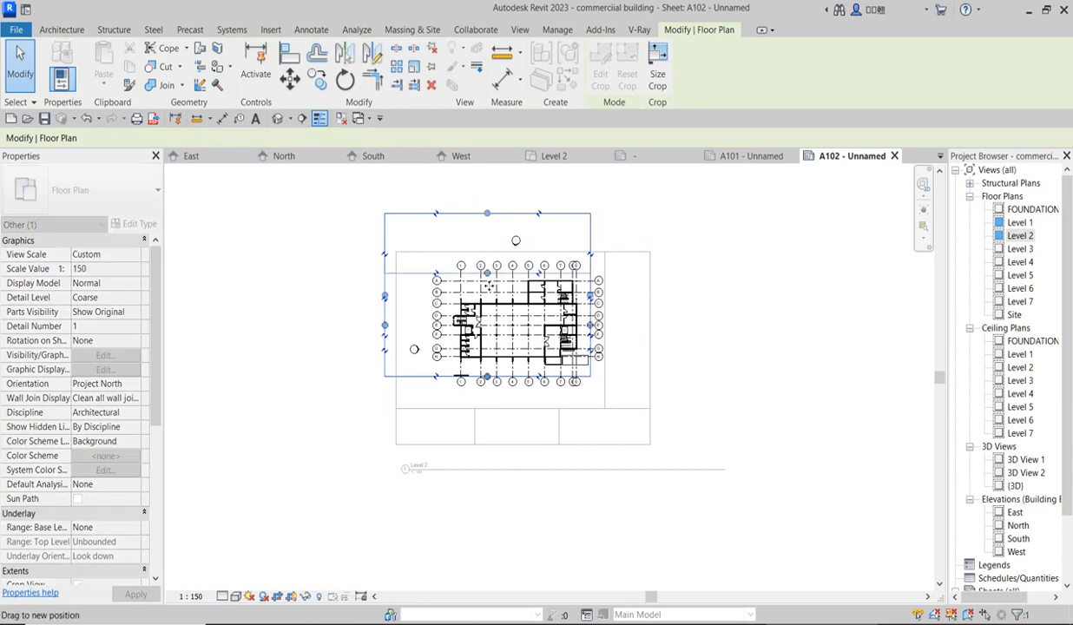
left_click_drag(385, 325, 447, 332)
left_click(300, 368)
Change the Level 2 viewport's type to No Title.
left_click(480, 255)
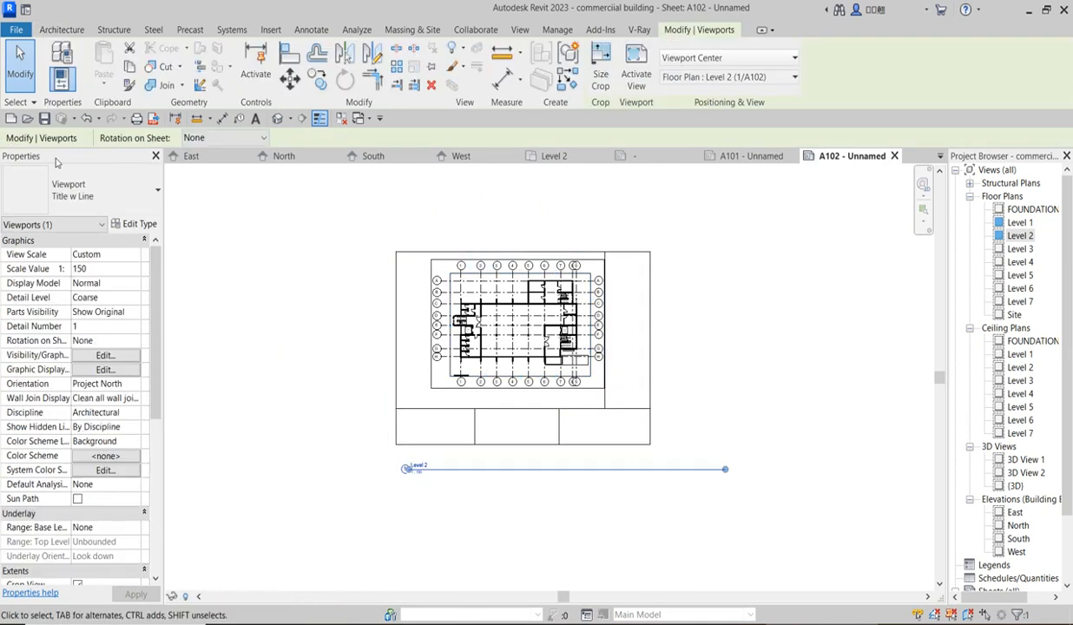
left_click(132, 190)
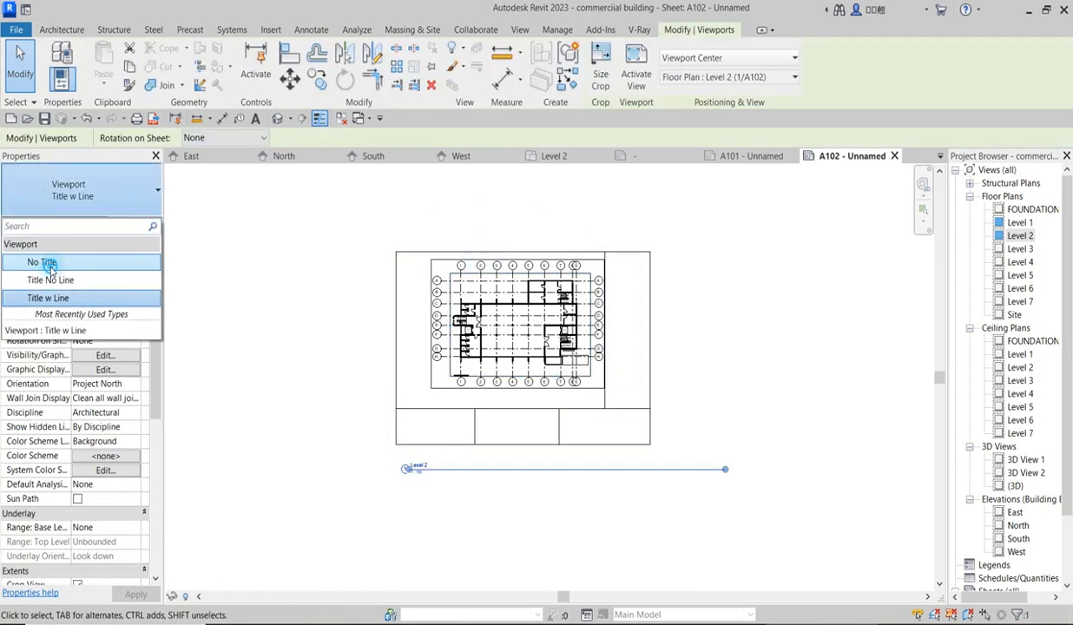
left_click(50, 266)
left_click(767, 312)
Shift the Level 2 viewport to the left so the plan sits inside the title block's main drawing area.
scroll(654, 313, "up", 3)
left_click(465, 315)
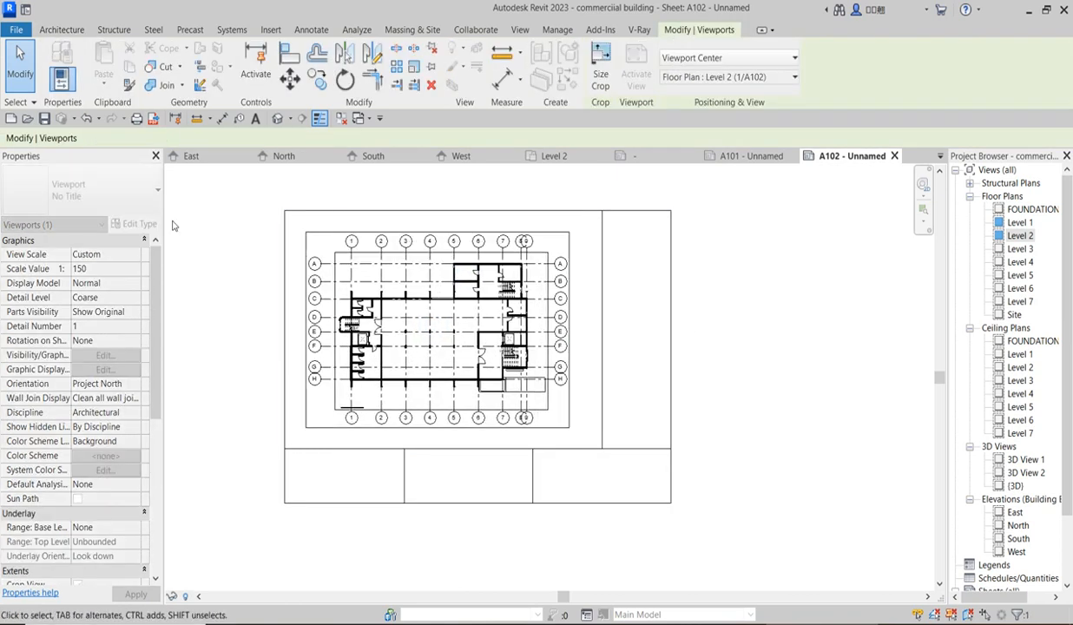
scroll(594, 404, "down", 2)
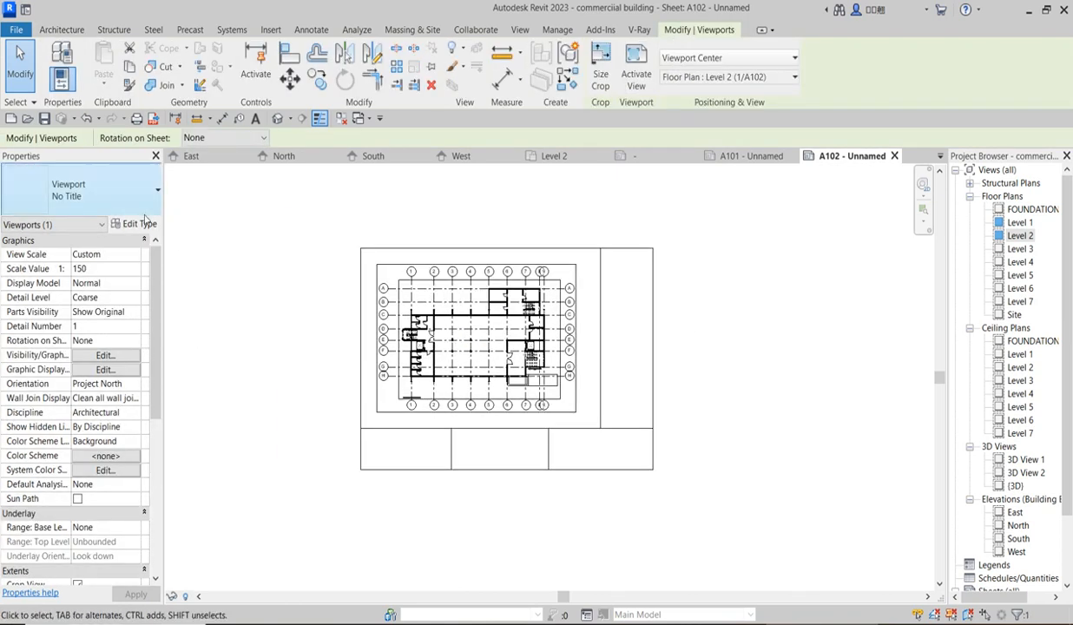
left_click(276, 255)
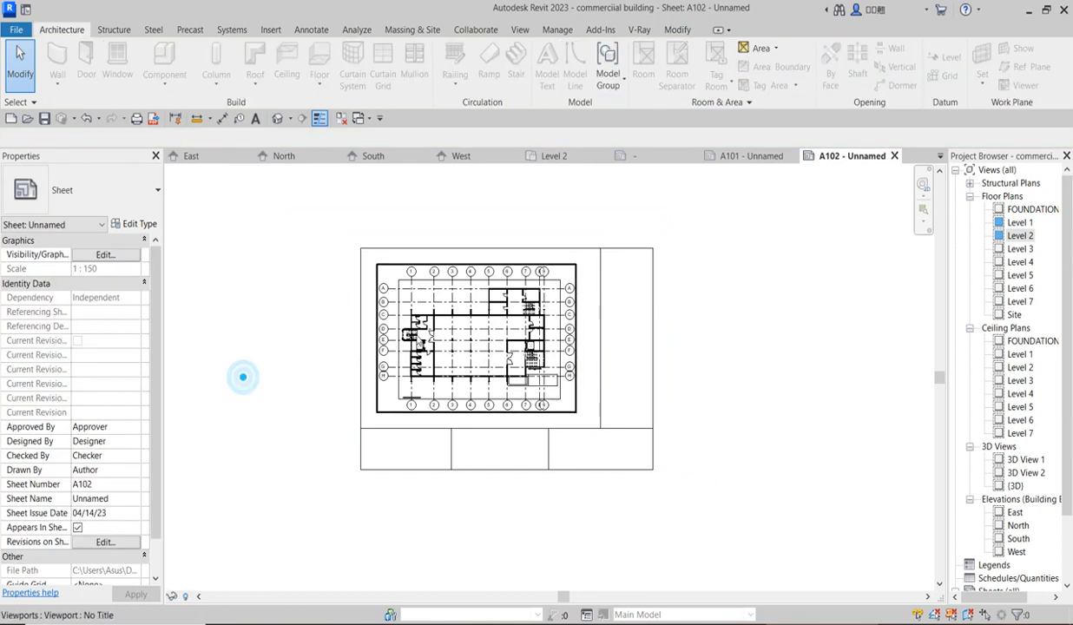
Activate the Level 2 view, hide its crop region and deactivate the view.
double_click(408, 323)
left_click(292, 597)
double_click(709, 278)
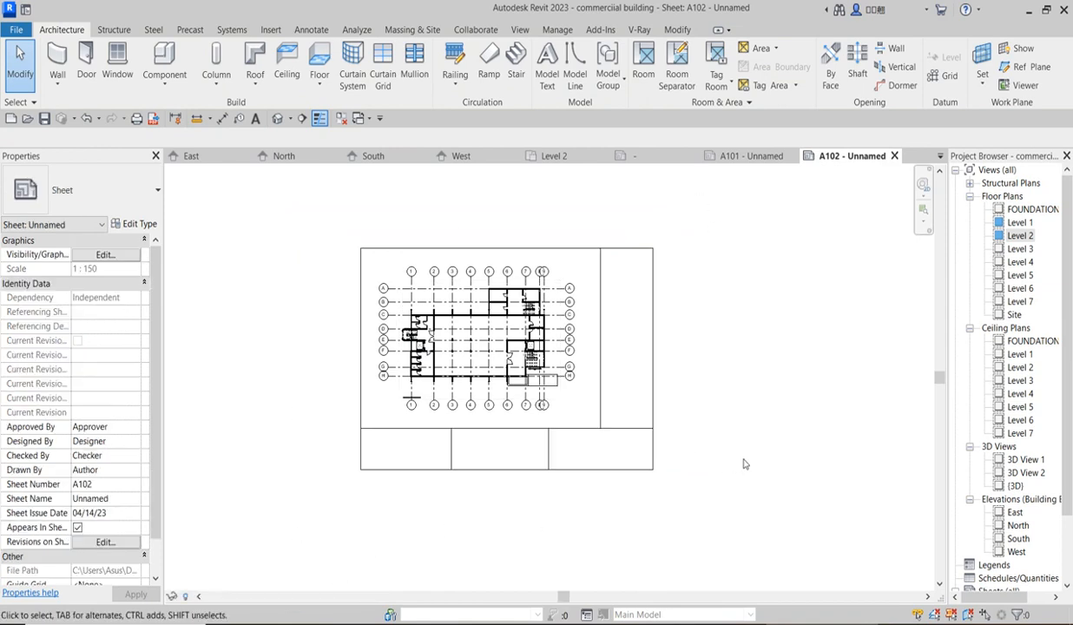
Create a new sheet using the custom "my tittle block" title block.
left_click_drag(1067, 412, 1068, 488)
double_click(998, 512)
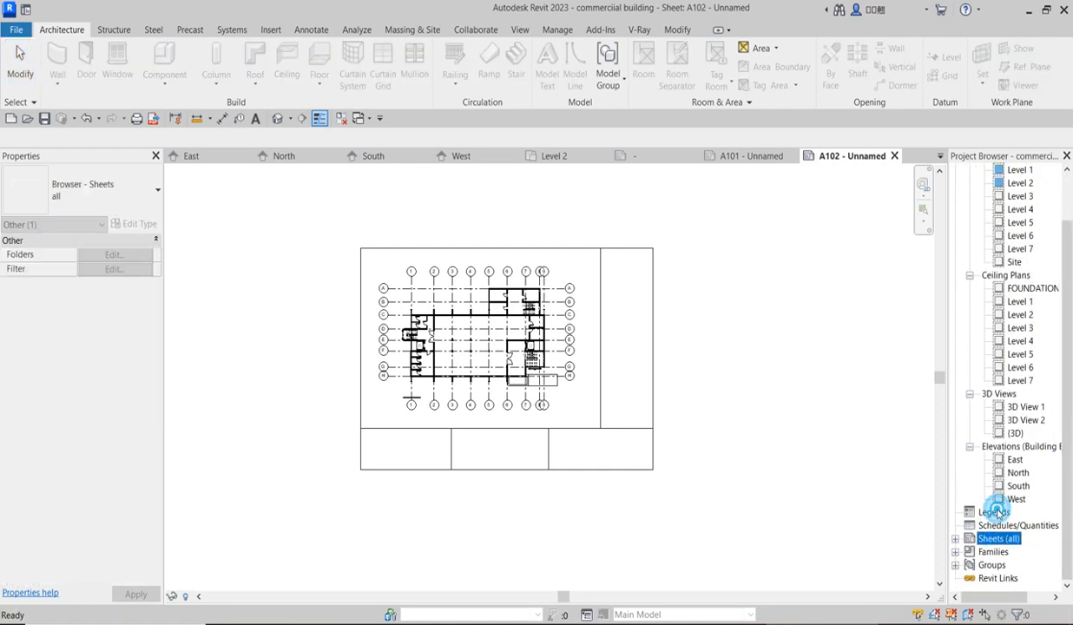
right_click(999, 540)
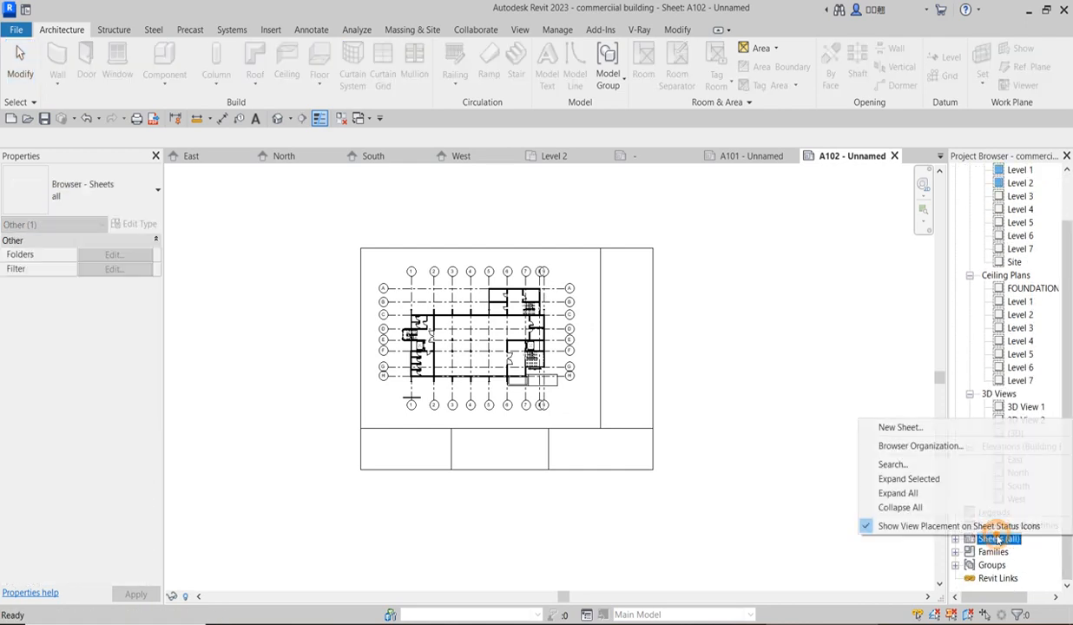
left_click(871, 421)
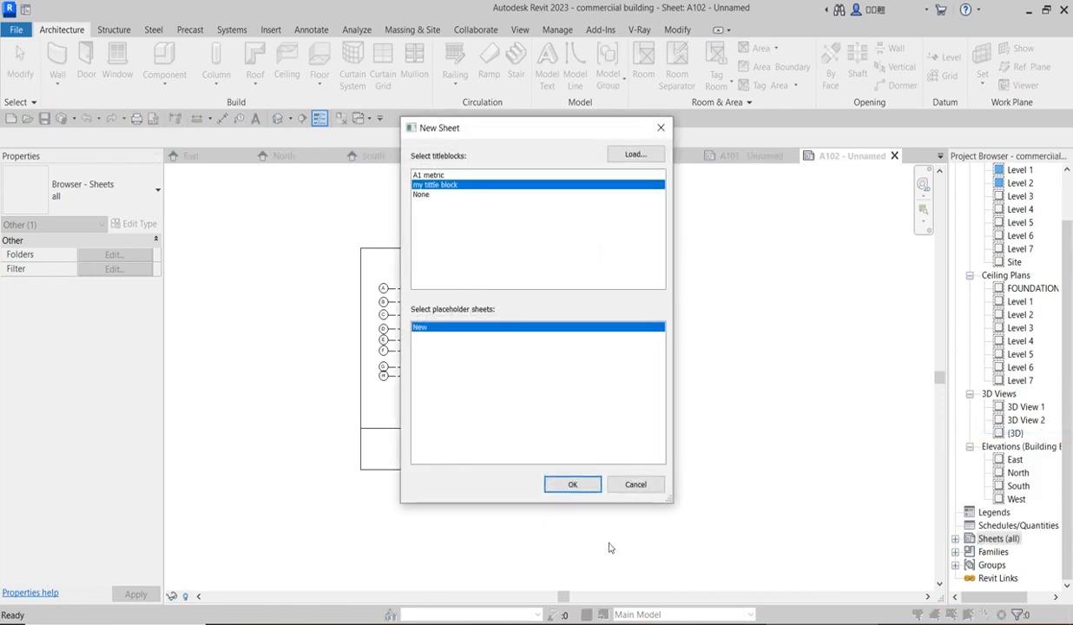
left_click(572, 486)
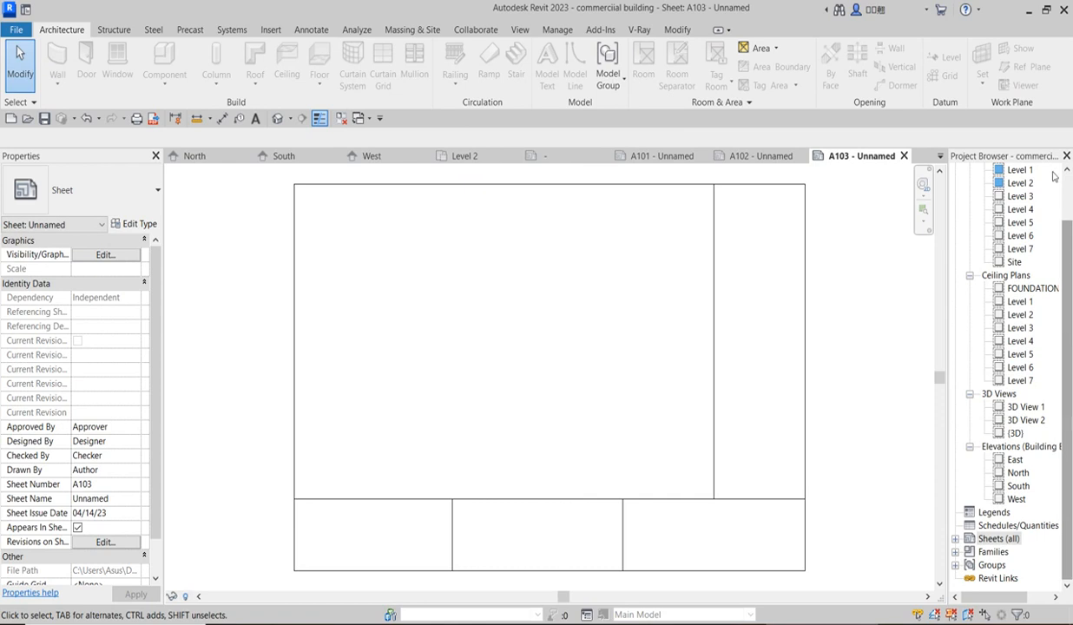
Place the Level 3 floor plan on the new sheet over the title block.
left_click(1020, 197)
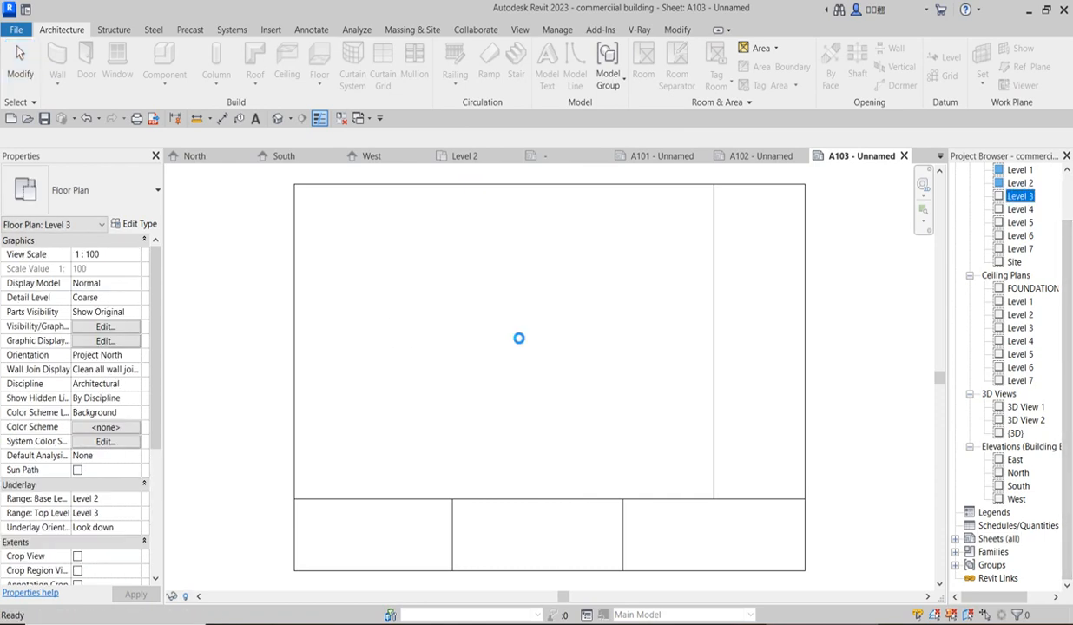
left_click(511, 335)
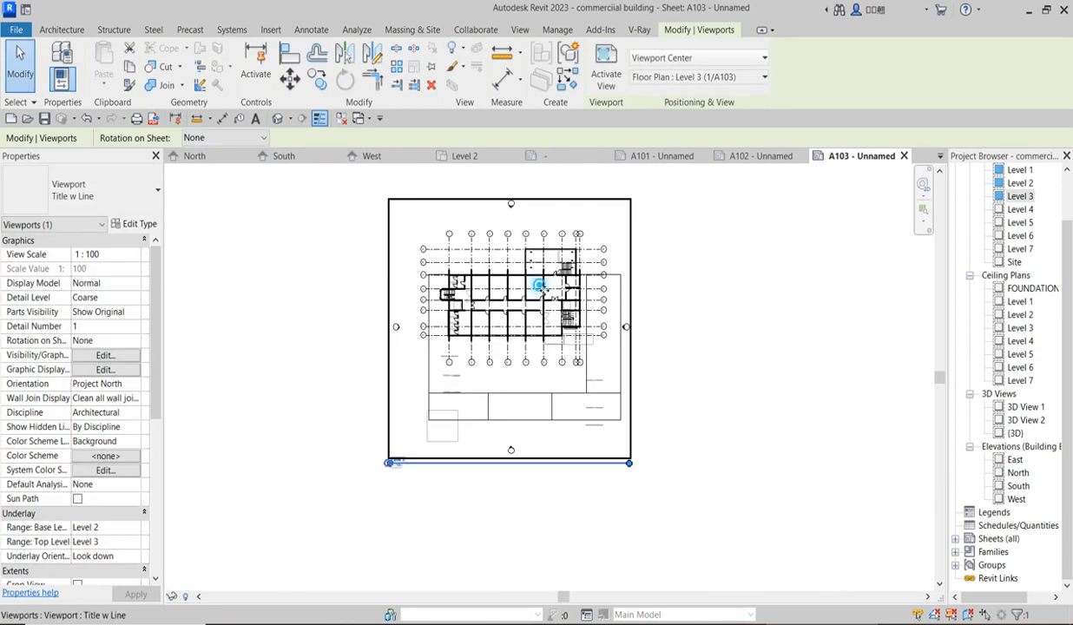
scroll(543, 330, "up", 3)
scroll(539, 334, "up", 2)
scroll(527, 343, "down", 2)
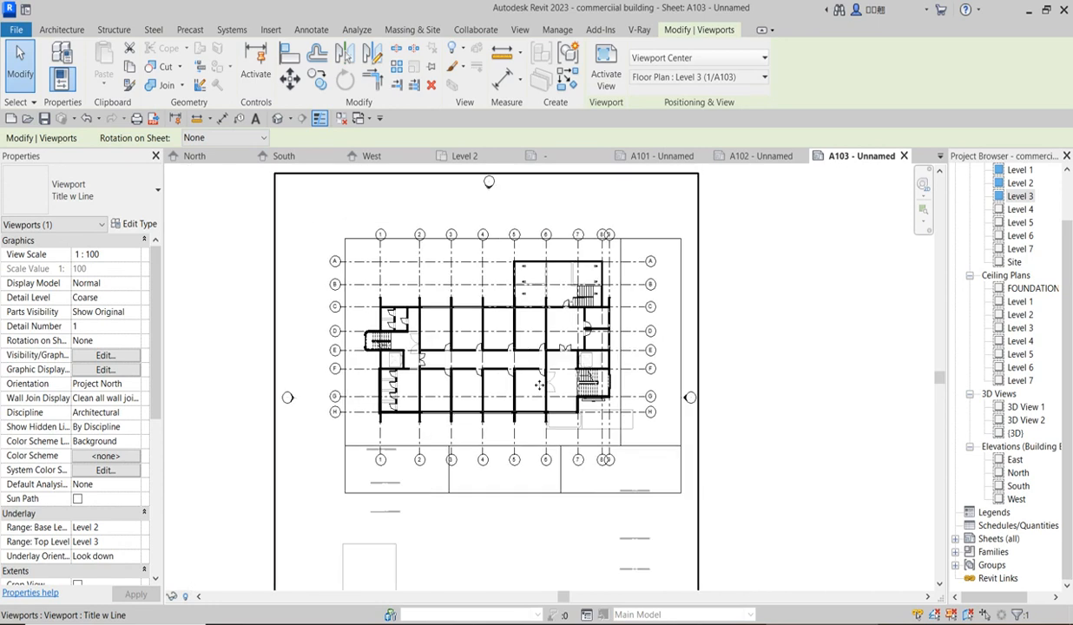
scroll(492, 358, "down", 2)
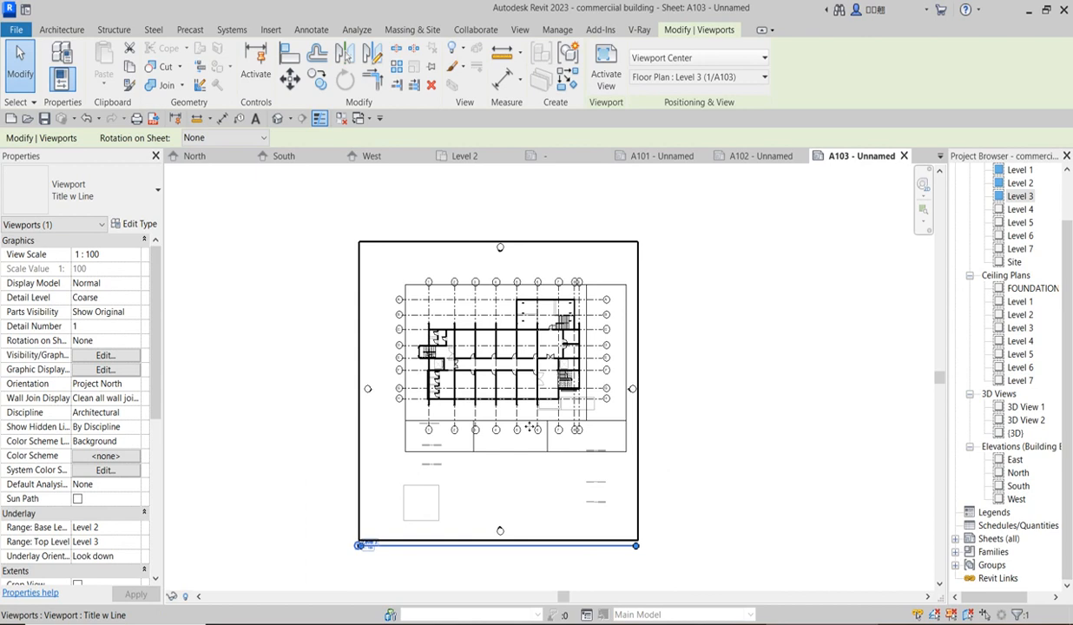
double_click(491, 340)
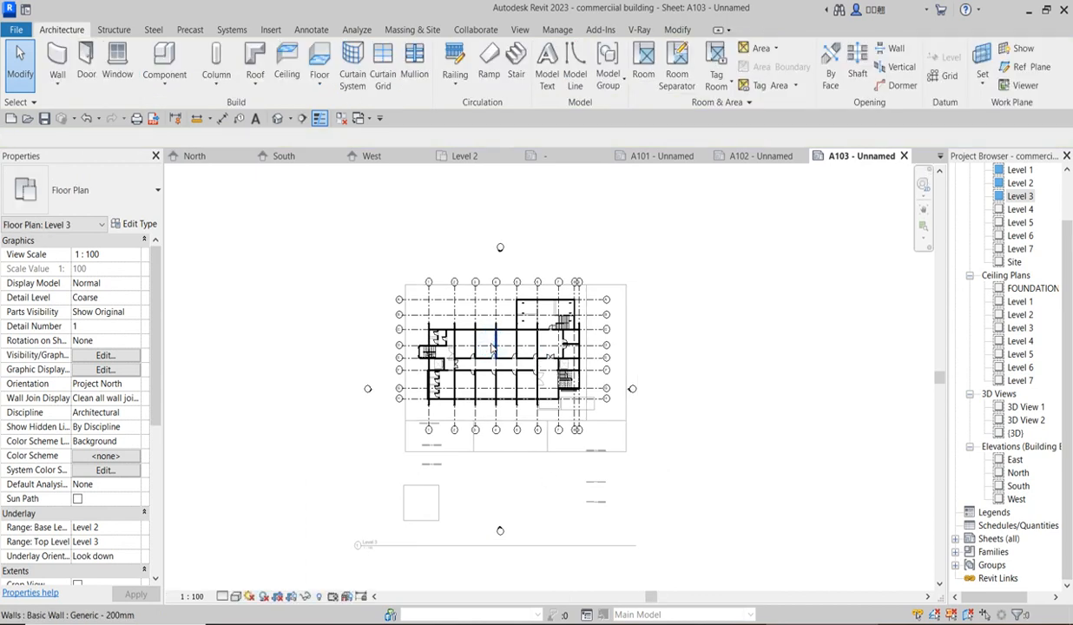
scroll(490, 337, "up", 1)
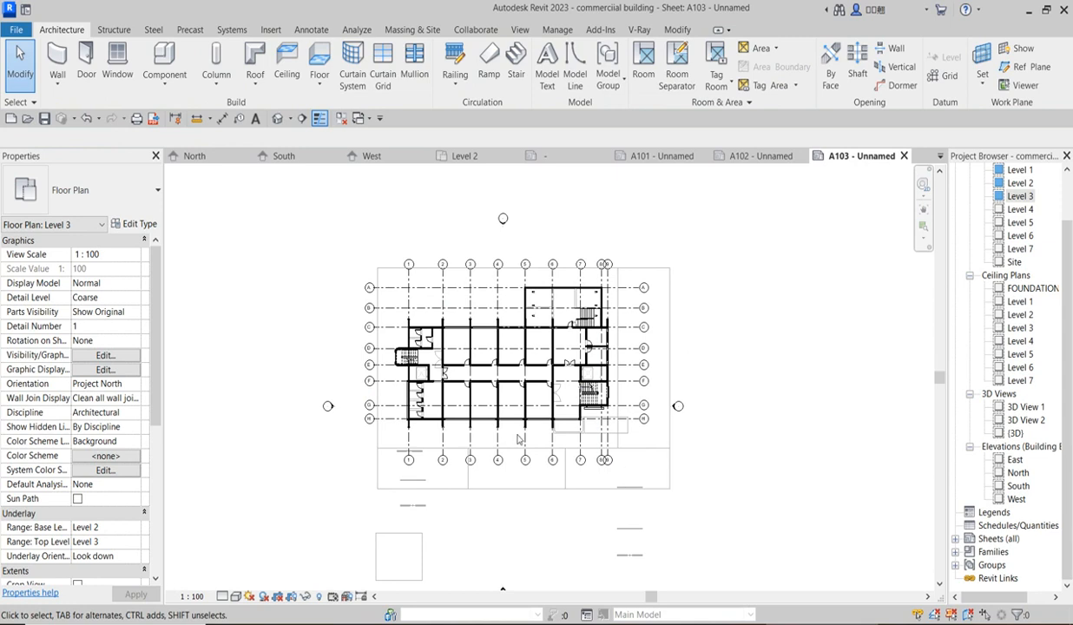
scroll(518, 440, "up", 2)
scroll(519, 440, "down", 5)
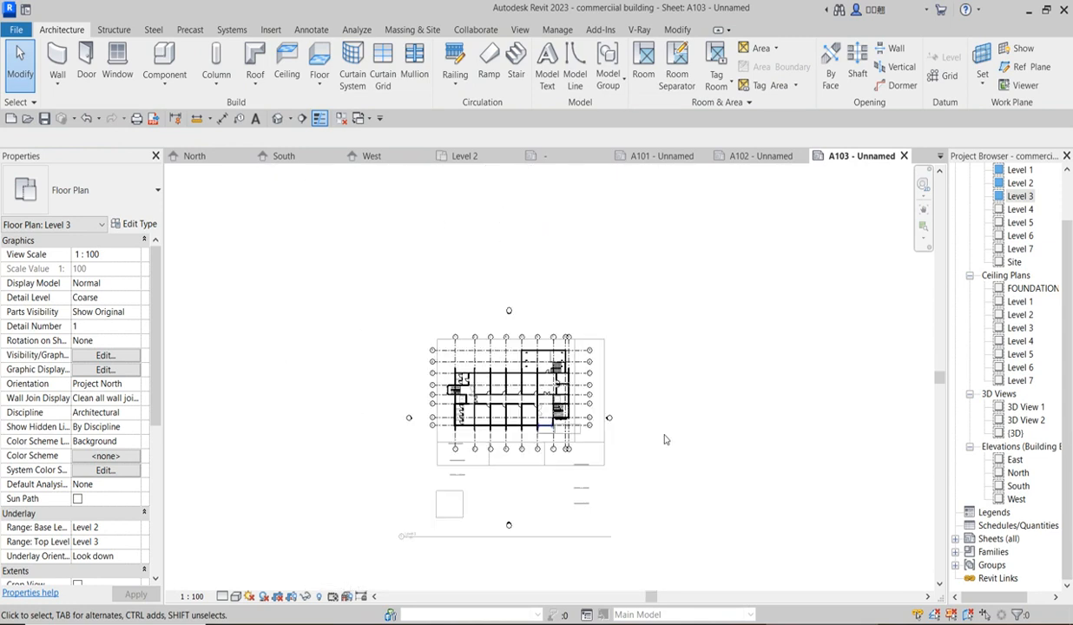
double_click(680, 436)
Set the Level 3 viewport to a custom scale of 1:150 and position it over the title block's main drawing area.
scroll(635, 433, "up", 3)
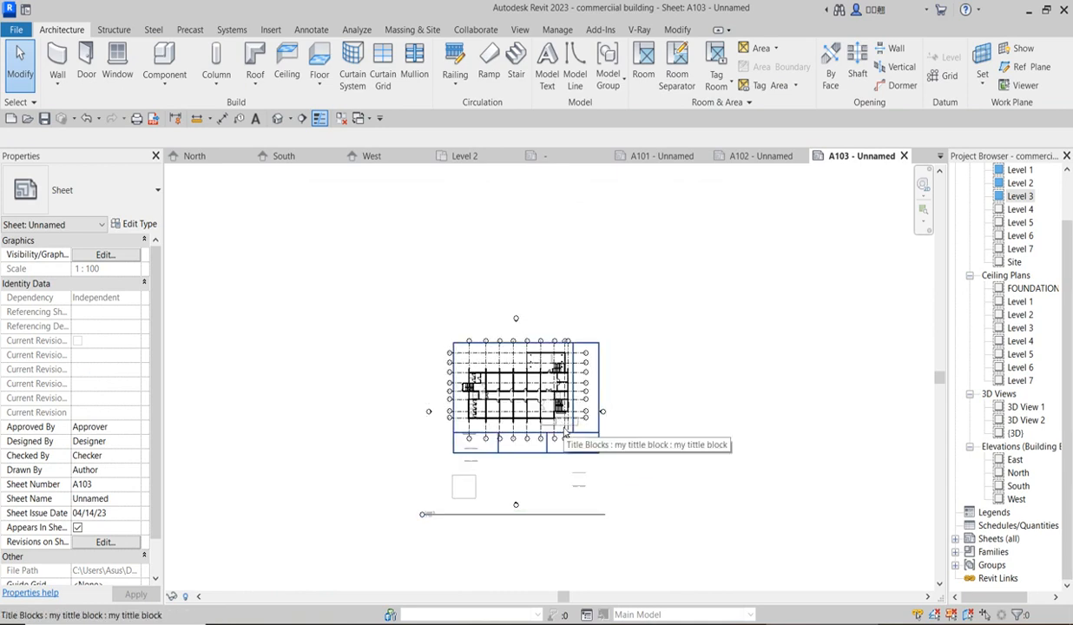
left_click(606, 425)
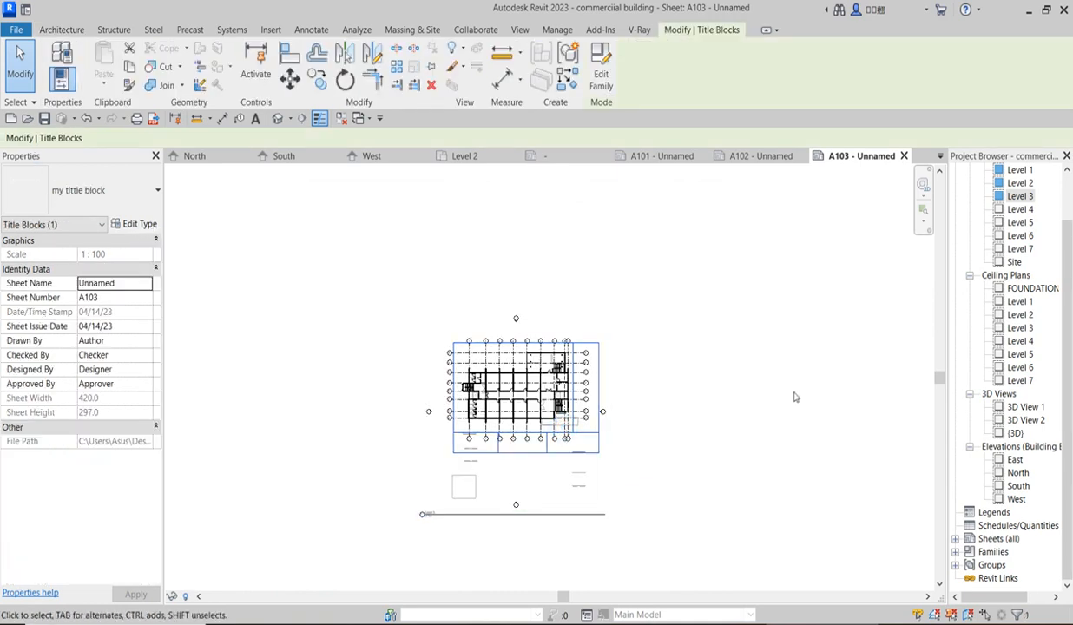
left_click(509, 396)
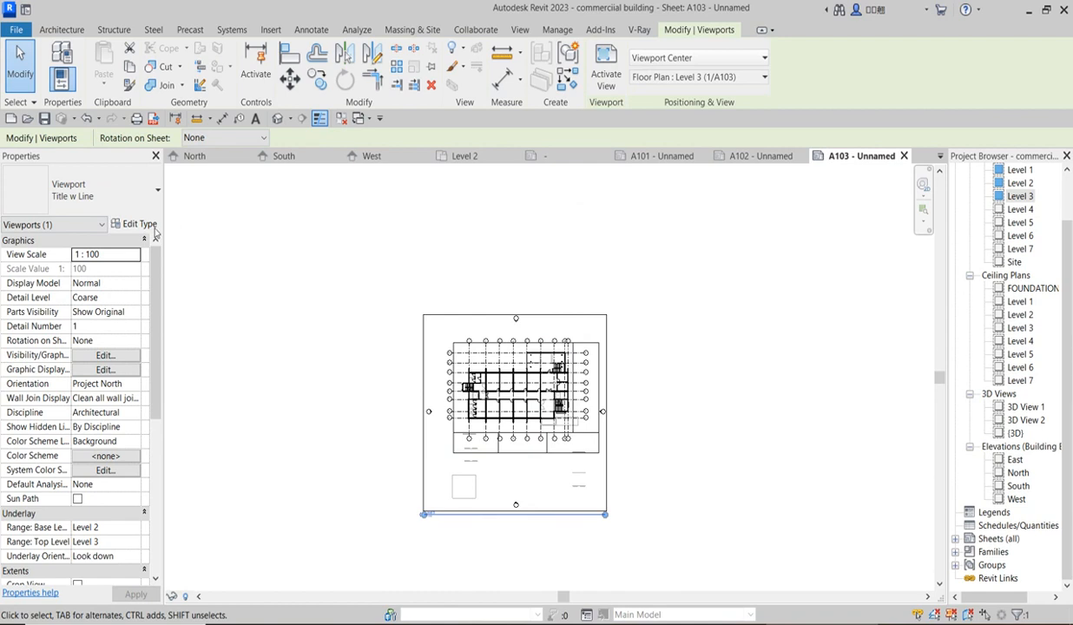
left_click(135, 254)
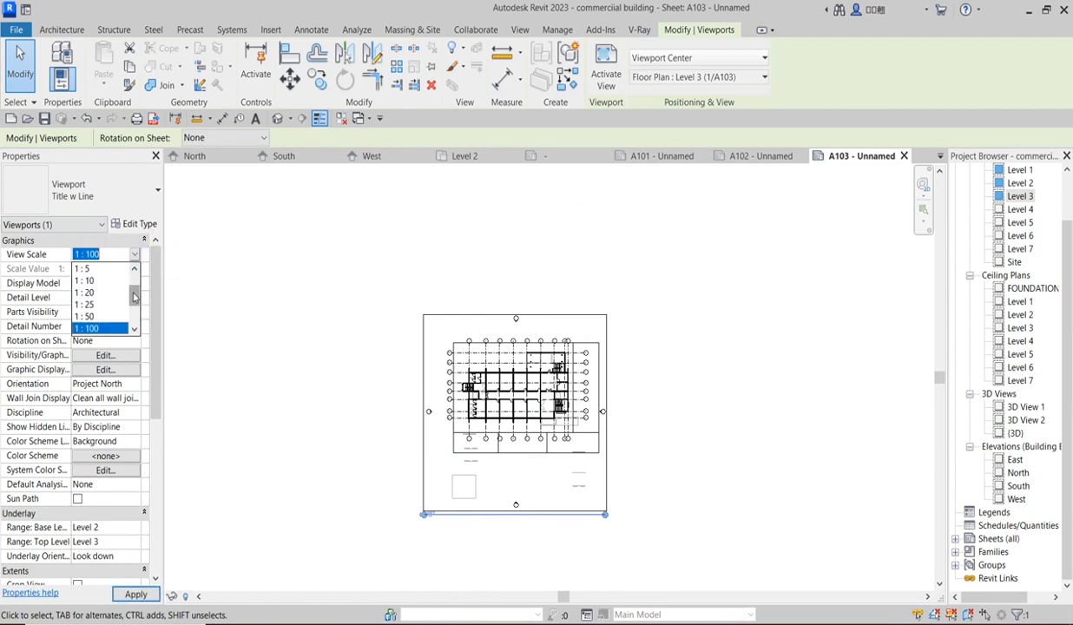
left_click(87, 269)
left_click(93, 270)
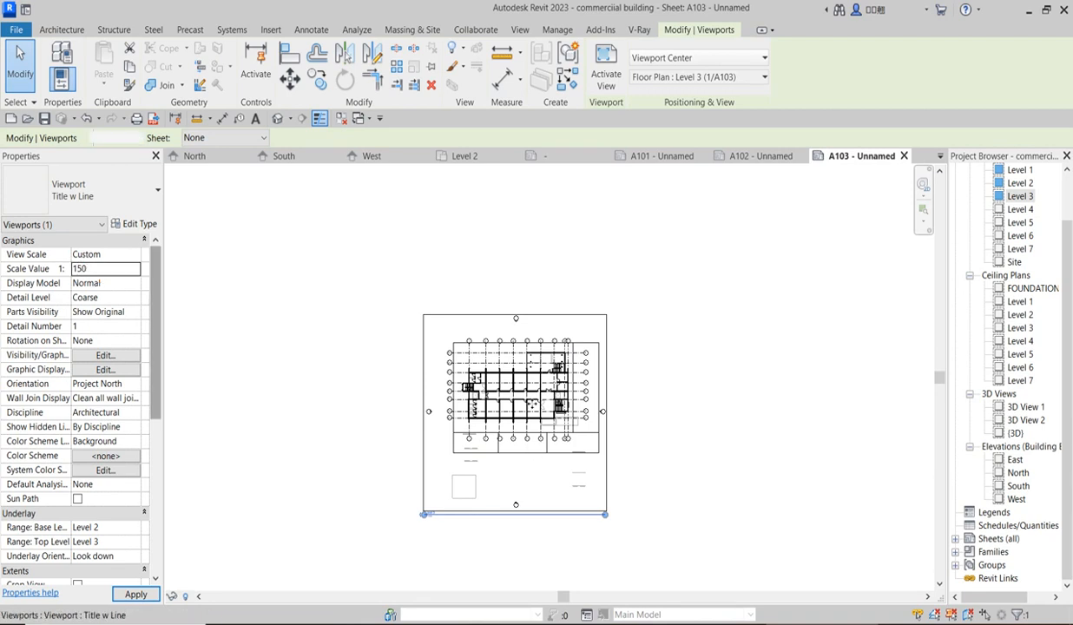
left_click_drag(491, 443, 521, 396)
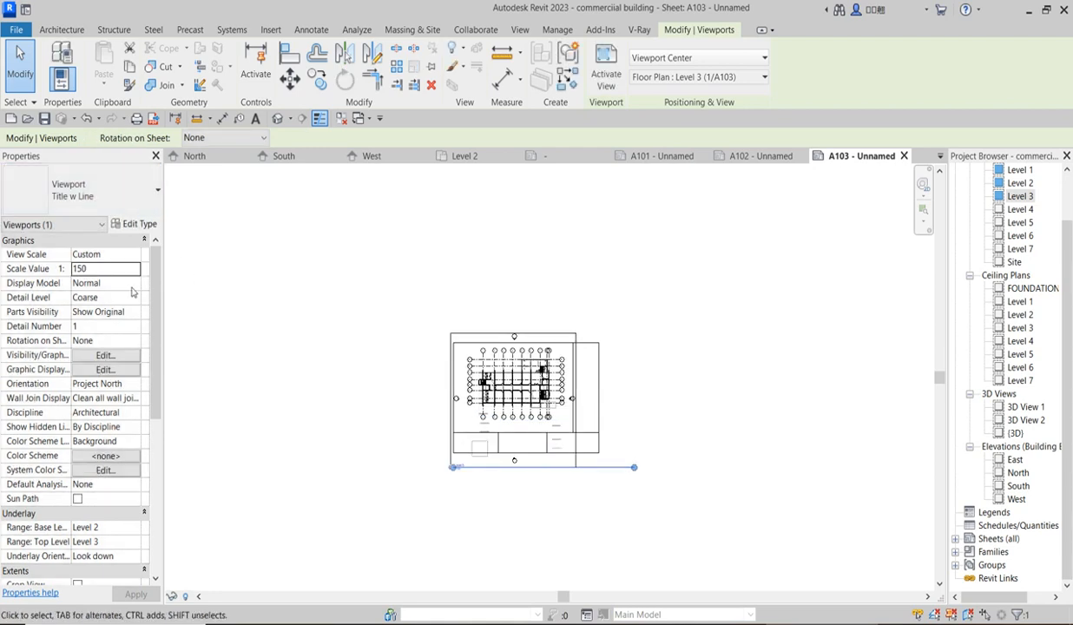
Activate the Level 3 view on the sheet and show its crop region.
double_click(521, 378)
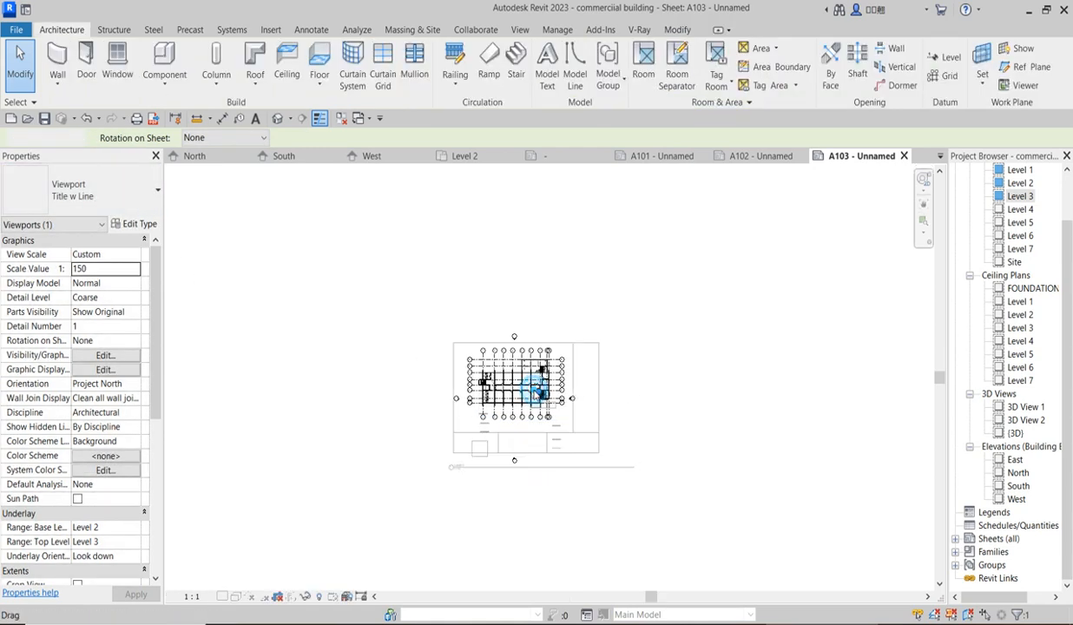
left_click(291, 597)
scroll(596, 354, "up", 2)
Pull in all four sides of the Level 3 crop region close around the building and deactivate the view.
left_click(598, 354)
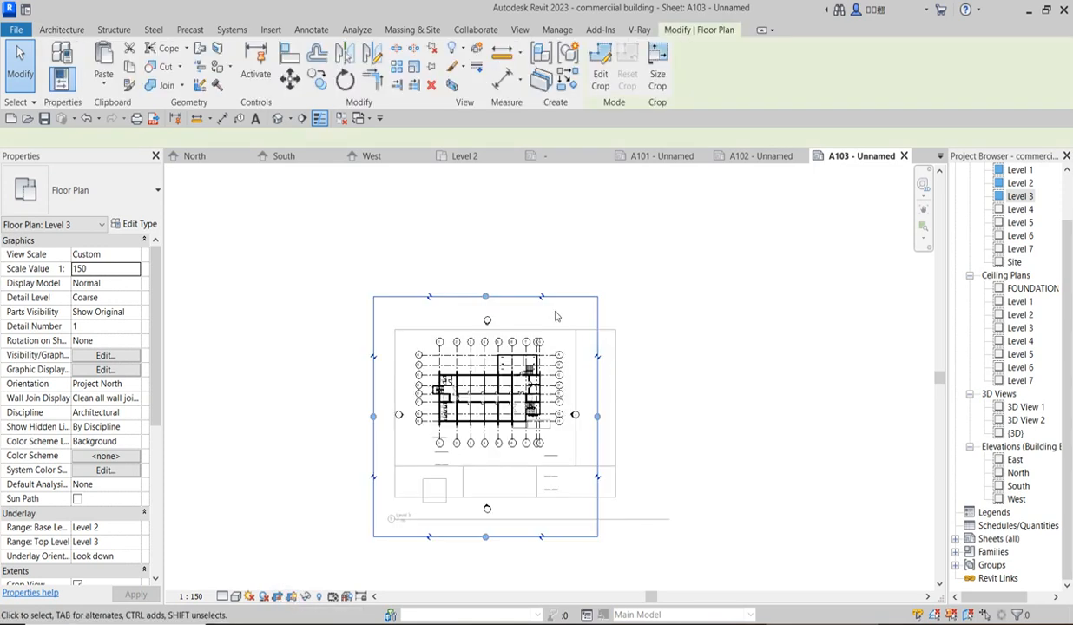
left_click_drag(489, 300, 493, 356)
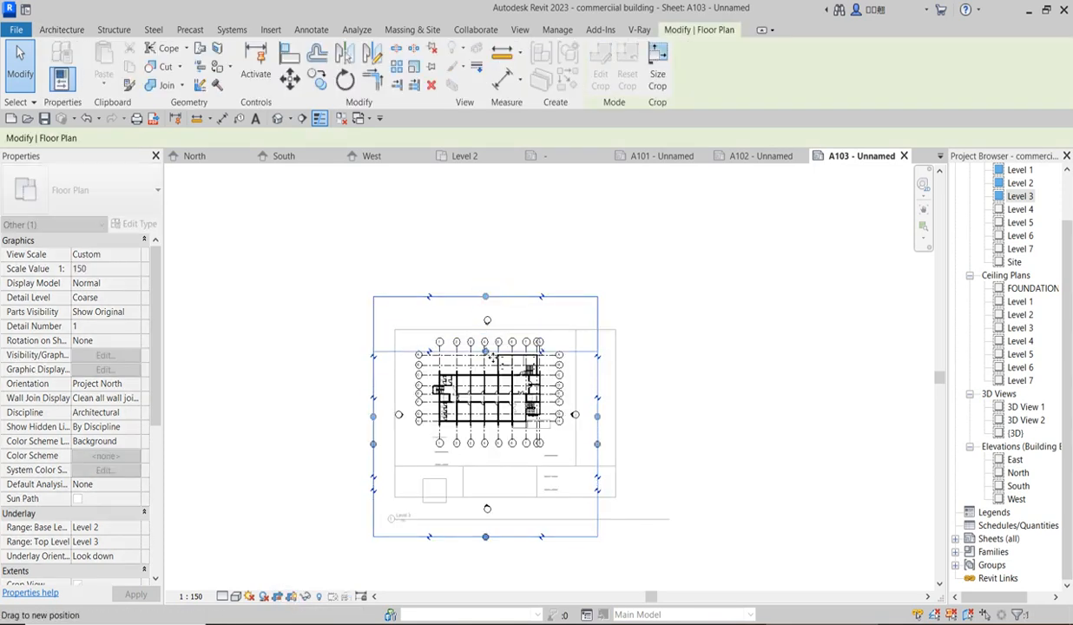
left_click_drag(597, 444, 560, 436)
left_click_drag(375, 444, 430, 443)
left_click_drag(492, 537, 514, 440)
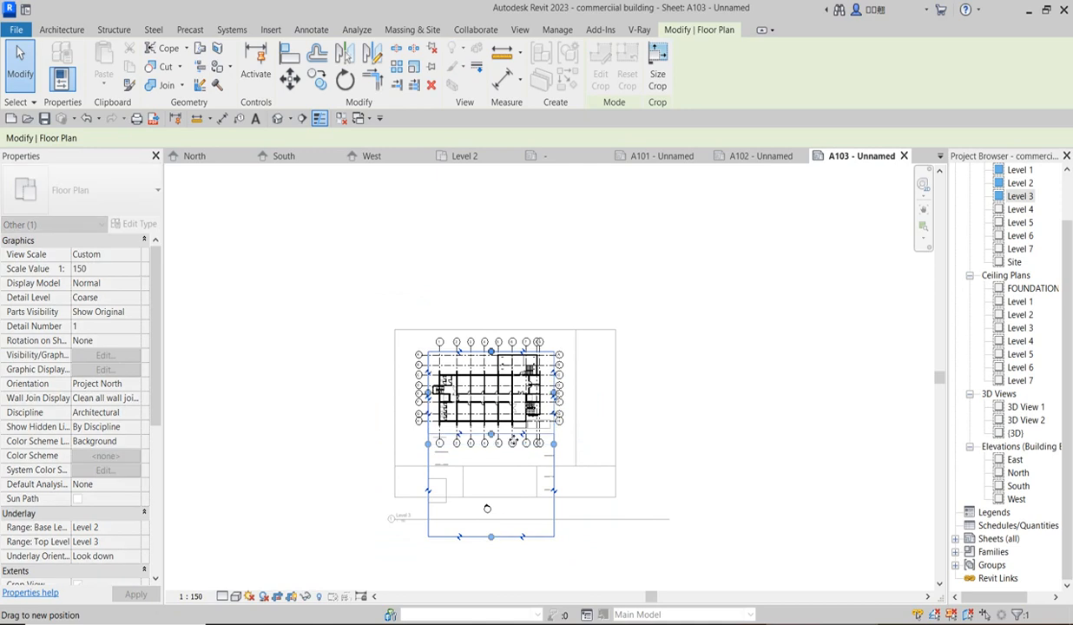
double_click(328, 425)
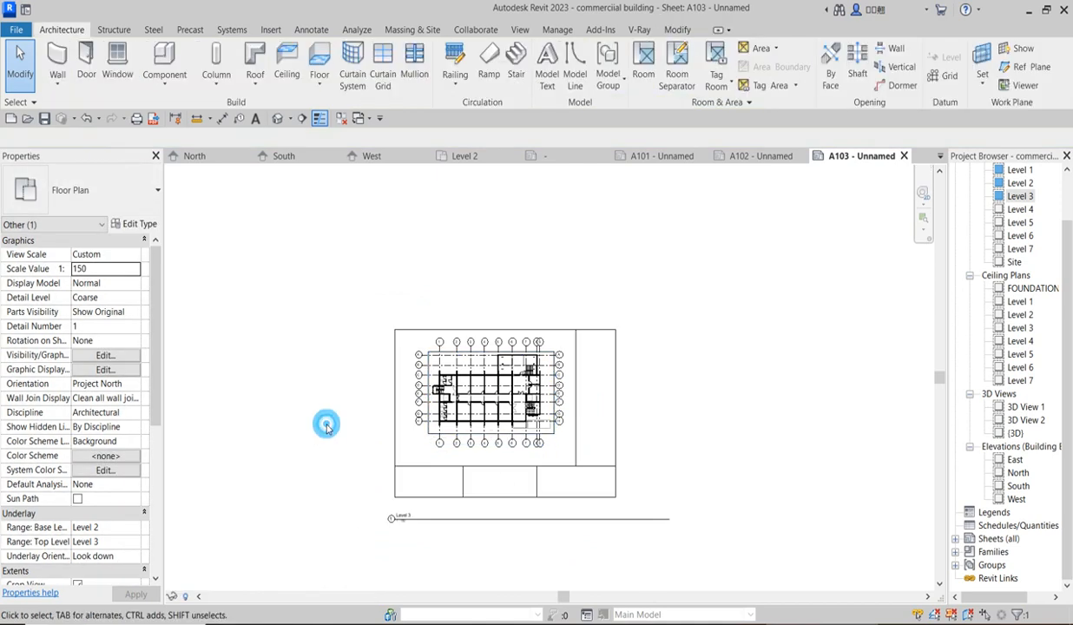
Activate the Level 3 view, hide its crop region and deactivate the view.
double_click(457, 401)
left_click(292, 599)
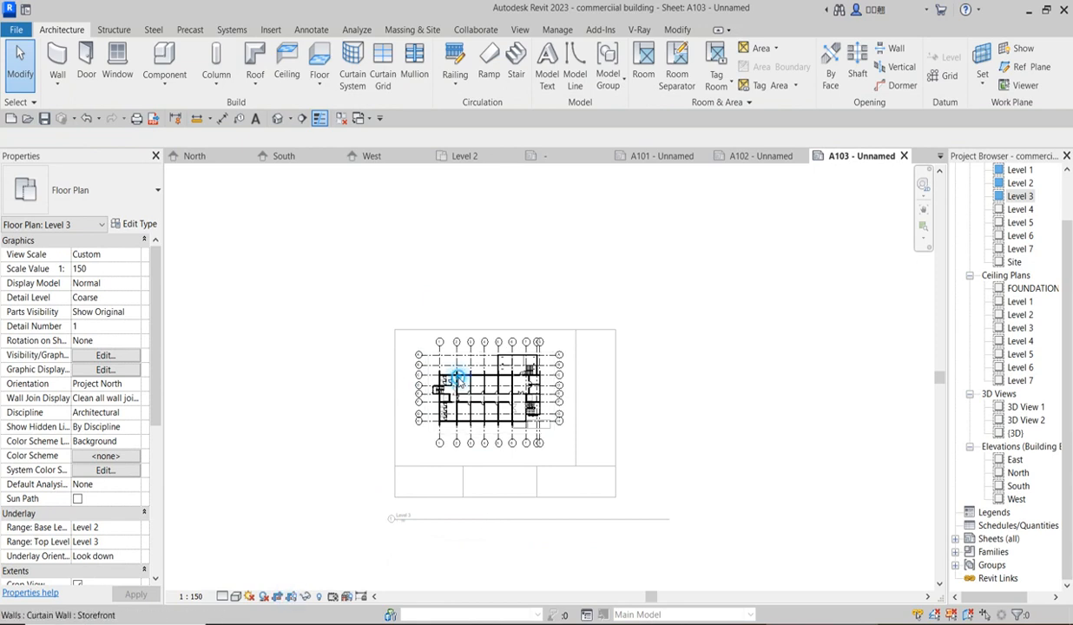
left_click(443, 365)
left_click(768, 390)
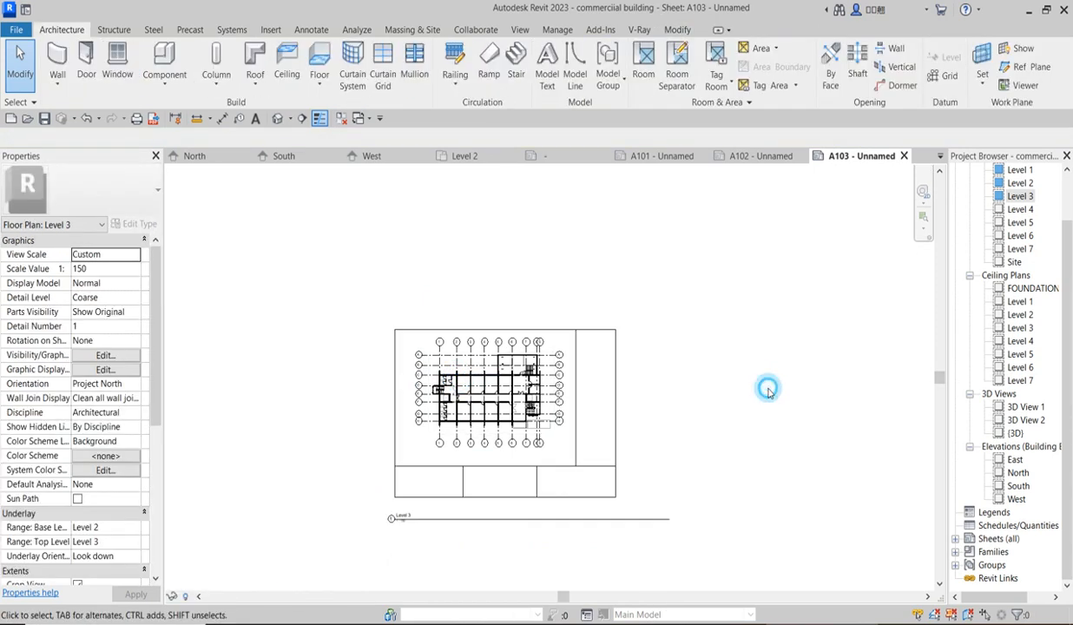
Move the Level 3 view title inside the main drawing area, just below the plan's lower grid bubbles.
left_click(455, 521)
scroll(457, 525, "up", 2)
left_click_drag(452, 521, 508, 377)
scroll(898, 364, "down", 1)
middle_click_drag(898, 365, 808, 382)
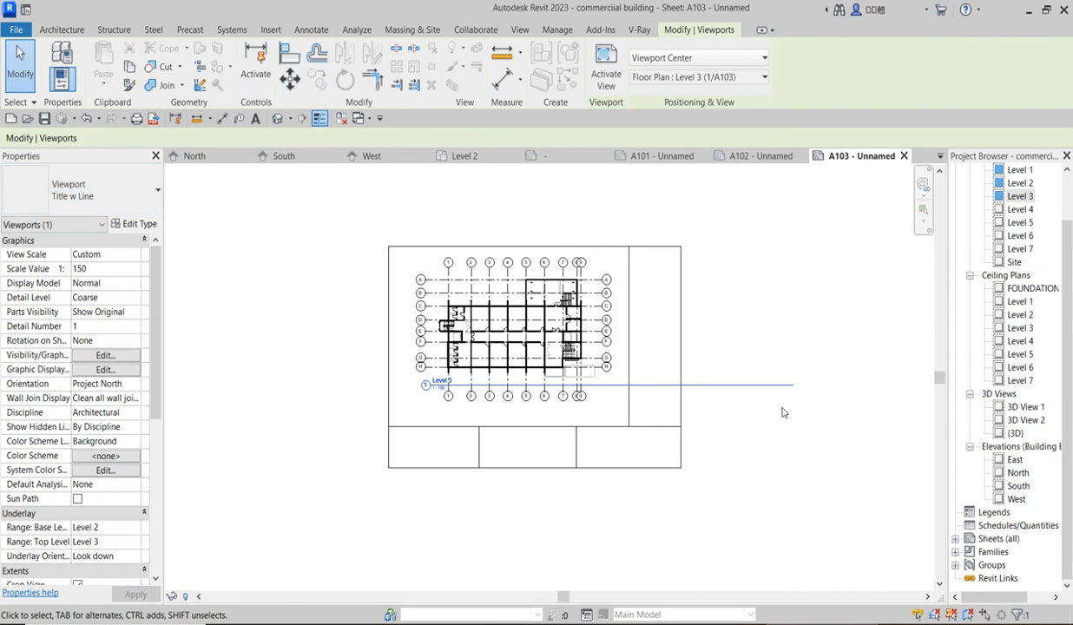
scroll(446, 412, "up", 2)
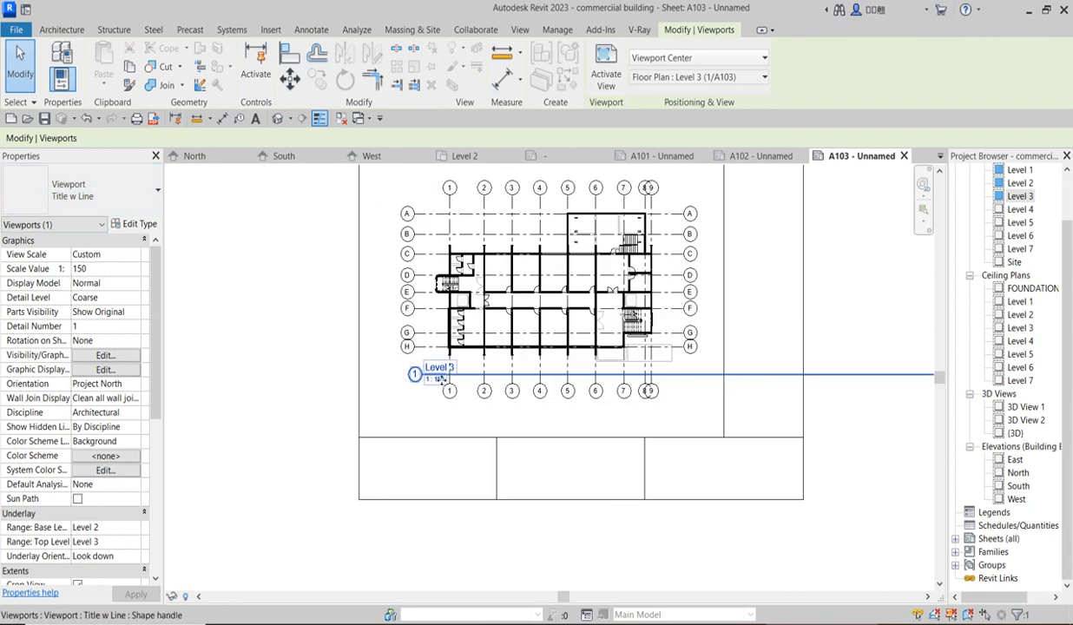
left_click_drag(438, 380, 420, 421)
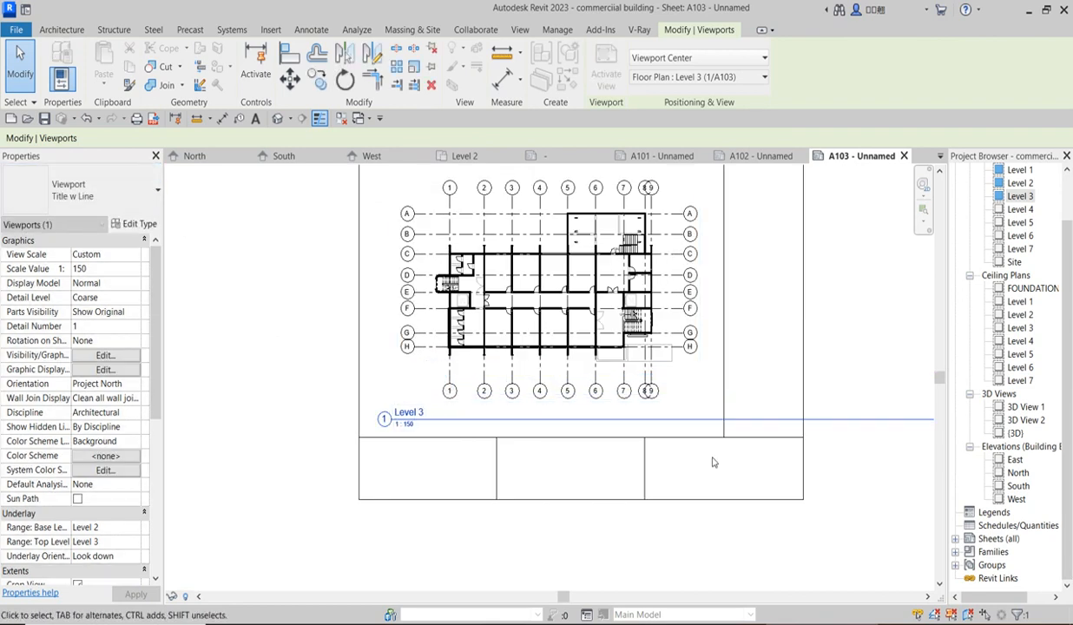
scroll(557, 462, "down", 2)
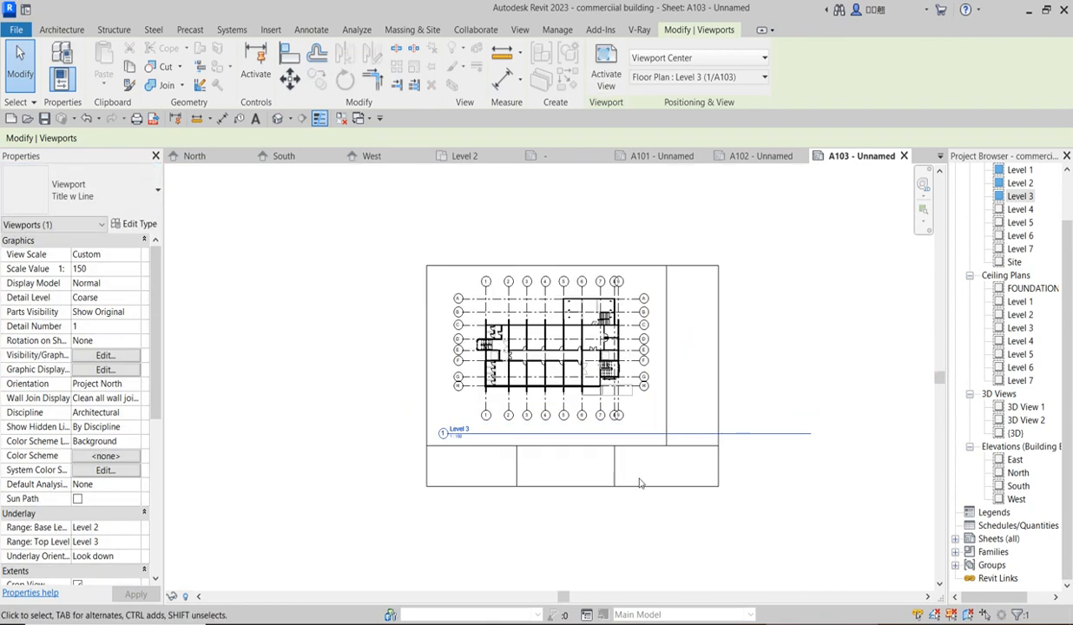
left_click(752, 442)
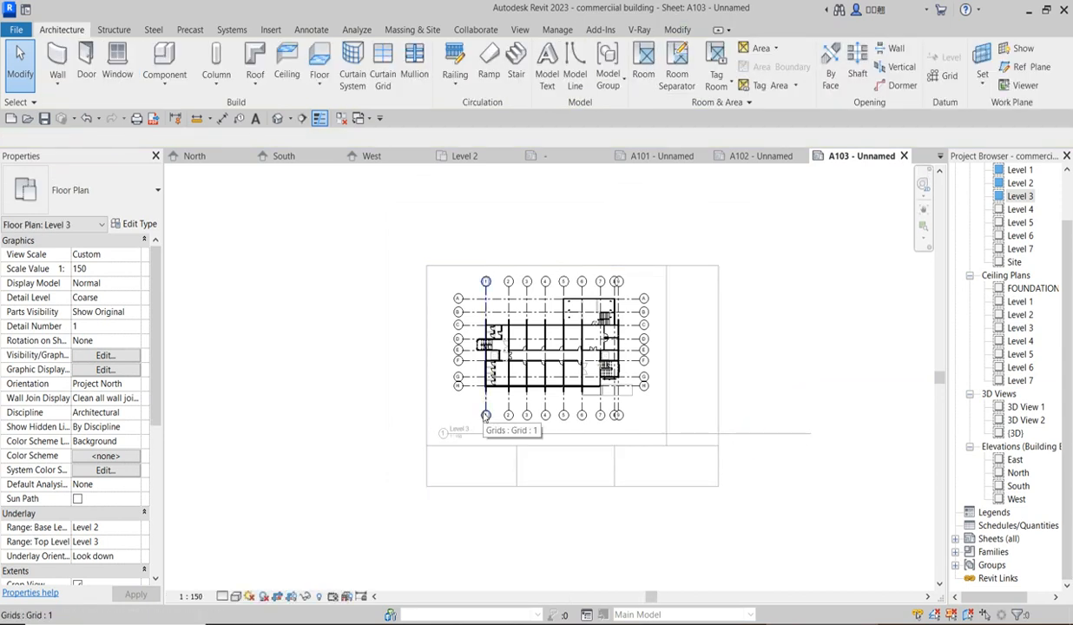
double_click(354, 388)
scroll(476, 429, "up", 2)
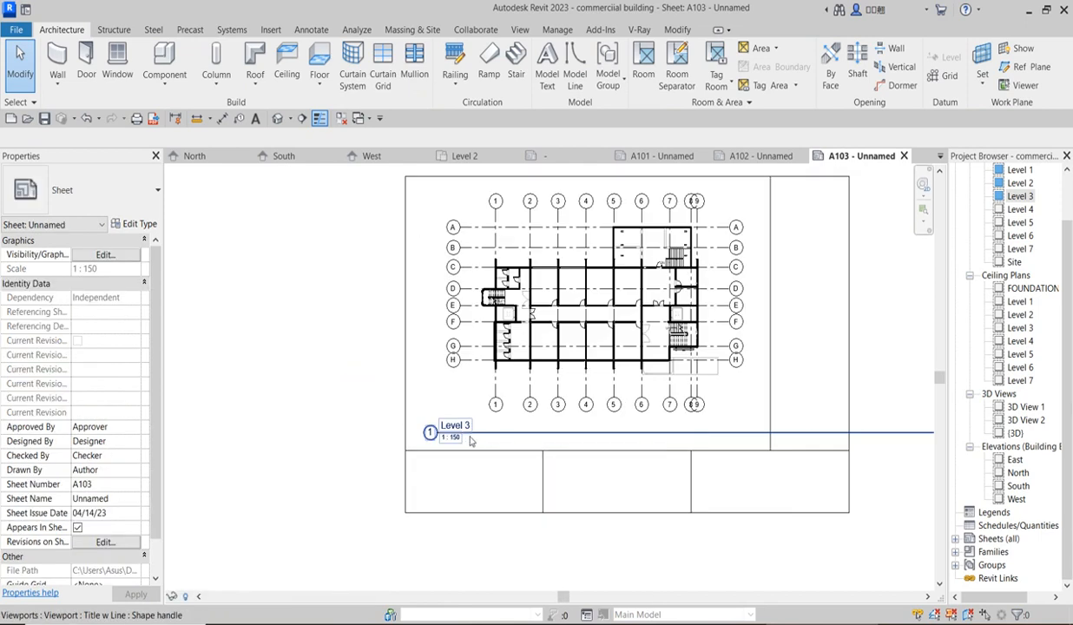
left_click(477, 441)
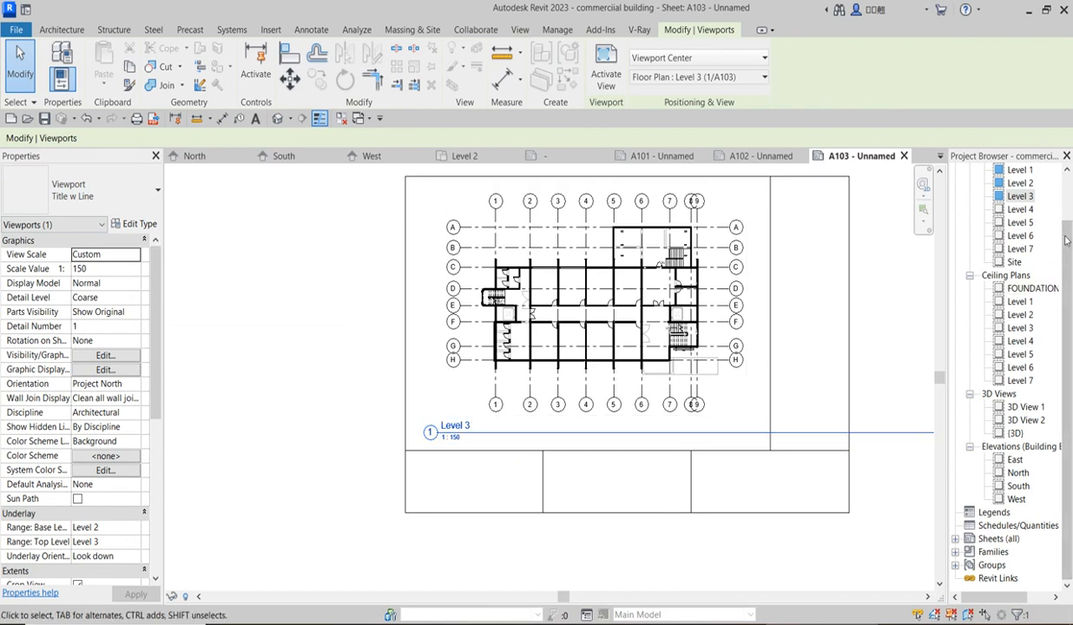
scroll(1067, 240, "up", 2)
left_click(1020, 248)
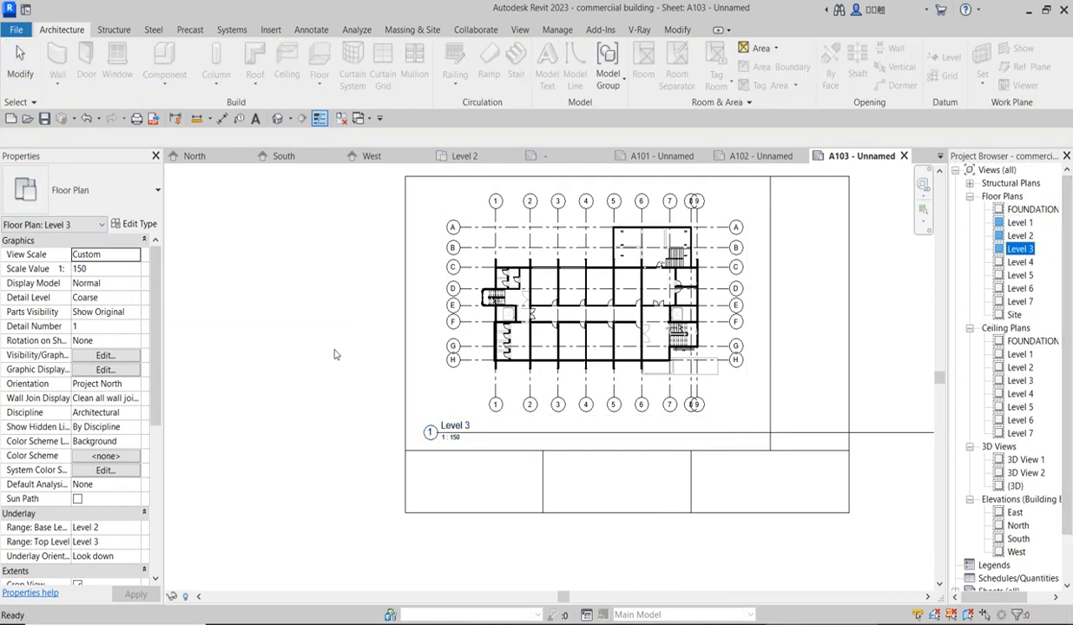
left_click(316, 311)
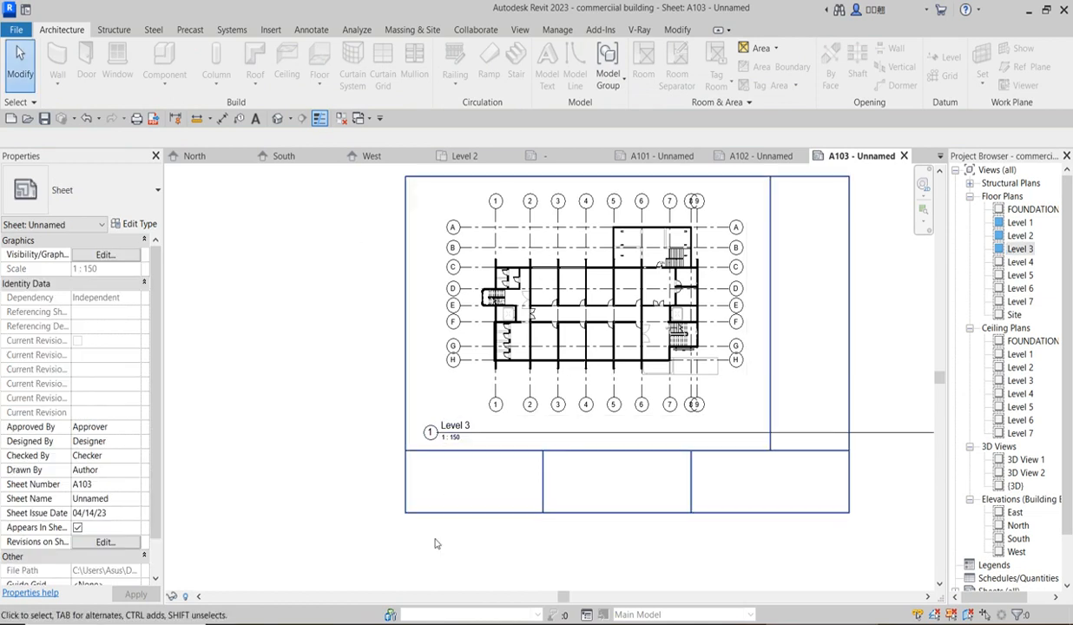
scroll(460, 430, "up", 3)
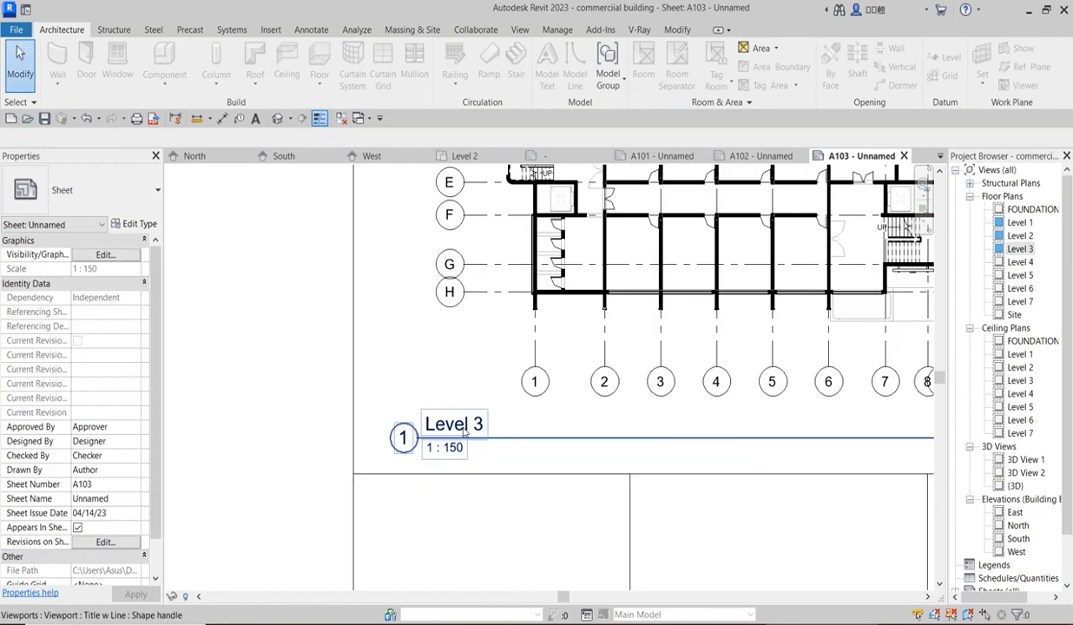
double_click(458, 431)
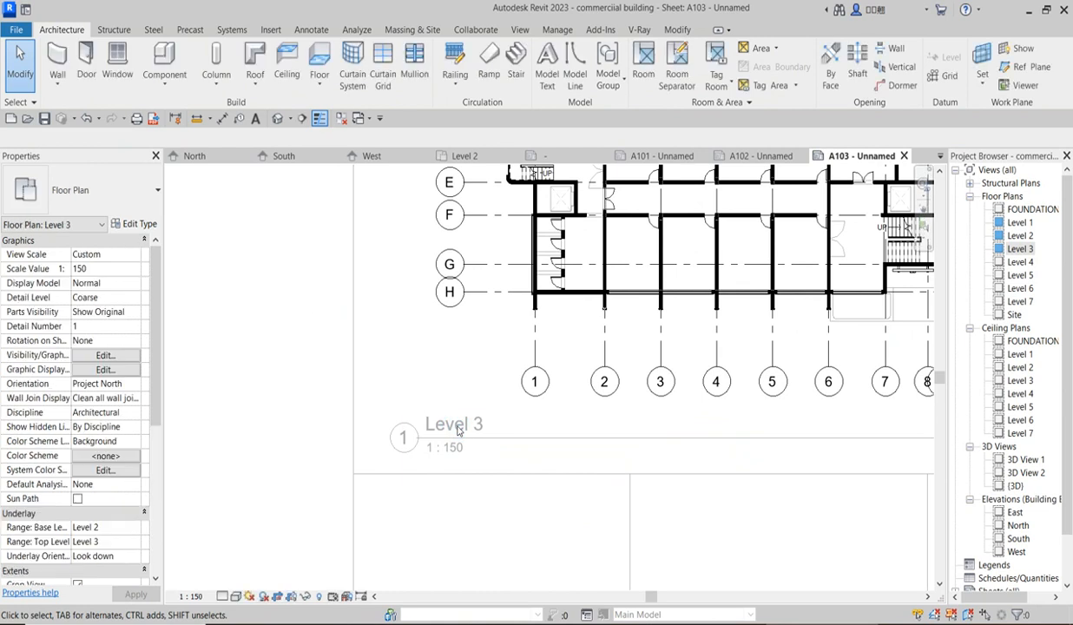
scroll(426, 420, "down", 2)
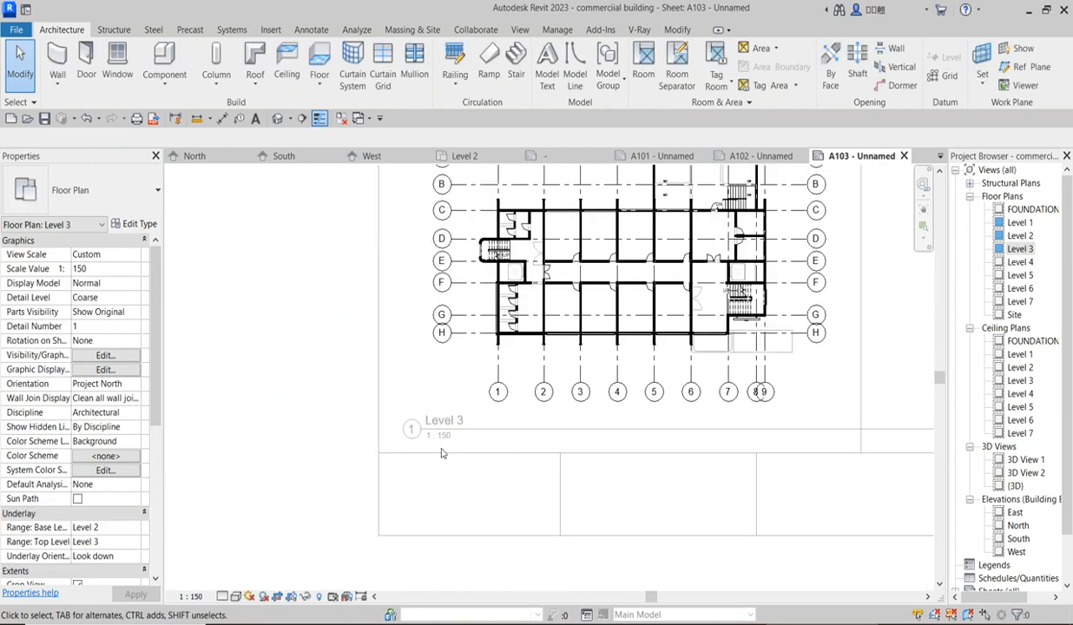
scroll(365, 432, "down", 3)
double_click(335, 382)
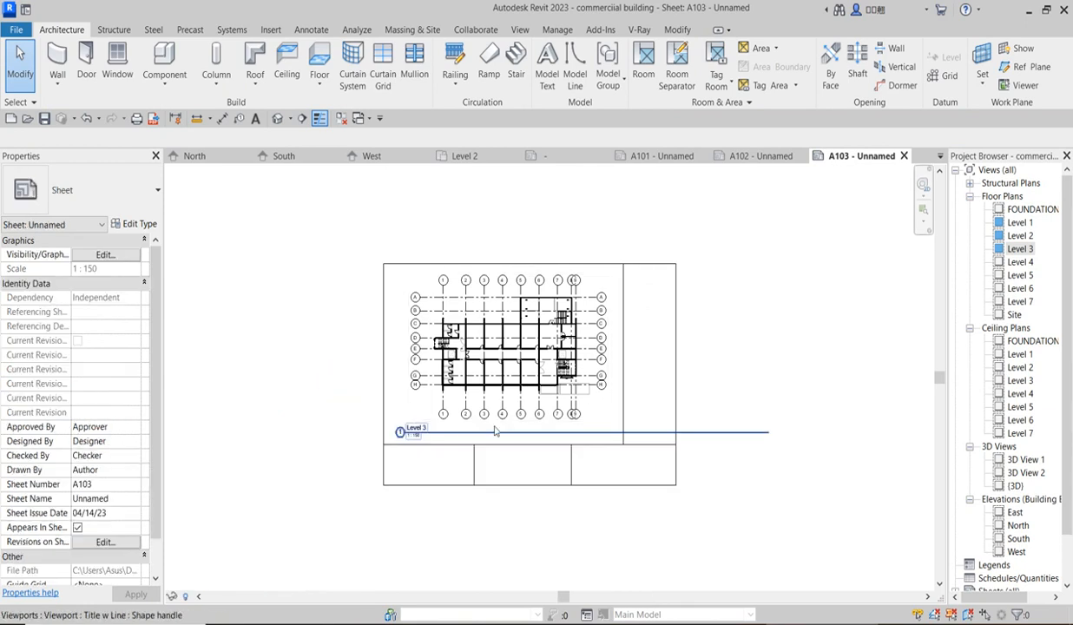
Change the Level 3 viewport on the sheet to the Title No Line type.
scroll(383, 432, "up", 2)
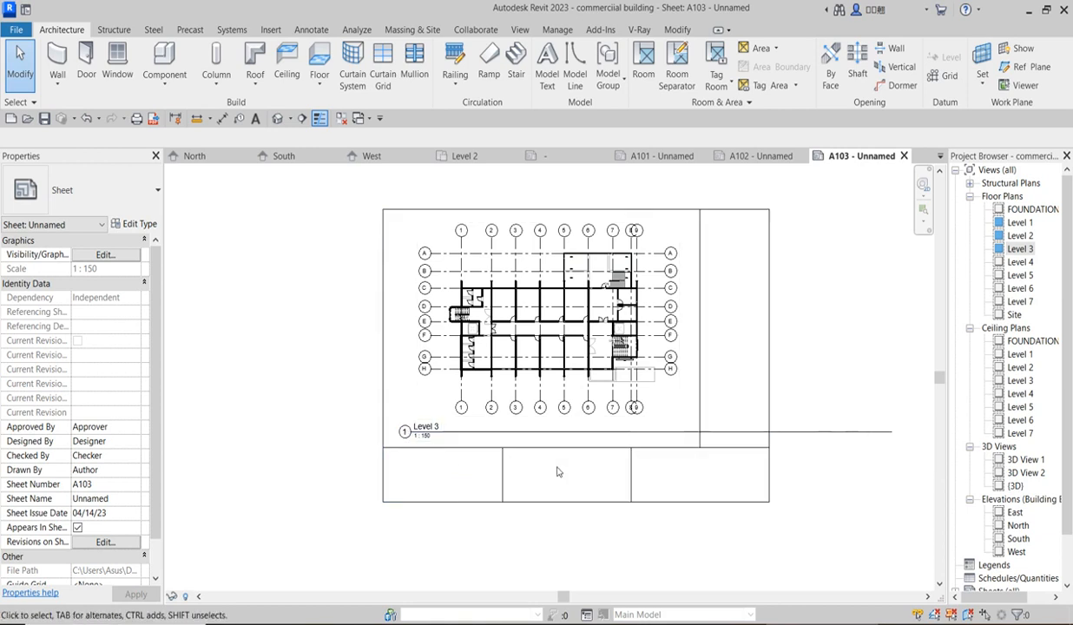
left_click(436, 388)
left_click(116, 184)
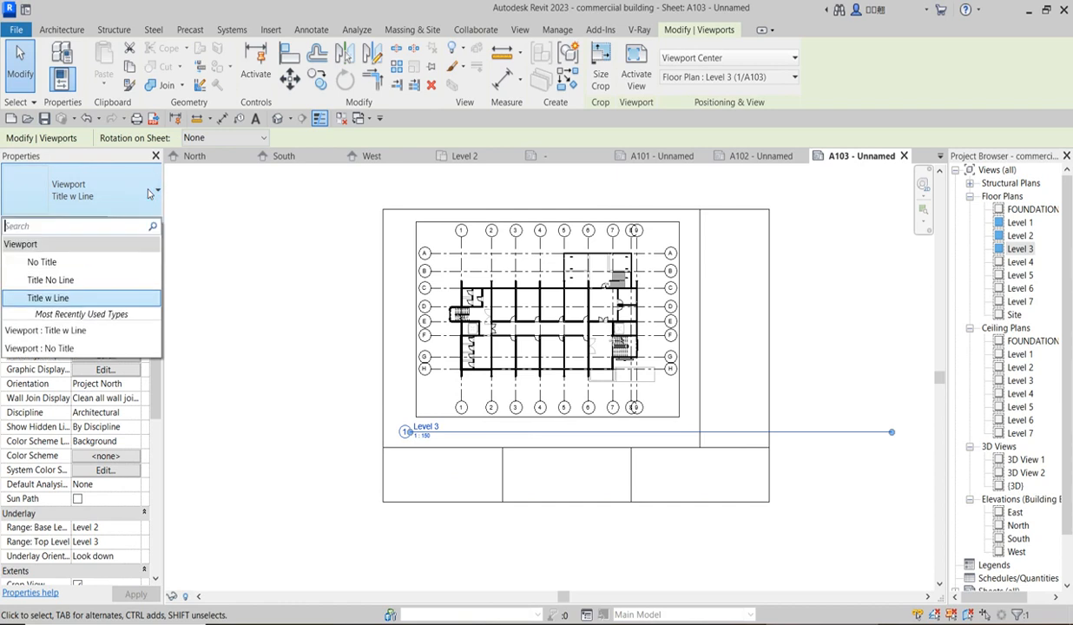
left_click(41, 283)
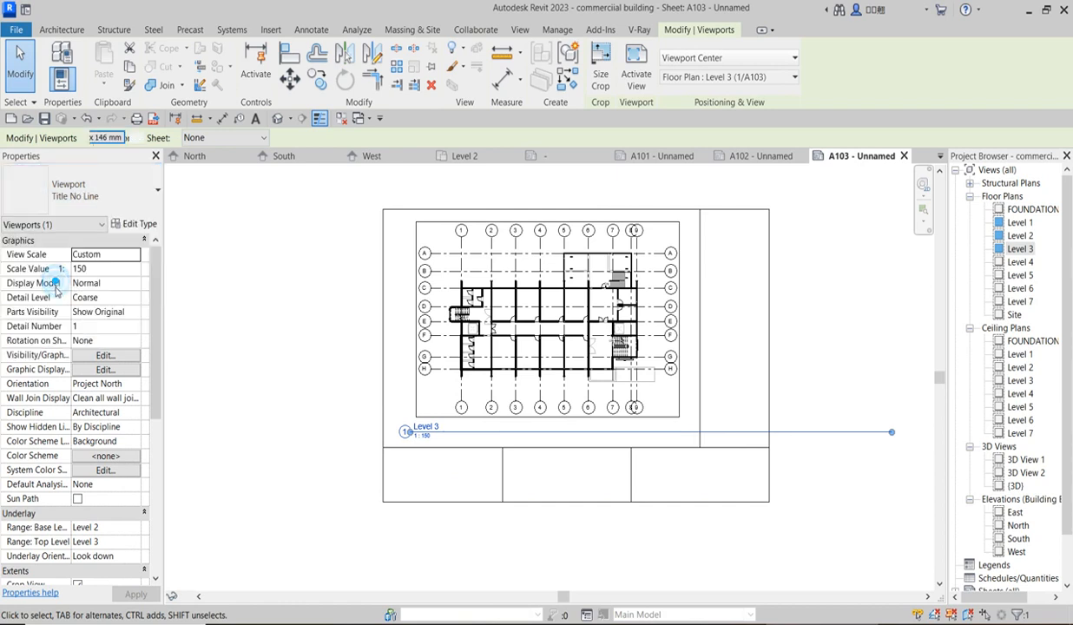
left_click(901, 447)
Open the Title No Line viewport's type properties, set Show Title to No and apply the change.
scroll(424, 436, "up", 5)
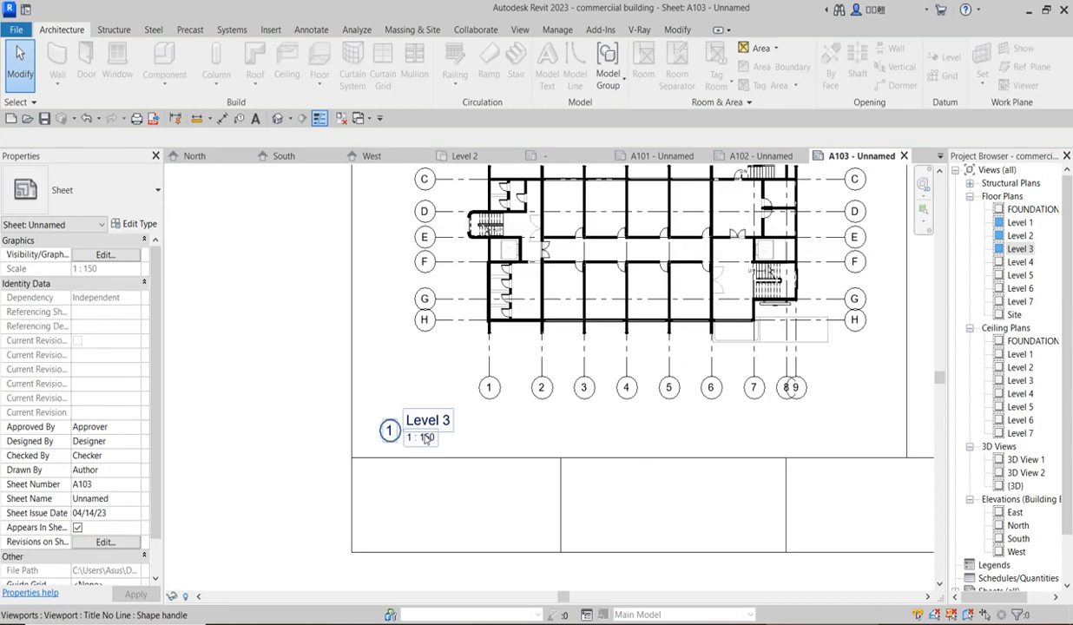
scroll(425, 440, "down", 2)
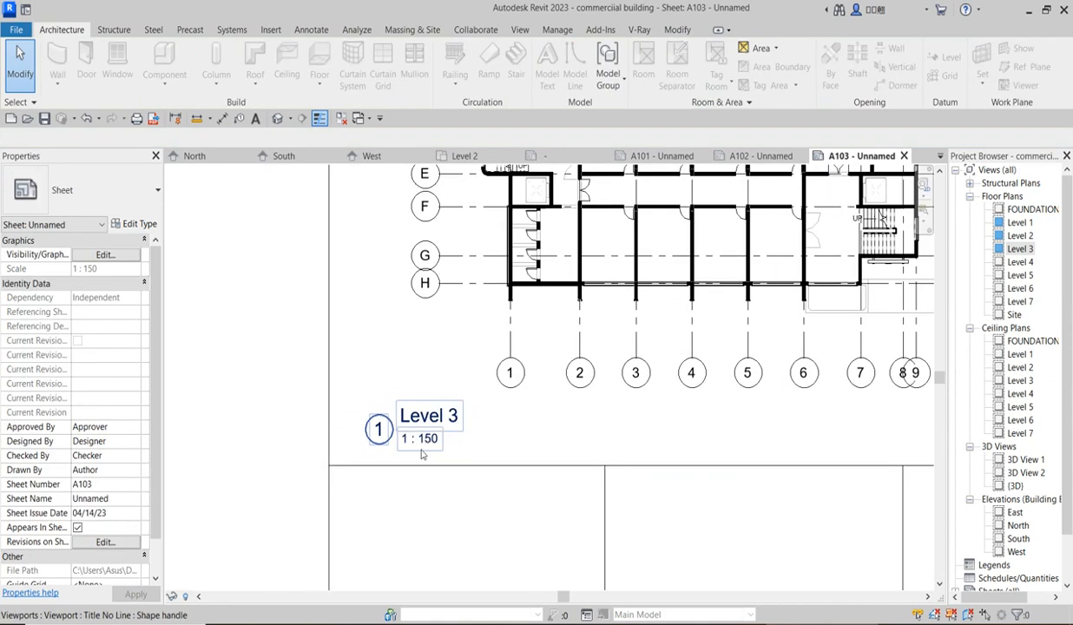
left_click(356, 405)
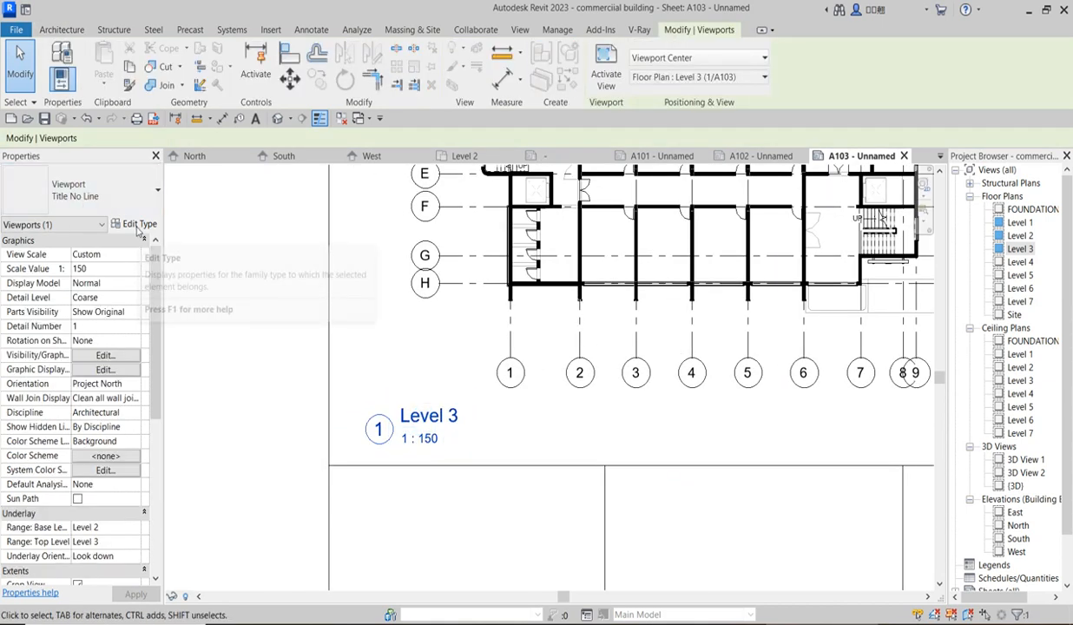
left_click(134, 224)
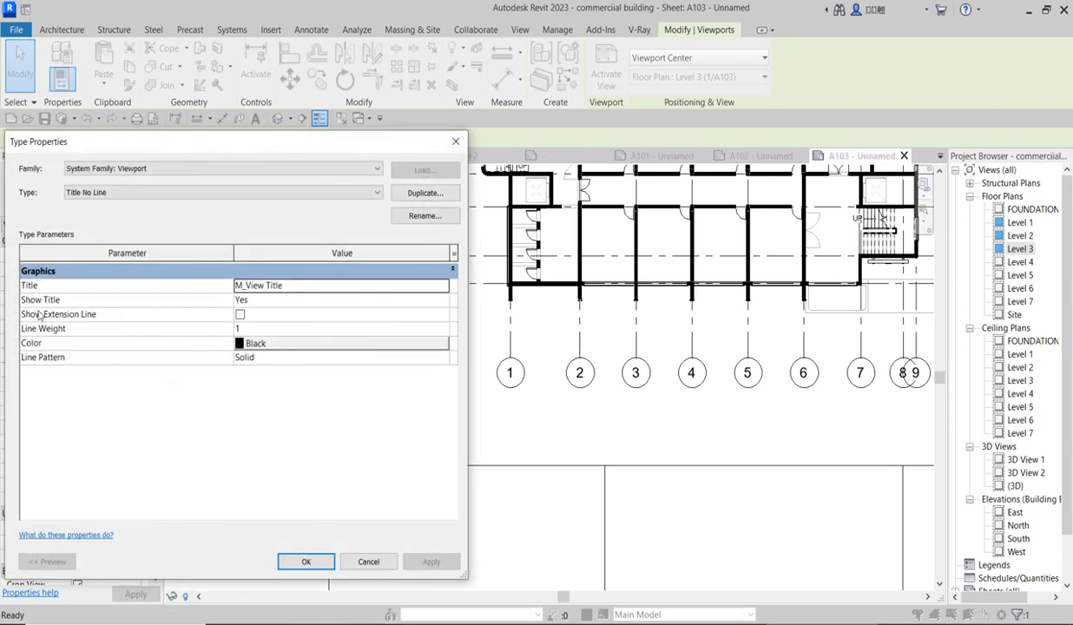
left_click(254, 302)
left_click(443, 300)
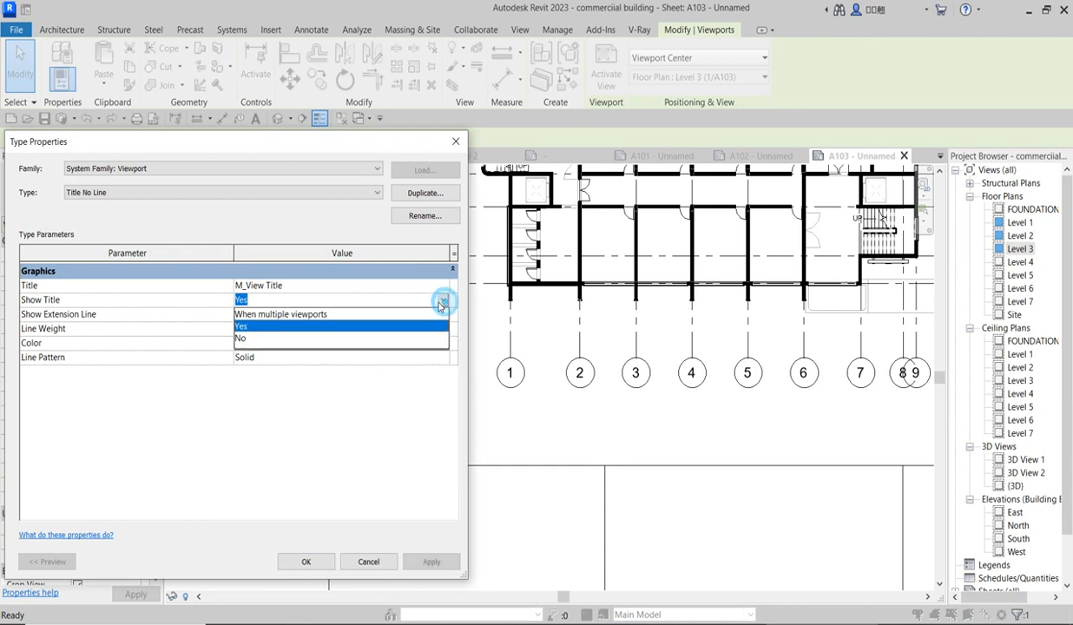
left_click(251, 339)
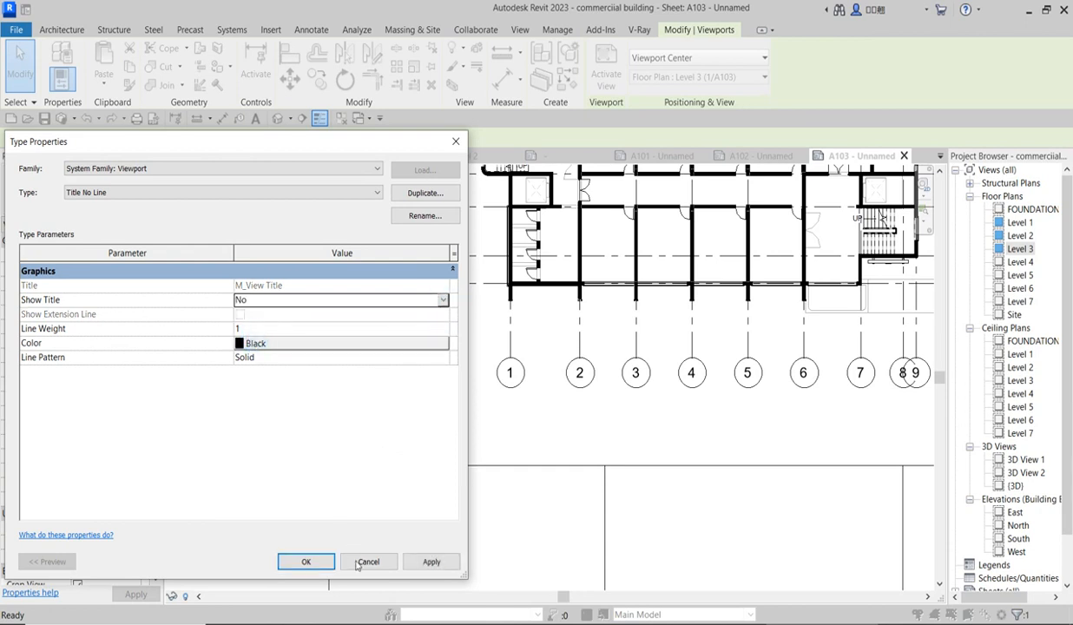
left_click_drag(351, 153, 816, 141)
left_click(904, 549)
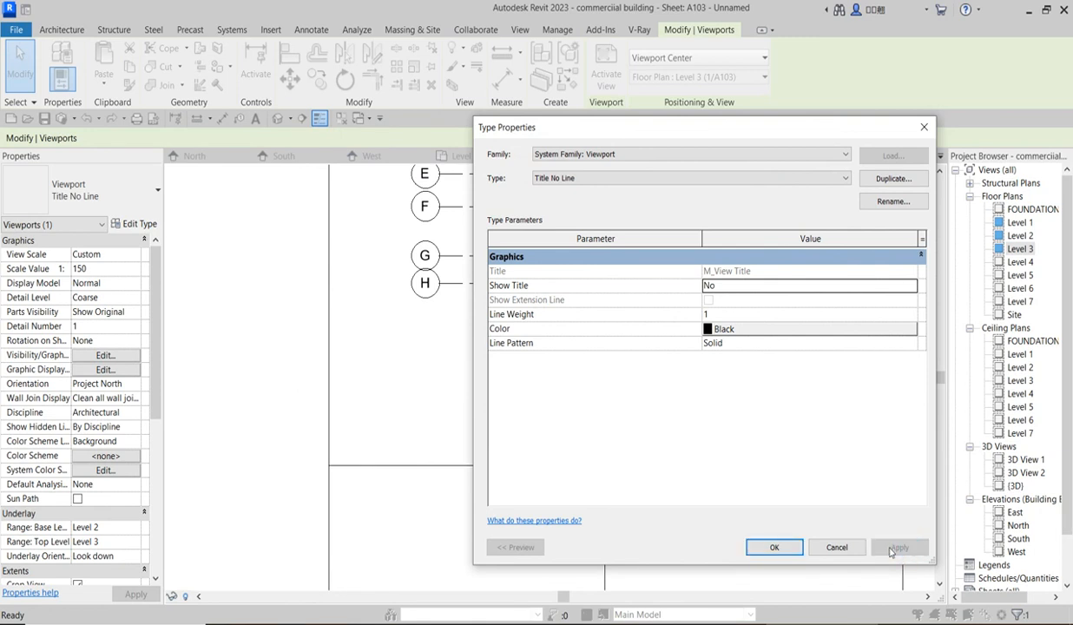
Set Show Title to When multiple viewports for the Title No Line viewport type and apply it.
left_click(911, 287)
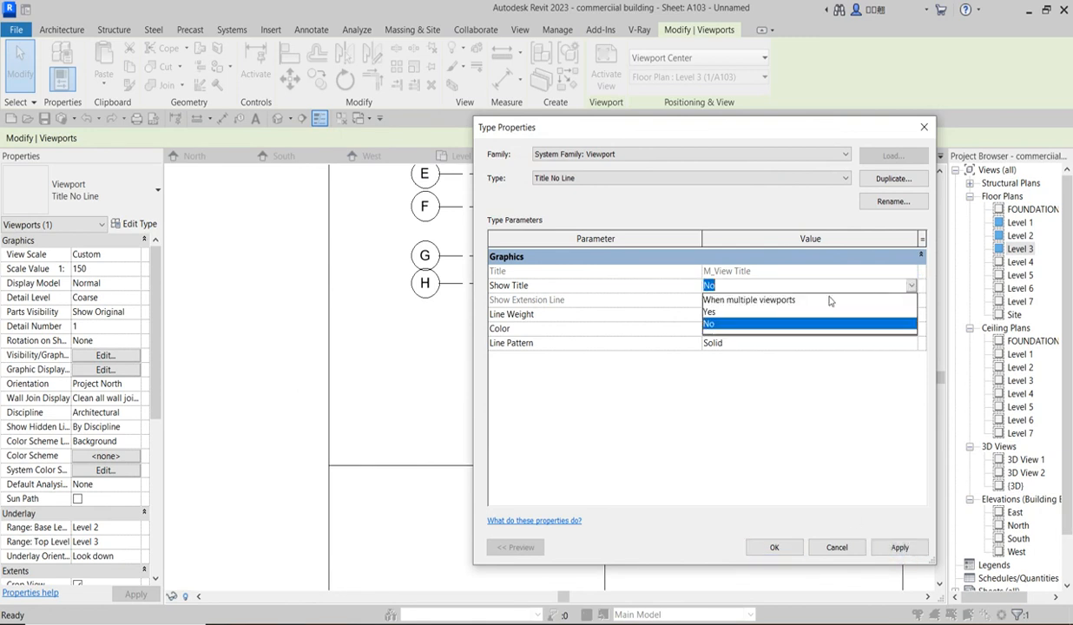
left_click(734, 300)
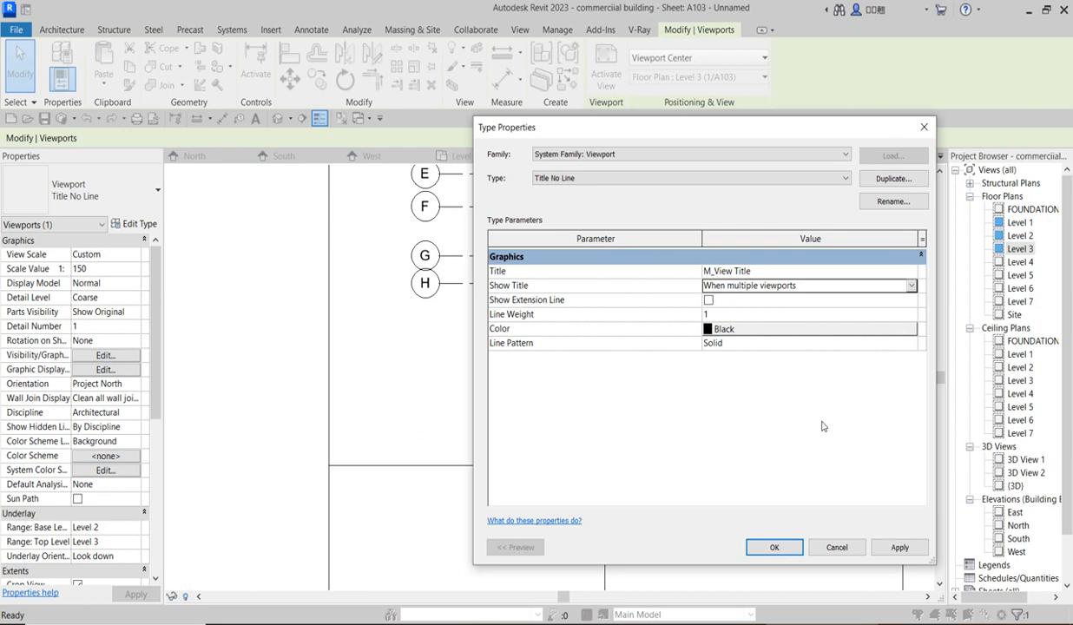
left_click(901, 549)
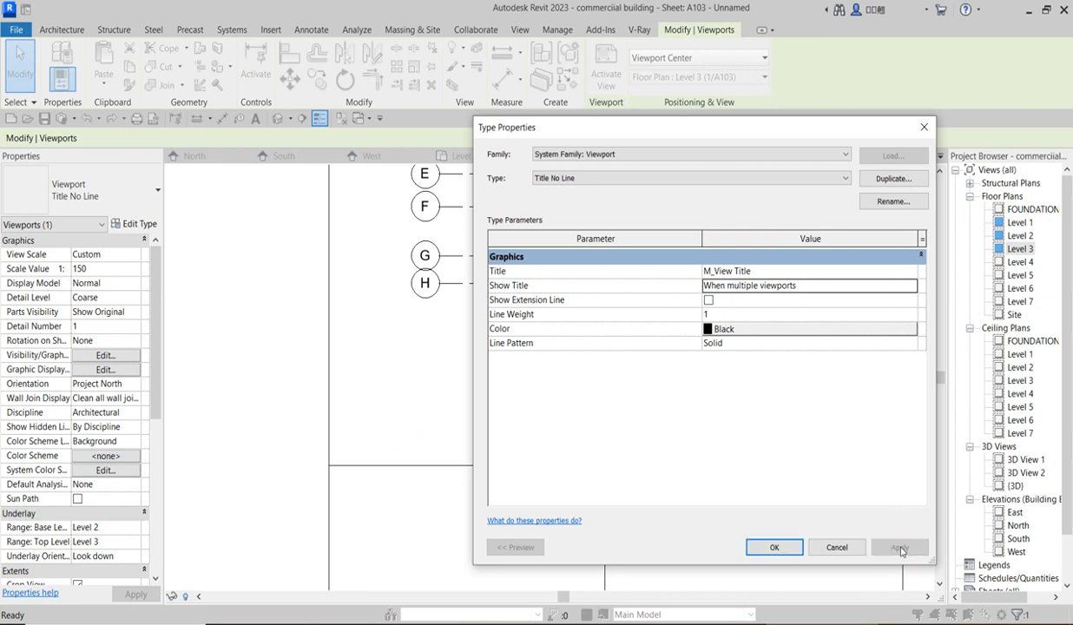
Set Show Title to Yes for the Title No Line viewport type, apply it and close the type properties.
left_click(901, 286)
left_click(692, 306)
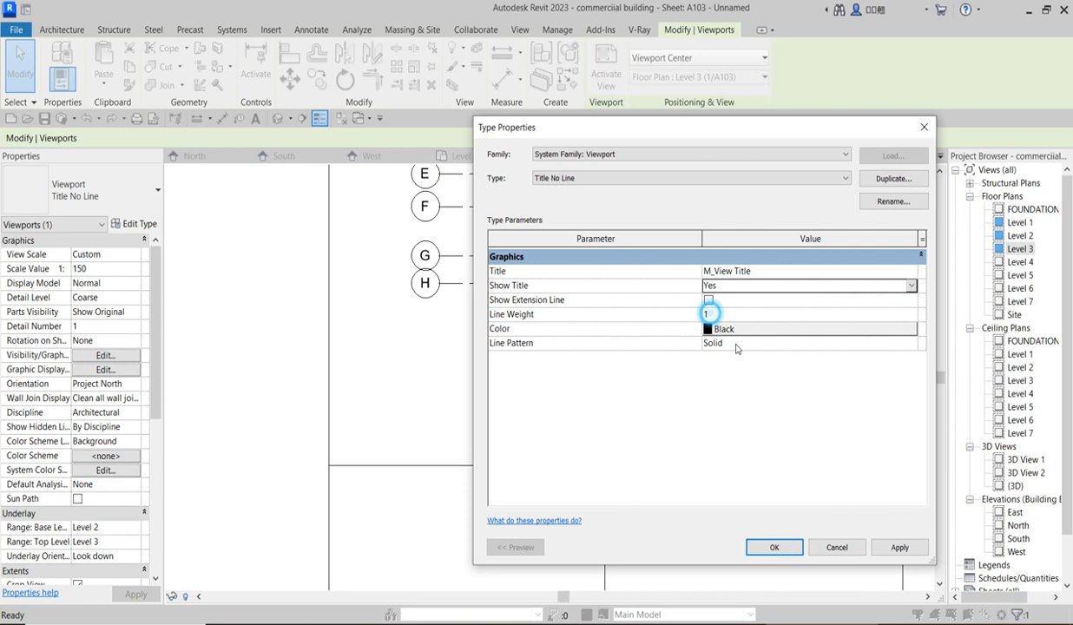
left_click(900, 547)
left_click(772, 548)
scroll(365, 529, "down", 2)
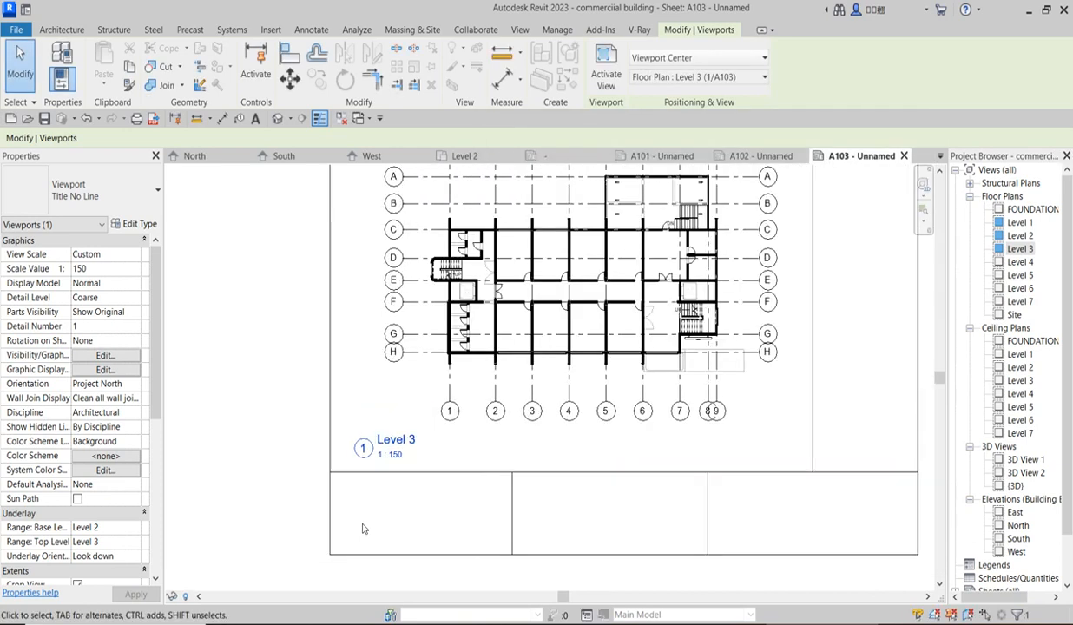
scroll(368, 512, "down", 1)
scroll(368, 511, "down", 1)
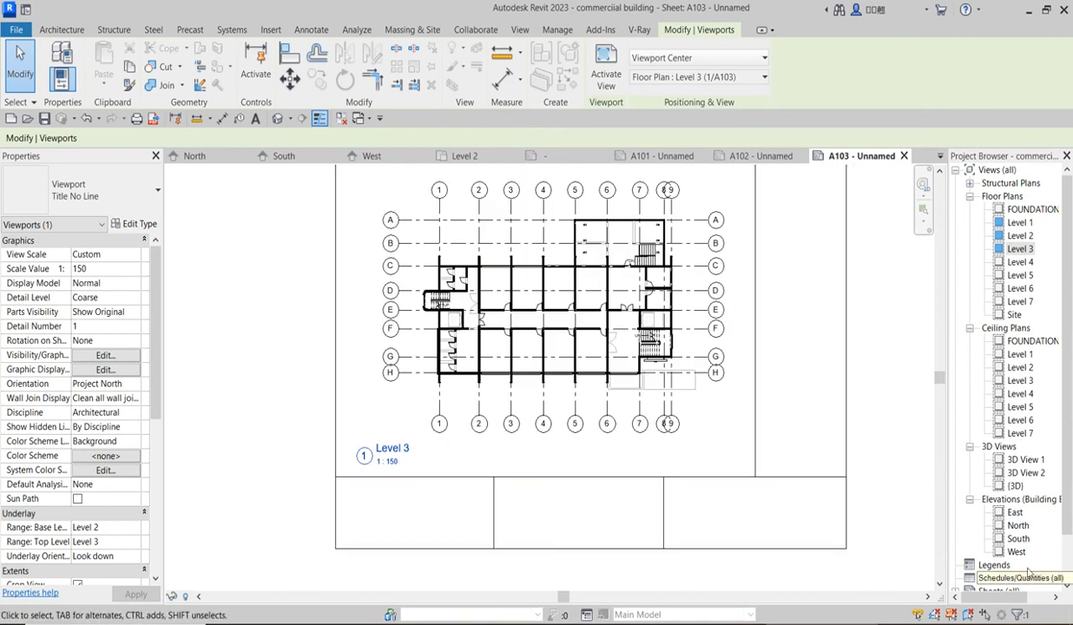
Expand the project's Families, look through the family categories and collapse the list again.
left_click(1066, 545)
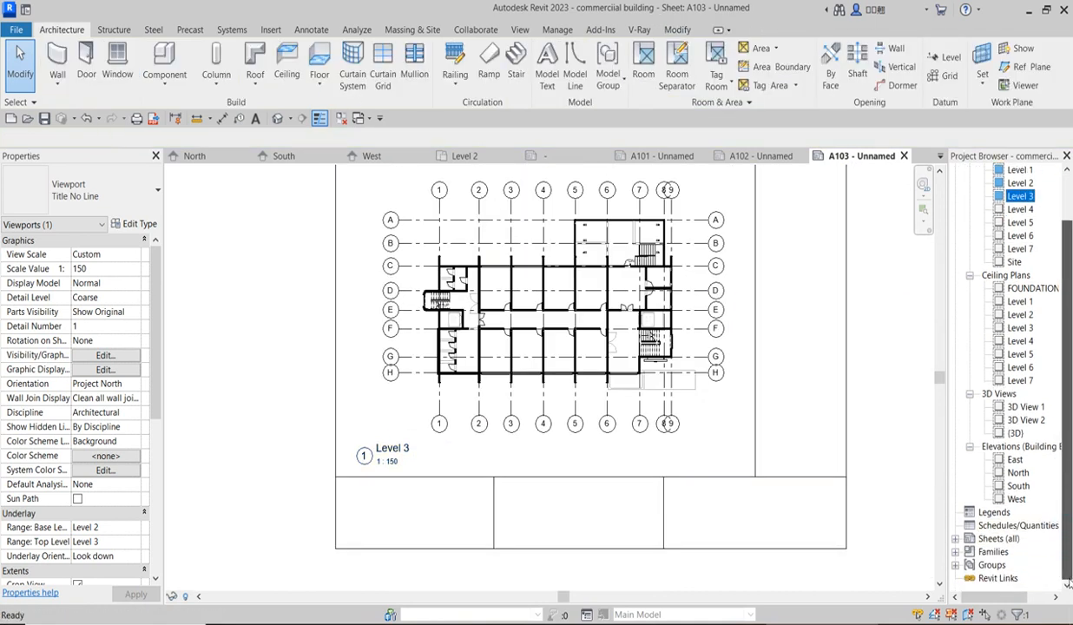
left_click(982, 553)
left_click(956, 553)
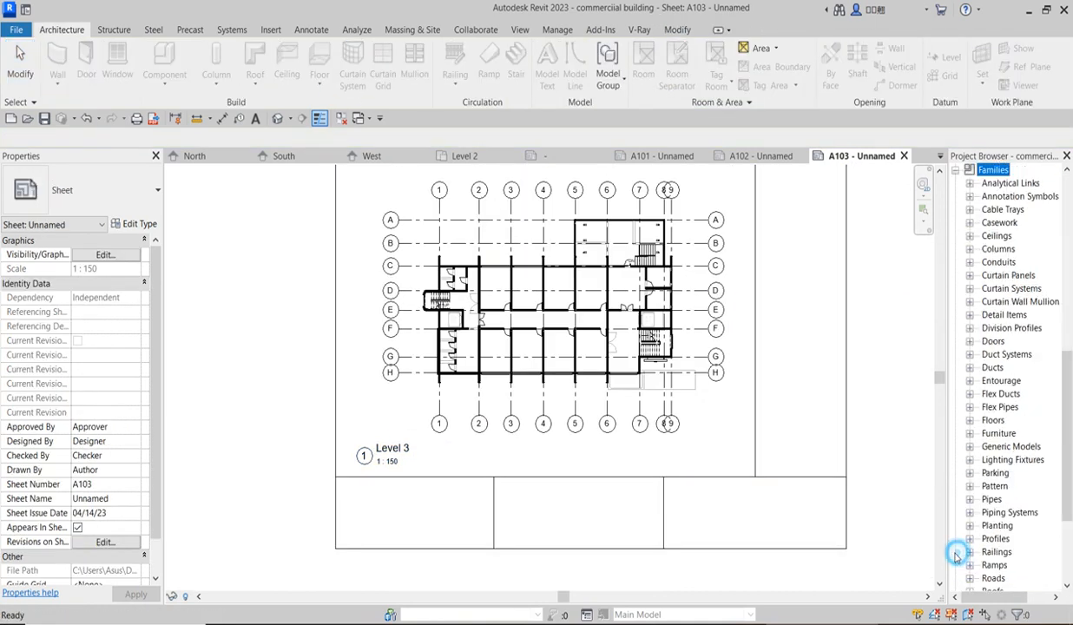
left_click_drag(1067, 403, 1031, 587)
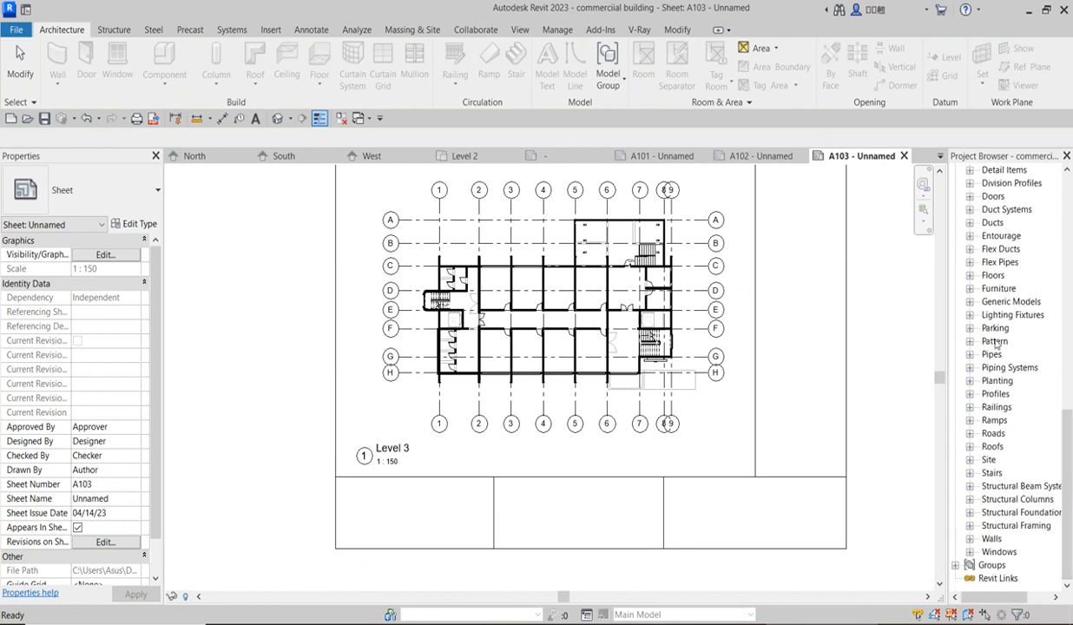
left_click_drag(1067, 455, 1064, 335)
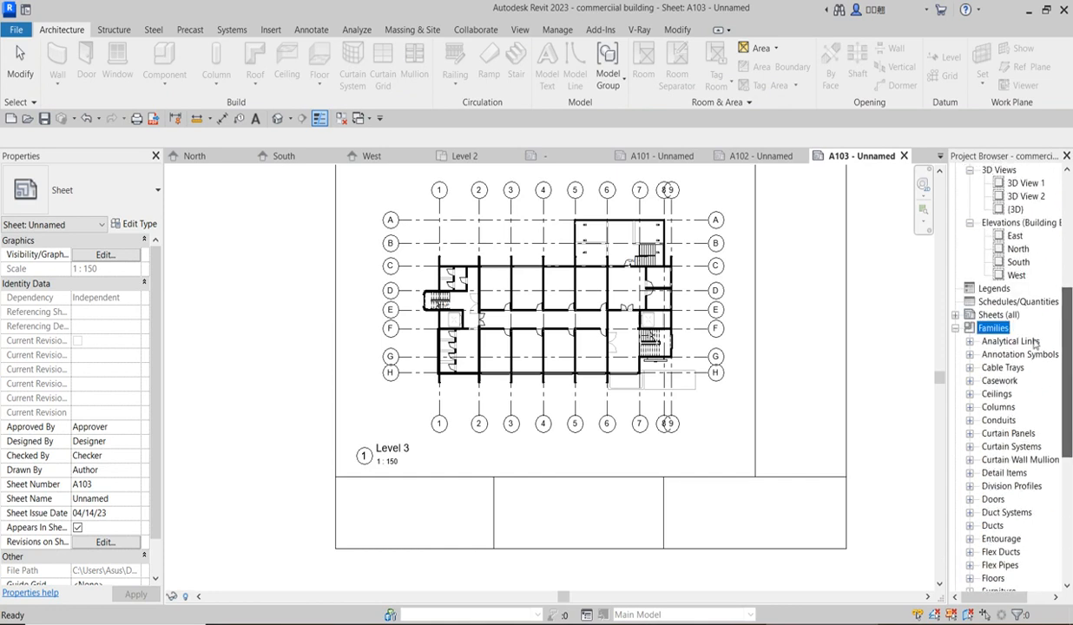
left_click(955, 329)
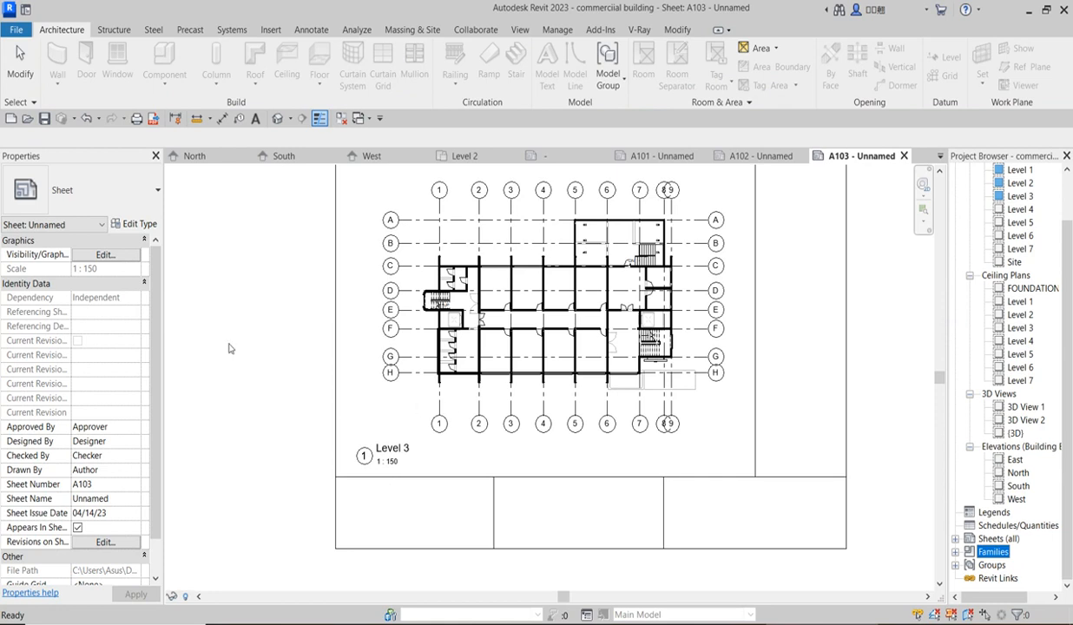
Change the Level 3 viewport on the sheet to the No Title type and deselect it.
left_click(254, 310)
scroll(608, 416, "down", 3)
scroll(600, 380, "up", 2)
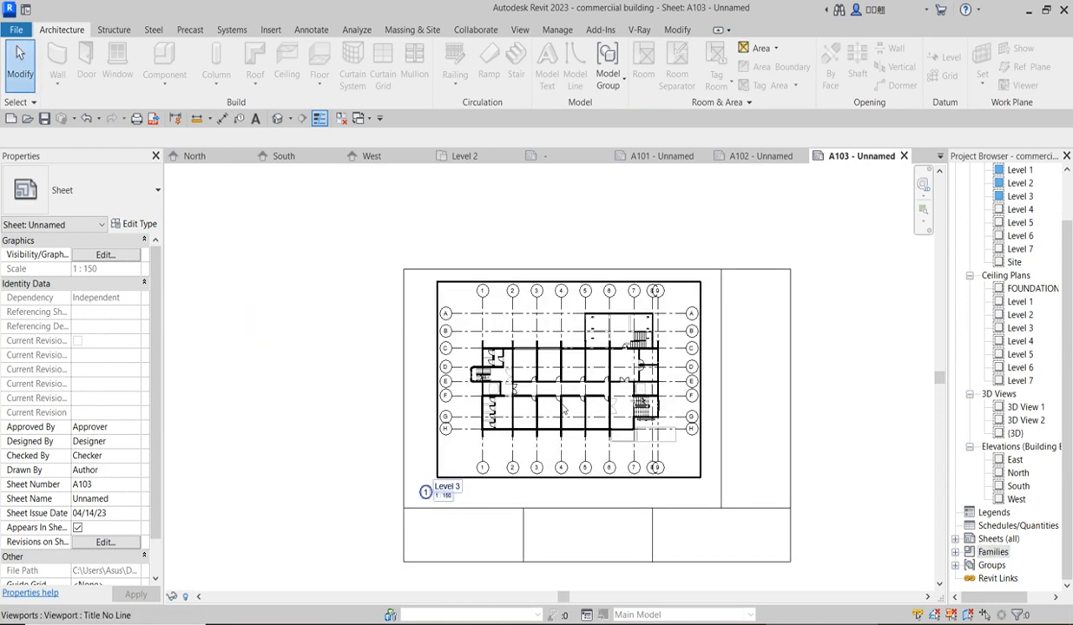
left_click(555, 410)
left_click(145, 209)
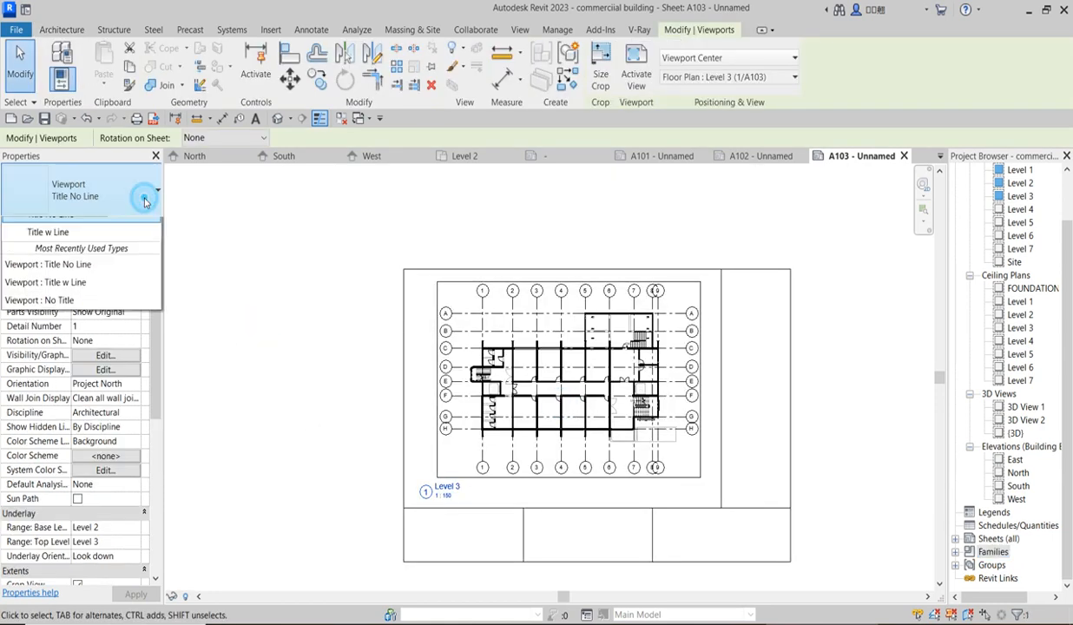
left_click(54, 257)
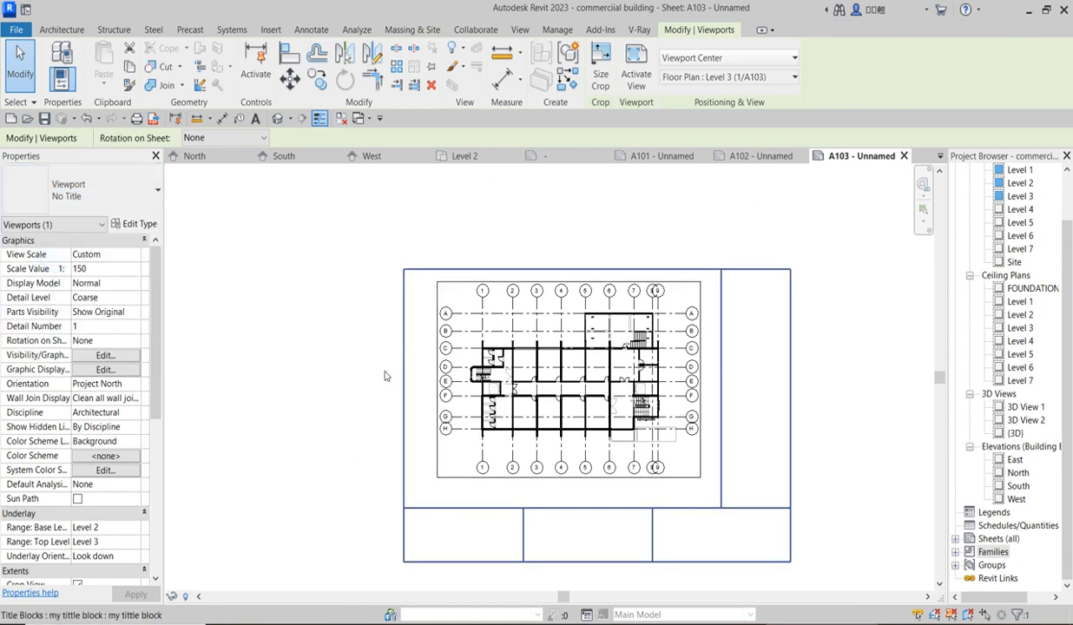
scroll(834, 458, "up", 1)
left_click(855, 383)
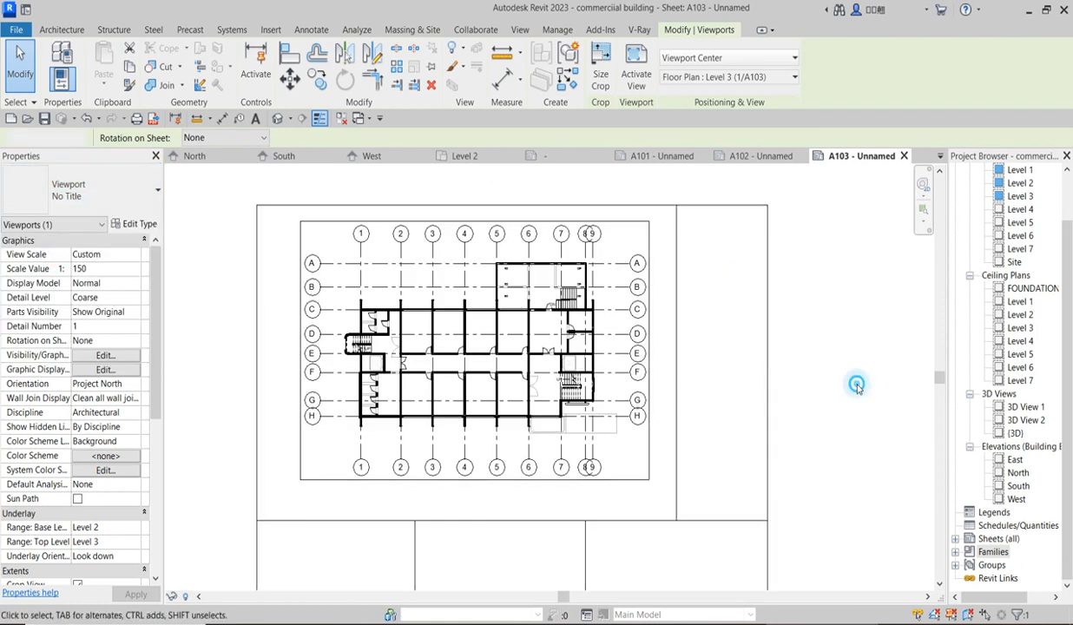
Nudge the Level 3 viewport slightly downward inside the sheet's main drawing area.
scroll(695, 352, "down", 3)
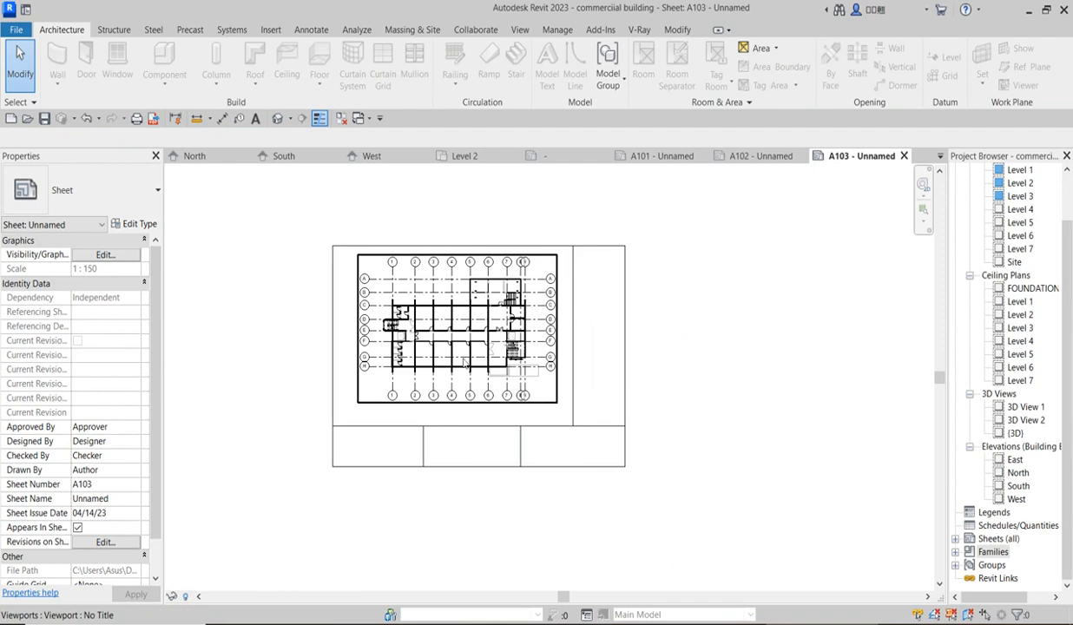
left_click(462, 350)
key("Down")
key("Down")
key("Down")
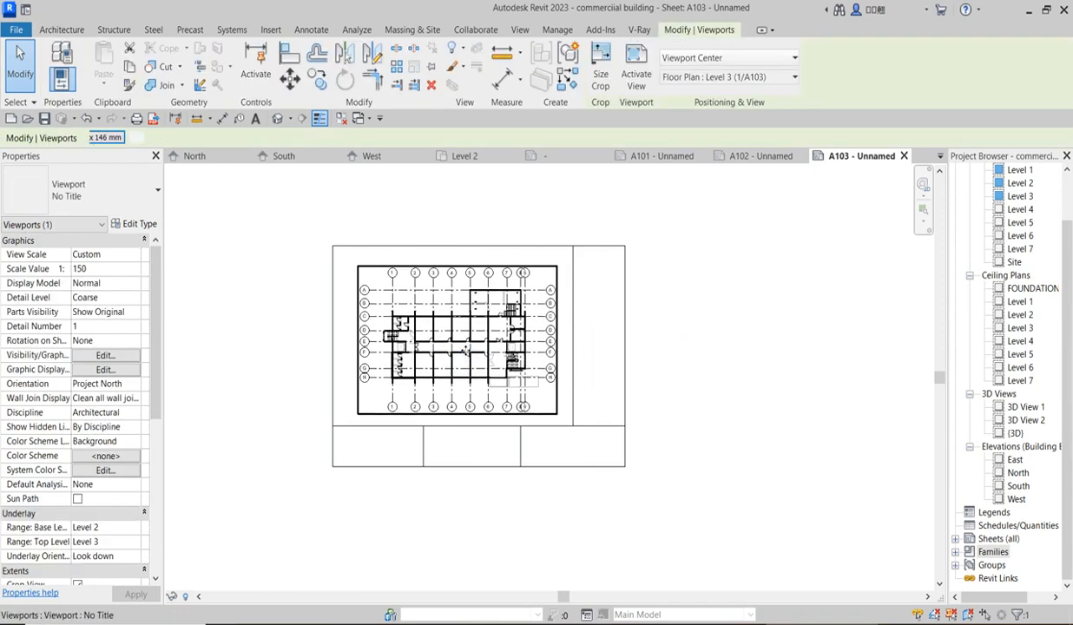
Deselect the Level 3 viewport and create a new sheet with the "my tittle block" title block.
left_click(692, 454)
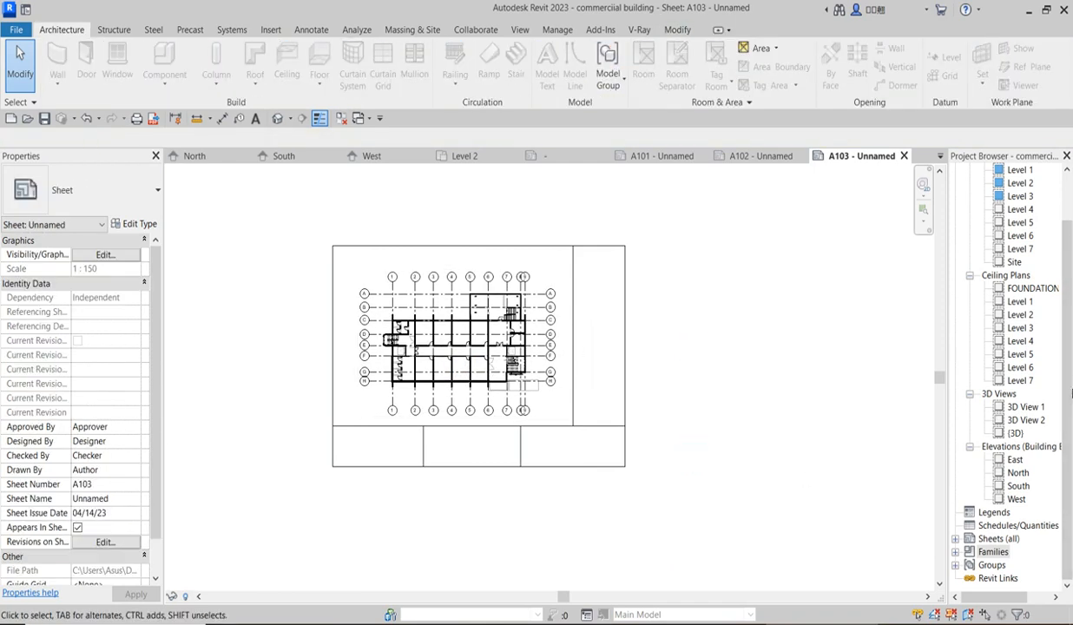
left_click(998, 539)
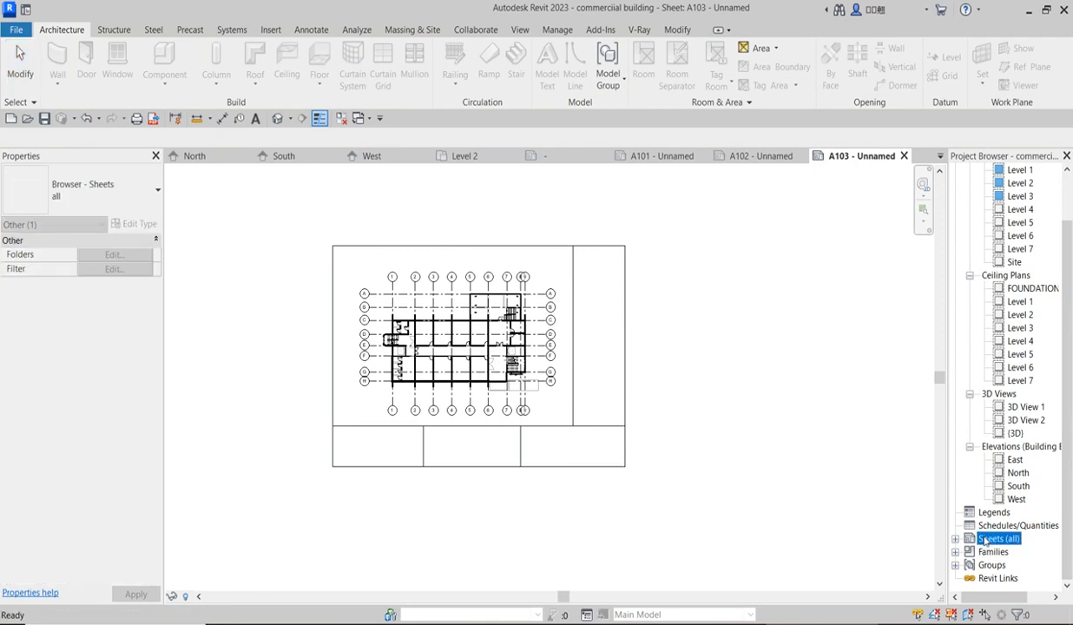
right_click(986, 540)
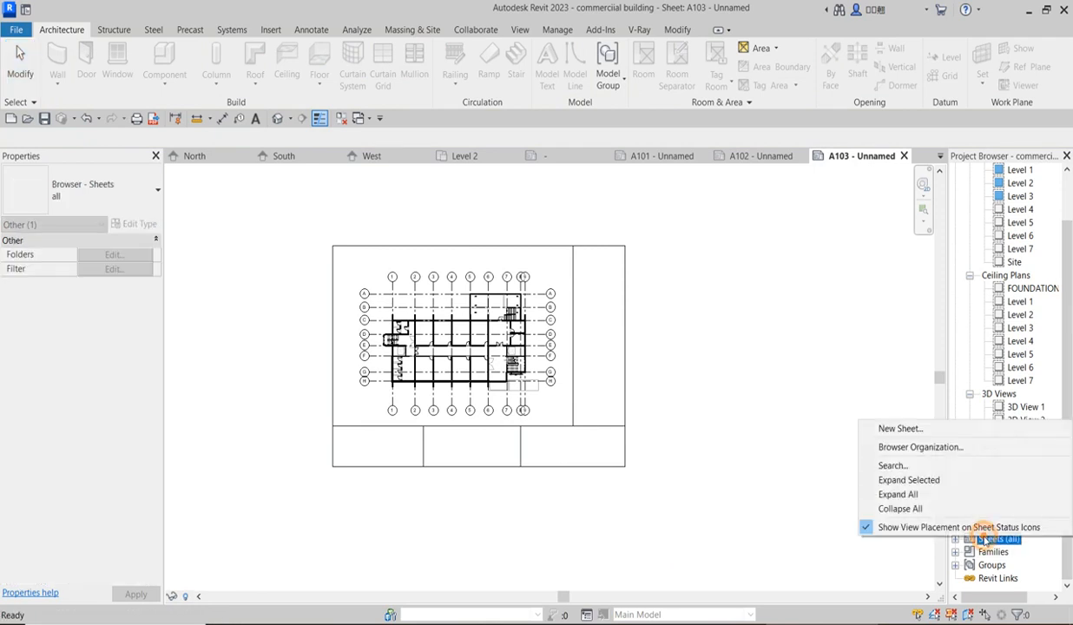
left_click(900, 429)
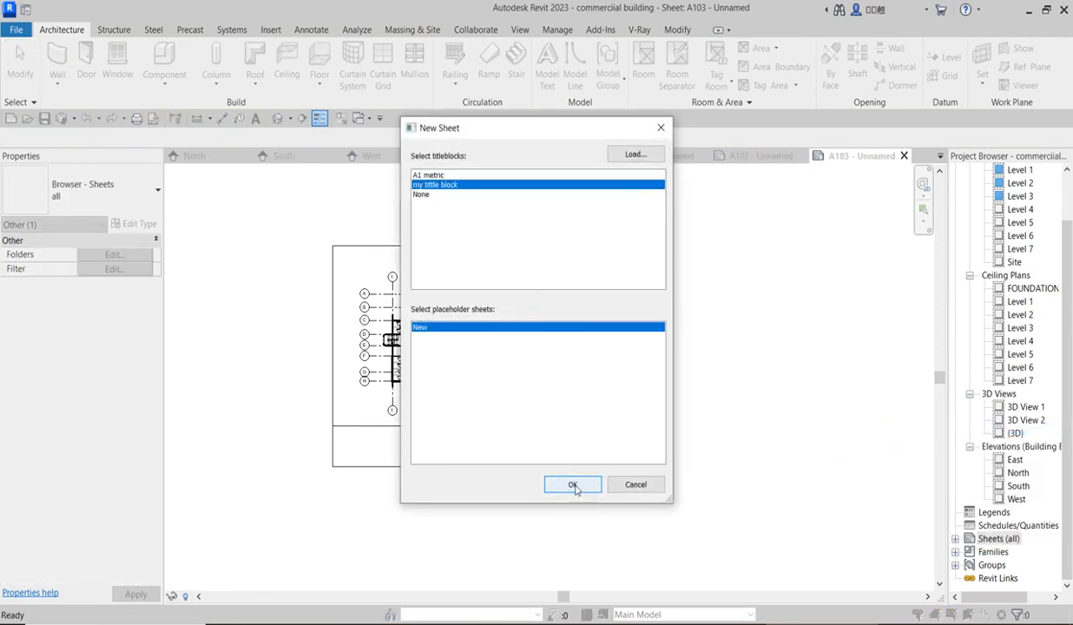
left_click(574, 489)
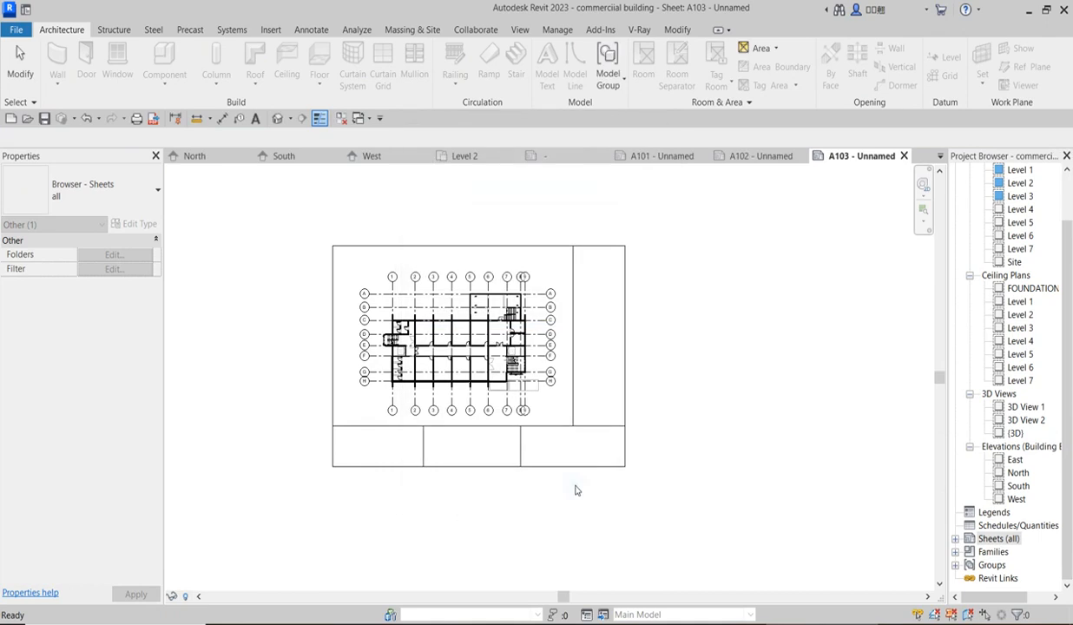
Place the South elevation on sheet A104 and shift its viewport upward, clear of the lower title block cells.
left_click(1018, 486)
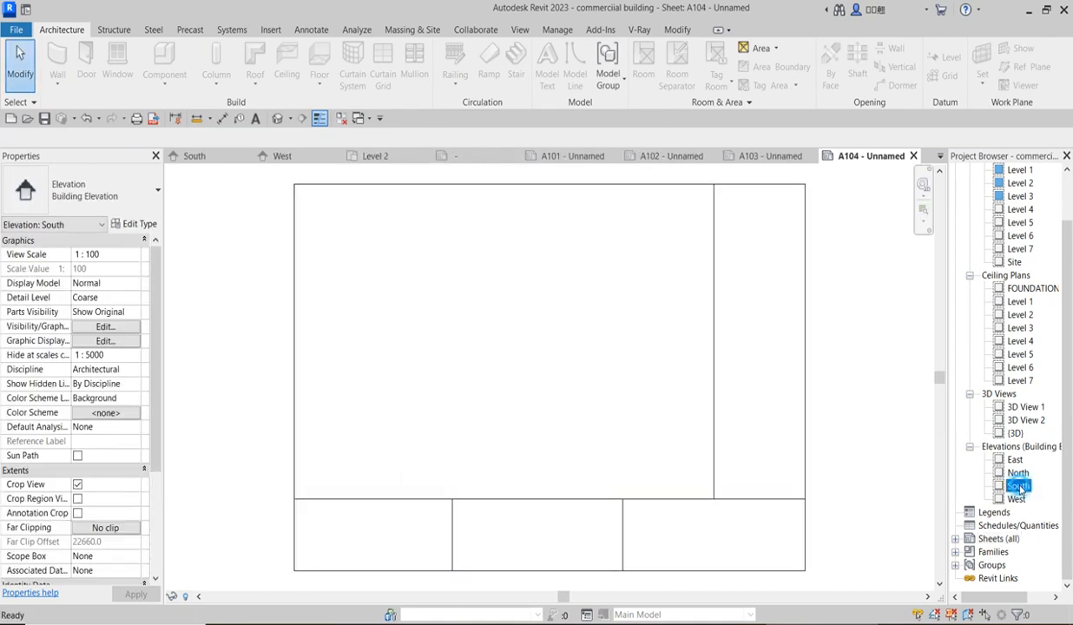
left_click_drag(512, 363, 505, 354)
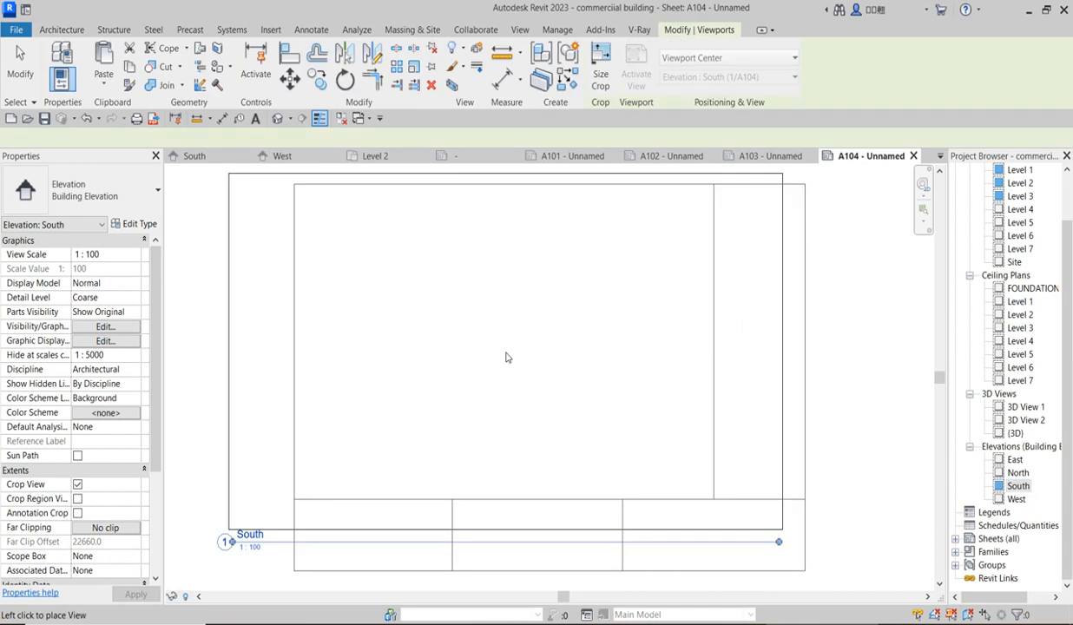
left_click(523, 350)
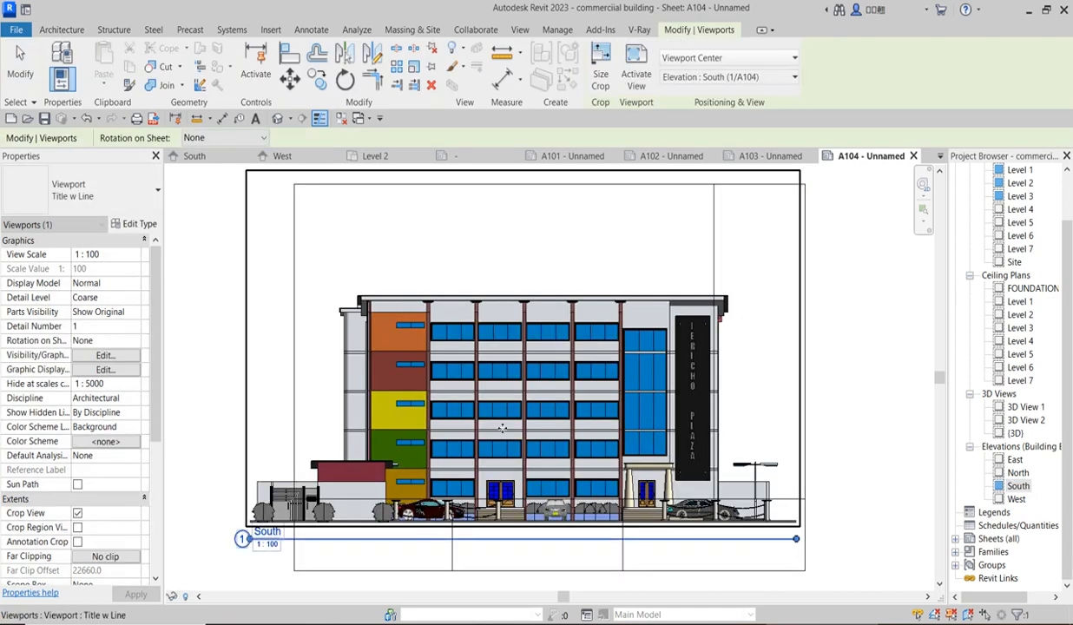
left_click(403, 321)
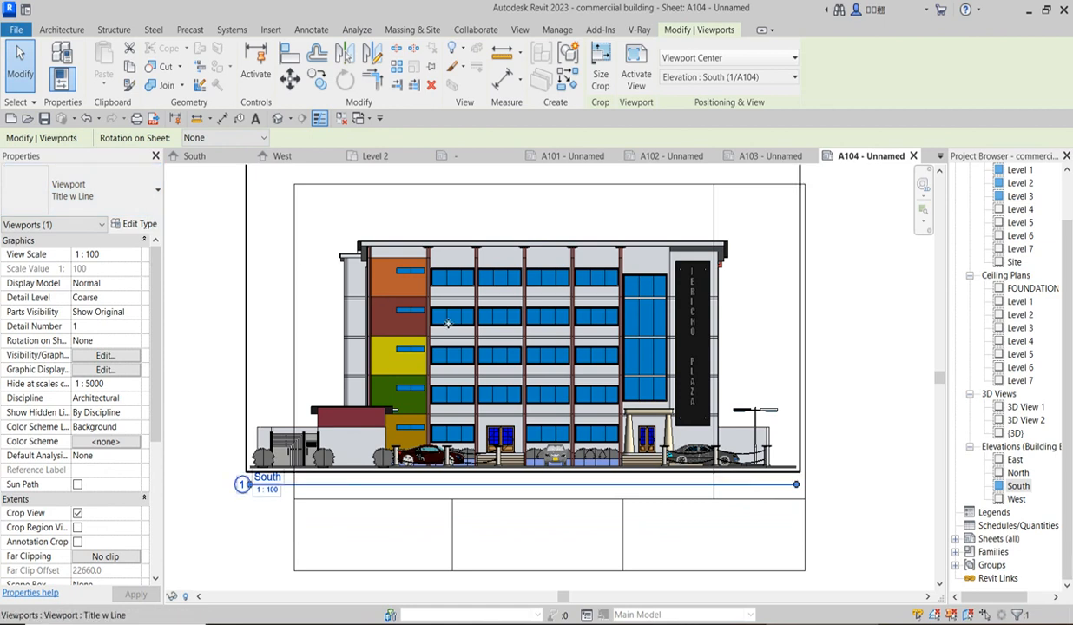
Set the South viewport to a custom view scale of 1:150 and move it inside the sheet's main drawing area.
left_click(130, 257)
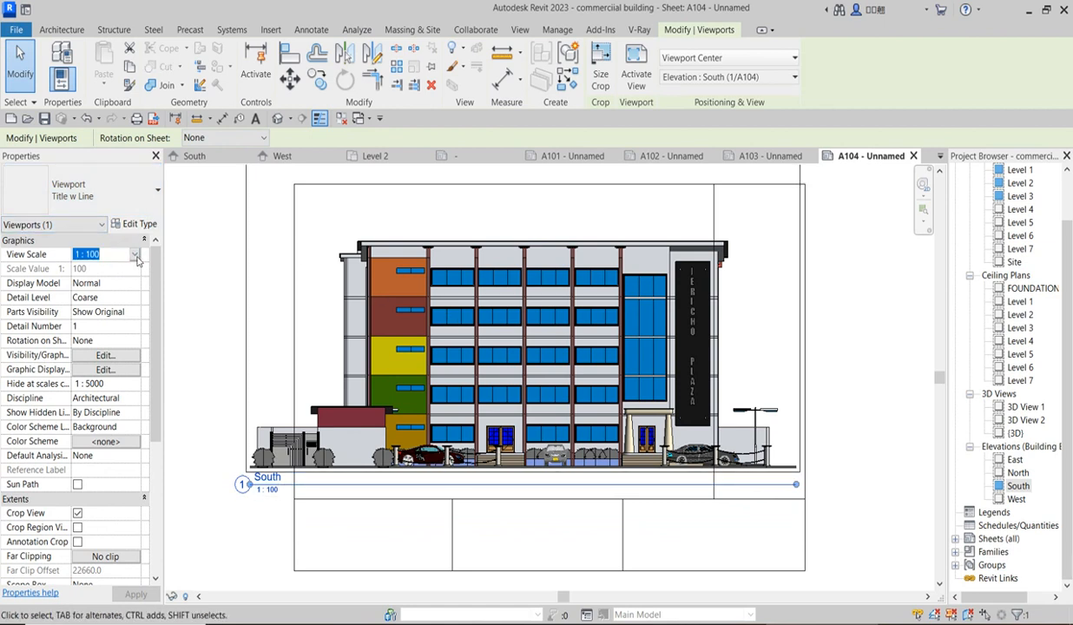
left_click(135, 255)
left_click_drag(133, 295, 129, 269)
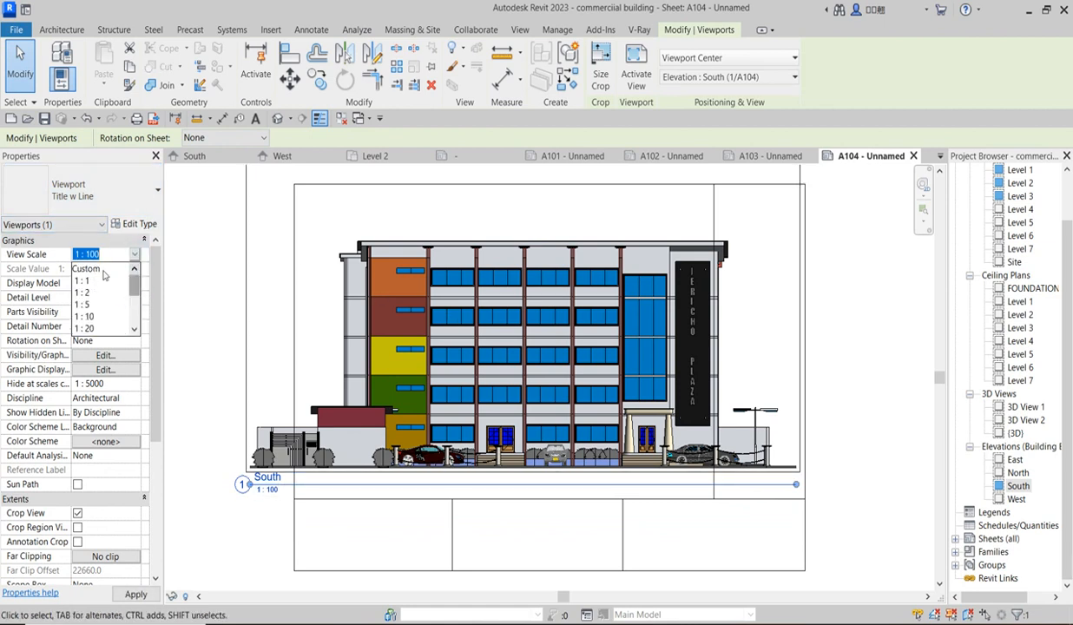
left_click(103, 269)
left_click(104, 270)
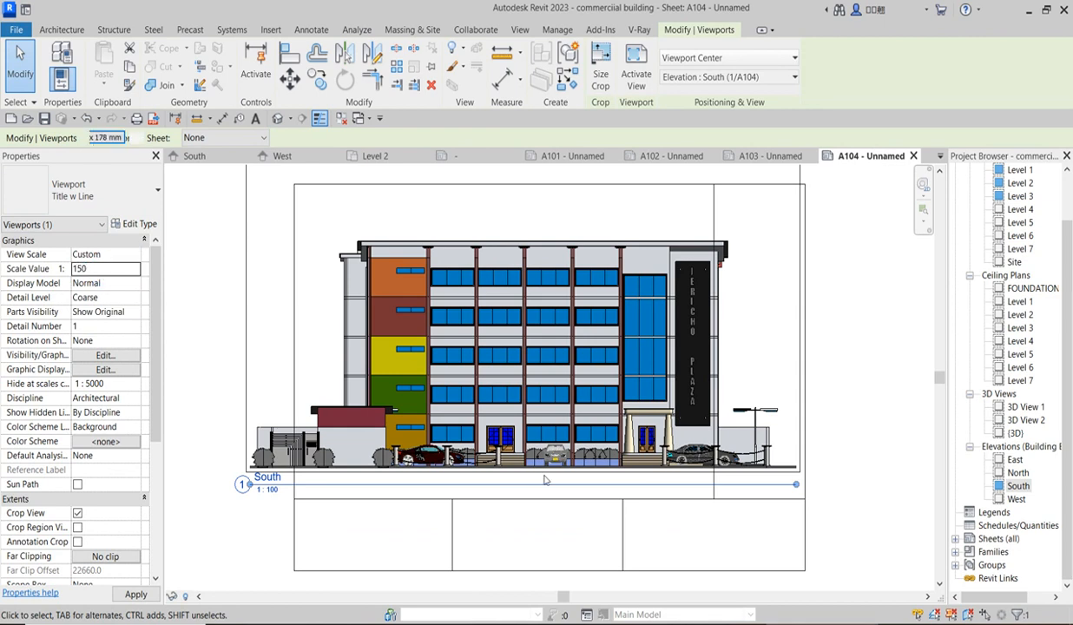
left_click_drag(429, 357, 538, 378)
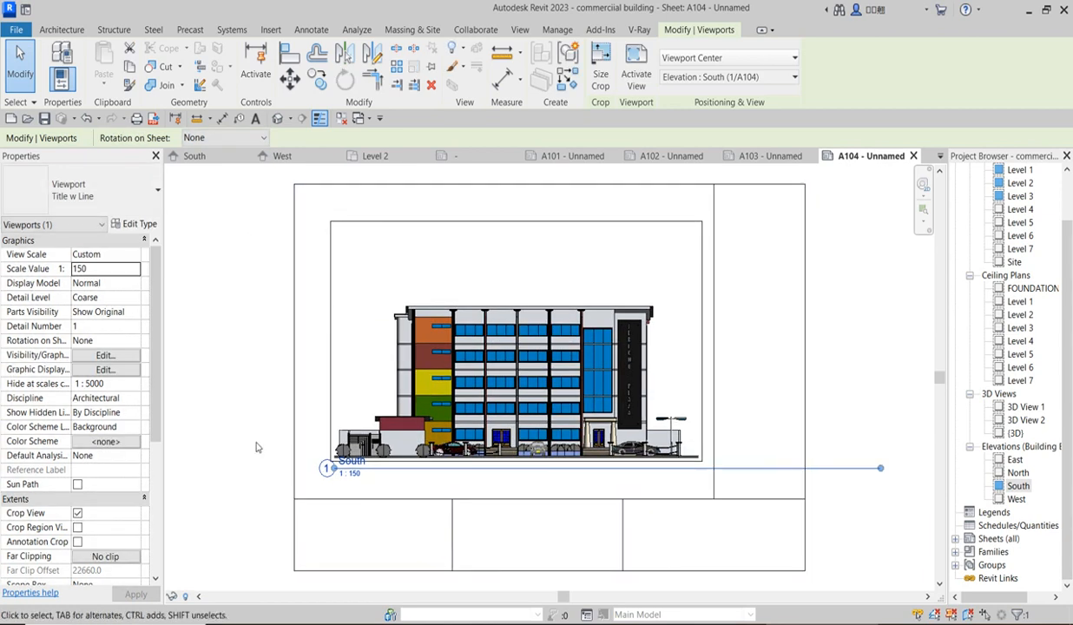
key("Left")
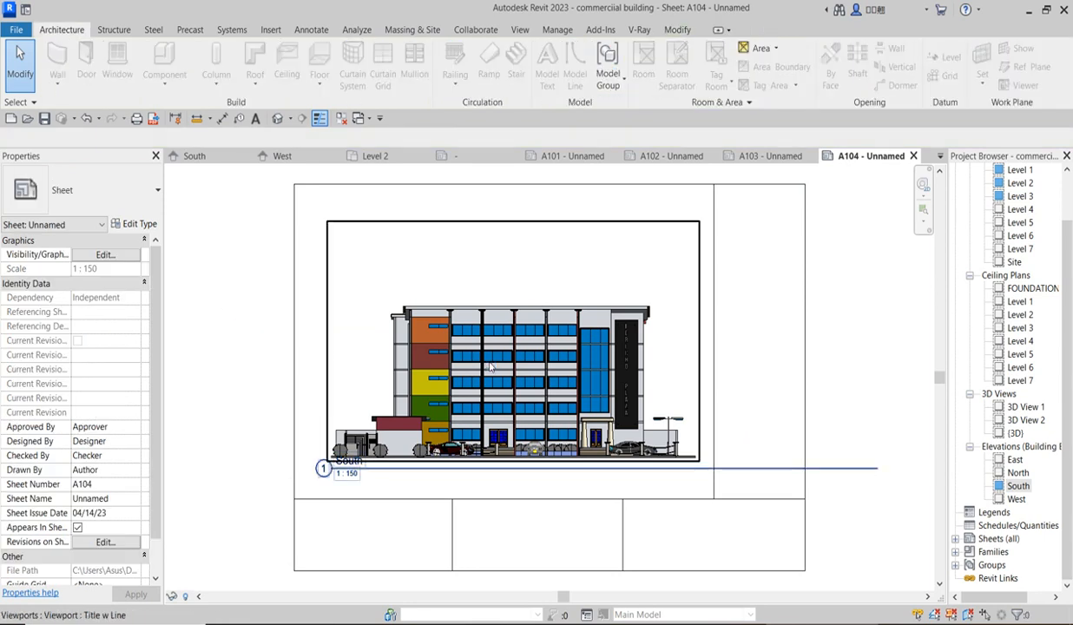
Change the South viewport to the No Title type and deselect it.
left_click(139, 178)
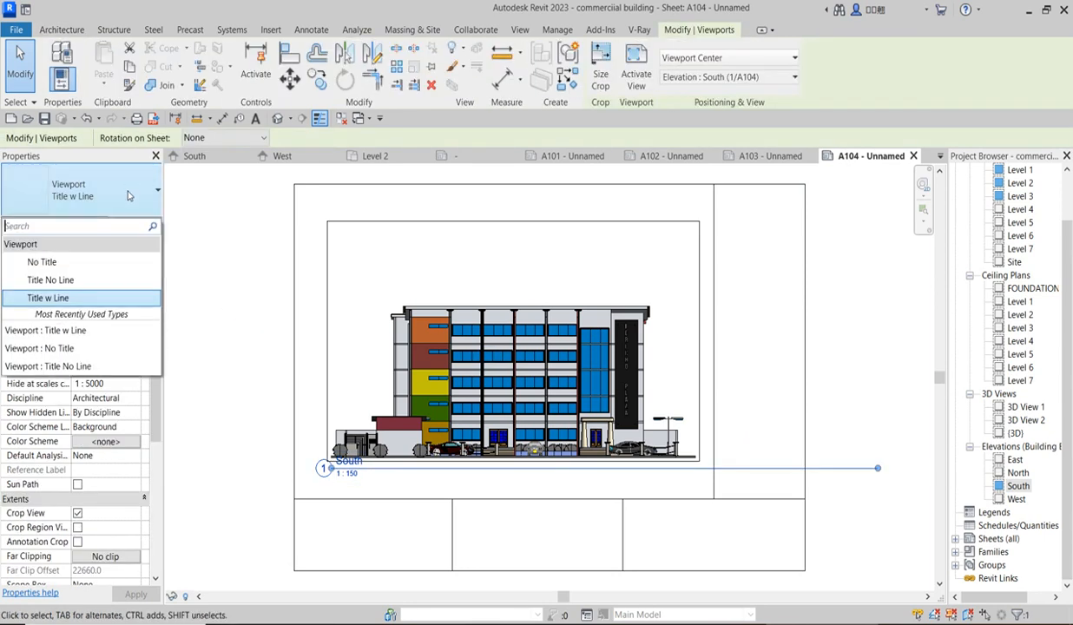
left_click(85, 263)
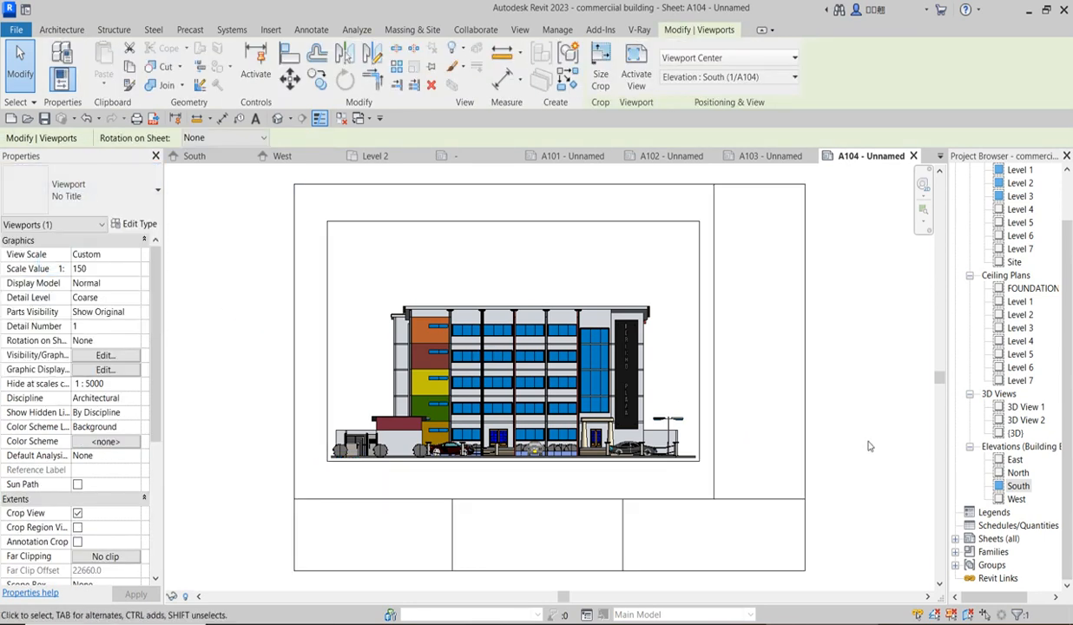
left_click(899, 421)
Activate the South view on the sheet, show its crop region and pull the right and top crop edges slightly inward.
scroll(513, 376, "up", 2)
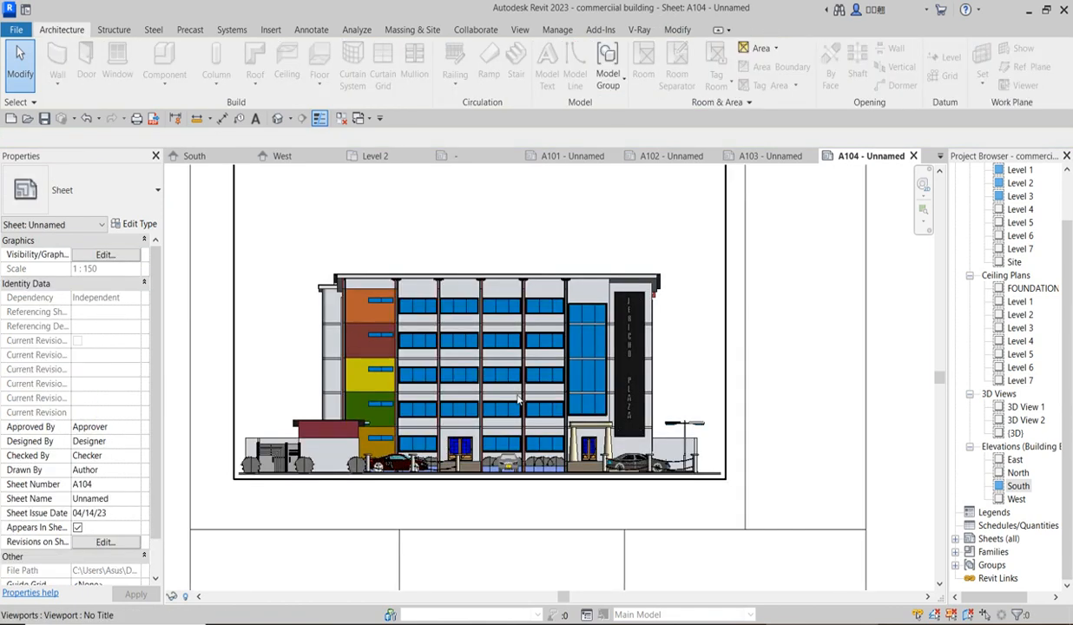
scroll(499, 382, "down", 3)
double_click(534, 369)
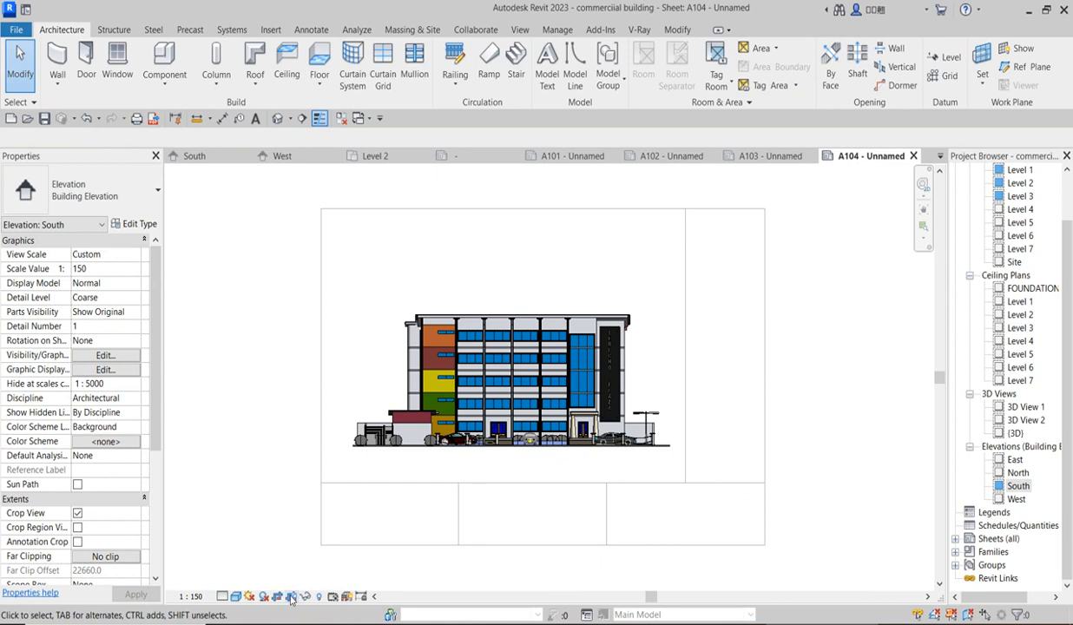
left_click(291, 598)
left_click(415, 245)
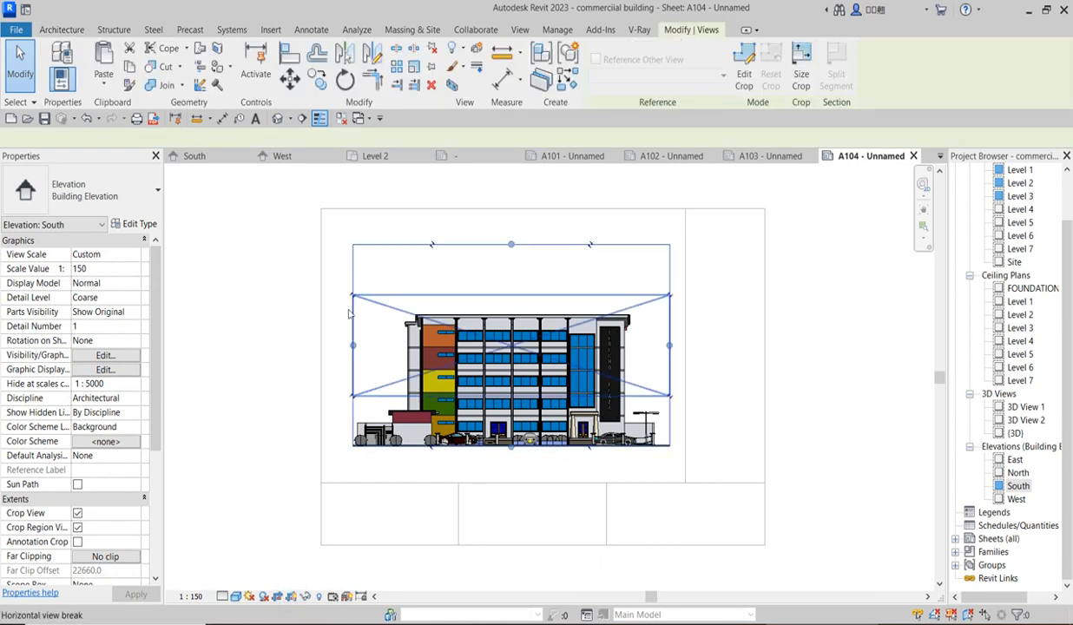
left_click_drag(354, 347, 363, 353)
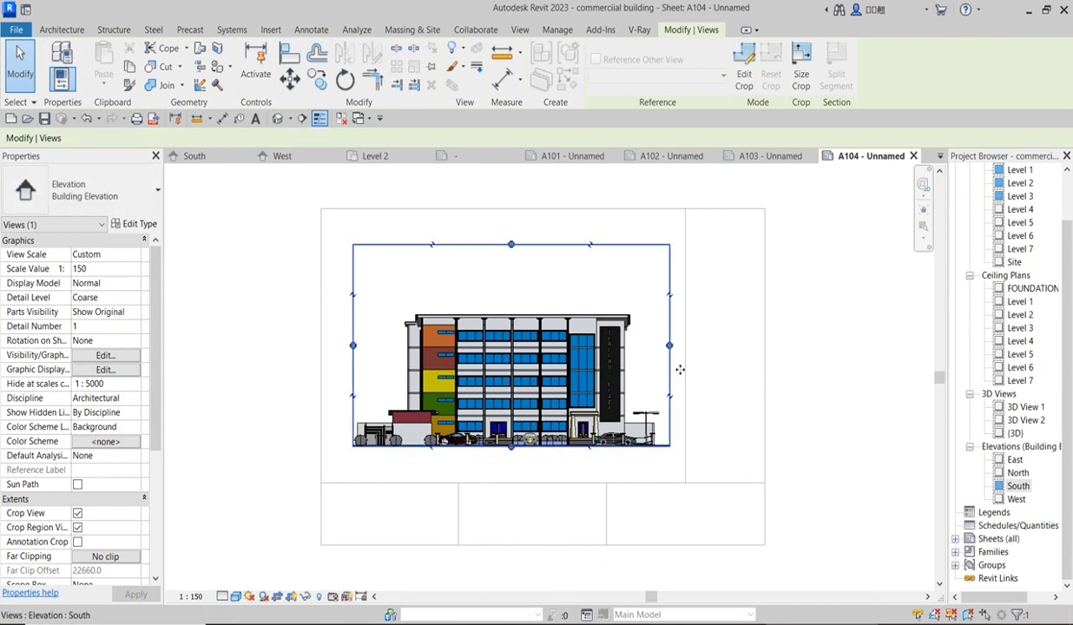
left_click_drag(669, 346, 655, 345)
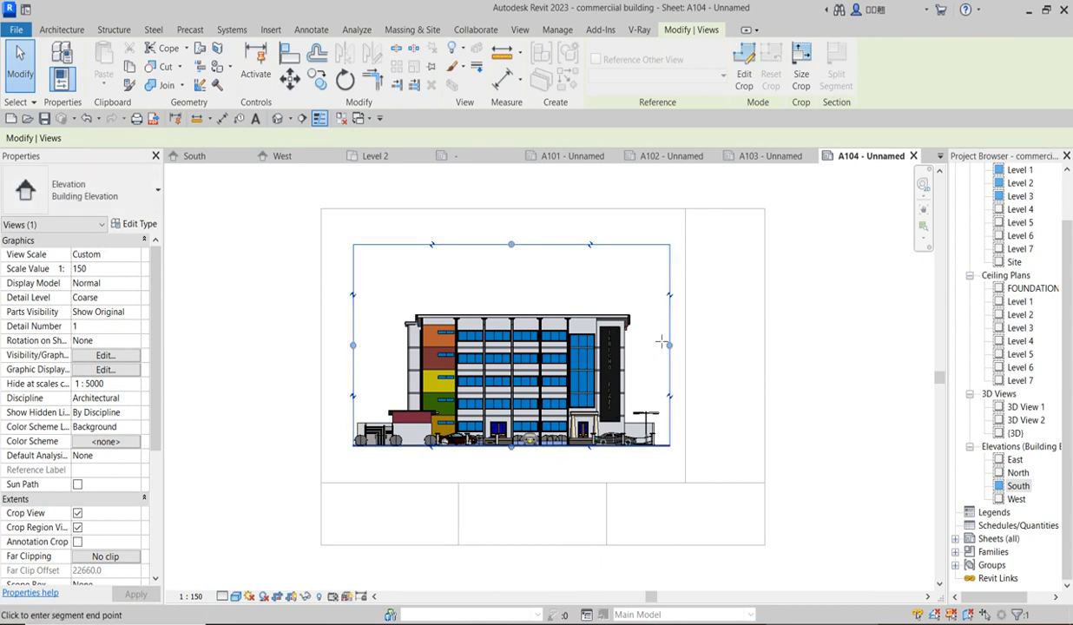
left_click_drag(505, 247, 503, 259)
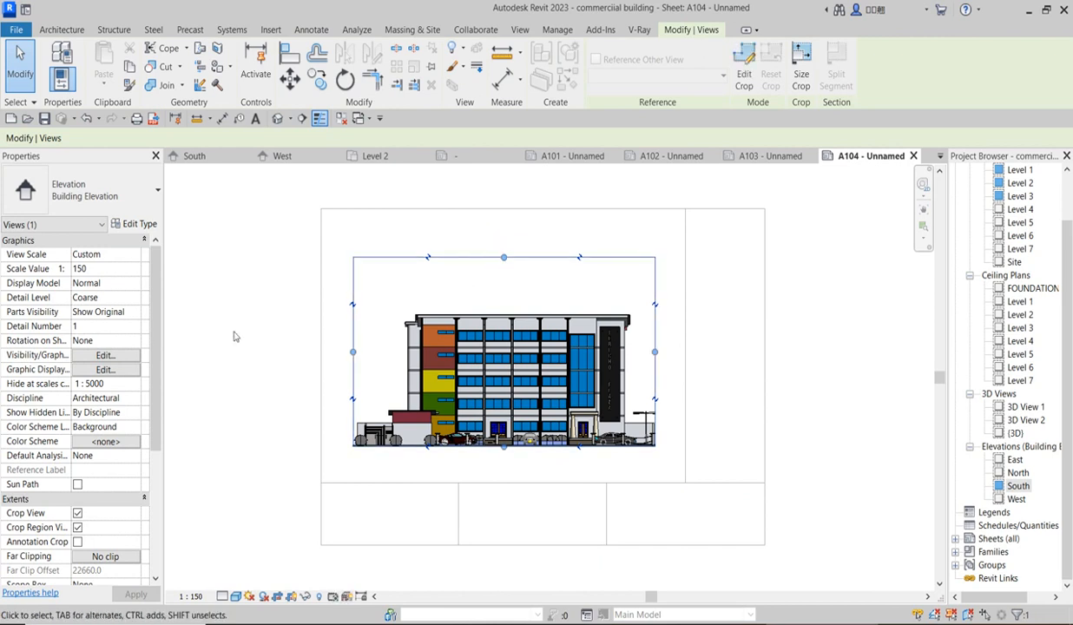
left_click(265, 331)
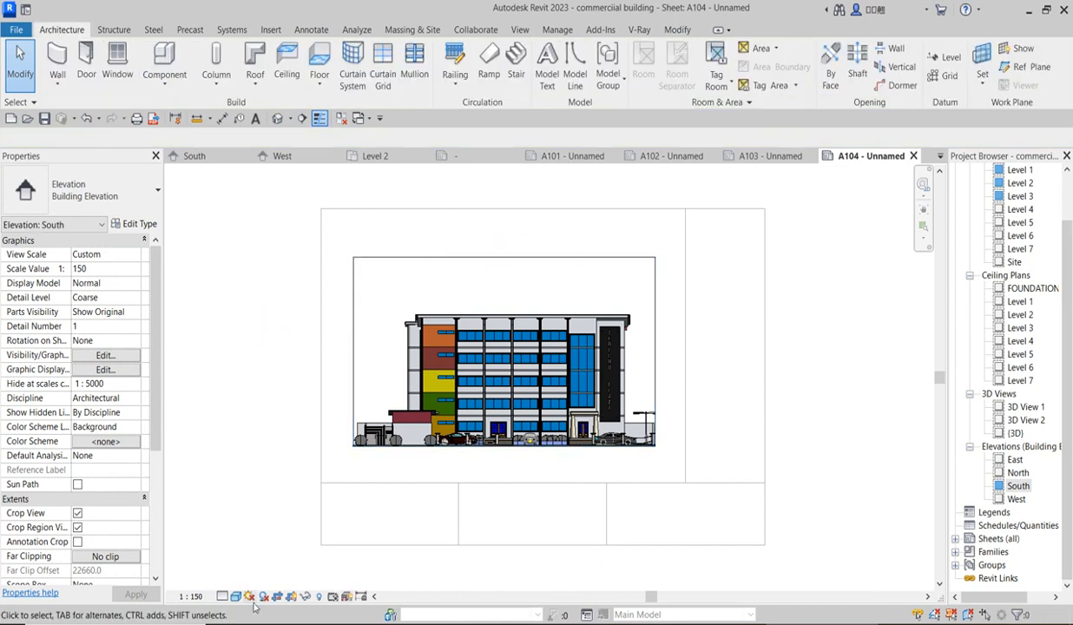
Hide the South view's crop region and deactivate the view to return to the sheet.
left_click(289, 596)
double_click(300, 312)
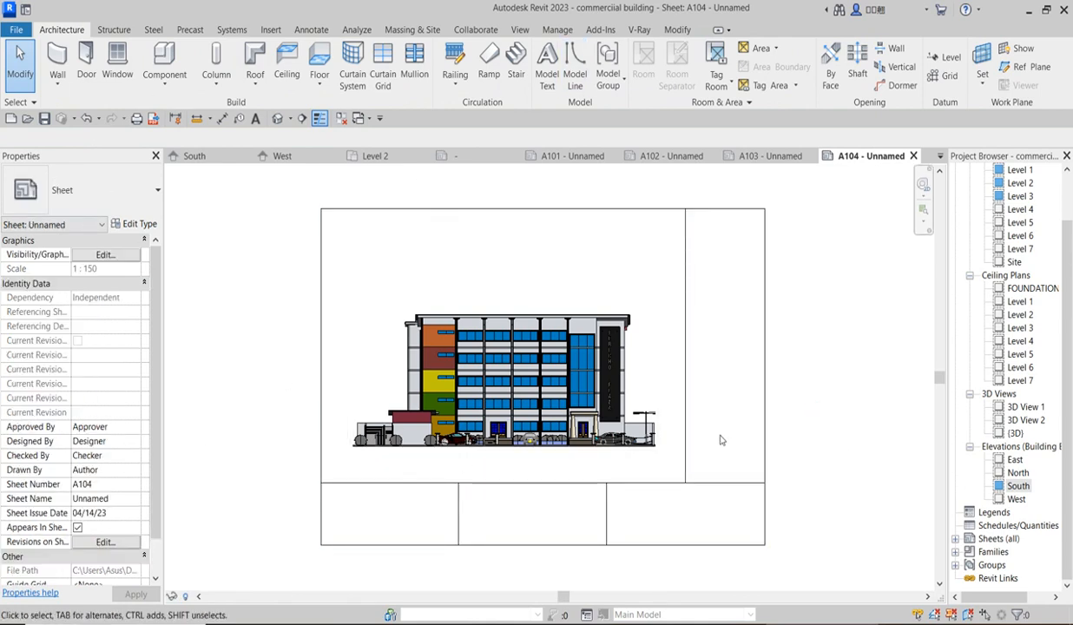
scroll(235, 450, "up", 3)
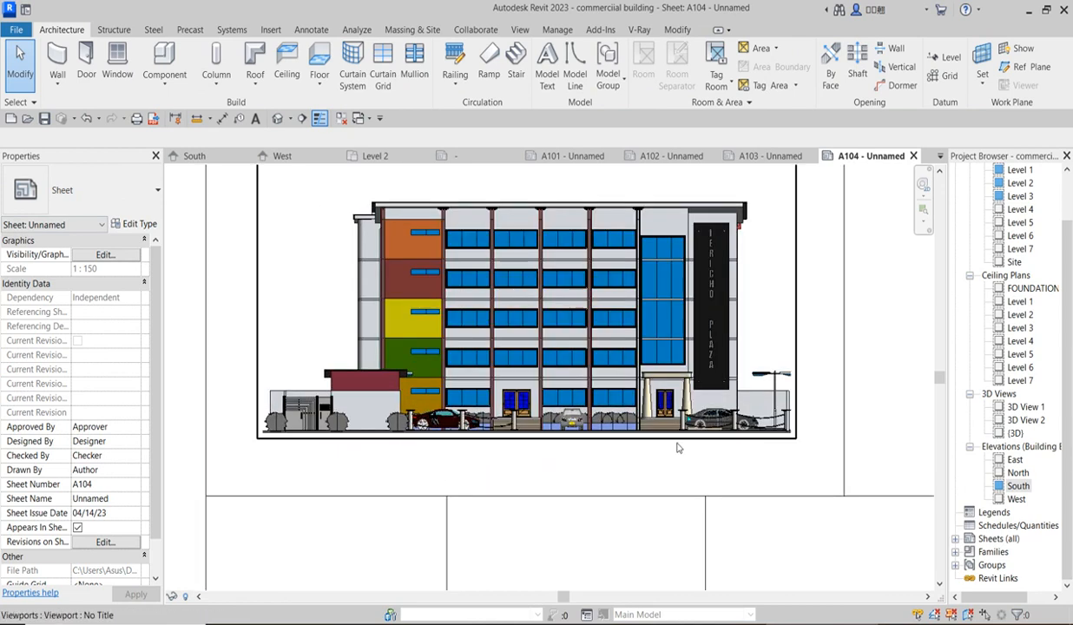
scroll(581, 447, "down", 2)
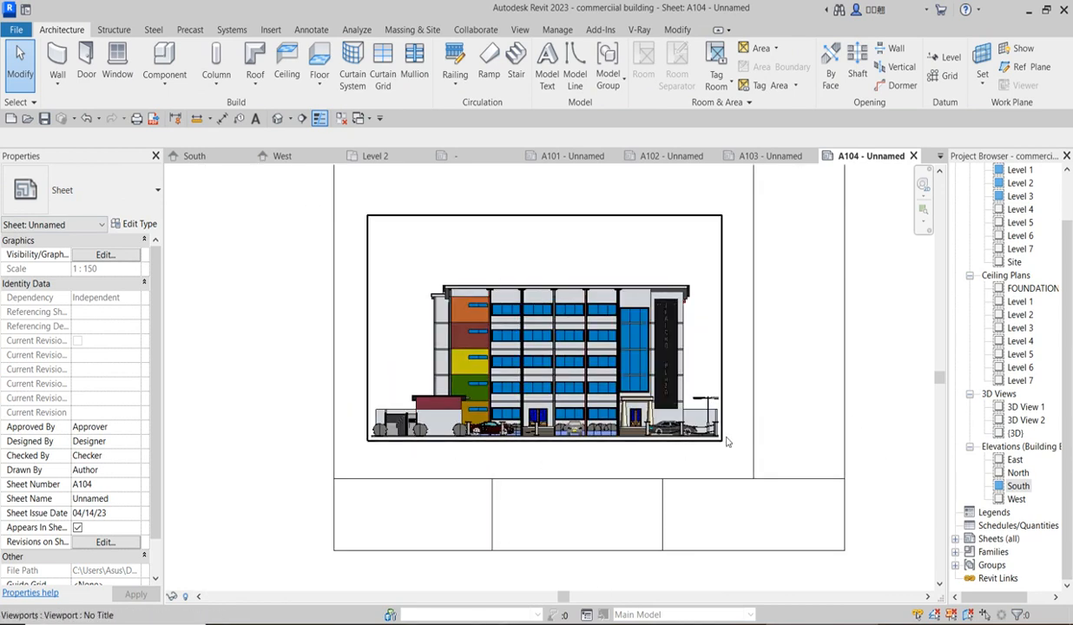
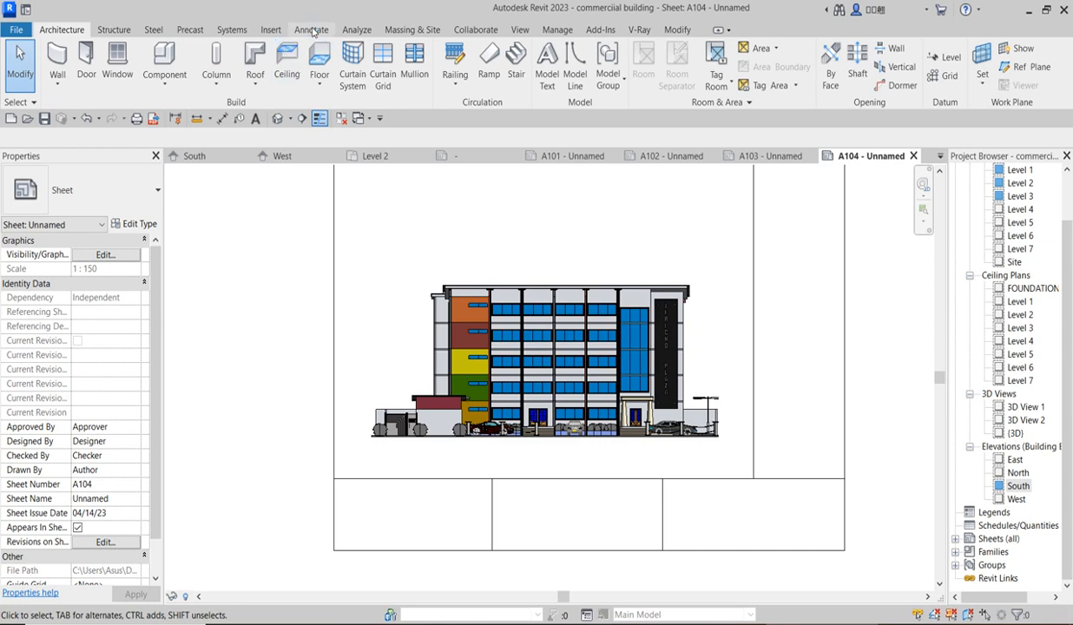
Draw a horizontal Thin Lines detail line about 345 mm long across the drawing area at the South elevation's ground level.
left_click(320, 33)
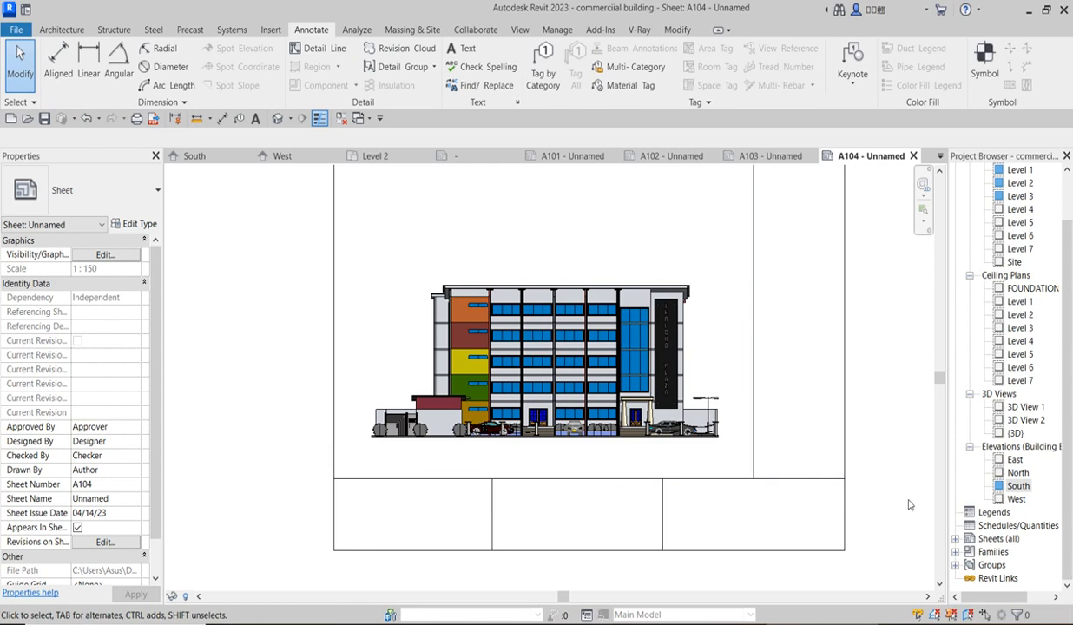
left_click(317, 48)
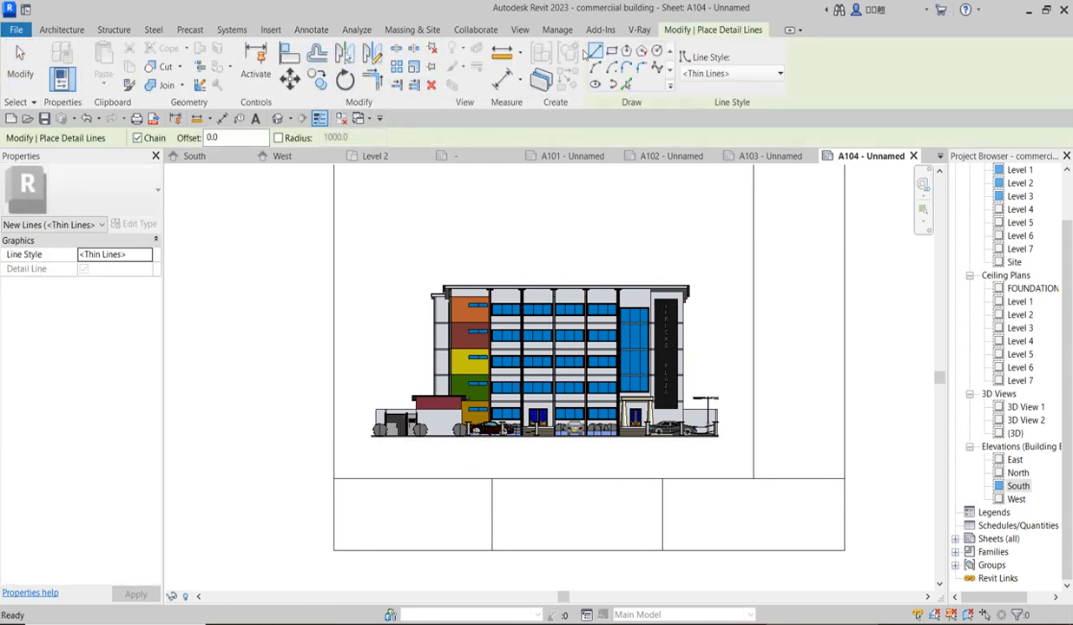
left_click(335, 438)
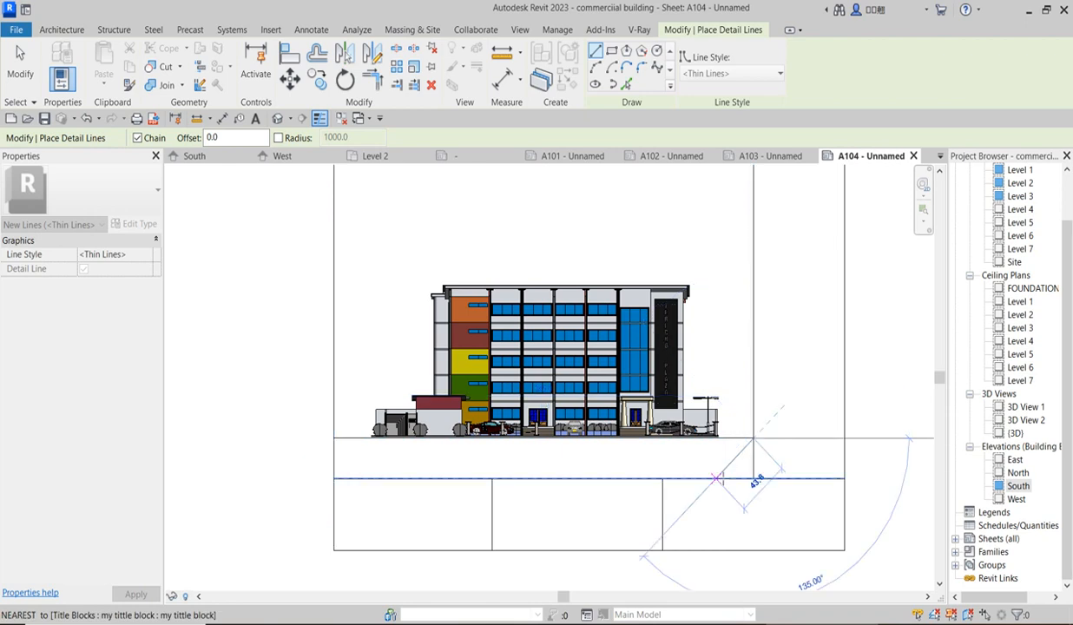
scroll(712, 471, "up", 2)
right_click(758, 462)
left_click(757, 231)
right_click(719, 215)
left_click(745, 230)
scroll(741, 433, "up", 3)
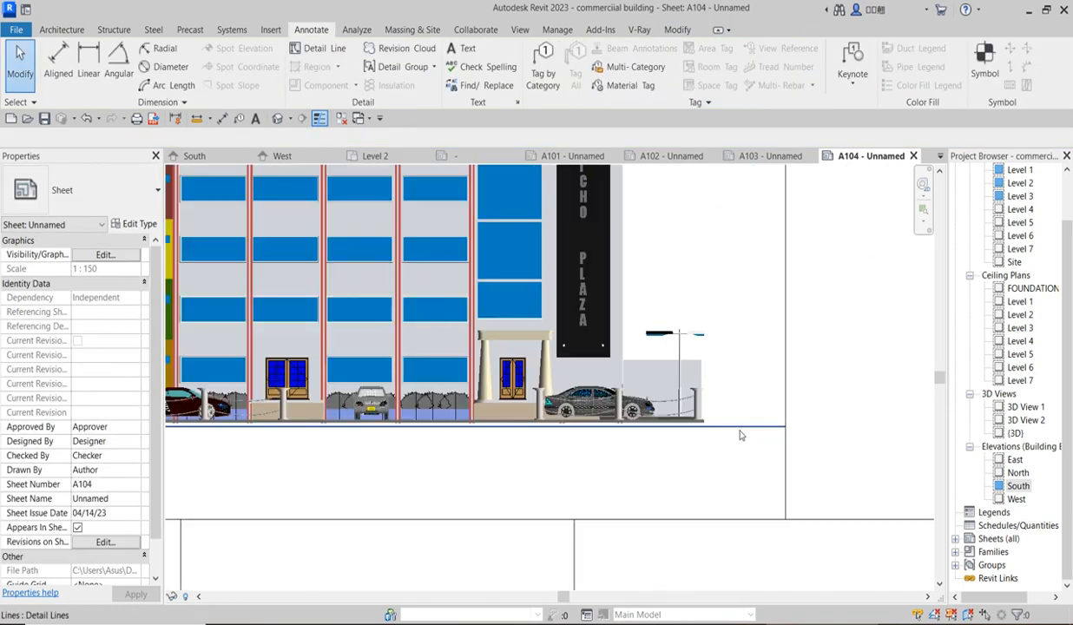
Nudge the horizontal detail line slightly upward to meet the elevation's ground line and deselect it.
left_click(739, 427)
key("Up")
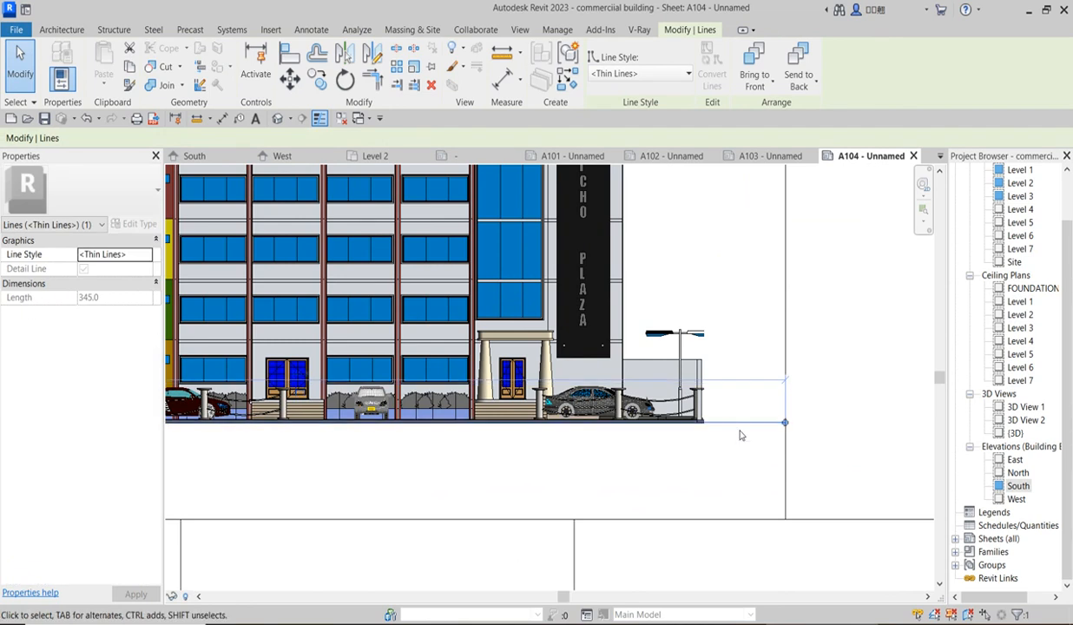
left_click(747, 449)
scroll(749, 461, "down", 5)
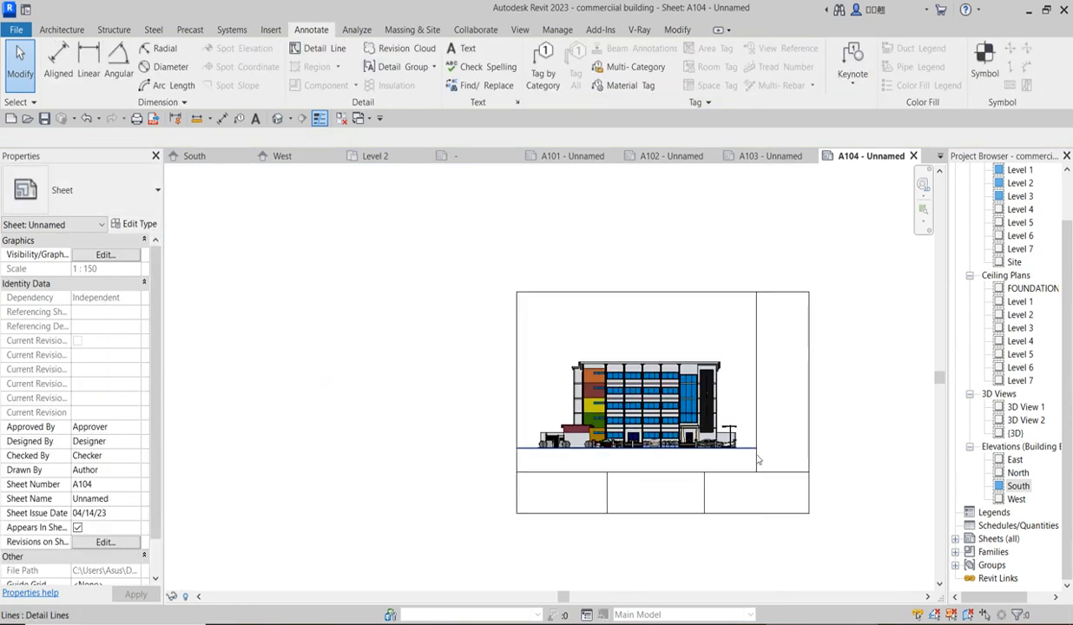
scroll(518, 451, "up", 2)
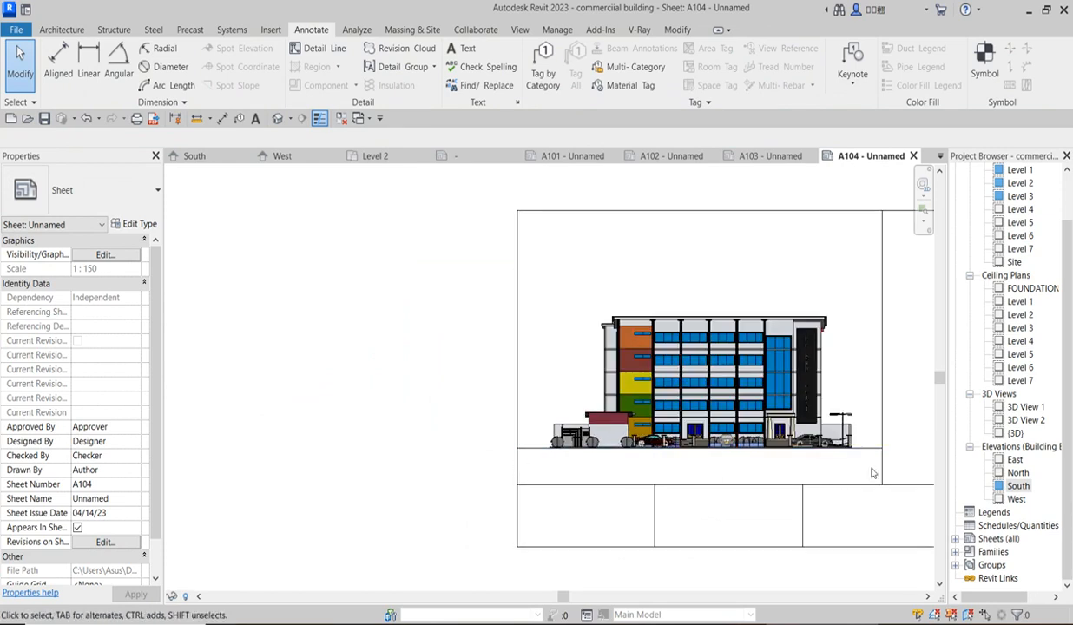
scroll(568, 462, "down", 2)
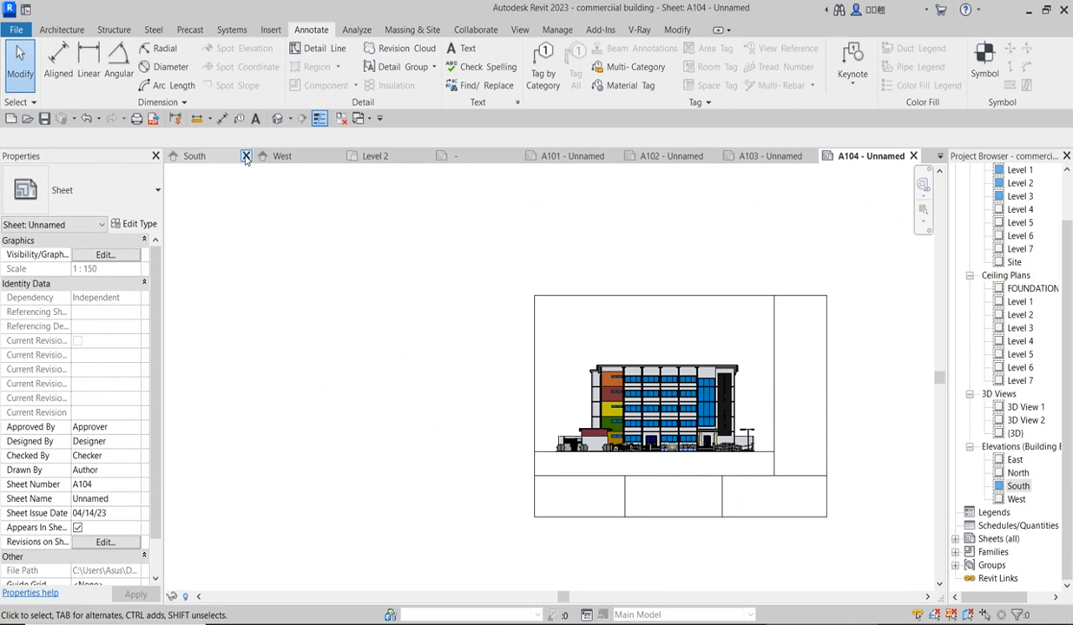
Nudge the South elevation viewport slightly to the right on sheet A104 and deselect it.
scroll(847, 539, "down", 2)
scroll(834, 505, "up", 2)
left_click(664, 379)
scroll(664, 379, "up", 3)
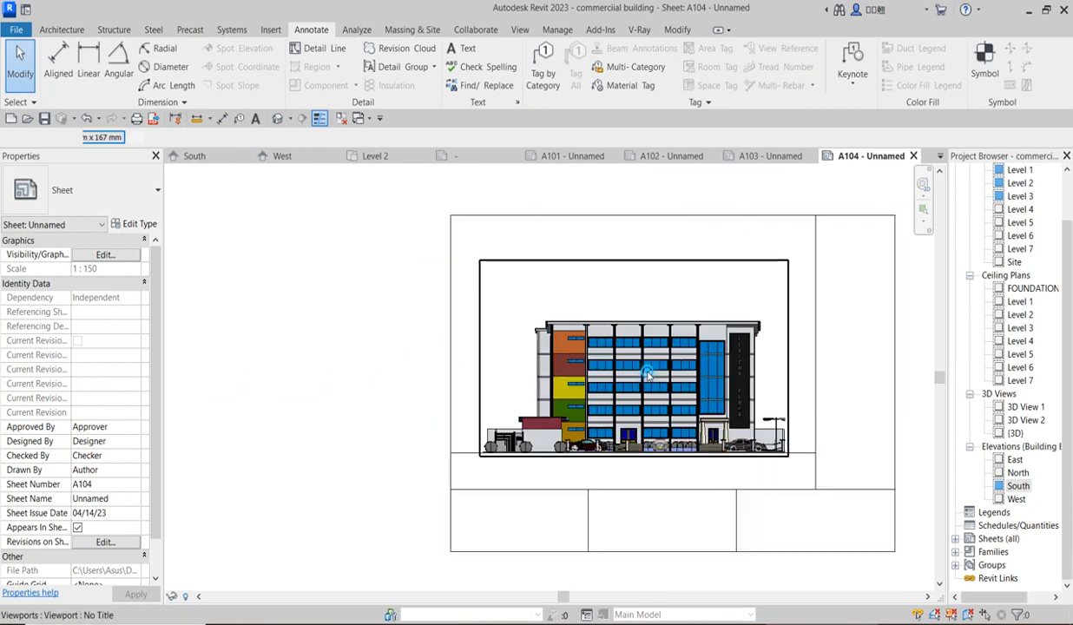
left_click(647, 375)
left_click(439, 400)
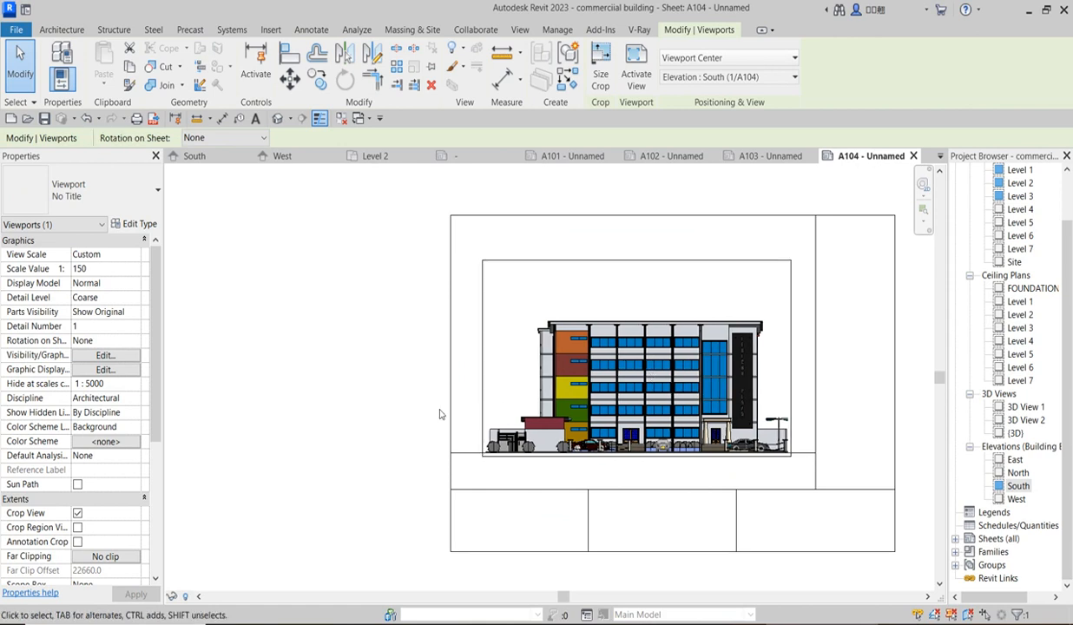
scroll(361, 368, "down", 1)
scroll(362, 368, "down", 2)
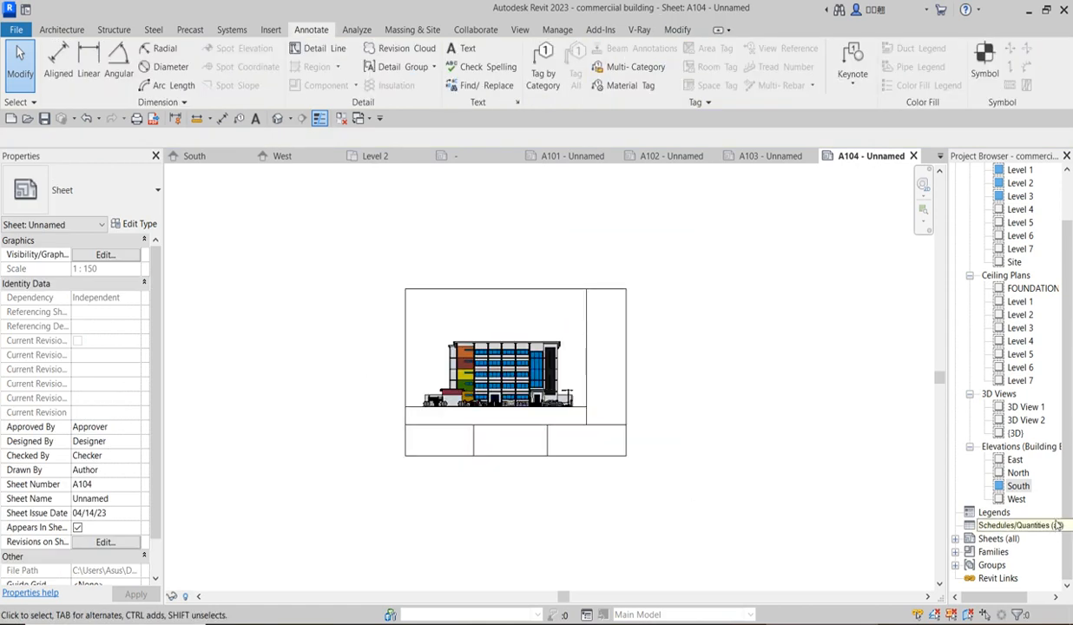
Create a new sheet using the "my tittle block" title block.
left_click(1018, 486)
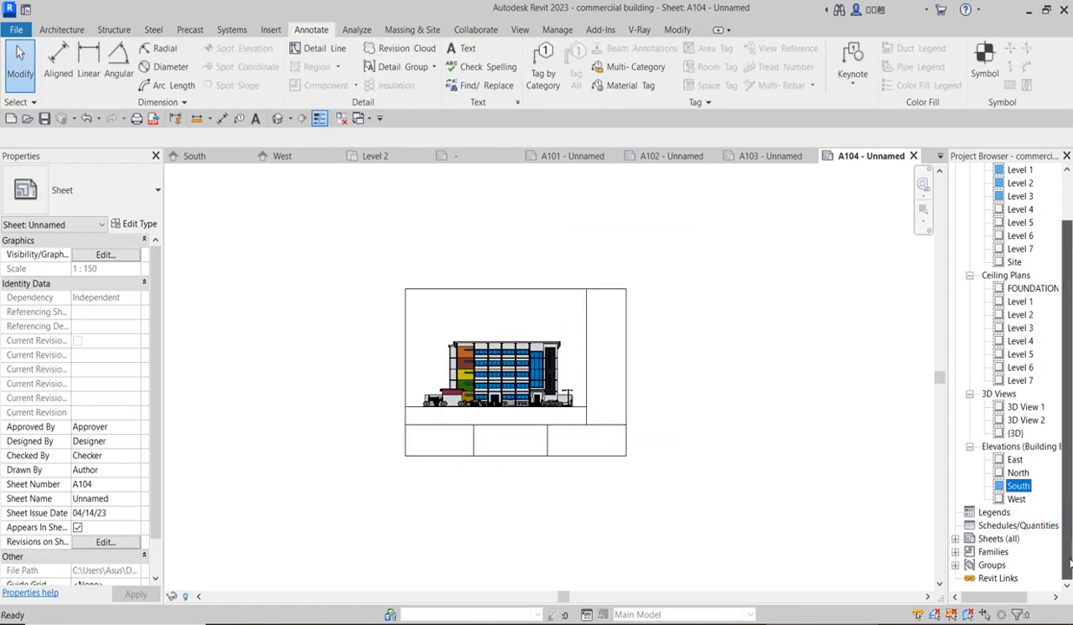
left_click(956, 538)
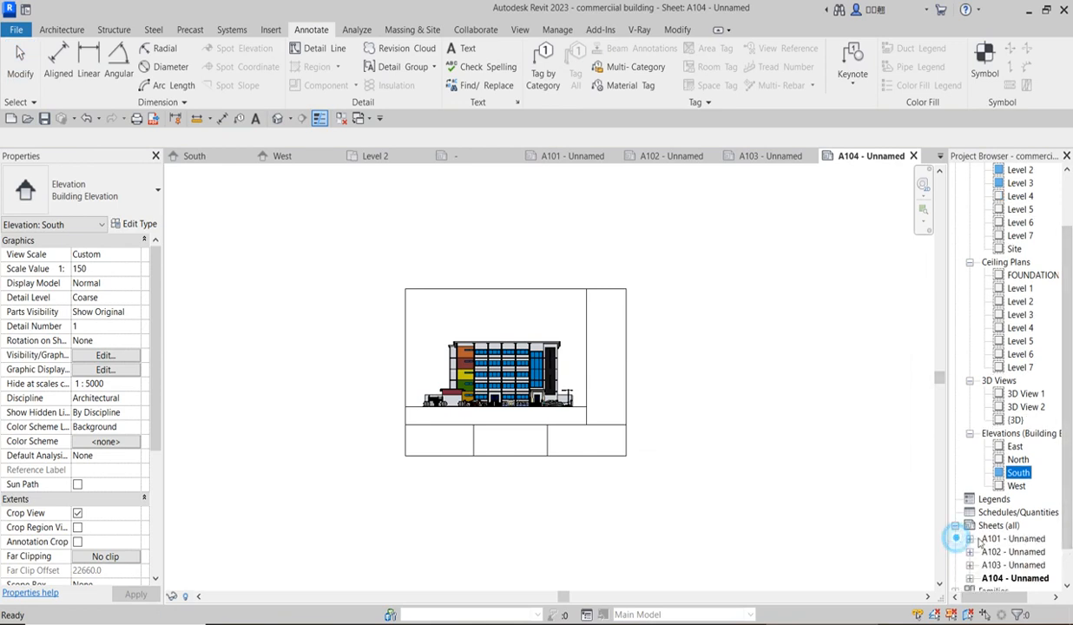
left_click(997, 527)
right_click(997, 527)
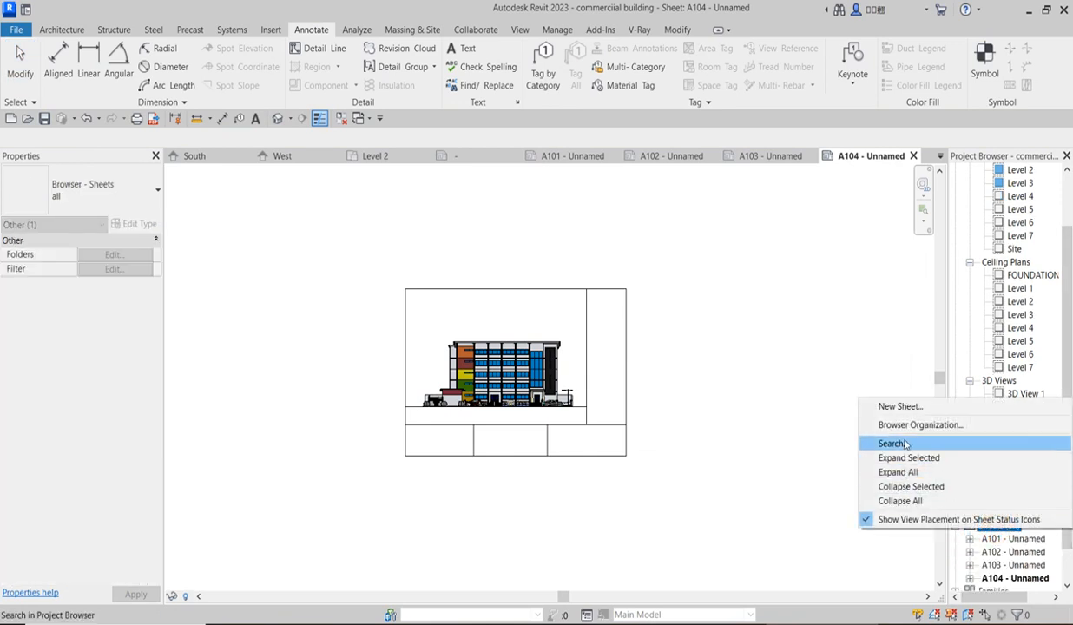
left_click(903, 408)
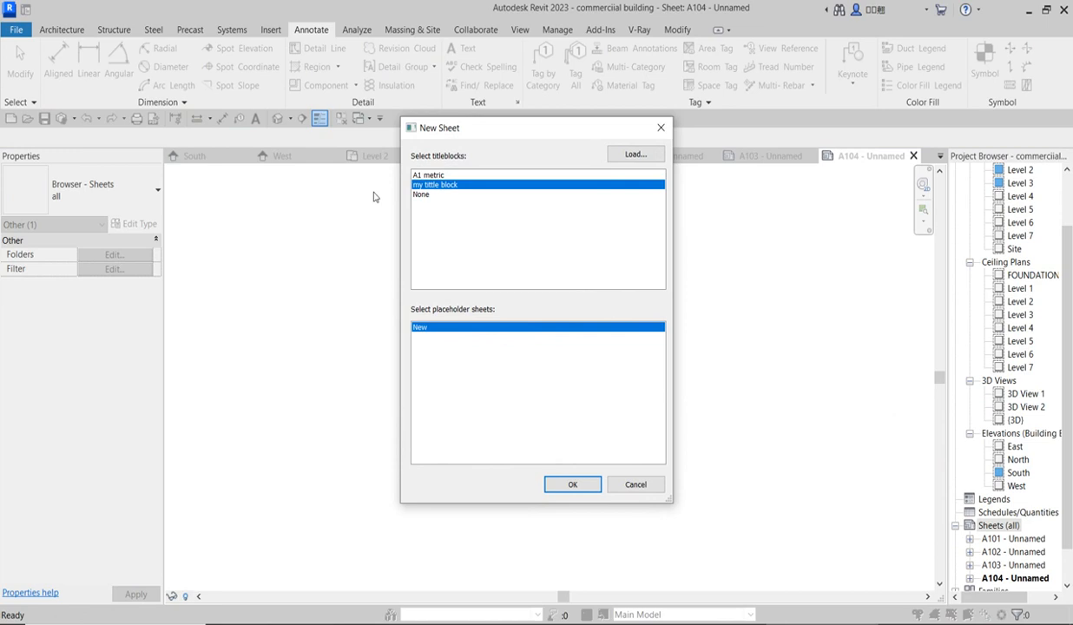
left_click(570, 487)
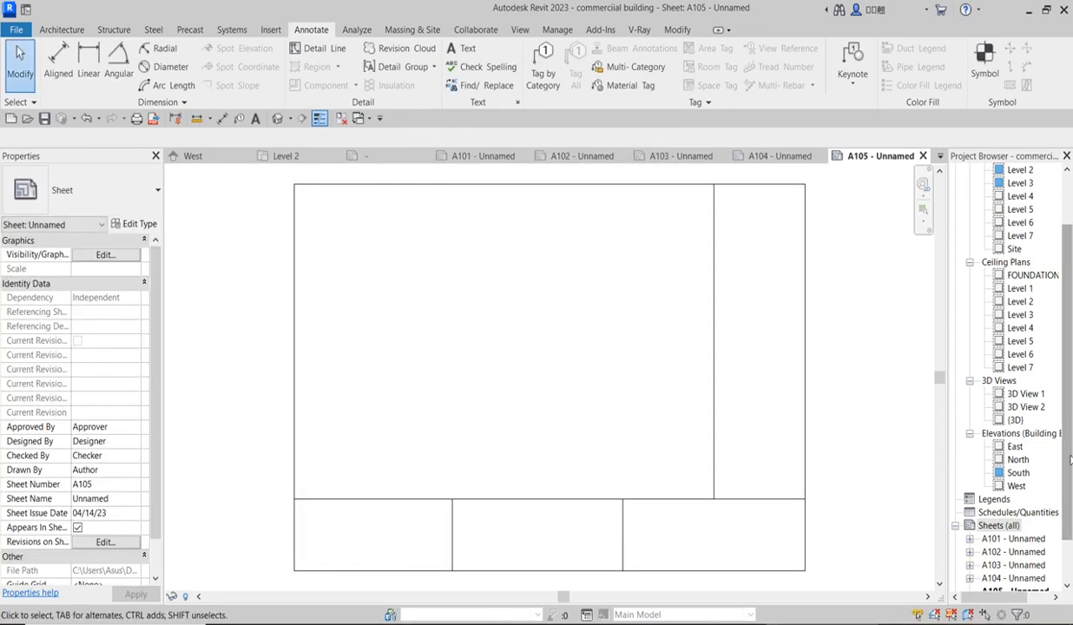
Place the West elevation on the new sheet and raise its viewport above the bottom title strip.
left_click(1016, 486)
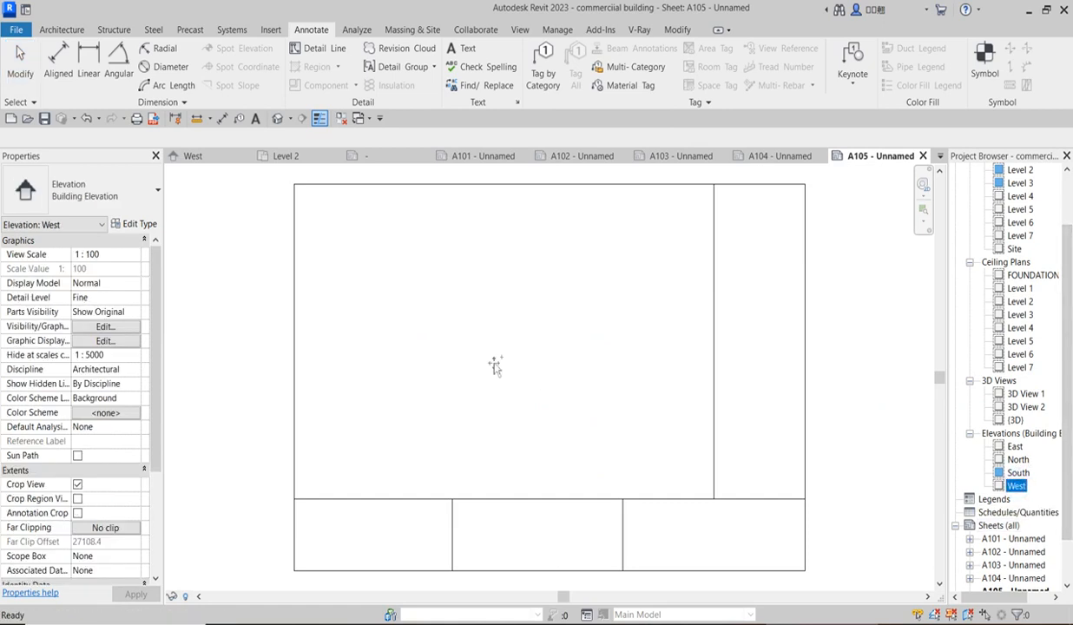
left_click_drag(503, 352, 497, 348)
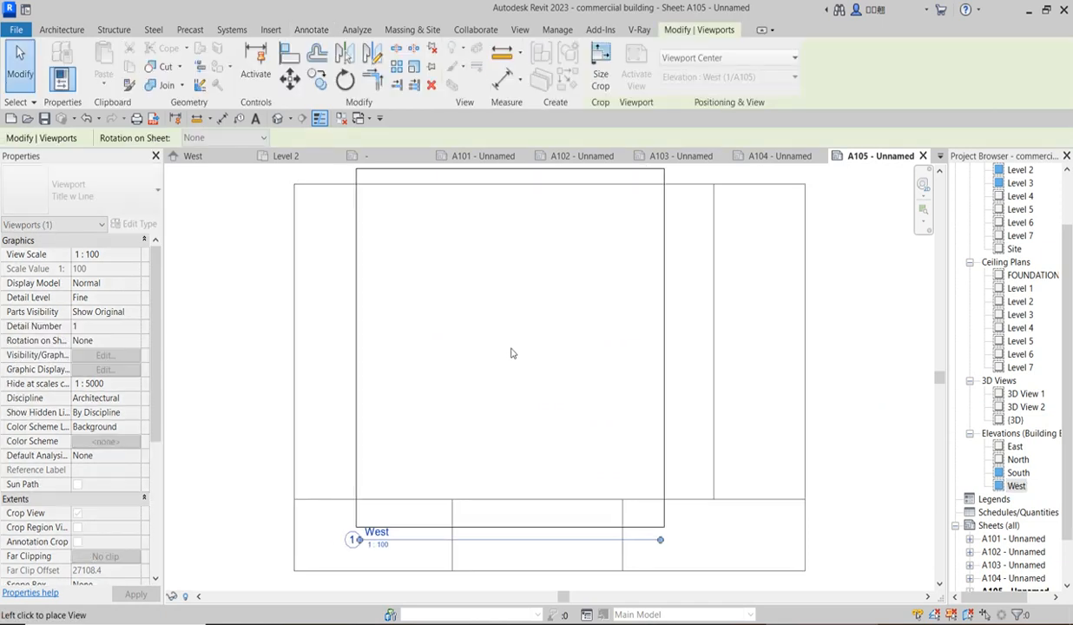
left_click(517, 349)
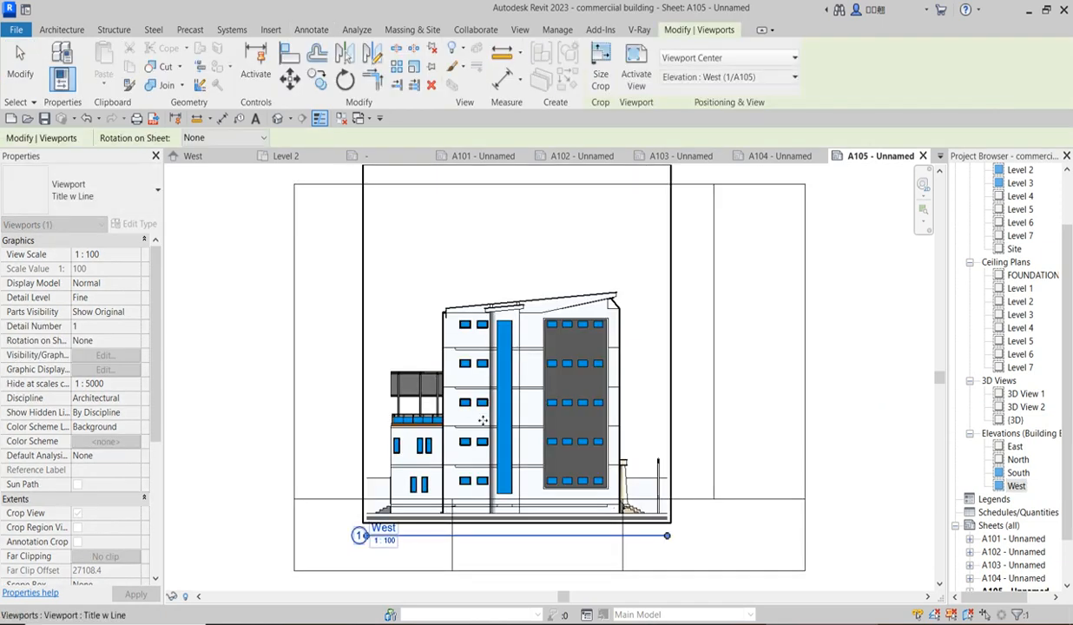
left_click_drag(469, 365, 468, 300)
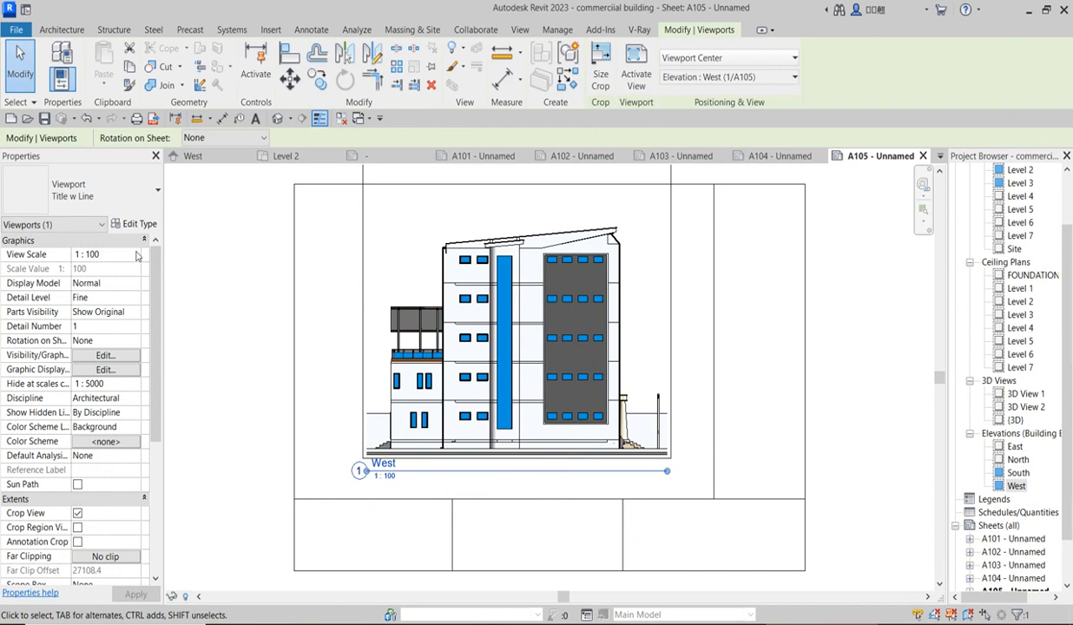
Set the West viewport to a custom 1:150 scale, centre it in the drawing area and change its type to No Title.
left_click(135, 254)
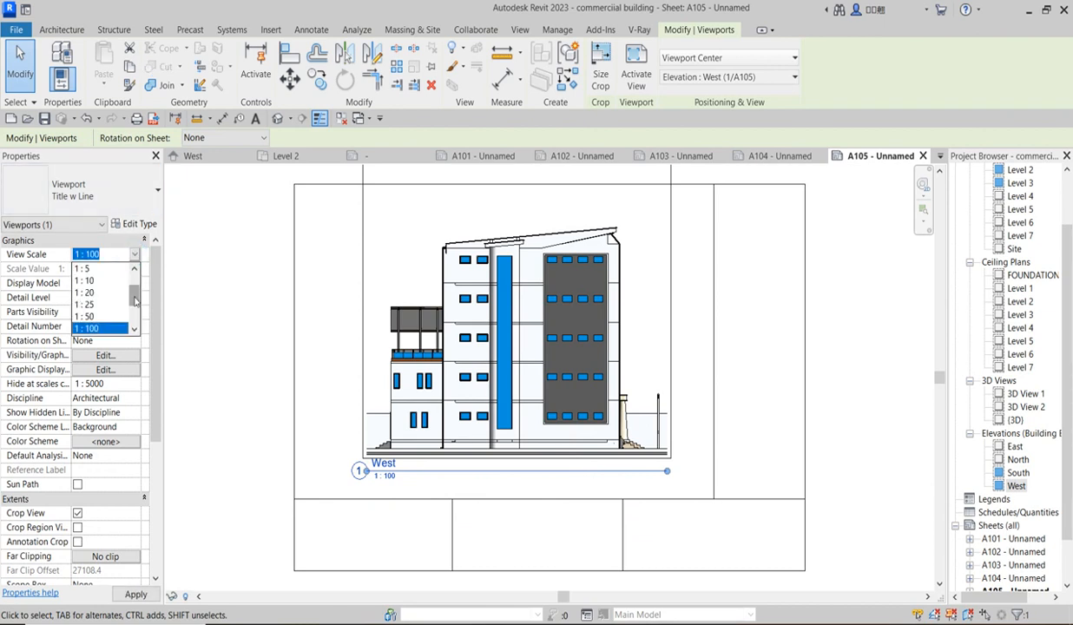
scroll(113, 287, "up", 5)
left_click(83, 269)
left_click(99, 270)
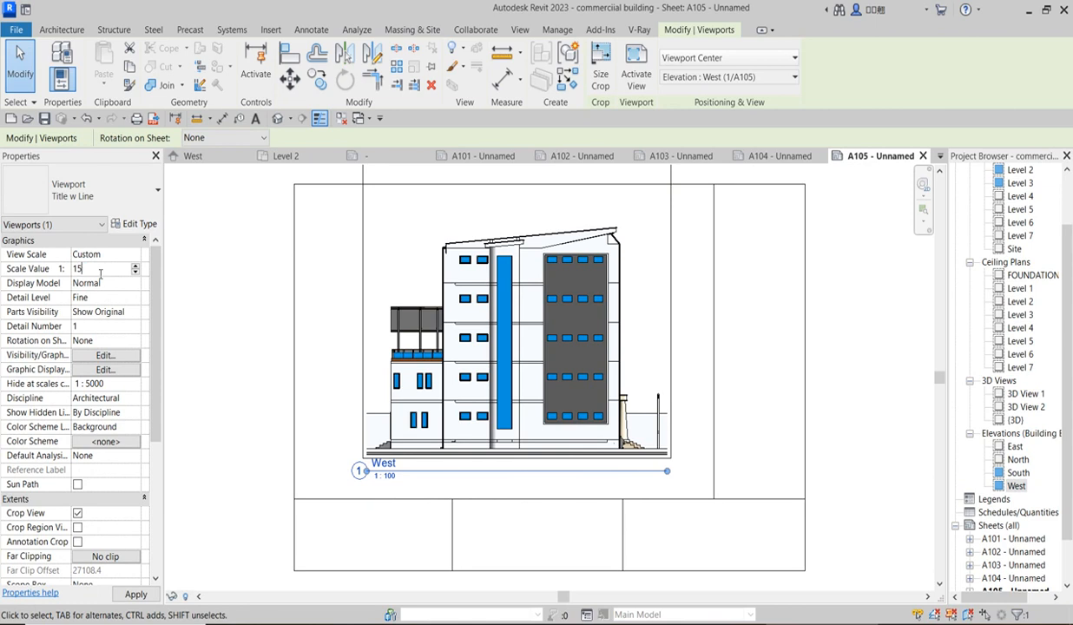
left_click_drag(498, 388, 540, 373)
left_click(96, 183)
left_click(55, 268)
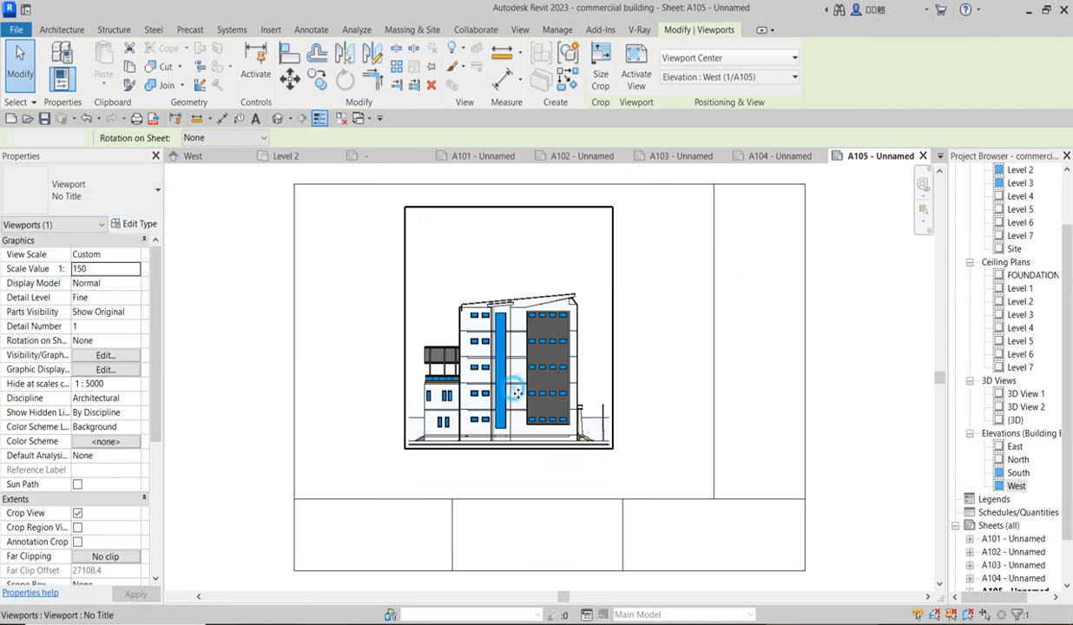
Activate and deactivate the West view, and nudge its viewport slightly to the right before deselecting it.
double_click(517, 393)
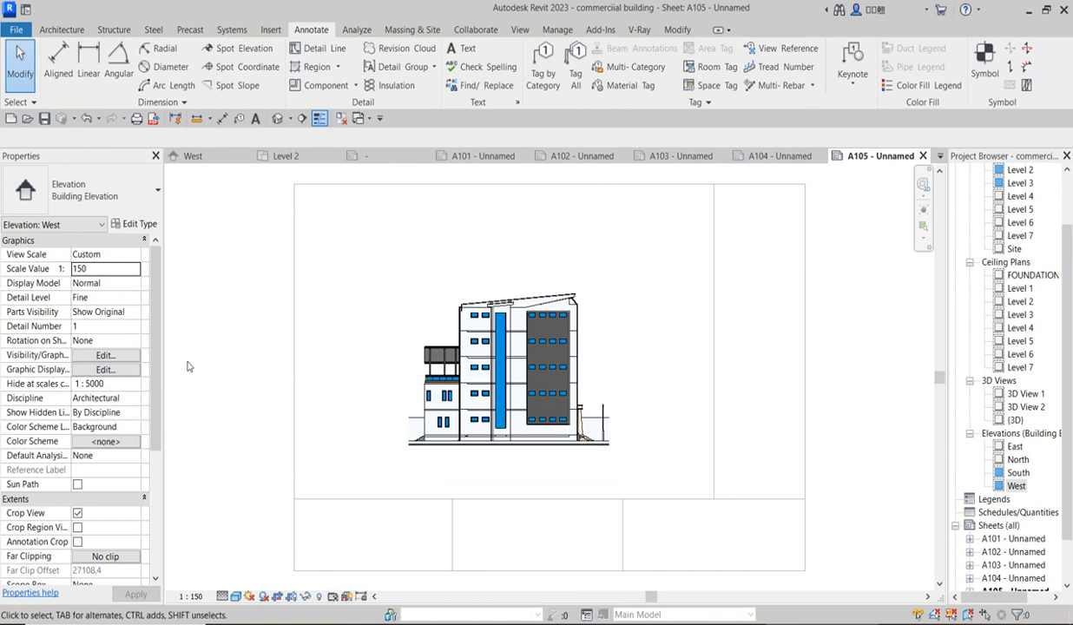
double_click(233, 380)
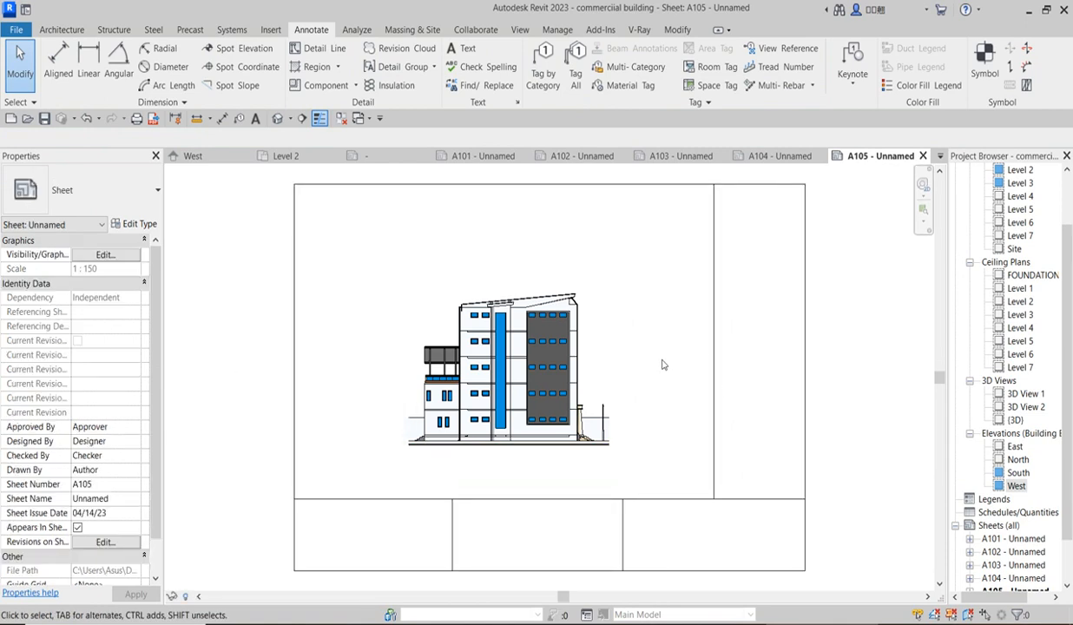
left_click(497, 377)
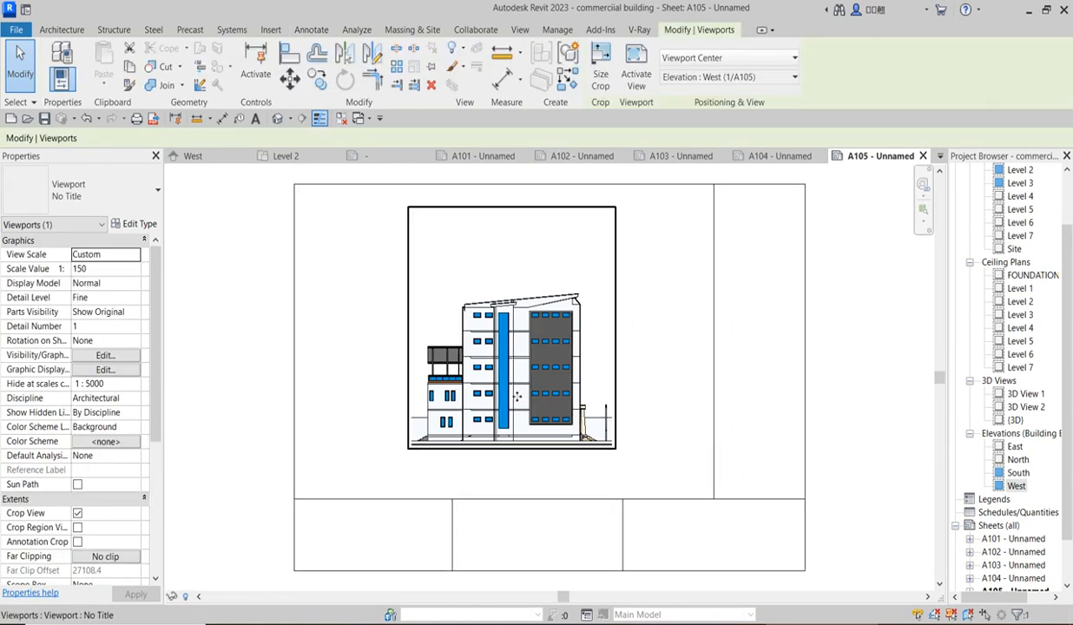
left_click(216, 337)
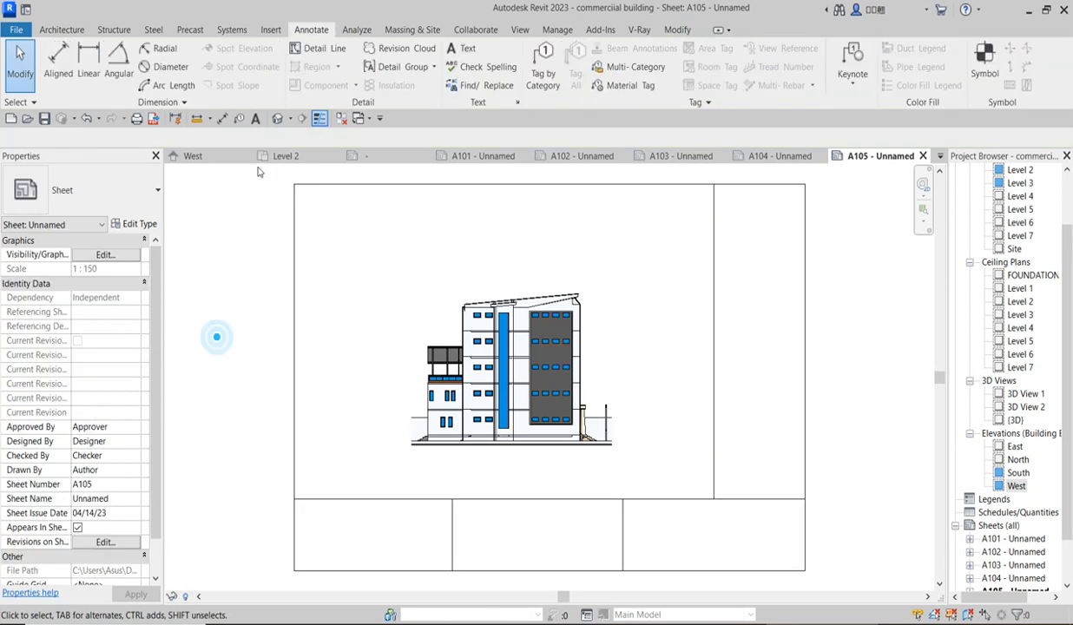
Draw a horizontal Thin Lines detail line about 345 mm long across the drawing area at the West elevation's ground level.
left_click(321, 49)
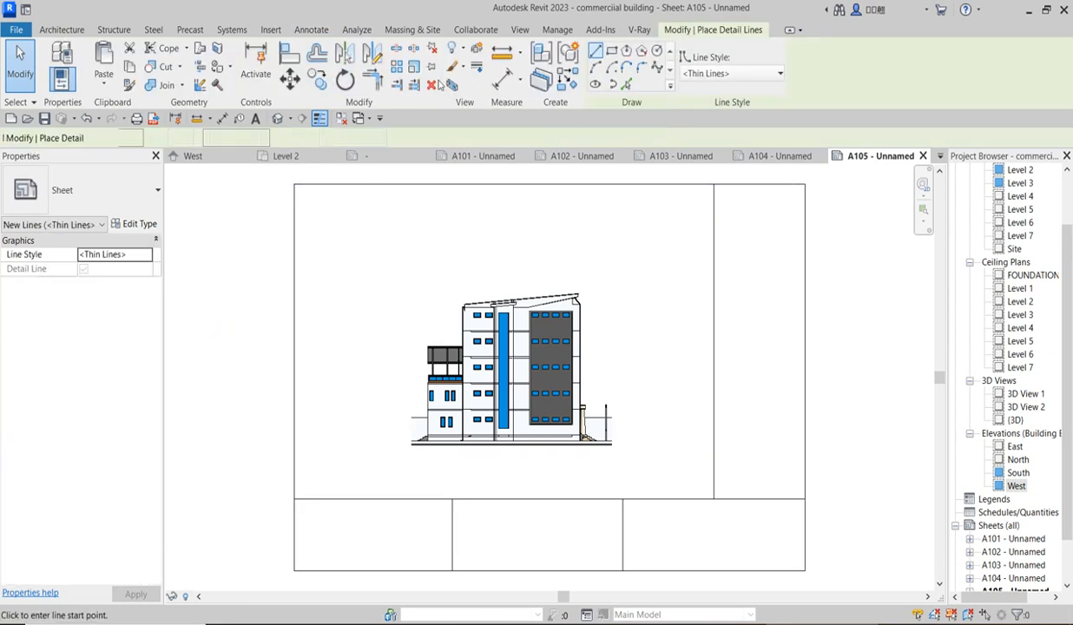
left_click(296, 445)
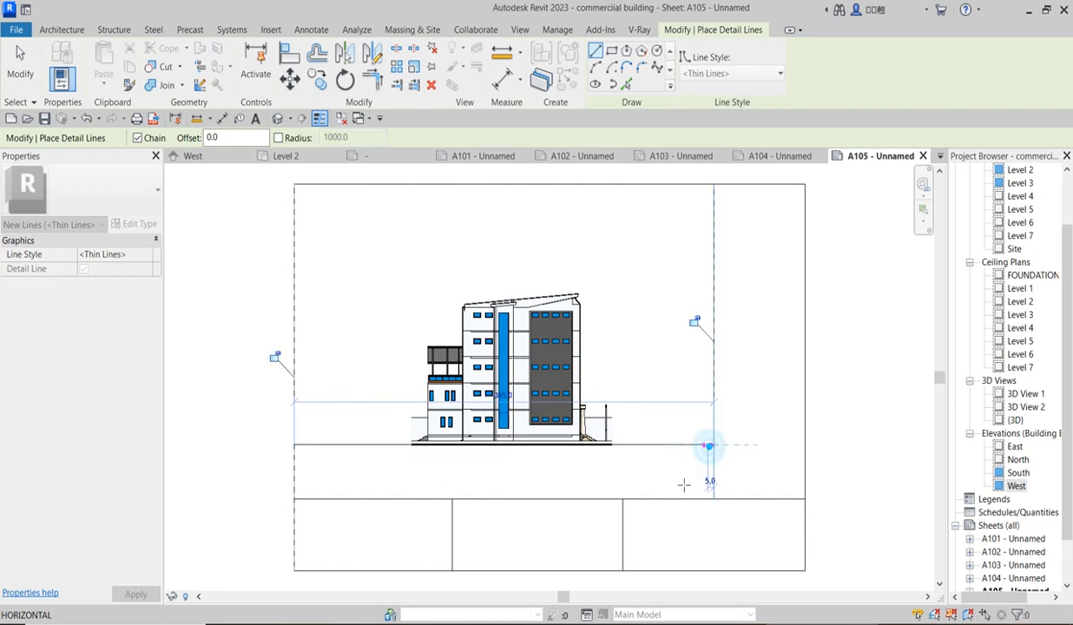
right_click(651, 525)
left_click(669, 233)
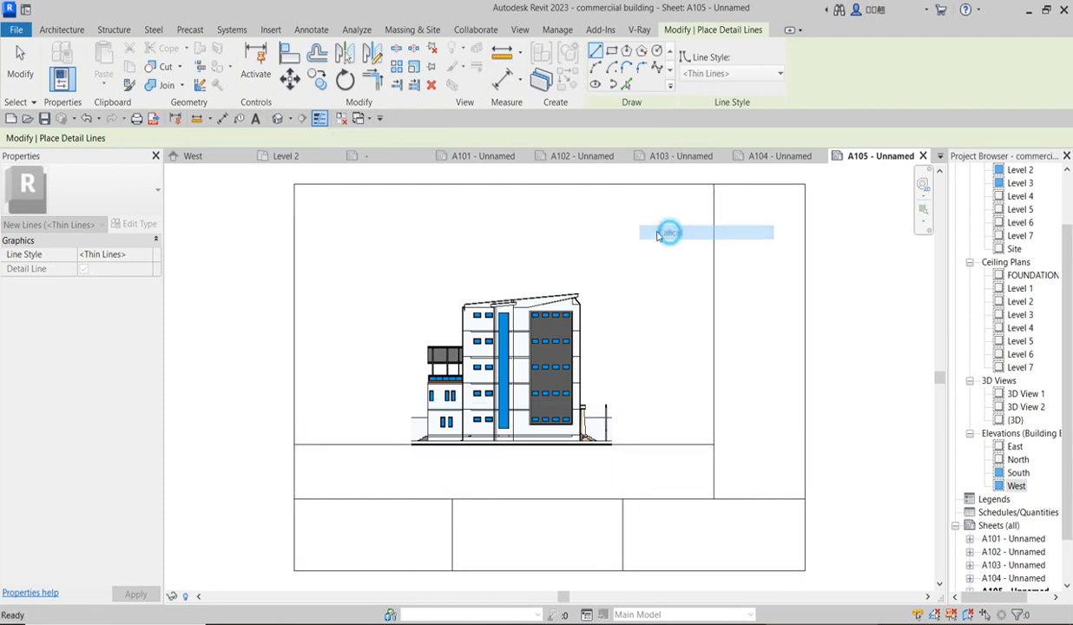
right_click(641, 227)
left_click(672, 233)
Override the West ground line's graphics by element in this view, setting its projection line weight to 10.
scroll(660, 461, "up", 4)
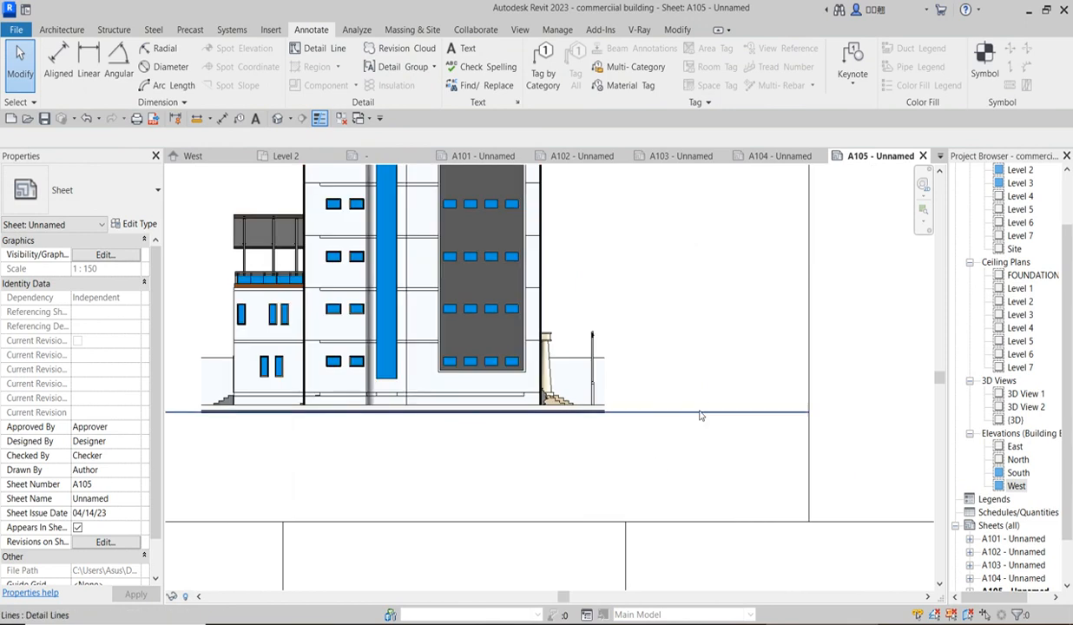
scroll(691, 434, "down", 3)
scroll(695, 435, "up", 3)
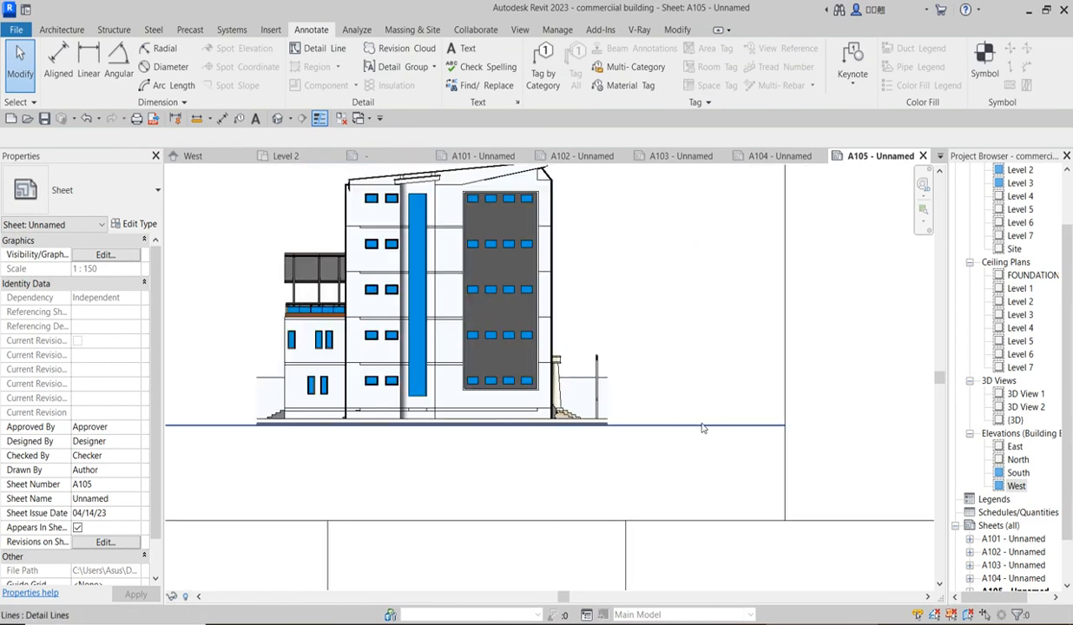
left_click(703, 427)
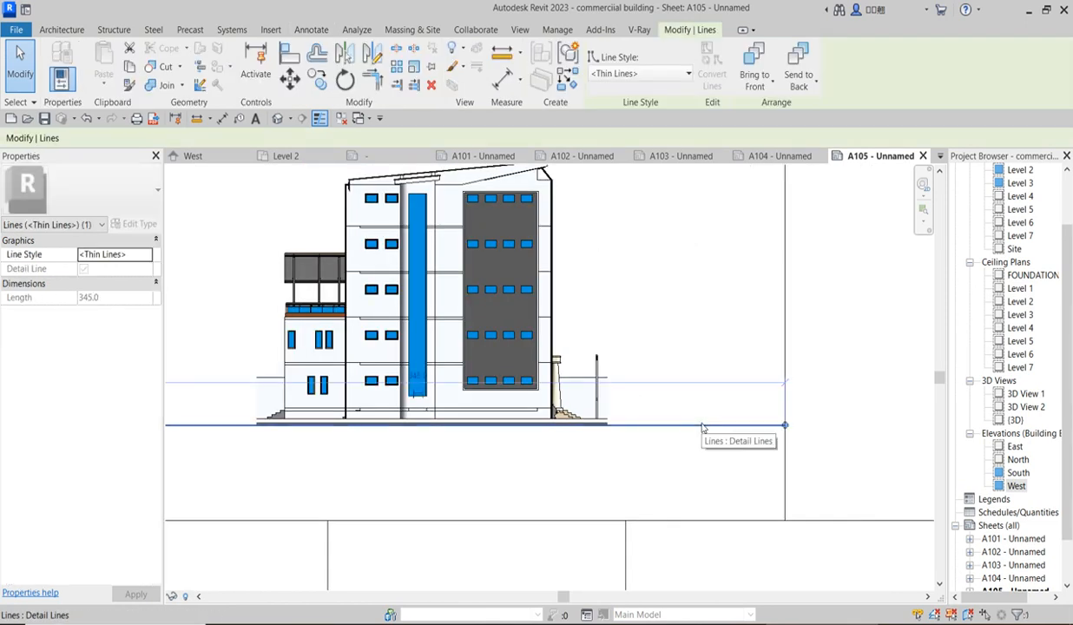
right_click(704, 427)
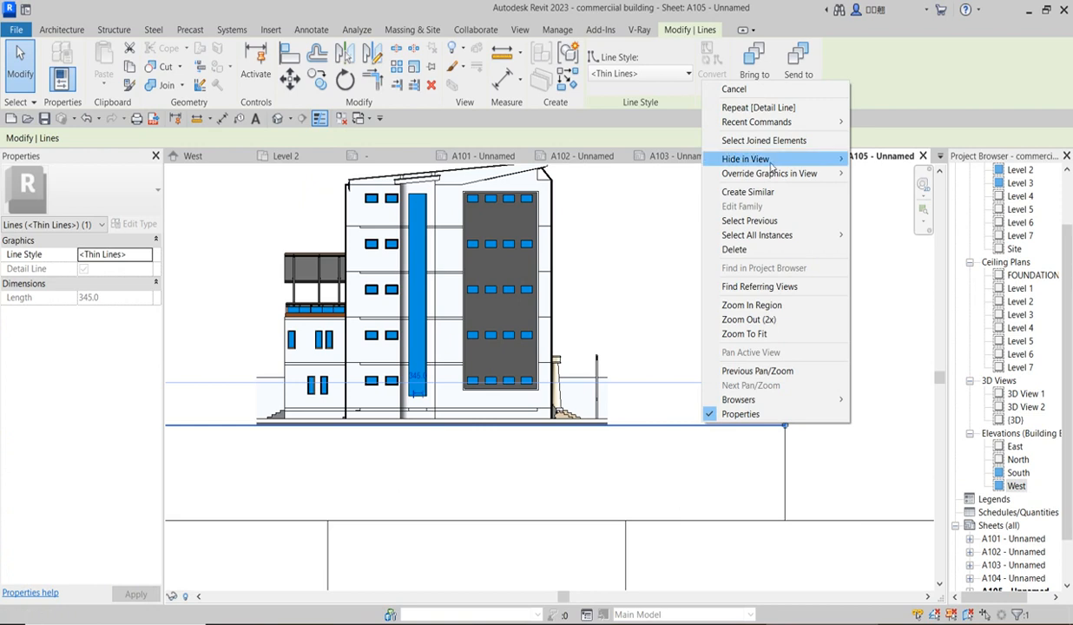
mouse_move(756, 175)
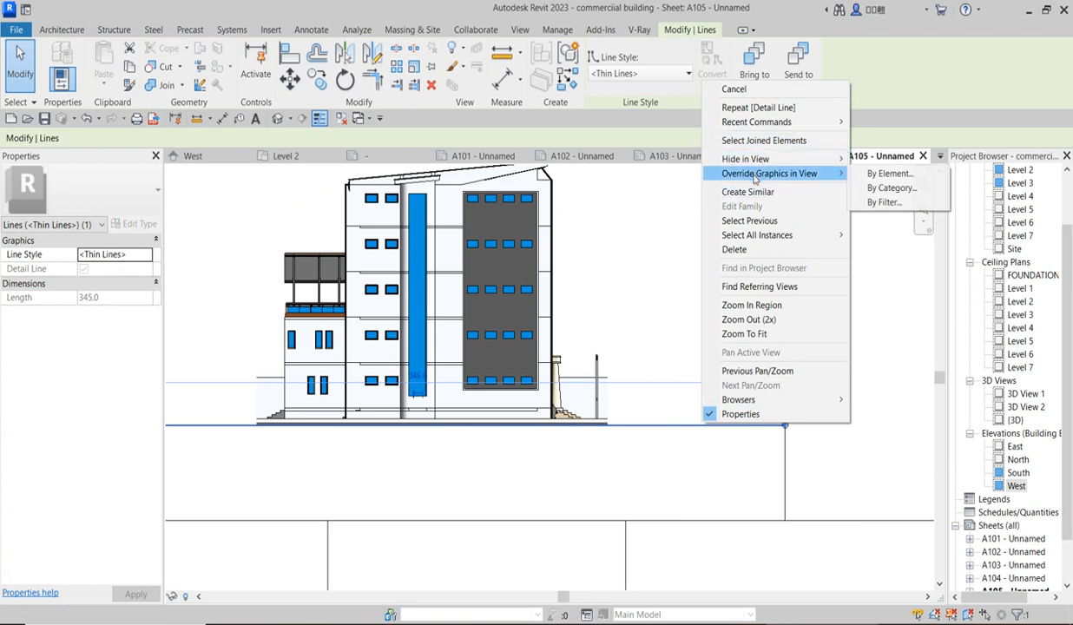
left_click(889, 173)
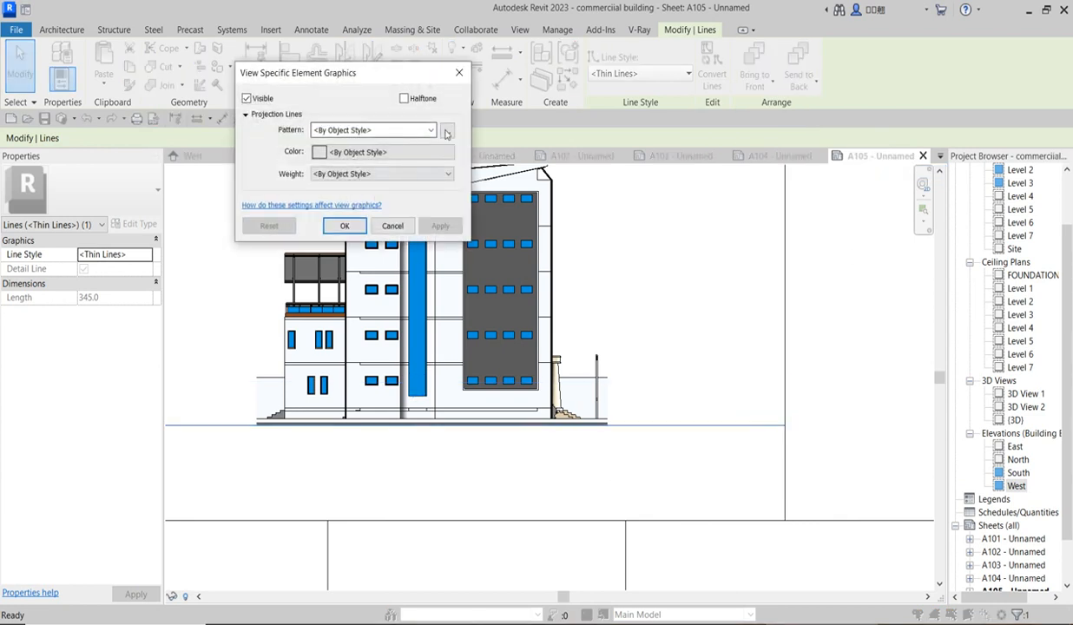
left_click(446, 175)
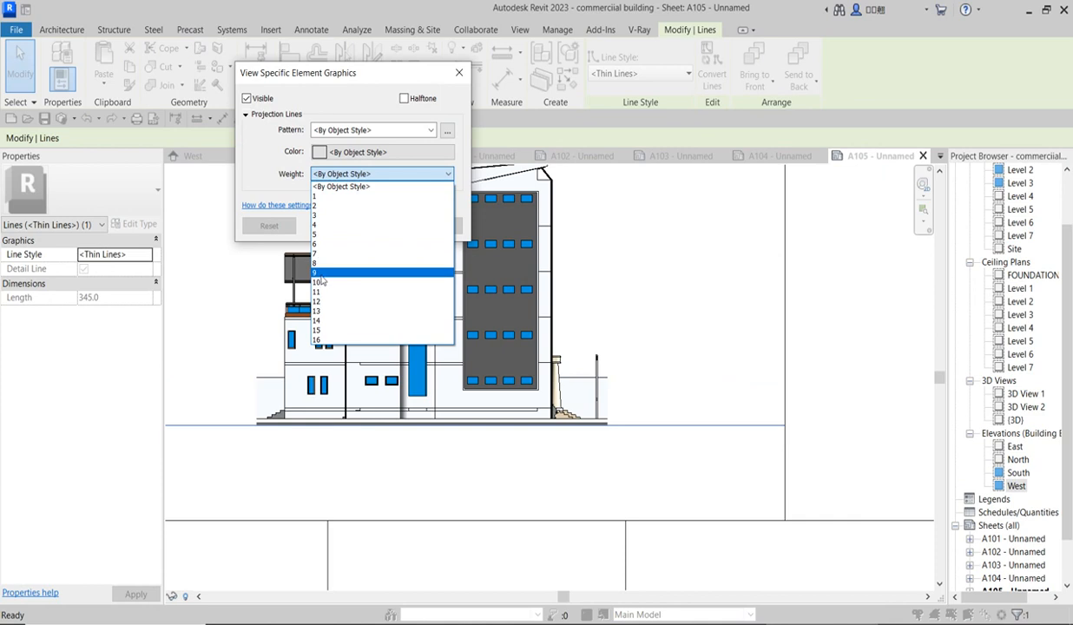
left_click(318, 281)
left_click(340, 225)
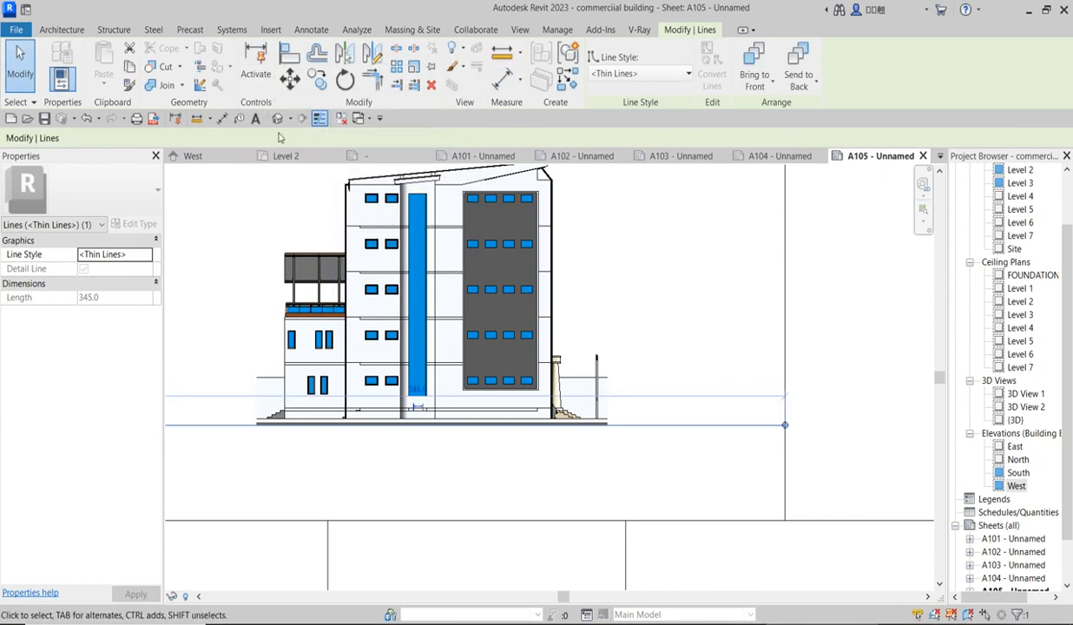
Turn off the Thin Lines display and deselect the ground line to check its true weight on the sheet.
left_click(319, 119)
left_click(705, 496)
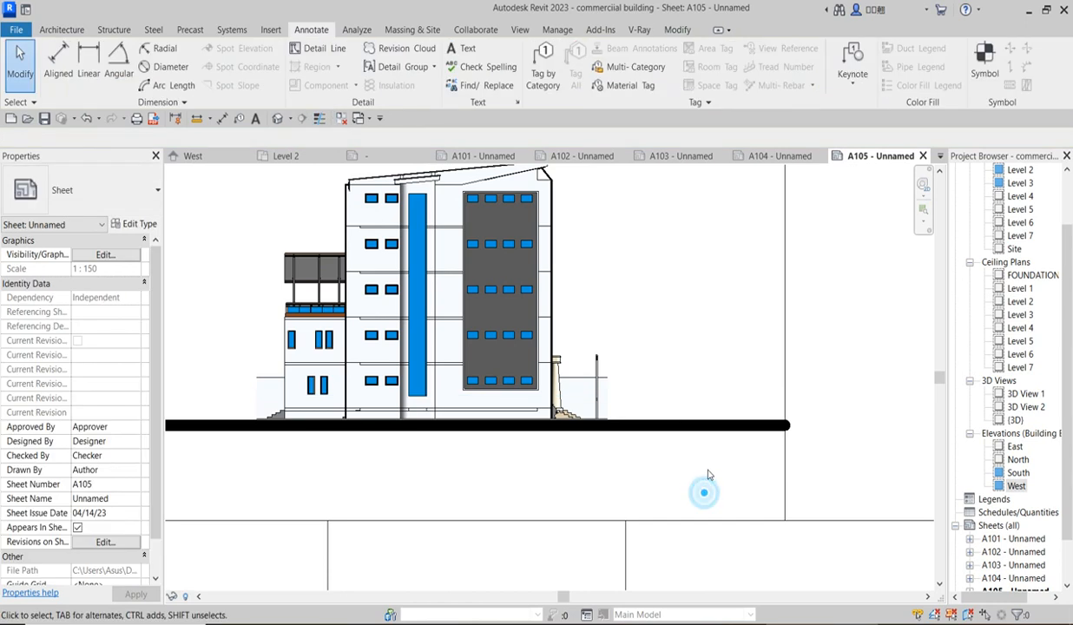
scroll(707, 475, "down", 4)
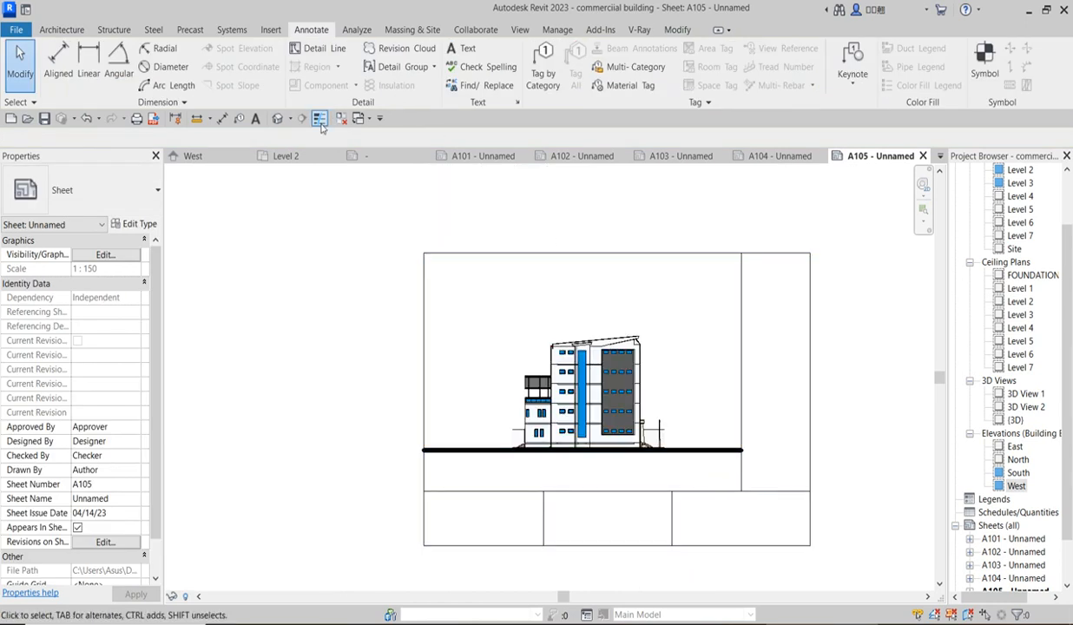
Open sheet A104 and turn the Thin Lines display back on, focusing on the South elevation's ground line.
double_click(1023, 579)
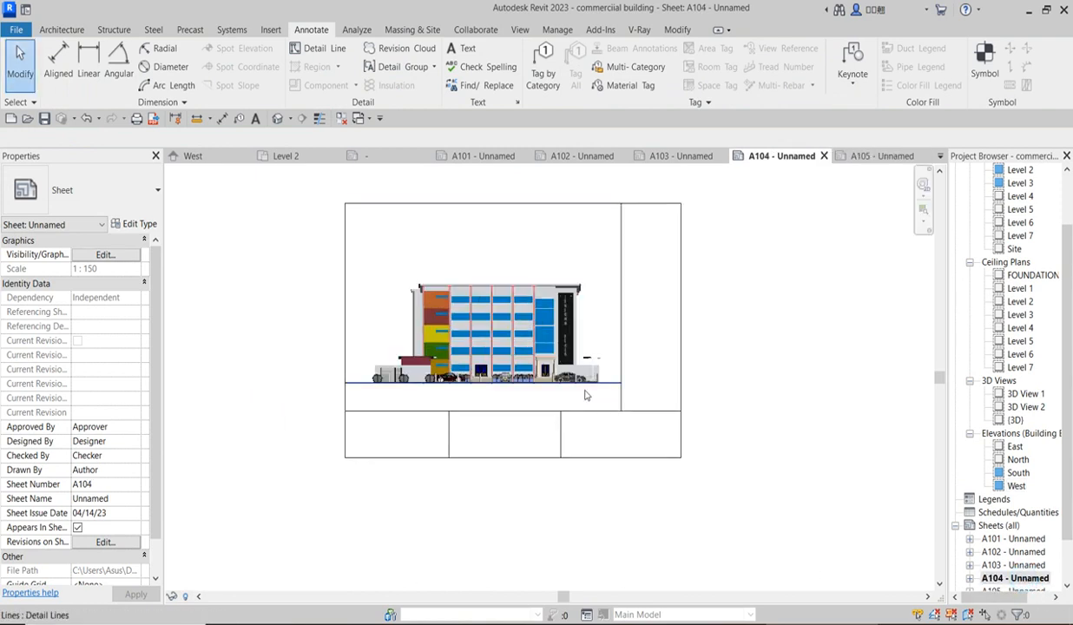
scroll(584, 396, "up", 3)
left_click(319, 119)
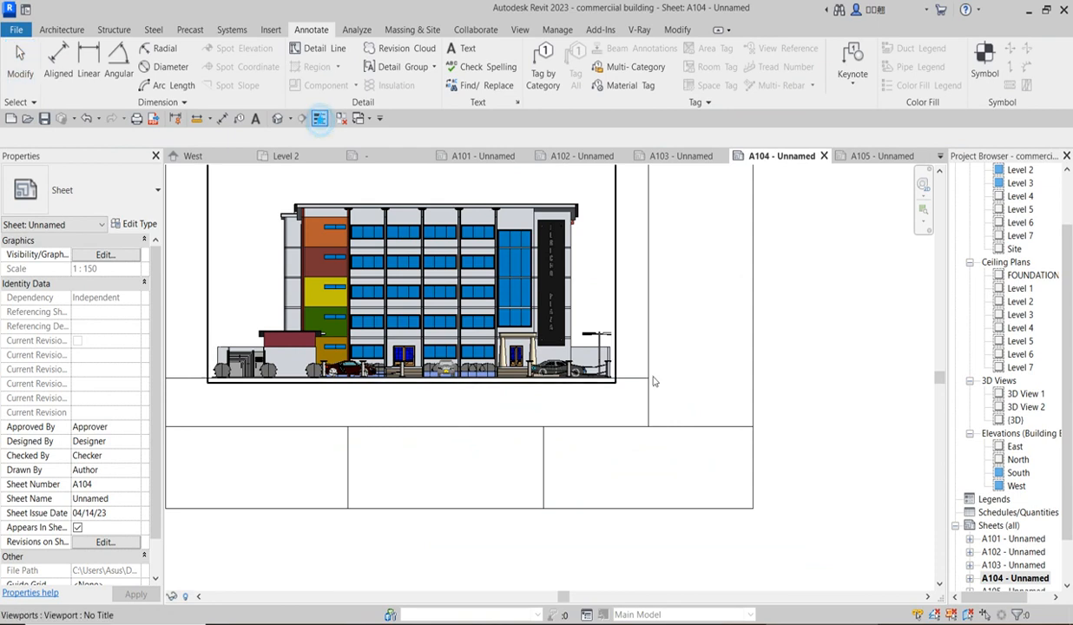
scroll(635, 383, "up", 2)
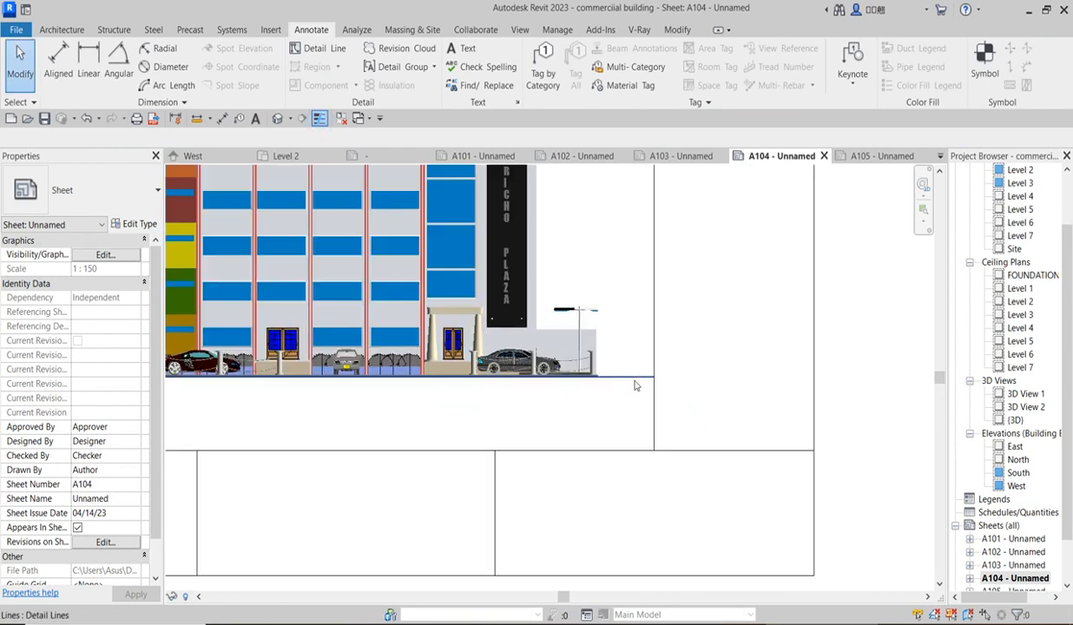
Turn off the Thin Lines display and override the South ground line's projection line weight to 7 by element on sheet A104.
left_click(318, 120)
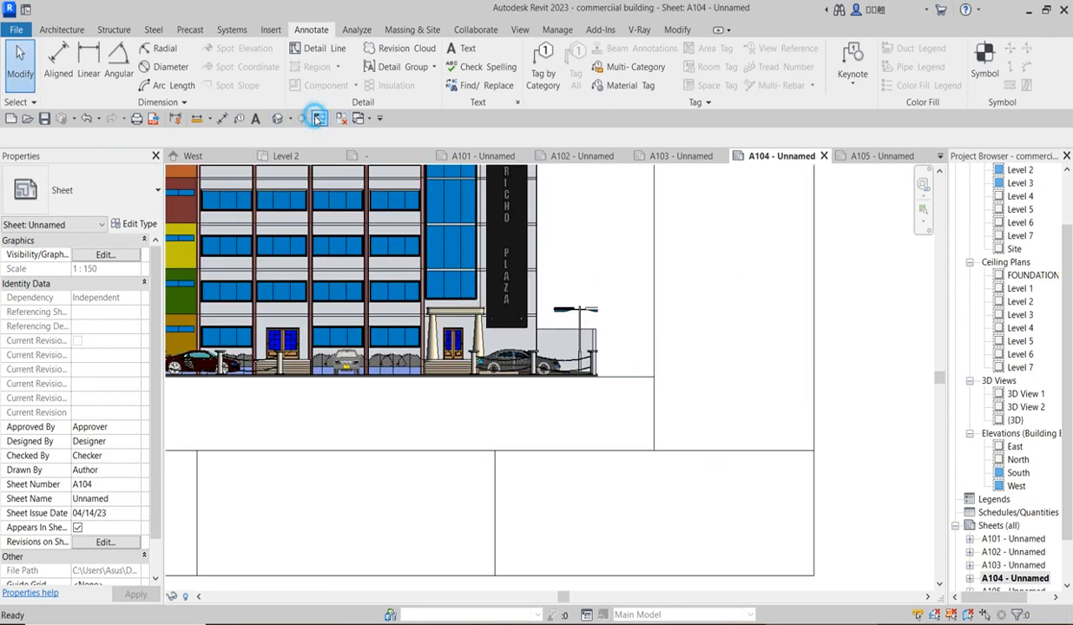
left_click(627, 377)
right_click(629, 377)
mouse_move(736, 106)
mouse_move(747, 126)
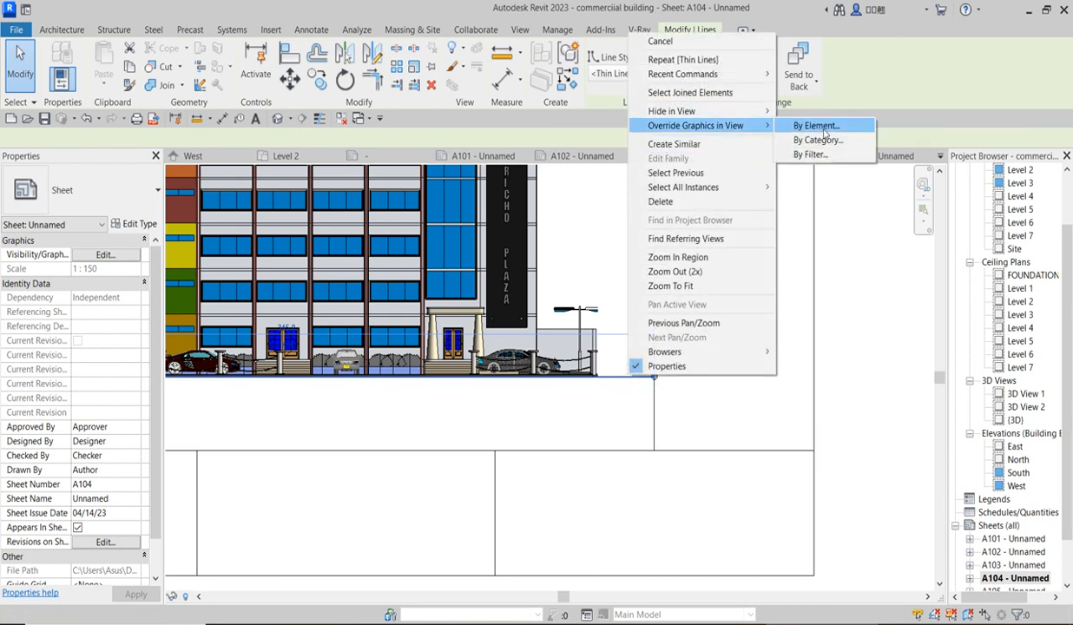
left_click(820, 126)
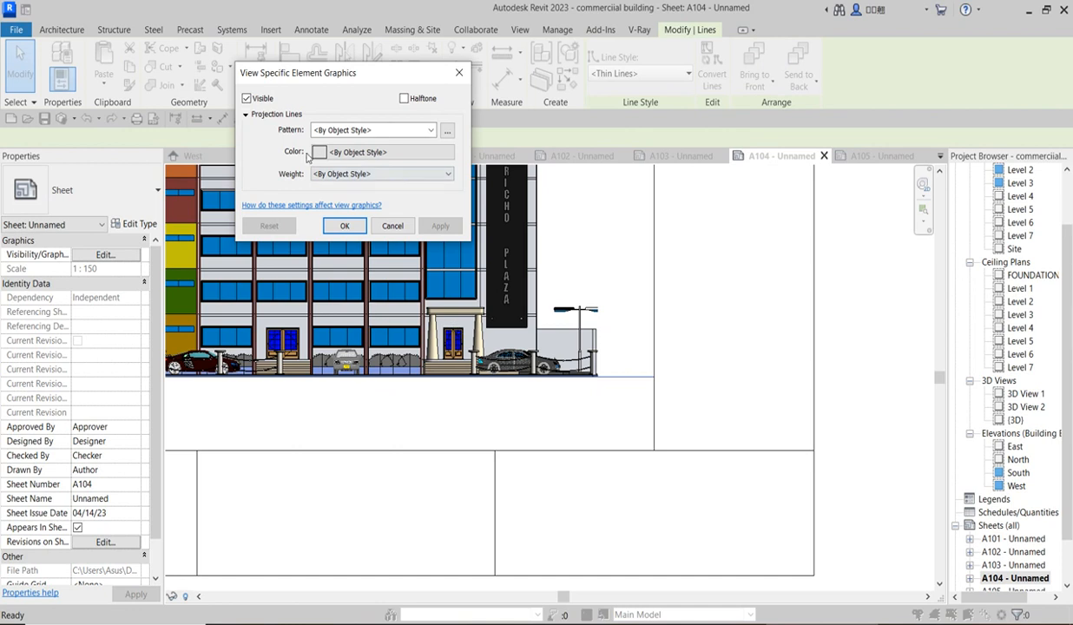
left_click(446, 175)
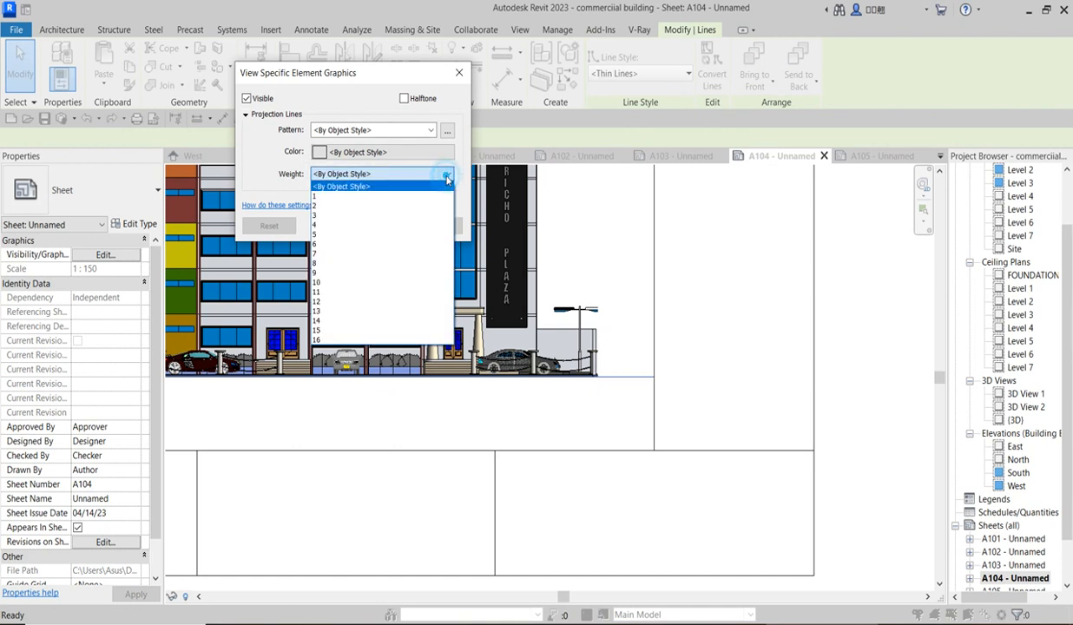
left_click(327, 255)
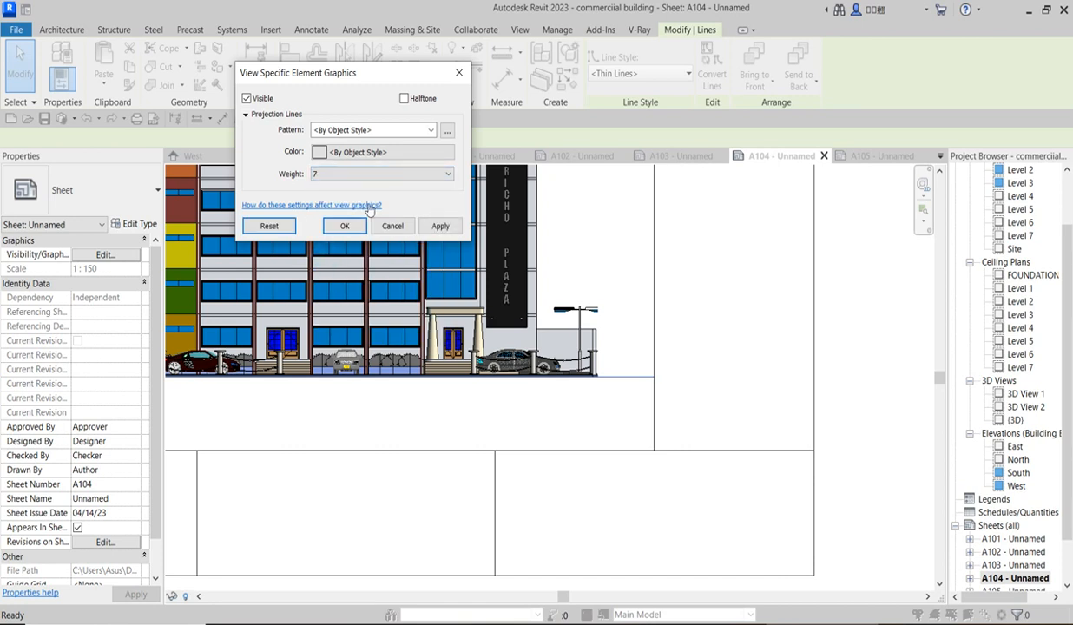
left_click(334, 226)
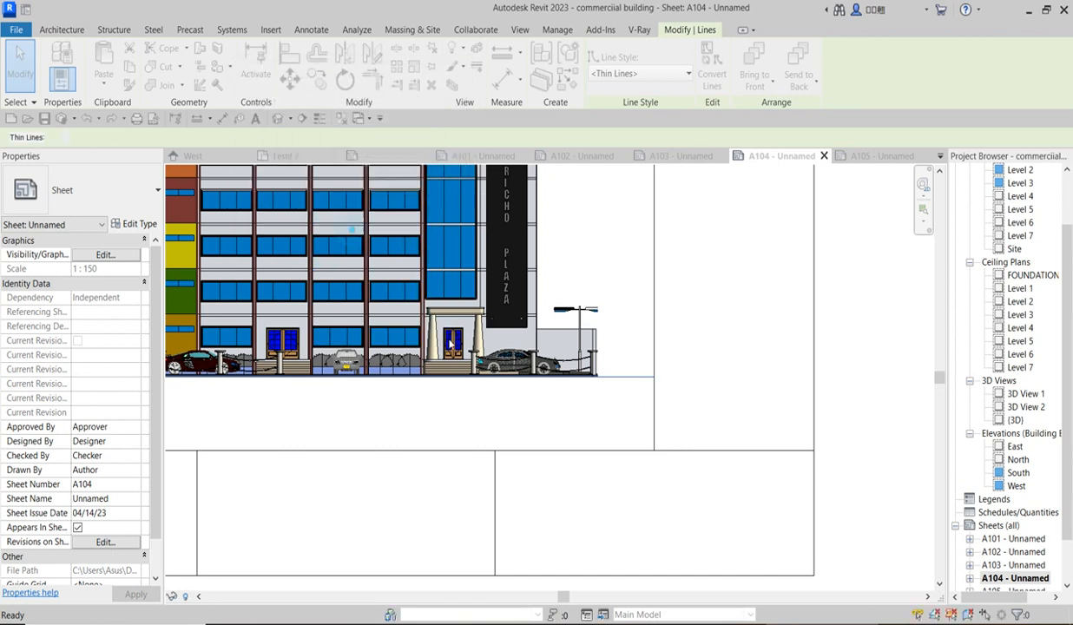
left_click(628, 416)
scroll(629, 359, "down", 3)
scroll(726, 405, "down", 2)
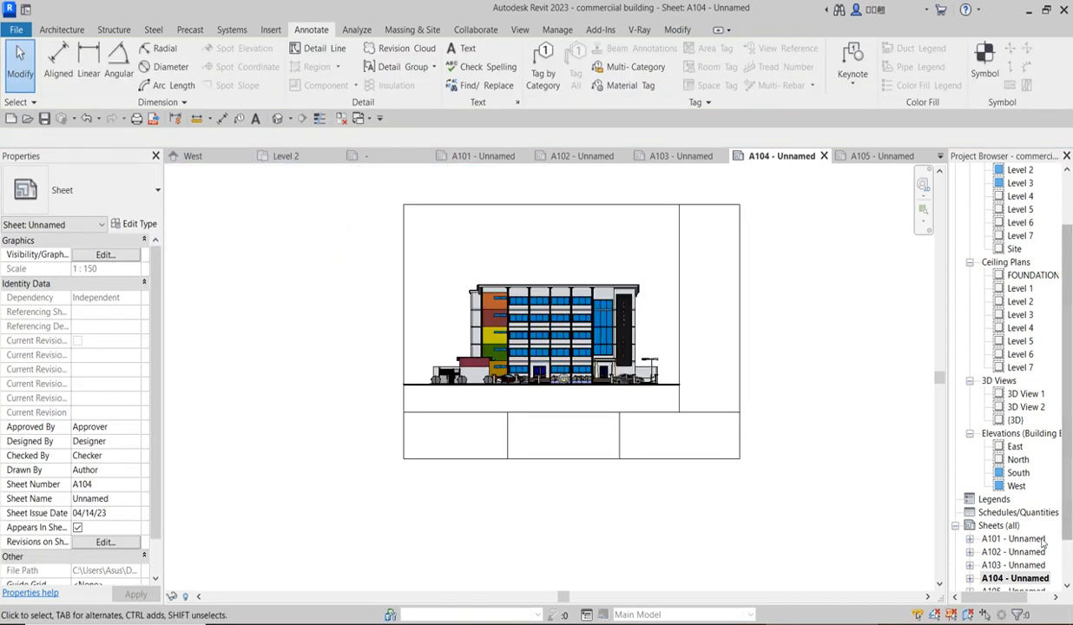
Open sheet A105 and add two new sheets that use the "my tittle block" title block.
scroll(1069, 492, "down", 3)
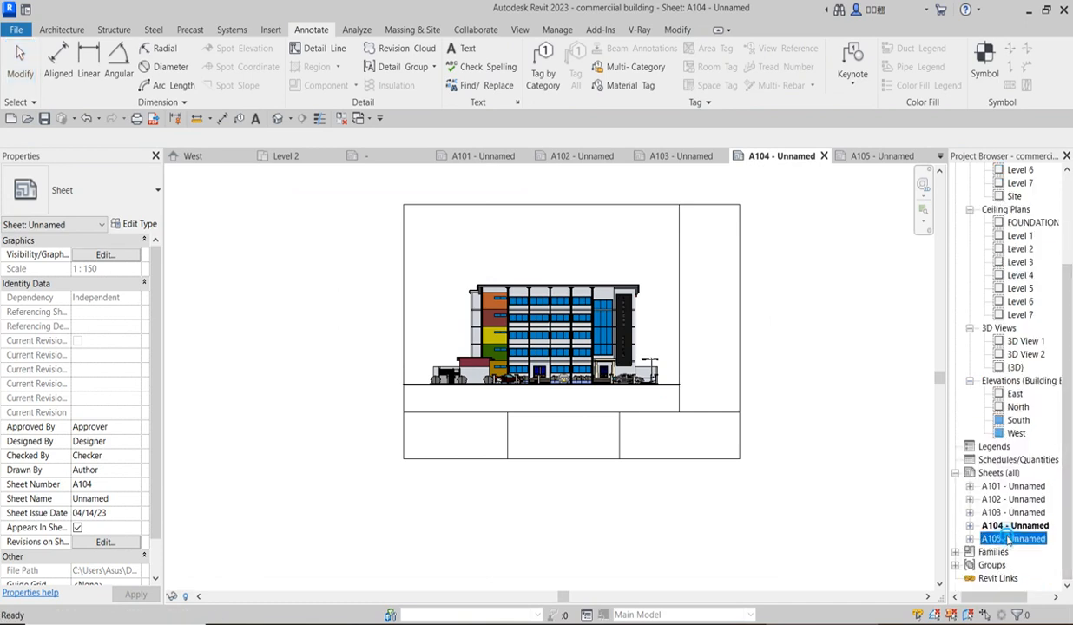
double_click(1014, 538)
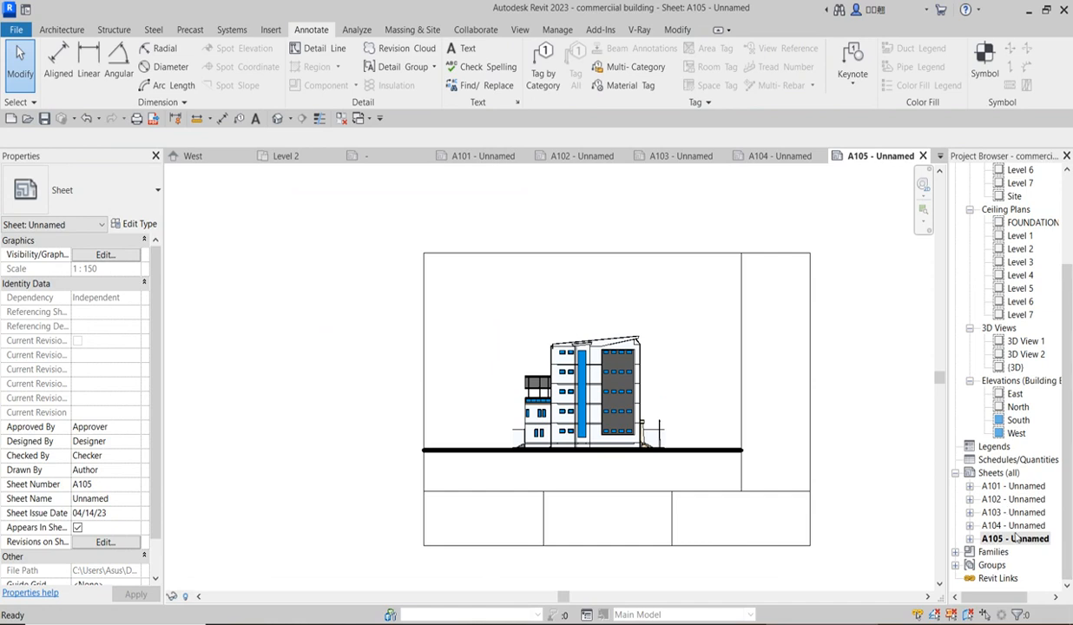
left_click(1008, 472)
right_click(1008, 472)
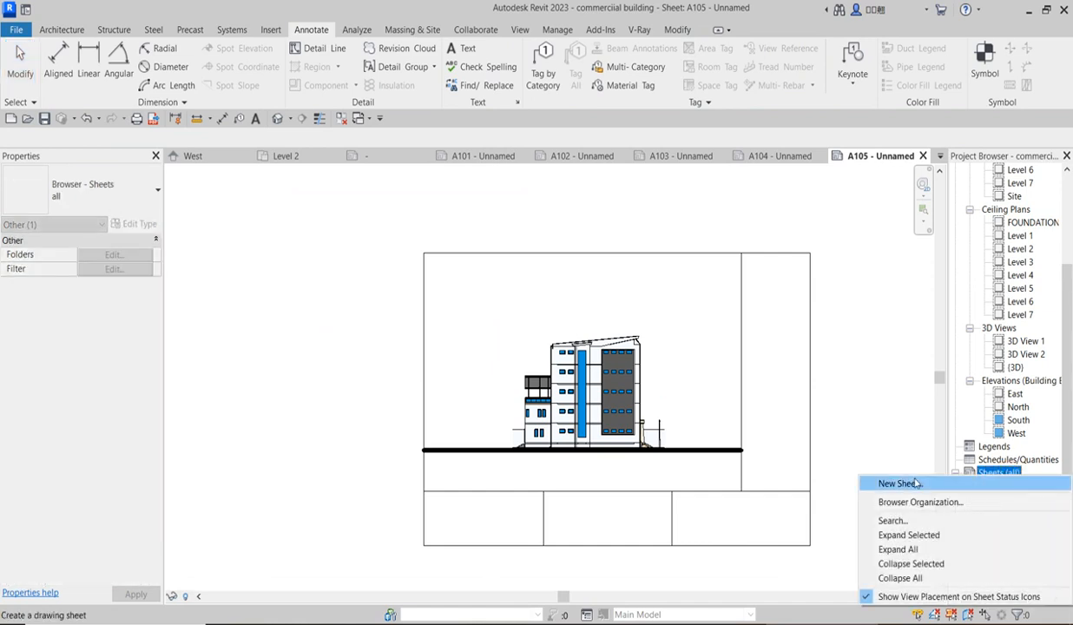
left_click(900, 484)
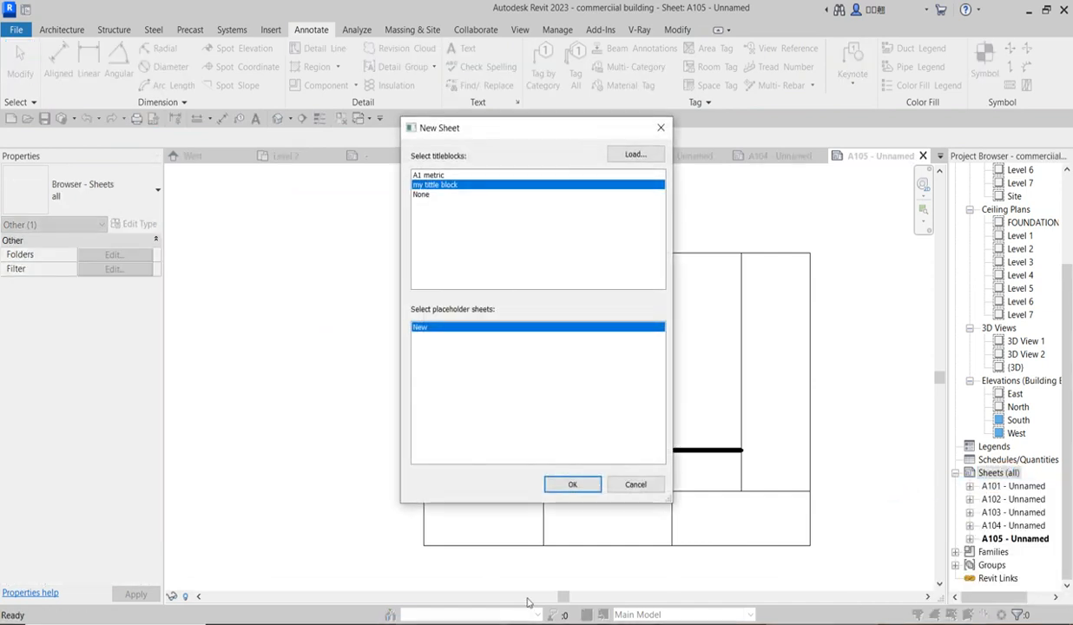
left_click(572, 485)
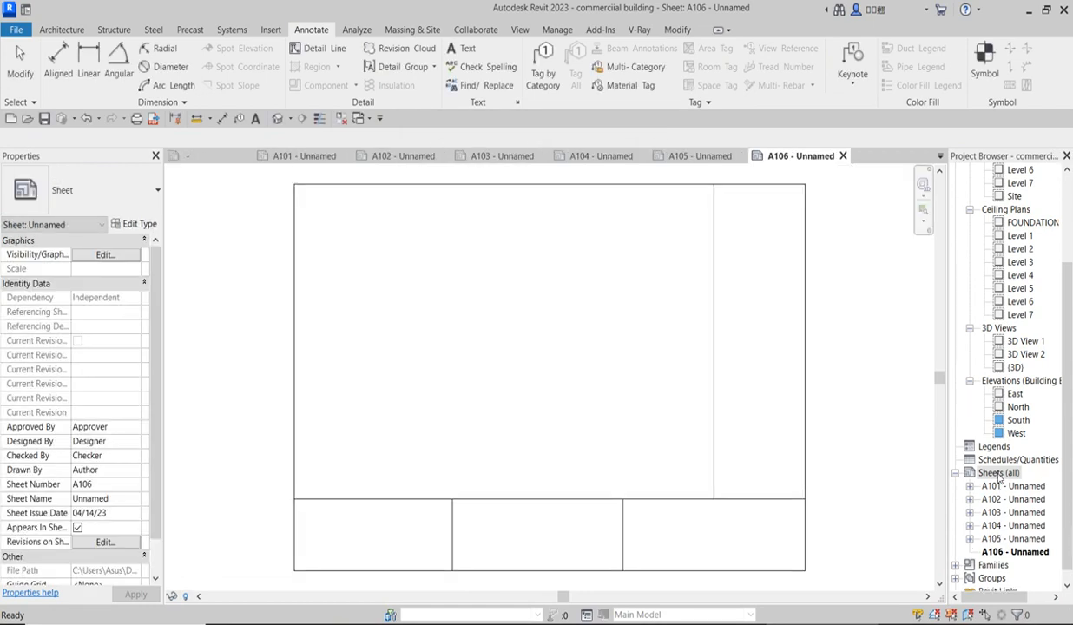
right_click(999, 473)
left_click(931, 480)
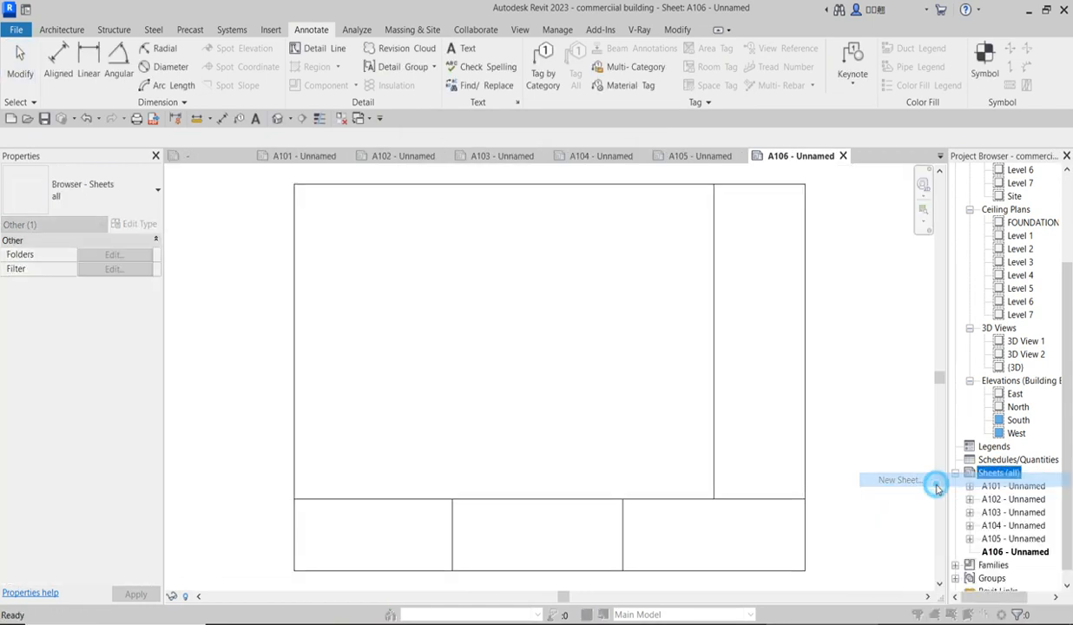
left_click(573, 485)
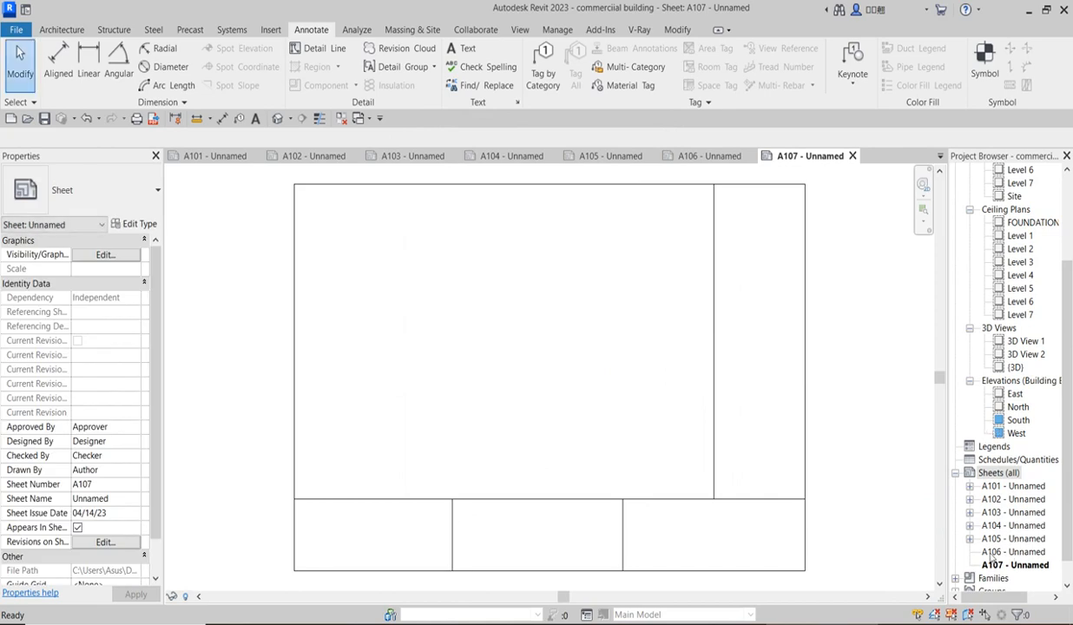
Examine the views placed under sheets A102 to A104 and the placement markers of the project's plans and elevations.
left_click(971, 500)
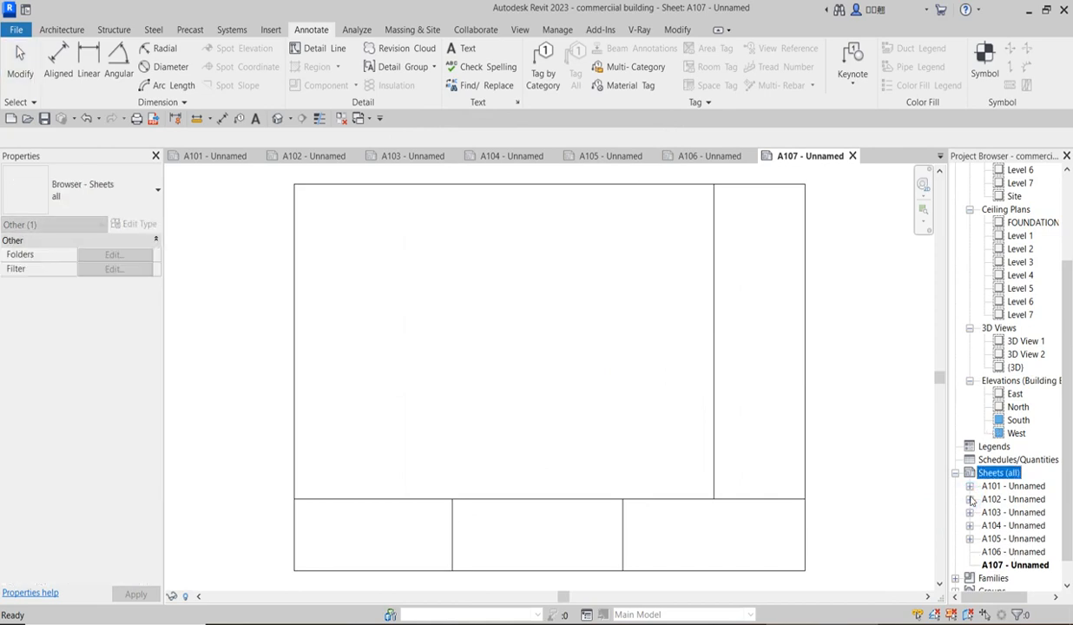
left_click(970, 500)
left_click(970, 500)
left_click(970, 500)
left_click(970, 500)
left_click(970, 513)
left_click(970, 513)
left_click(970, 526)
left_click(970, 526)
left_click(970, 526)
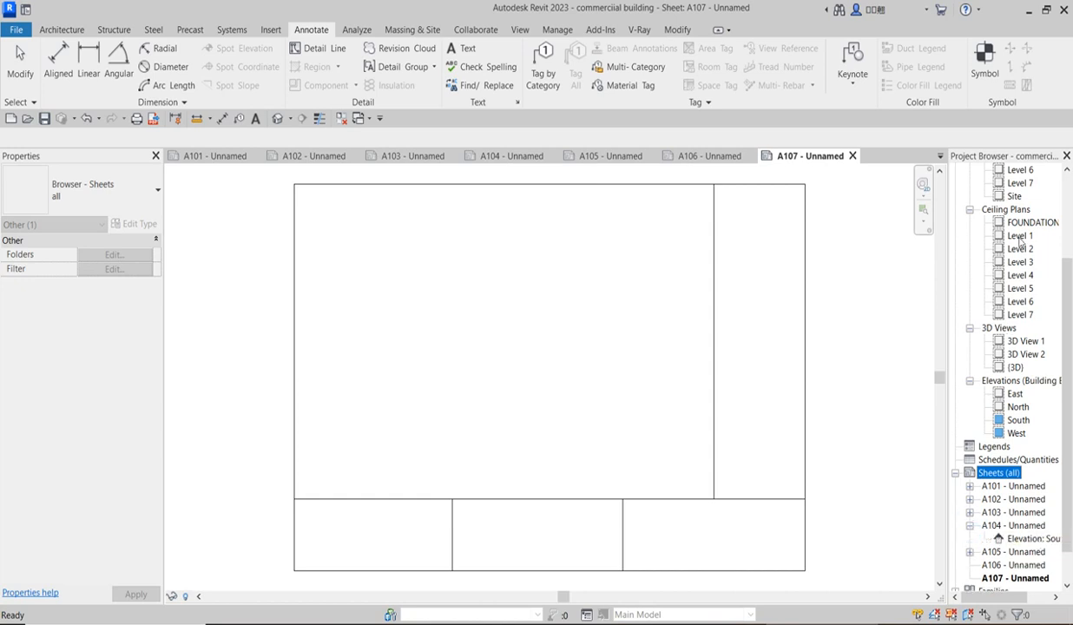
scroll(1021, 226, "up", 3)
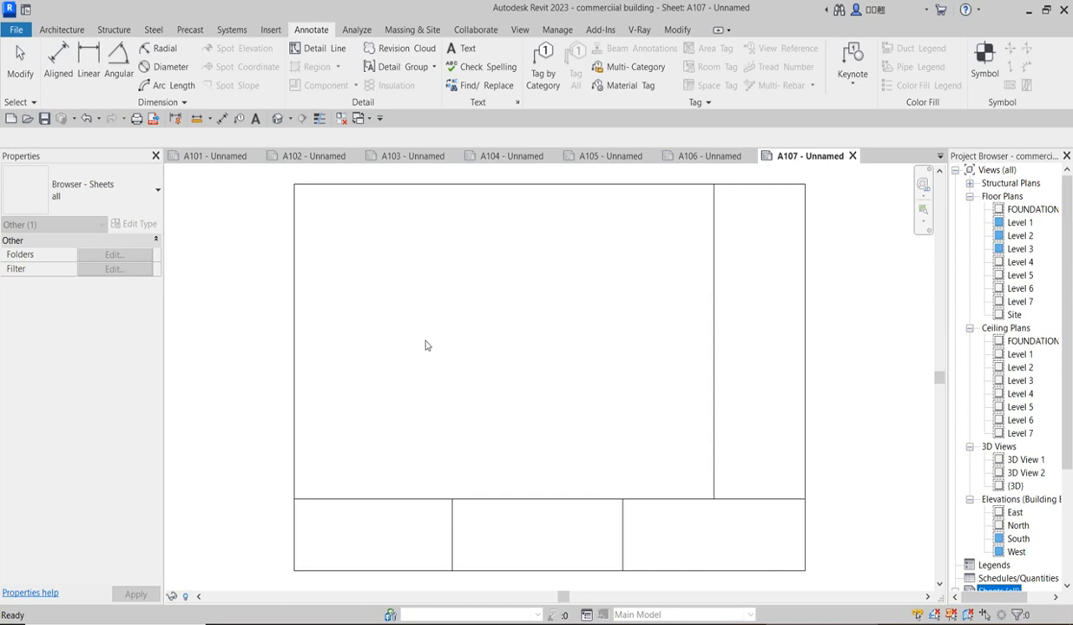
mouse_move(1069, 416)
left_mouse_down()
mouse_move(1069, 462)
mouse_move(1069, 415)
left_mouse_up()
scroll(1031, 408, "down", 4)
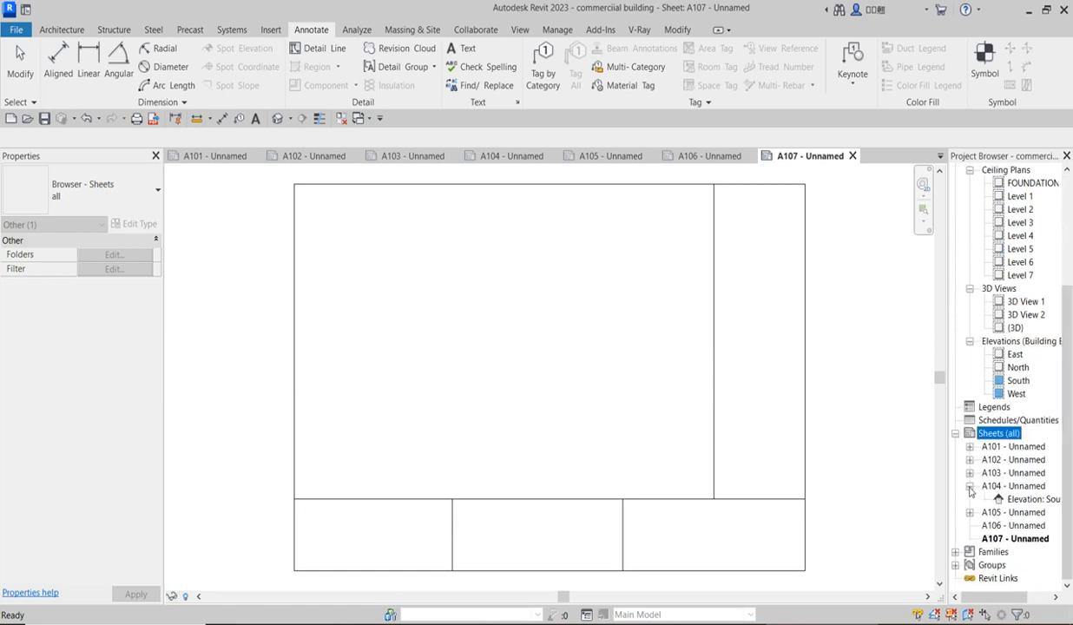
left_click(970, 486)
left_click(970, 500)
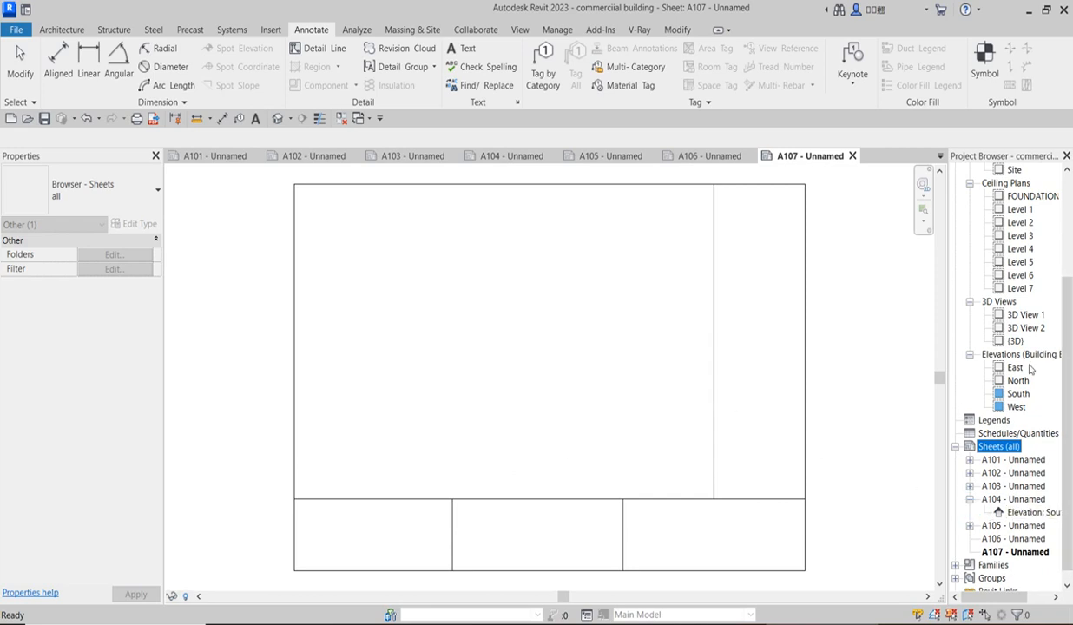
Try to place the South elevation on sheet A107, and trial-place the East elevation on sheet A104, deleting that viewport again.
left_click_drag(1018, 396, 498, 361)
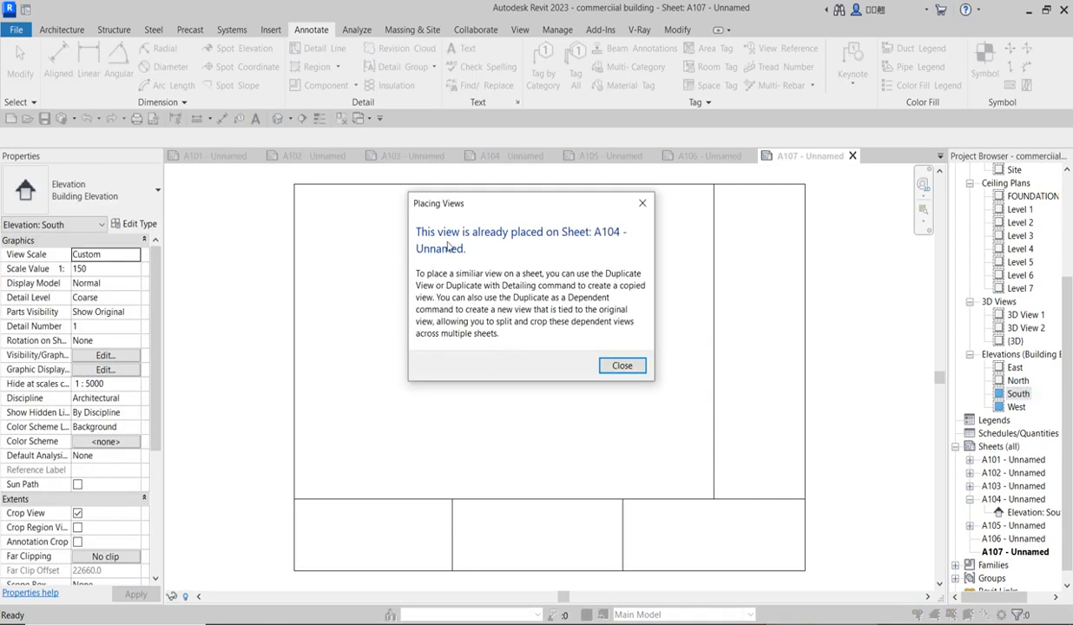
left_click(643, 203)
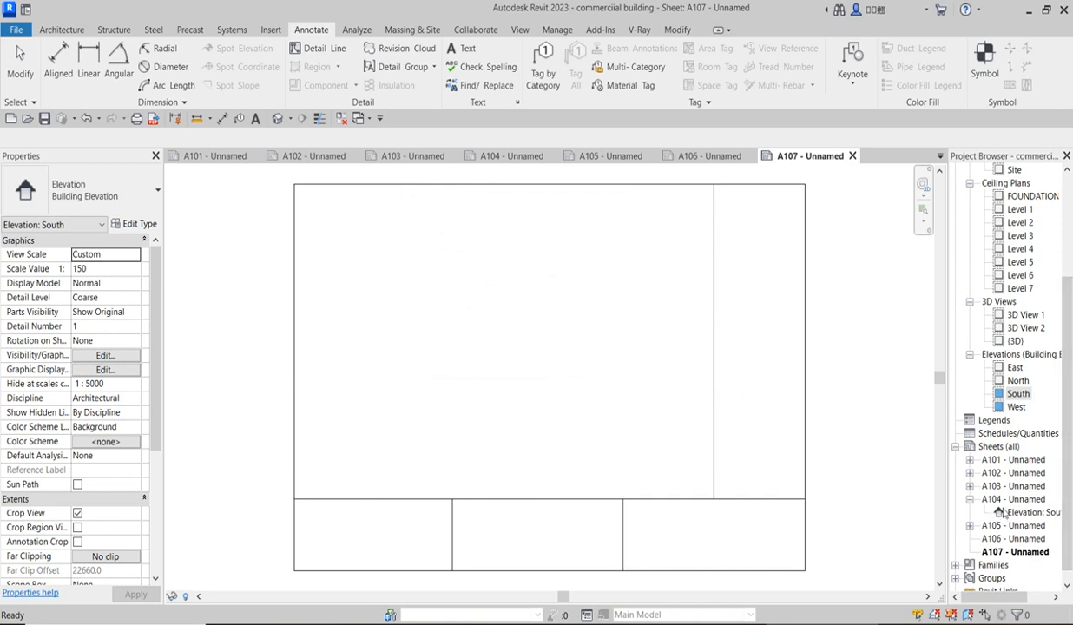
double_click(985, 499)
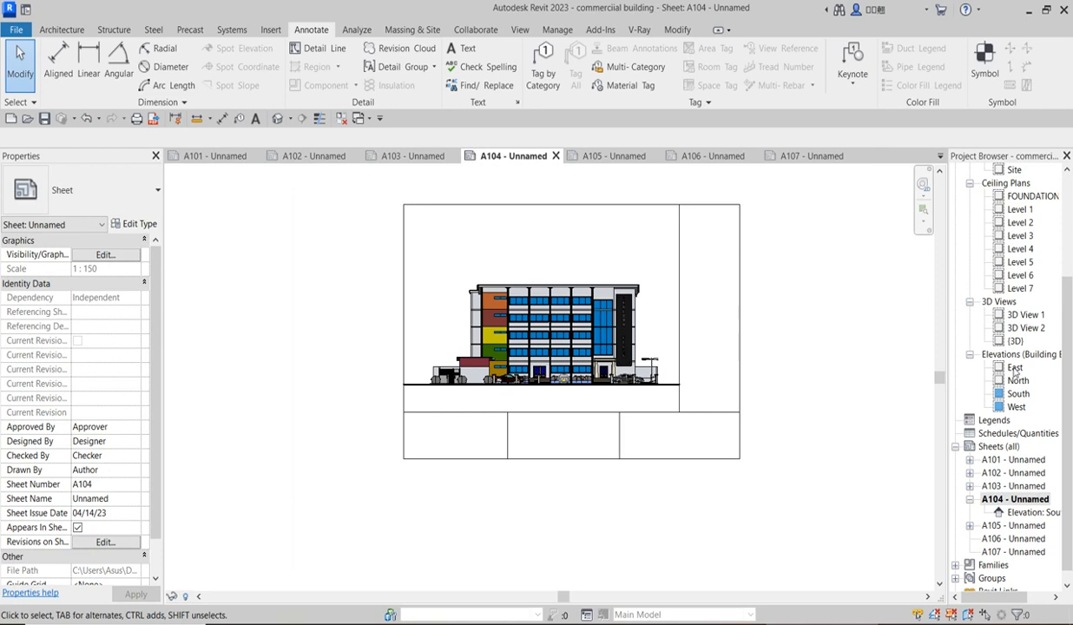
left_click_drag(1015, 368, 517, 259)
left_click(516, 259)
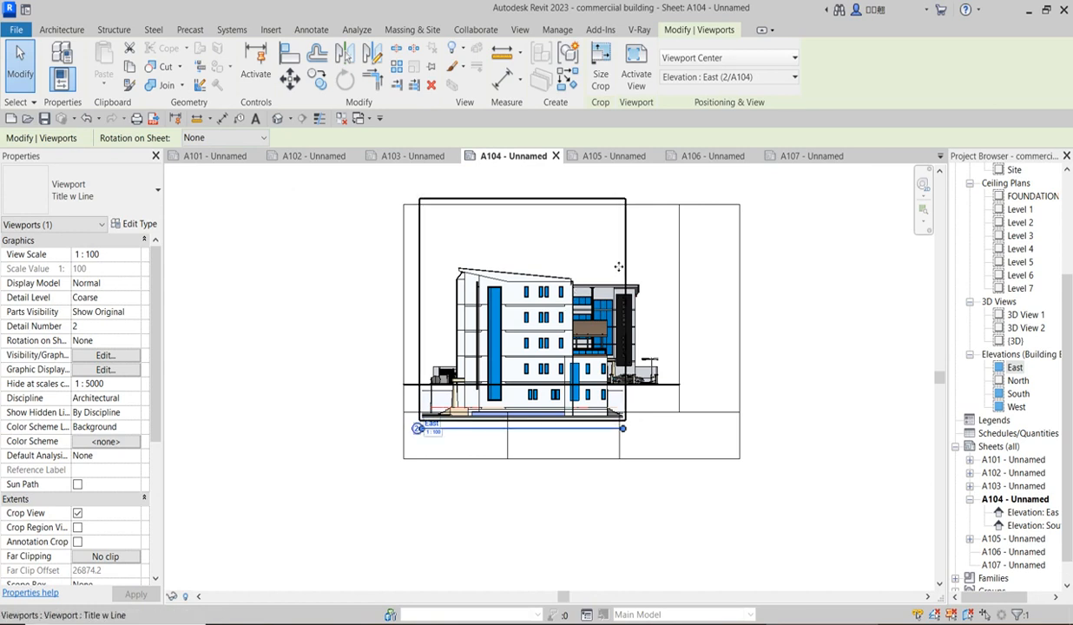
key("Delete")
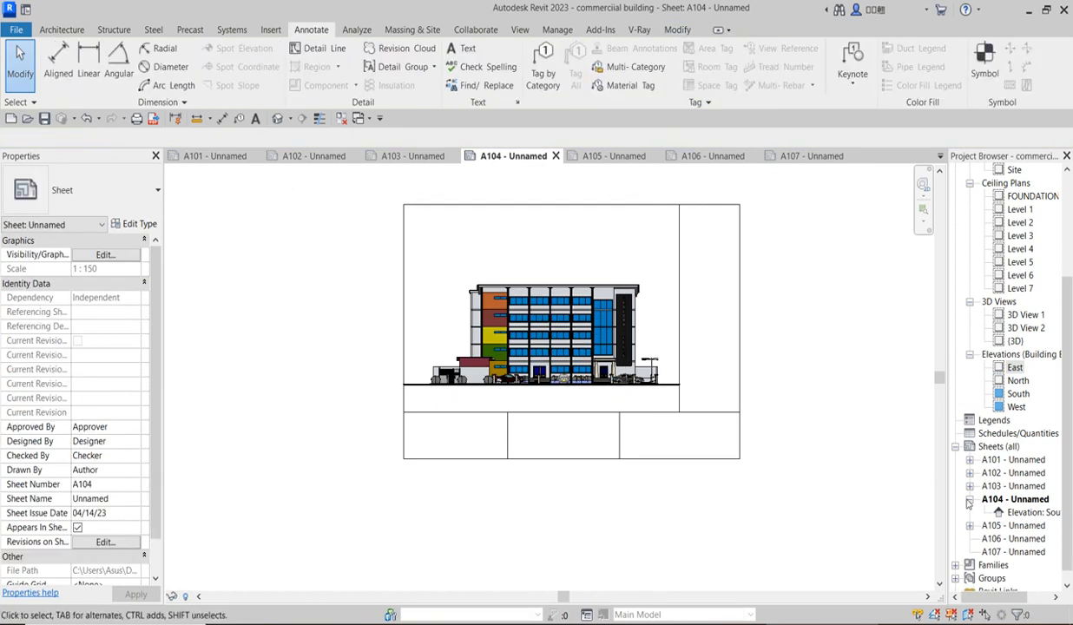
Open the empty sheet A106 and place the North elevation in its drawing area.
left_click(970, 499)
double_click(1007, 525)
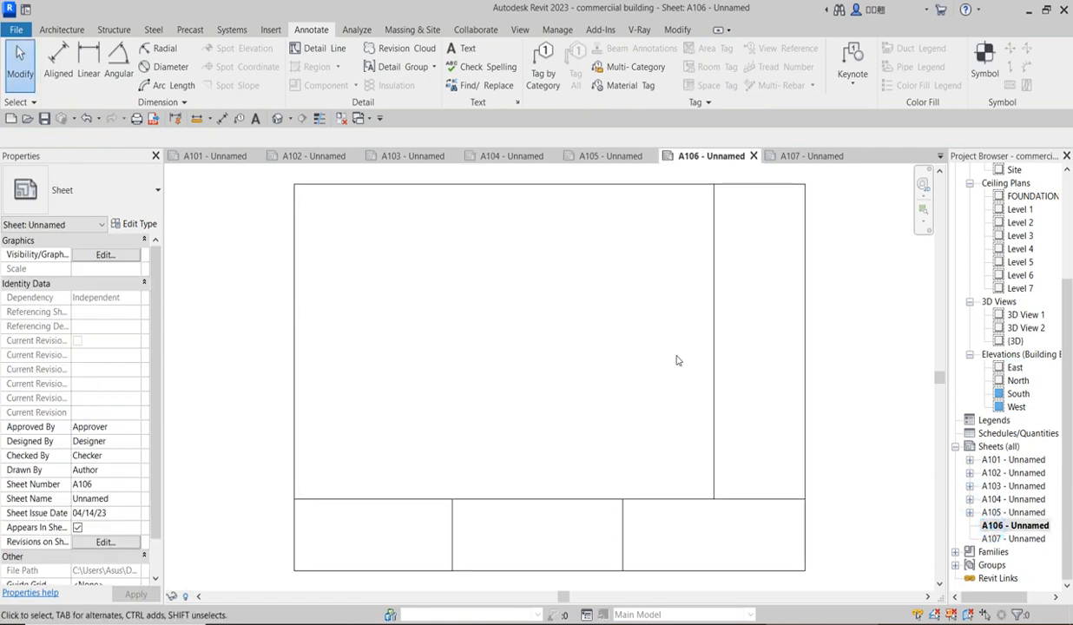
left_click_drag(1017, 382, 522, 364)
left_click(522, 364)
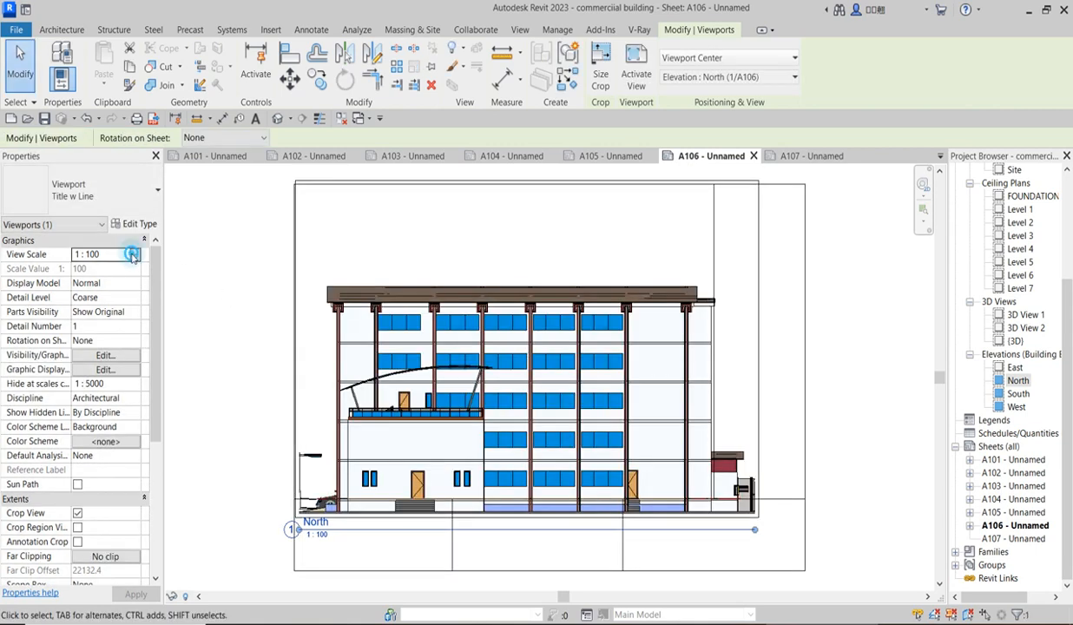
Set the North viewport's view scale to Custom with a scale value of 150.
left_click(133, 255)
scroll(131, 299, "up", 3)
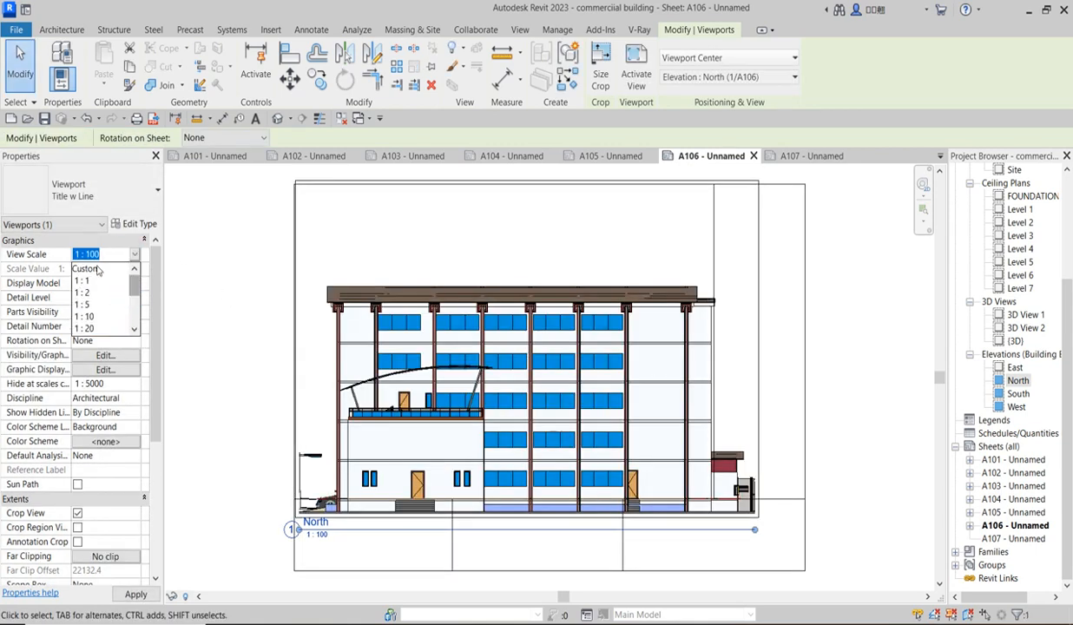
left_click(87, 268)
left_click(104, 270)
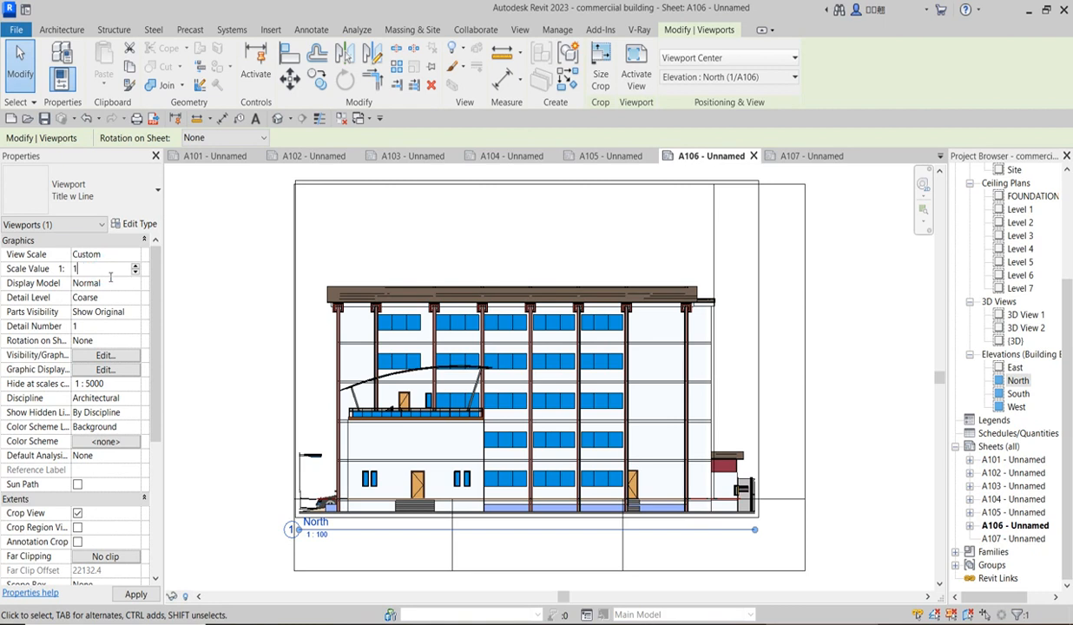
key("Return")
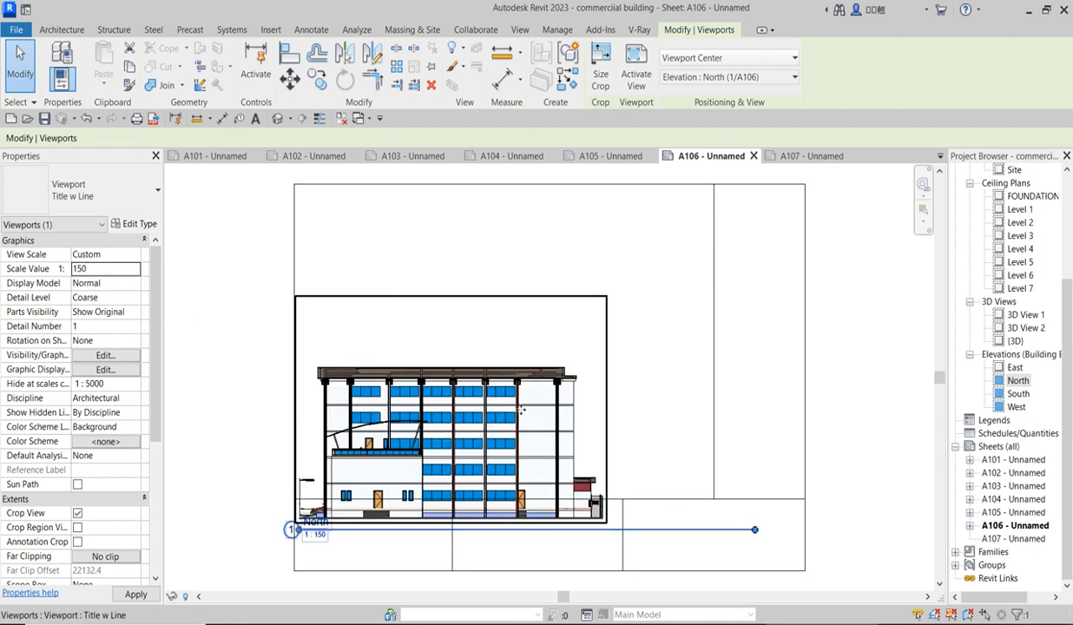
Move the North viewport to the middle of the sheet's drawing area and set its viewport type to No Title.
left_click_drag(516, 427, 582, 364)
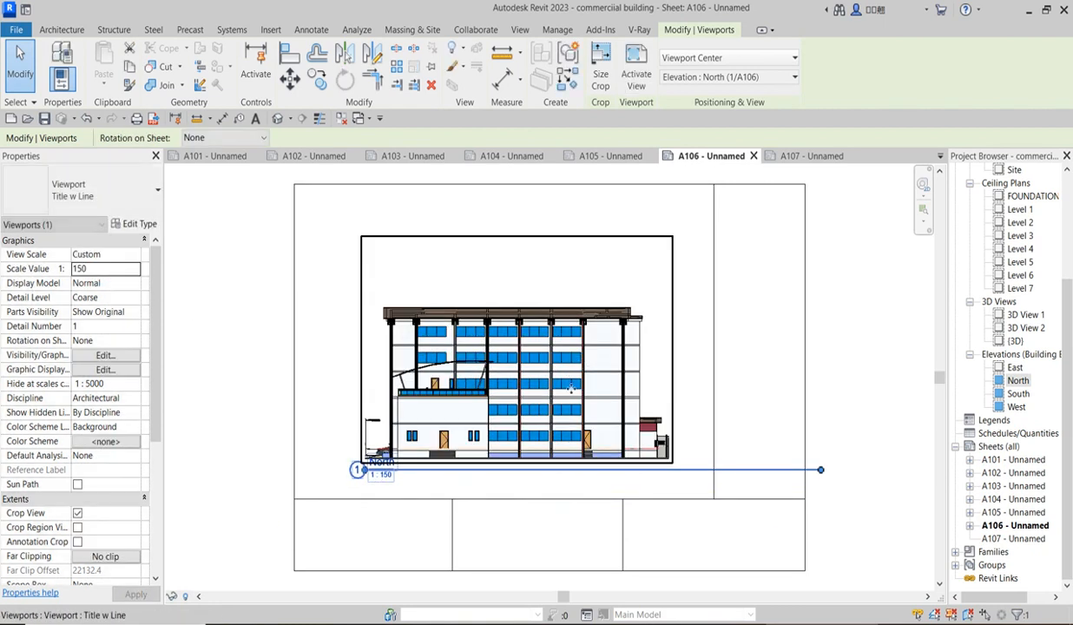
left_click(112, 187)
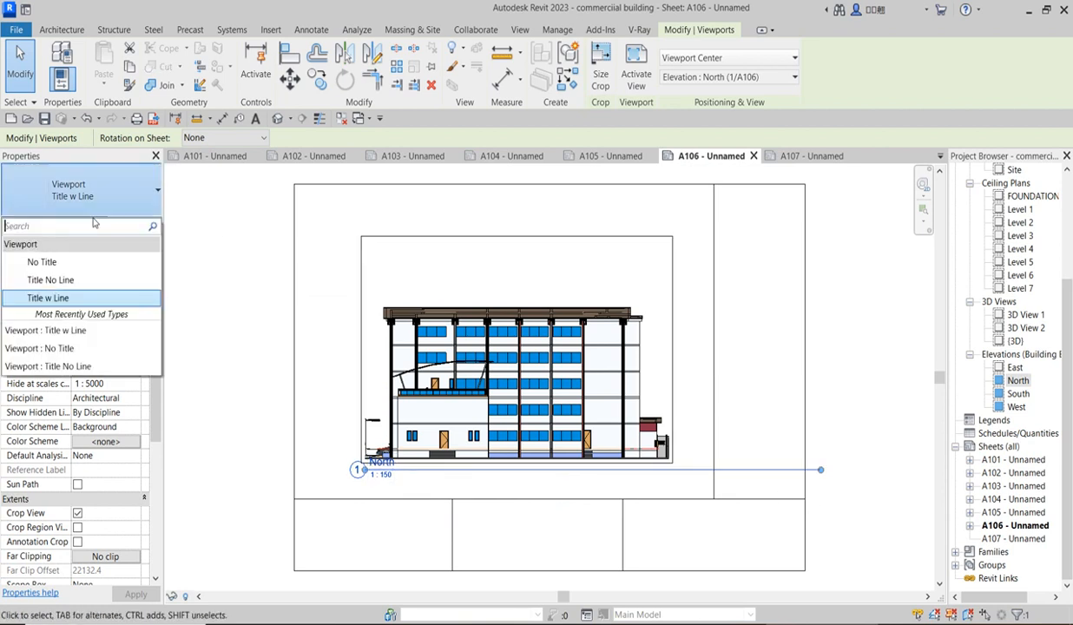
left_click(72, 269)
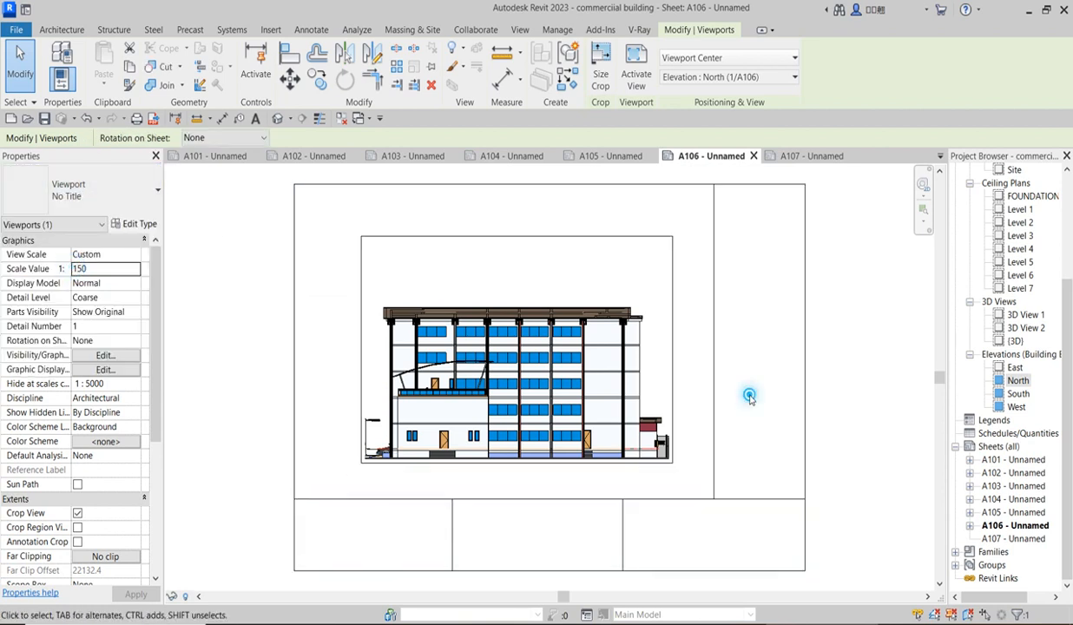
left_click(726, 387)
Open sheet A107 and place the East elevation in its drawing area.
double_click(1012, 539)
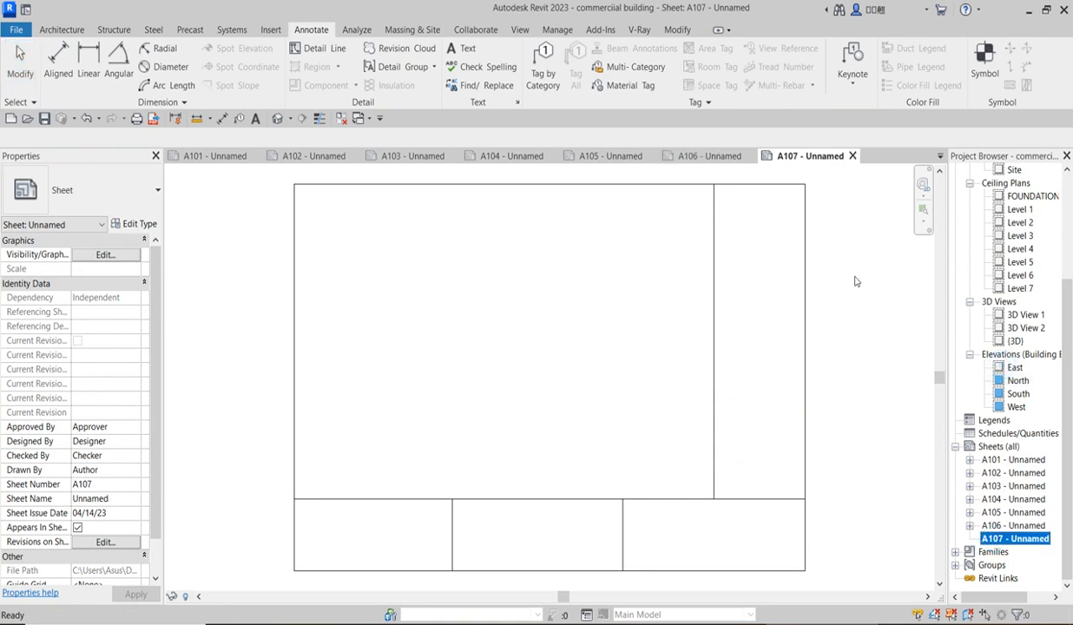
double_click(1014, 368)
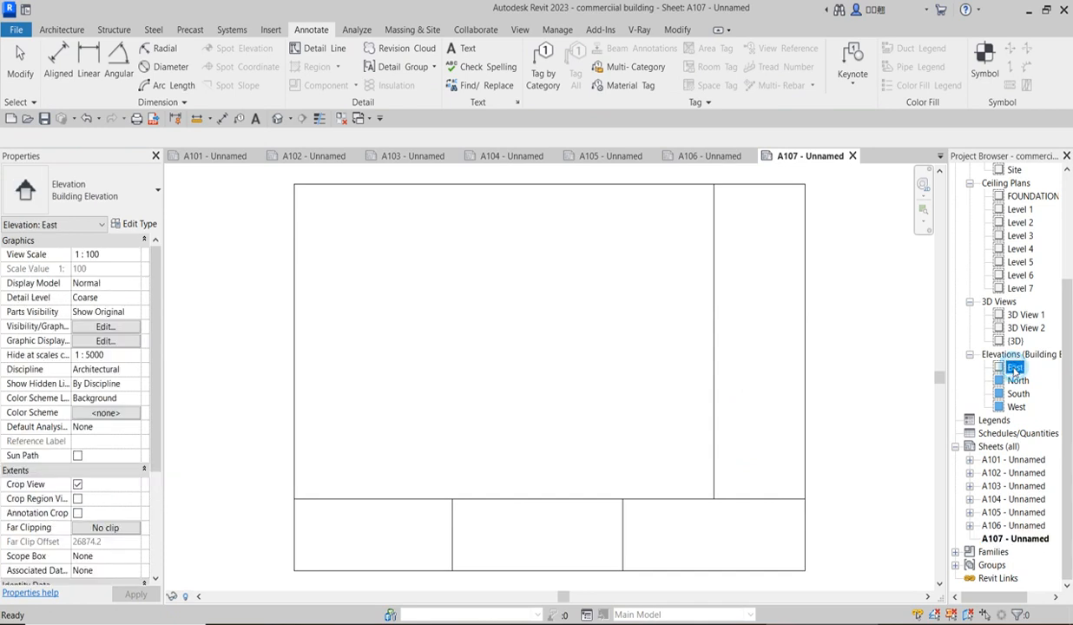
double_click(1008, 539)
left_click(1015, 369)
left_click_drag(1015, 368, 513, 311)
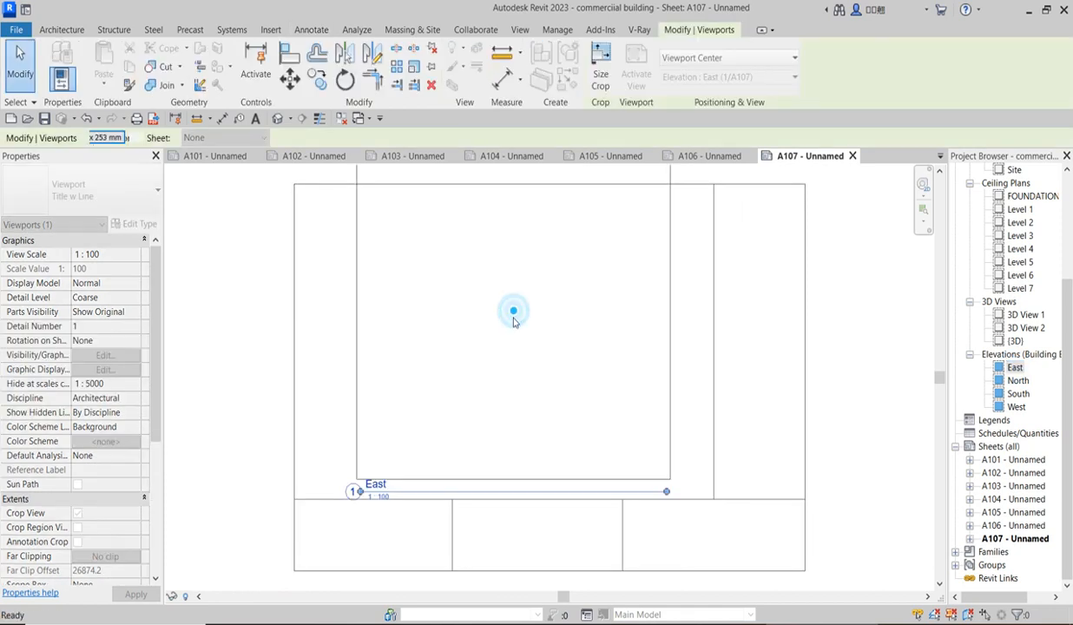
Set the East viewport's view scale to Custom with a scale value of 150.
left_click(136, 254)
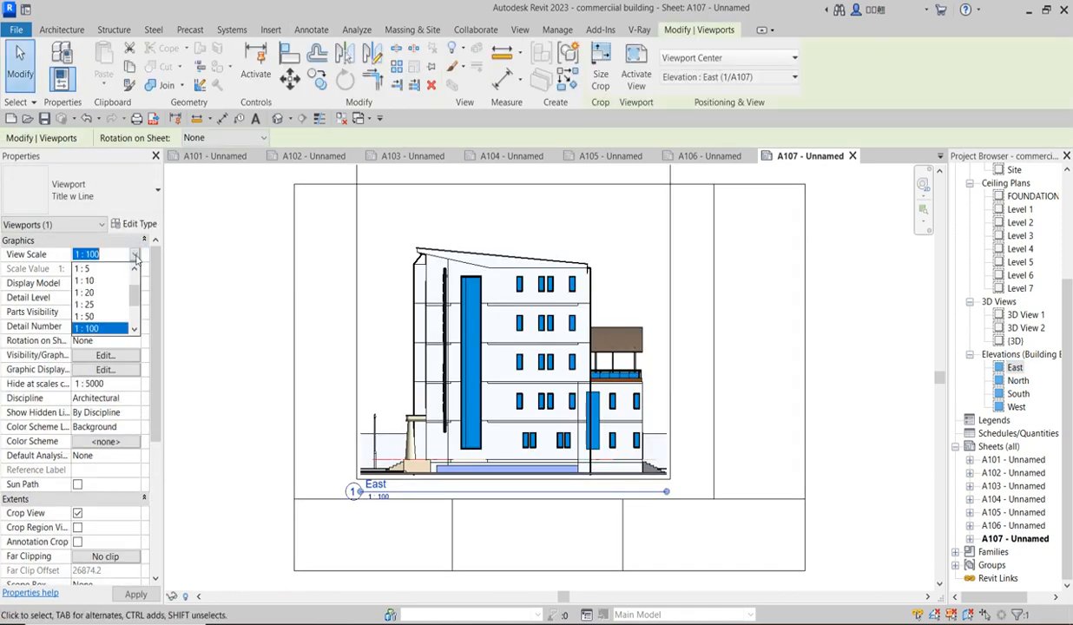
scroll(135, 288, "up", 2)
left_click(91, 268)
left_click(96, 269)
type("150")
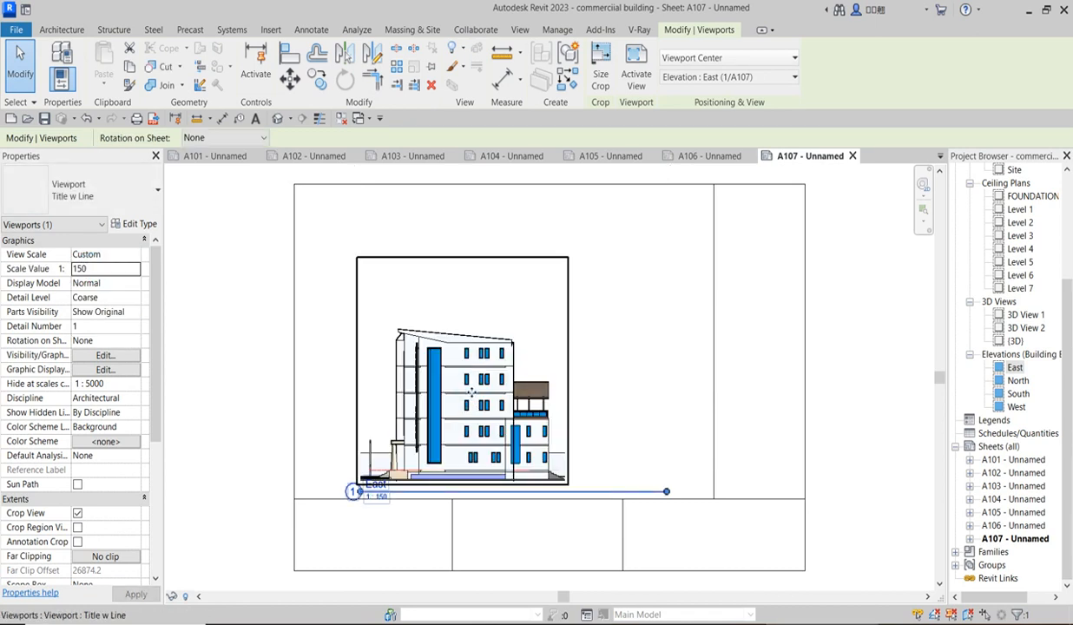
Set the East viewport's type to No Title and move it to the middle of the sheet's drawing area.
left_click(53, 186)
left_click(42, 261)
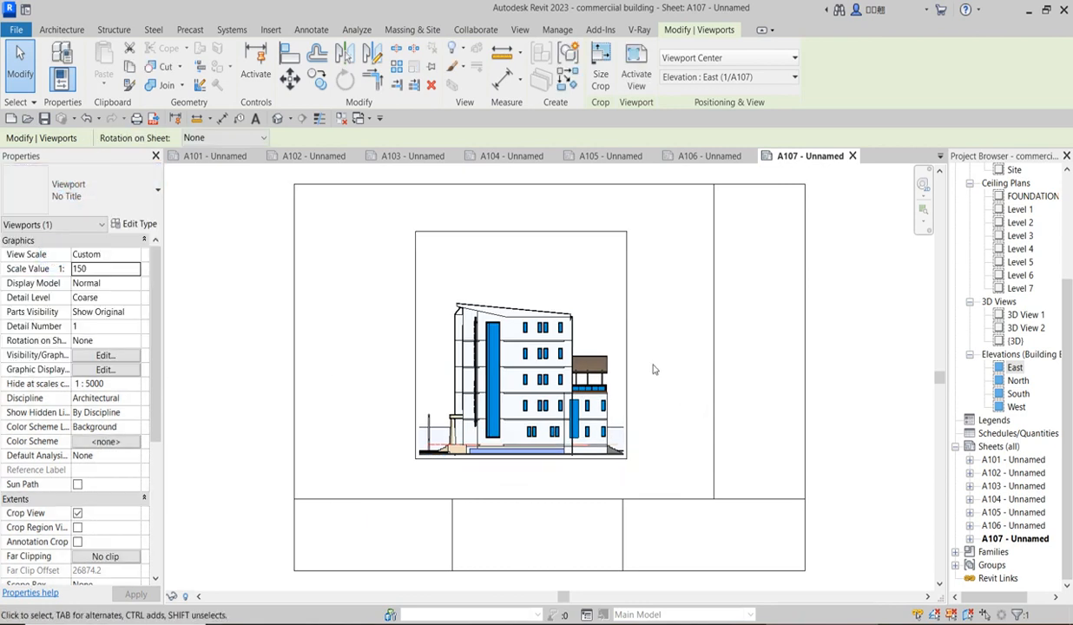
left_click(653, 361)
left_click_drag(608, 415, 618, 392)
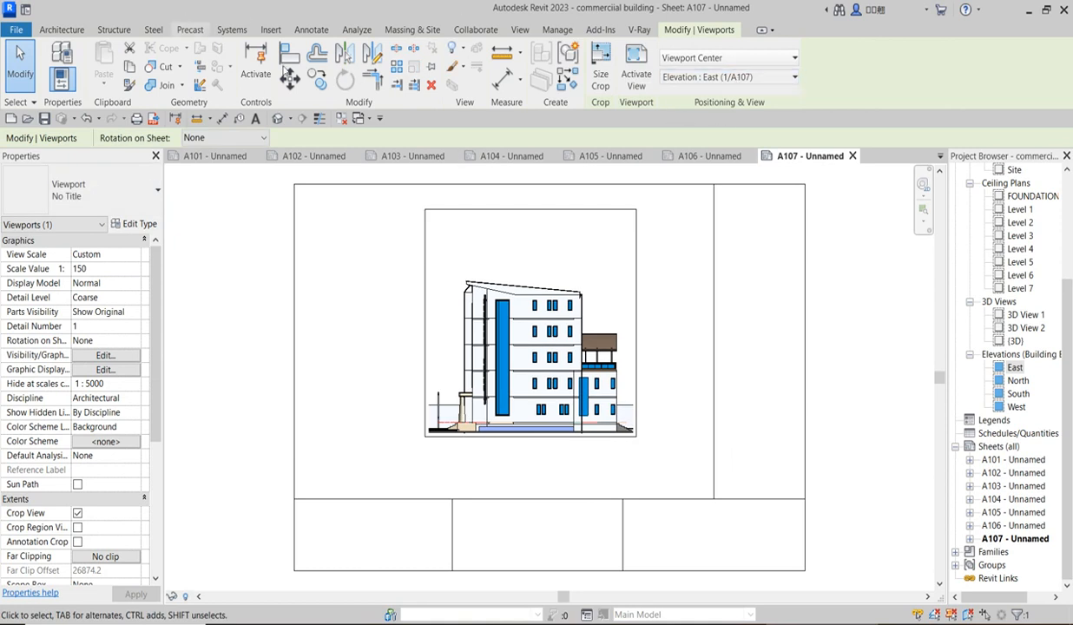
Draw a horizontal thin detail line at the base of the East elevation, from the sheet's outer border to the vertical title block divider.
left_click(311, 29)
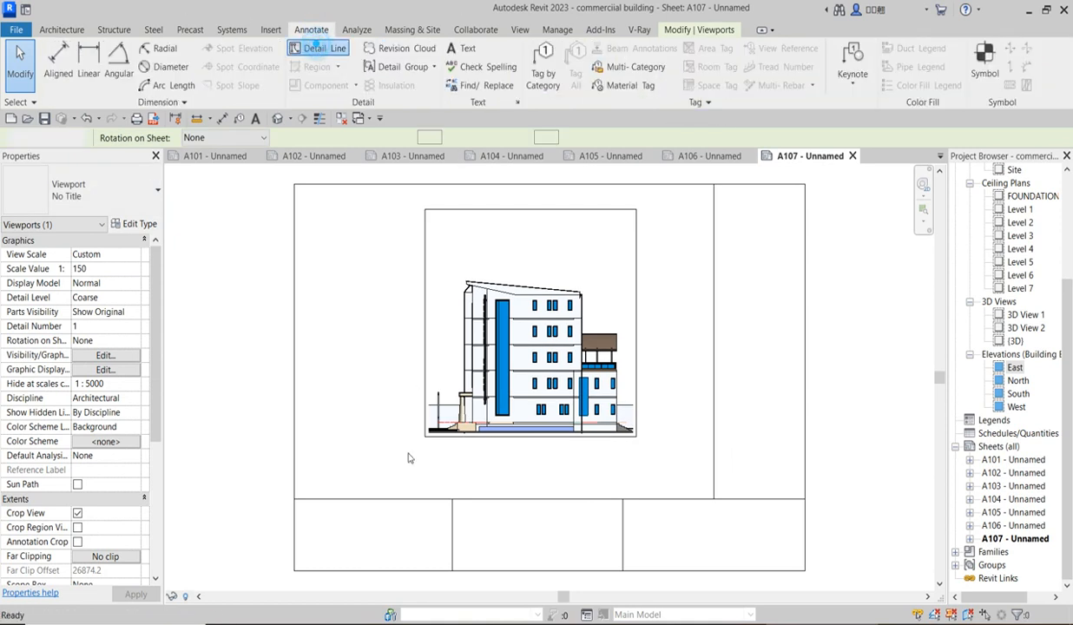
key("d")
key("l")
left_click(294, 436)
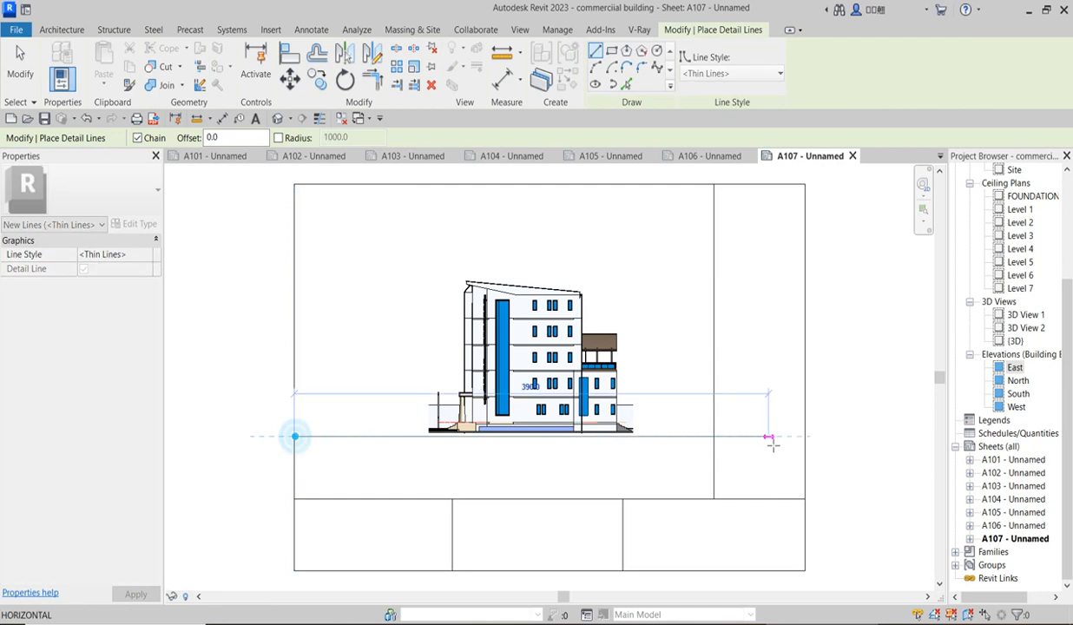
left_click(712, 435)
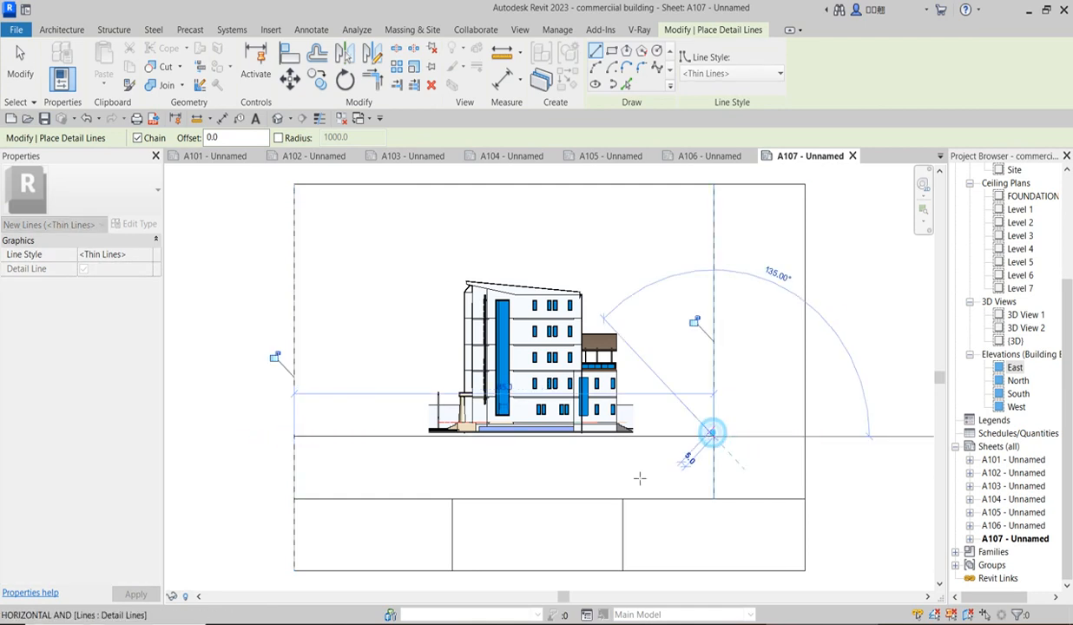
scroll(686, 469, "up", 3)
right_click(637, 466)
left_click(674, 243)
right_click(660, 233)
left_click(678, 243)
left_click(594, 301)
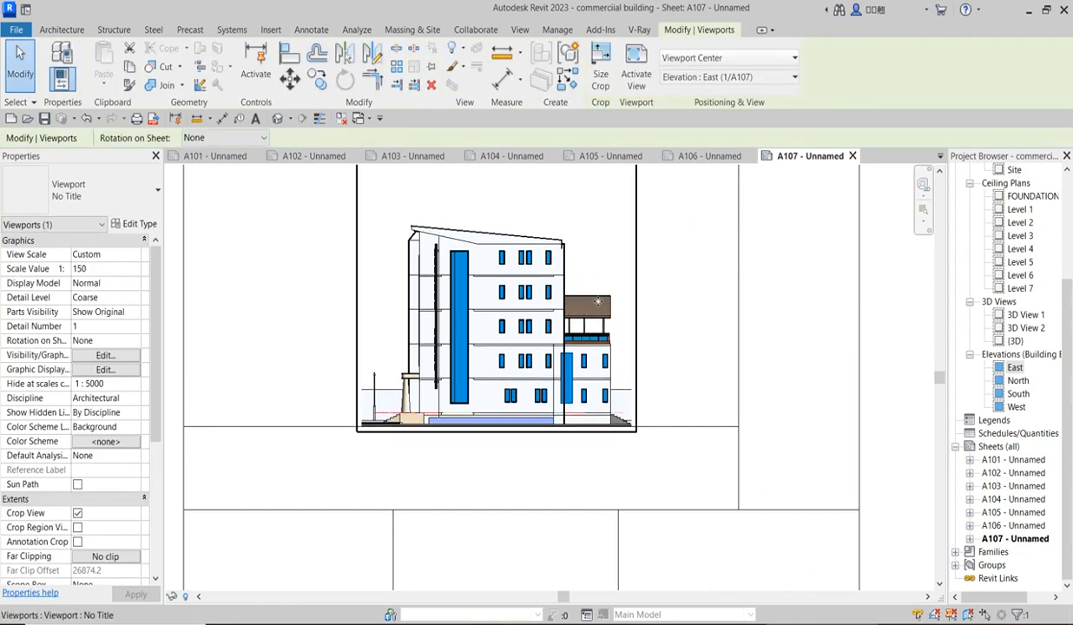
left_click(901, 566)
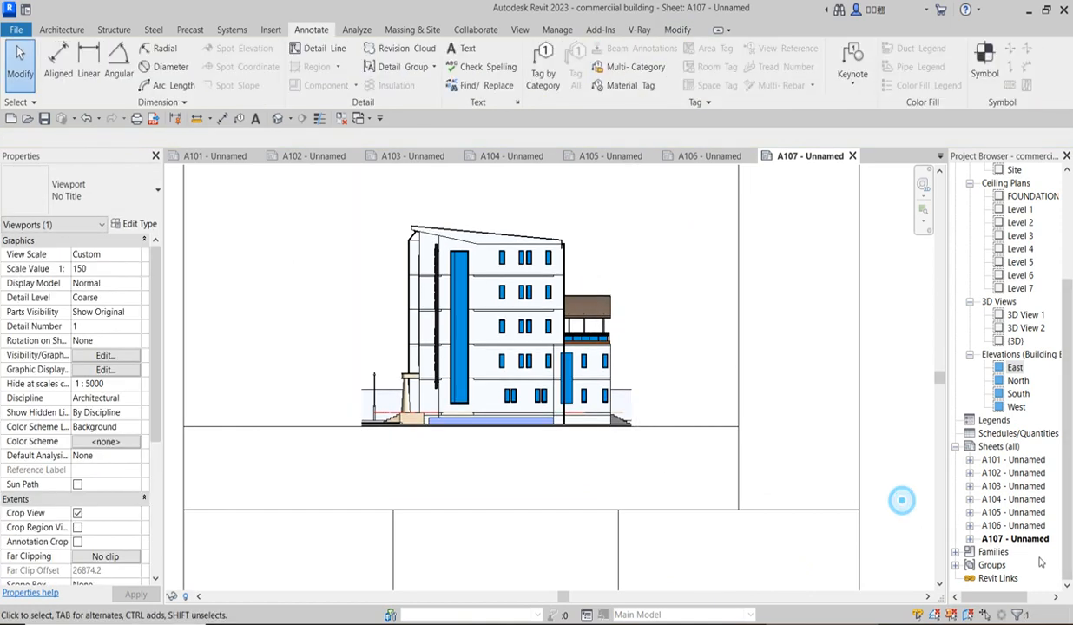
Open sheet A106 and draw a horizontal thin detail line across its drawing area, just above the North elevation's base.
left_click(997, 525)
left_click(999, 526)
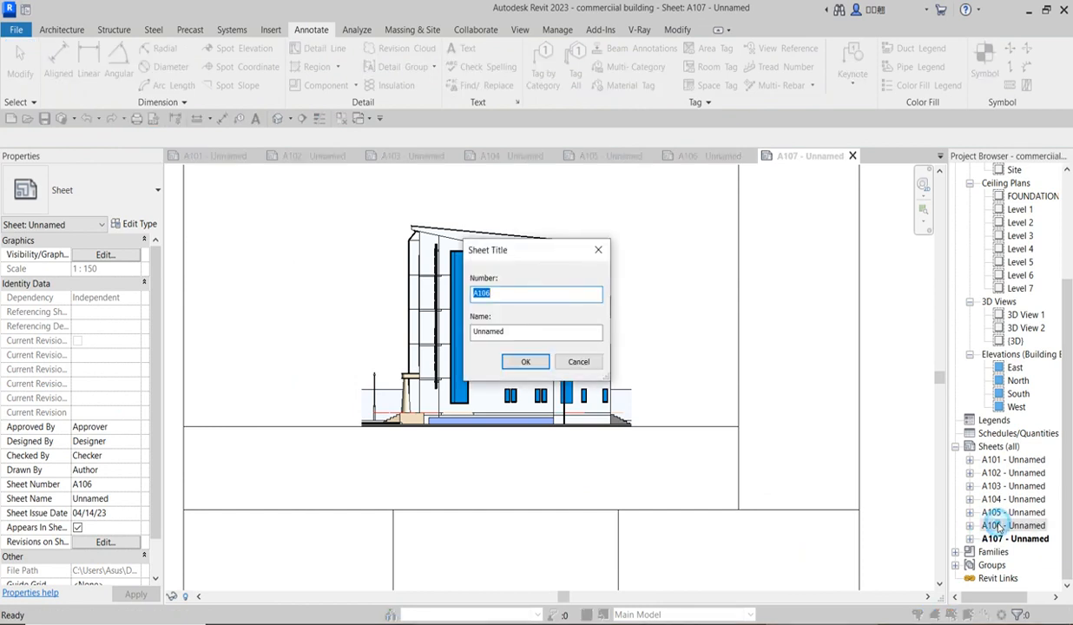
key("Escape")
double_click(1007, 525)
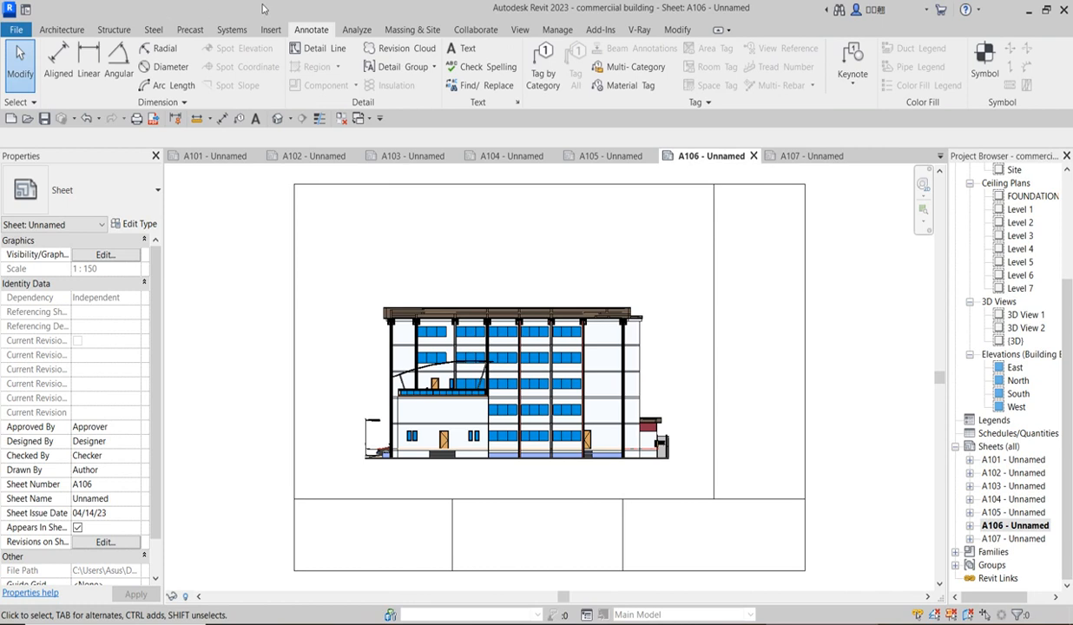
left_click(317, 48)
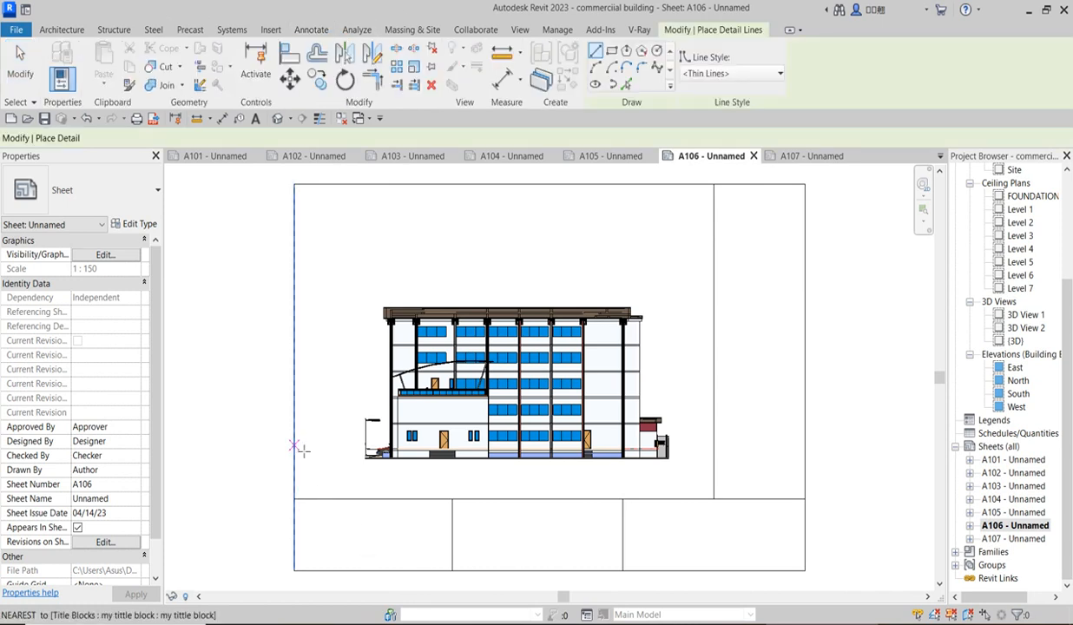
left_click(295, 445)
left_click(717, 444)
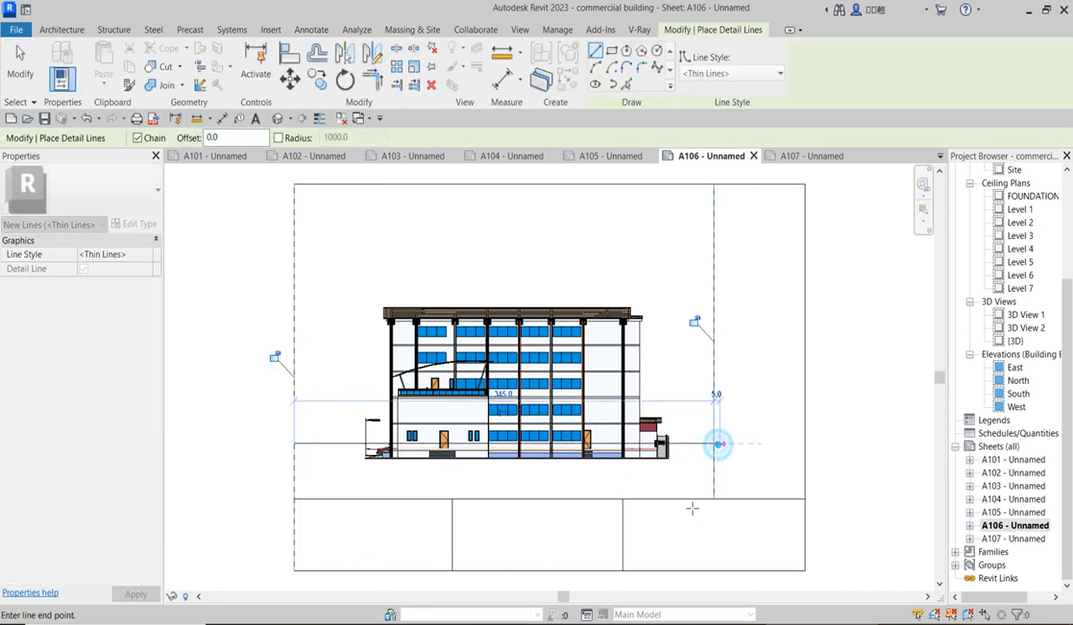
right_click(681, 473)
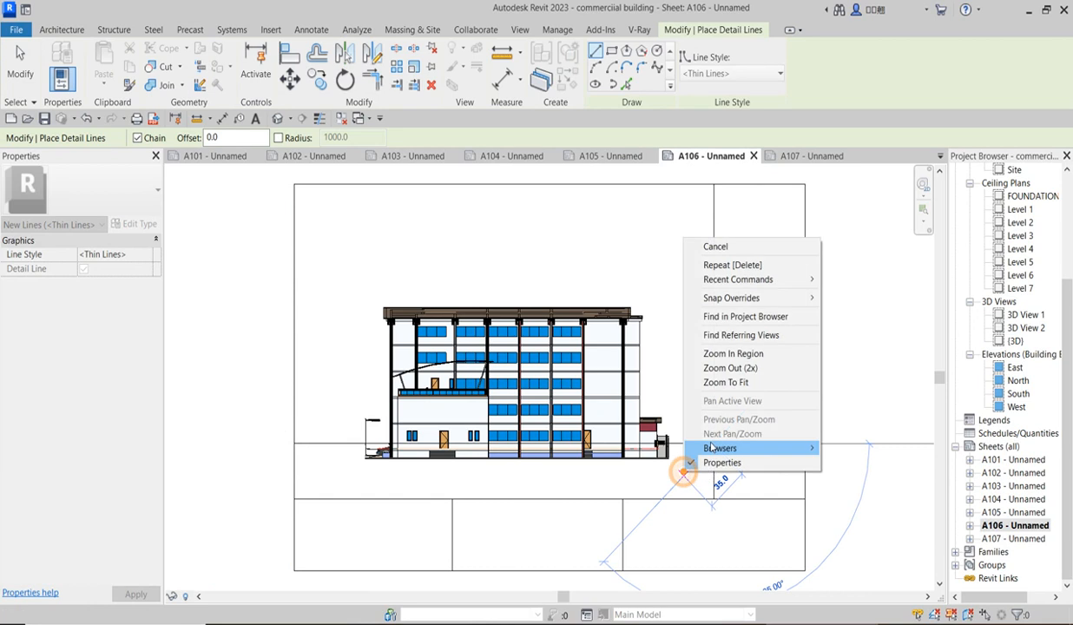
left_click(734, 248)
right_click(583, 233)
left_click(624, 243)
Nudge the North viewport upward until the building's base rests on the detail line.
left_click(614, 352)
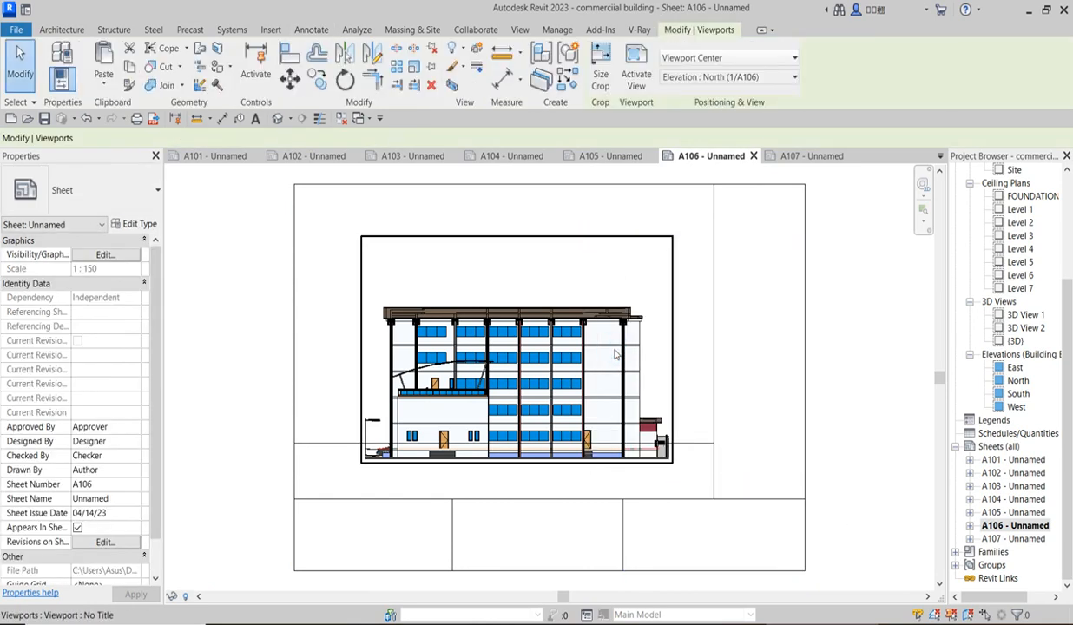
key("Up")
key("Up")
key("Up")
key("Up")
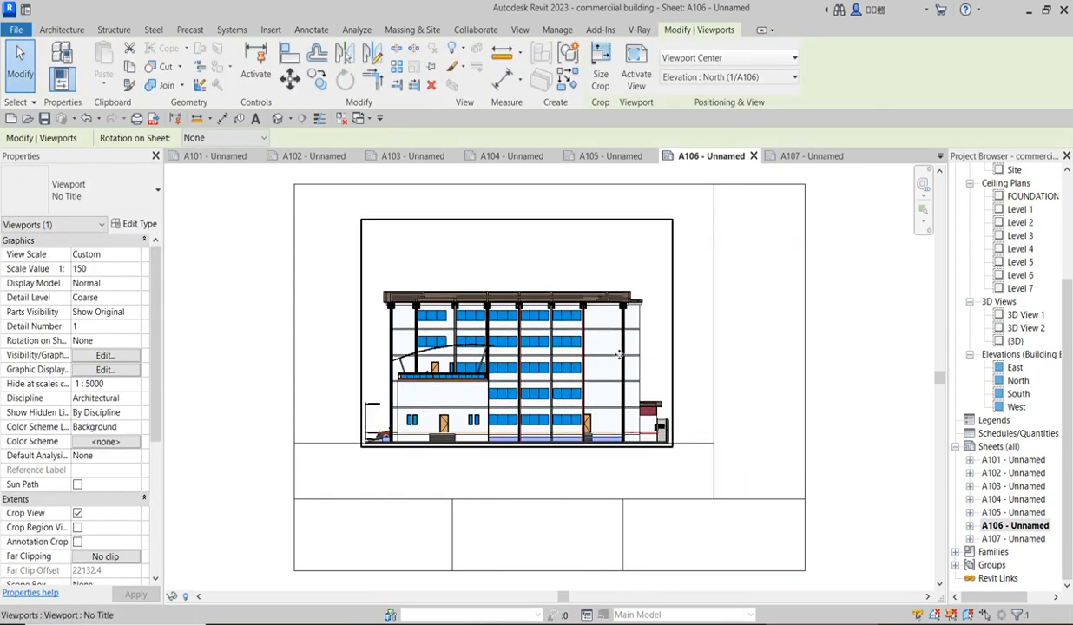
left_click(750, 347)
scroll(725, 426, "down", 1)
scroll(727, 459, "down", 2)
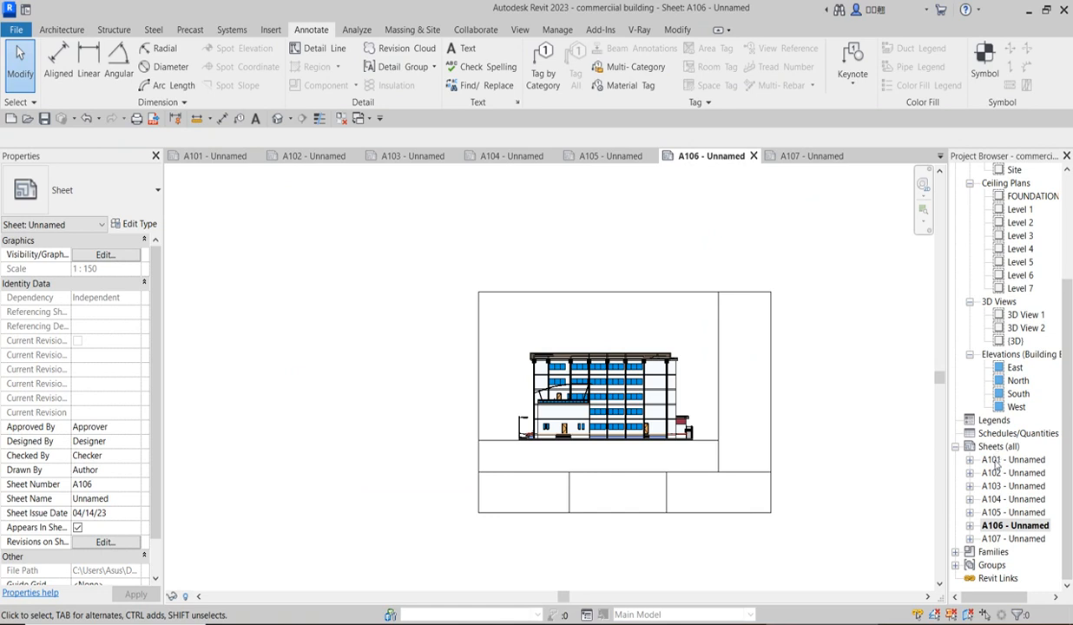
Create a new sheet using the "my tittle block" title block.
left_click(998, 447)
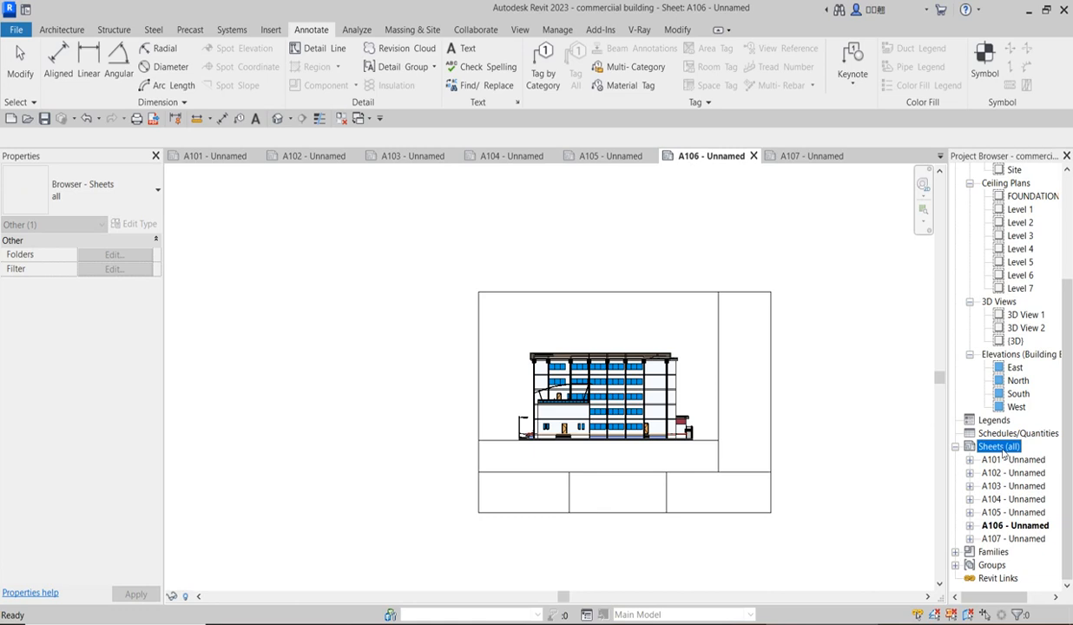
right_click(1000, 447)
left_click(896, 453)
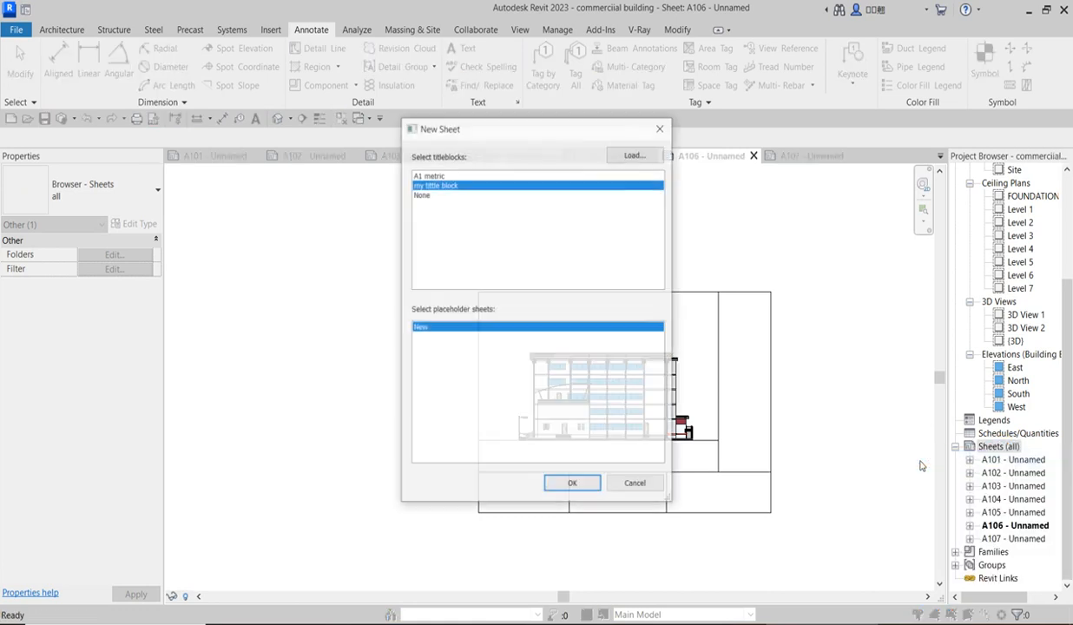
left_click(577, 484)
Change the new sheet's number to A100 and its name to "cover".
right_click(1007, 553)
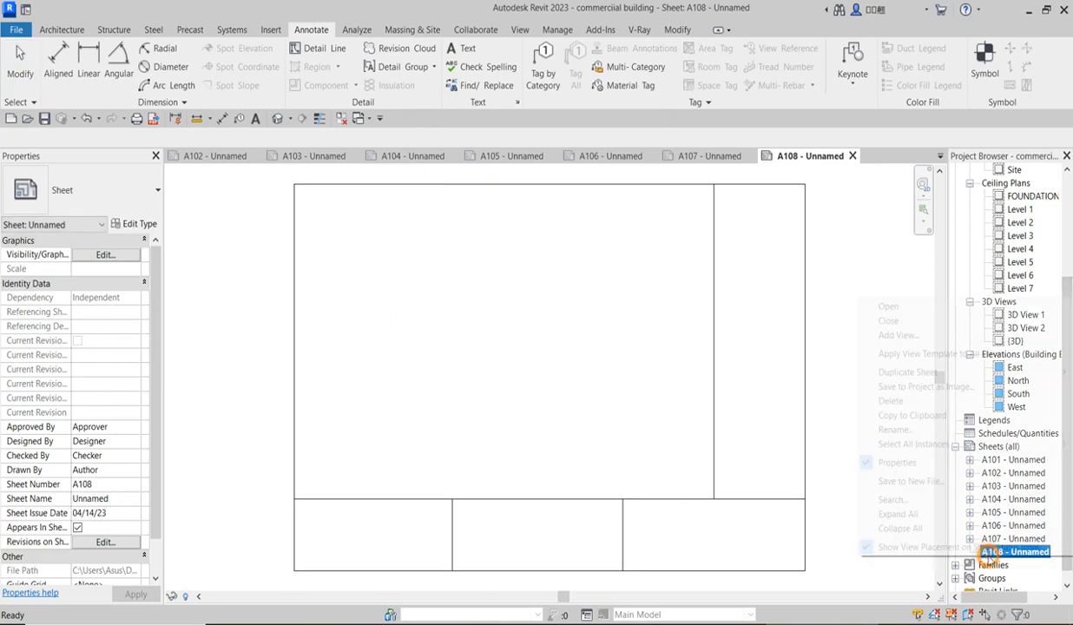
left_click(894, 429)
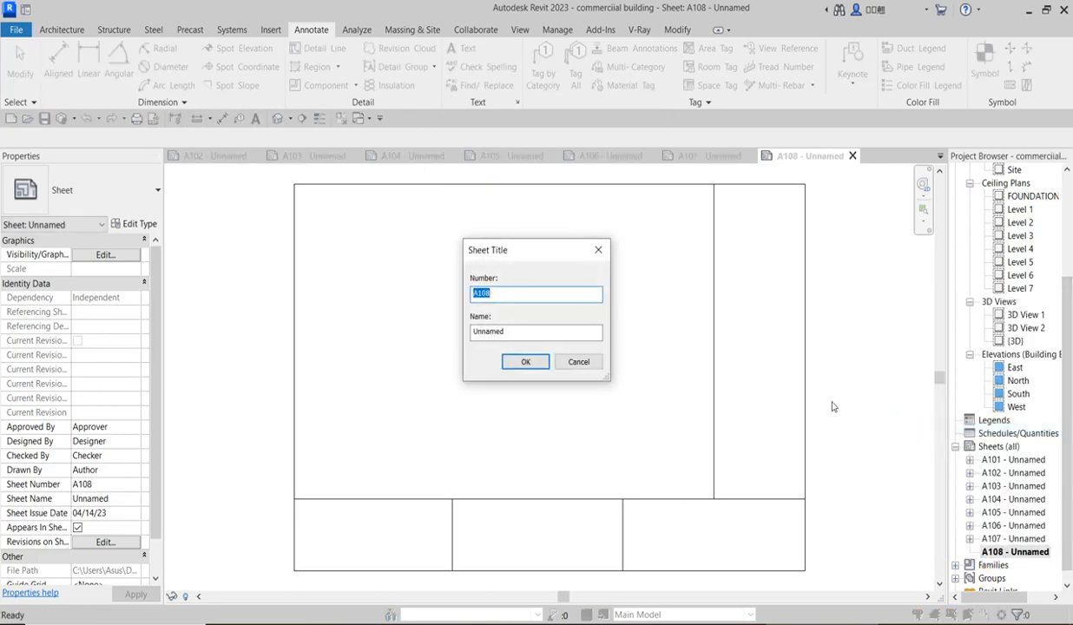
left_click(508, 296)
left_click(502, 297)
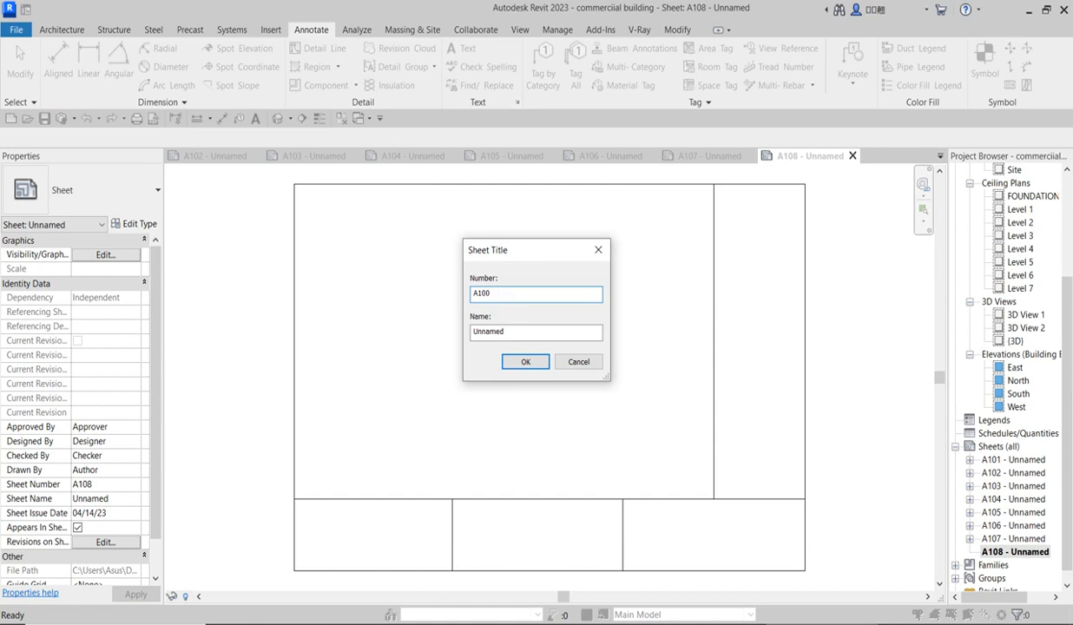
double_click(517, 335)
type("cover")
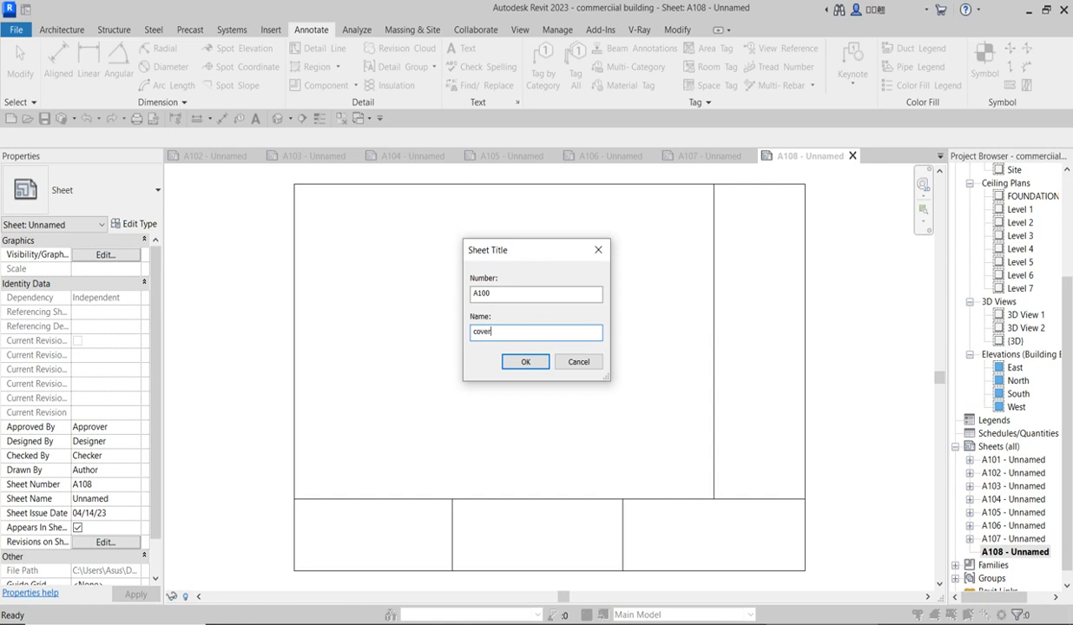
left_click(529, 361)
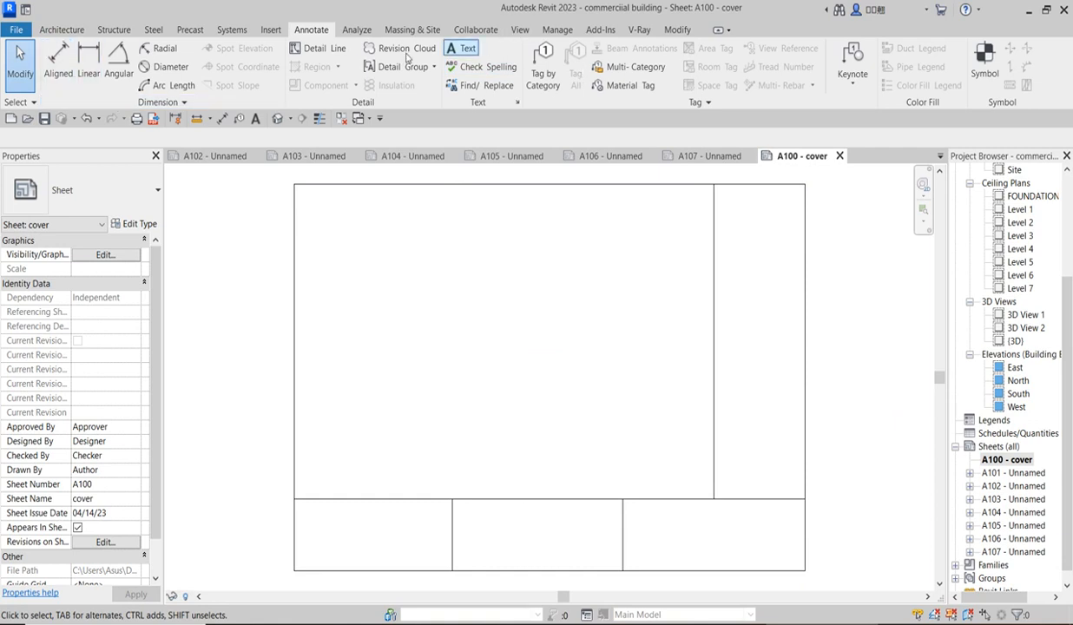
Trace the title block's outer border with a detail line rectangle and delete the title block from the cover sheet.
left_click(339, 53)
left_click(612, 51)
left_click(294, 183)
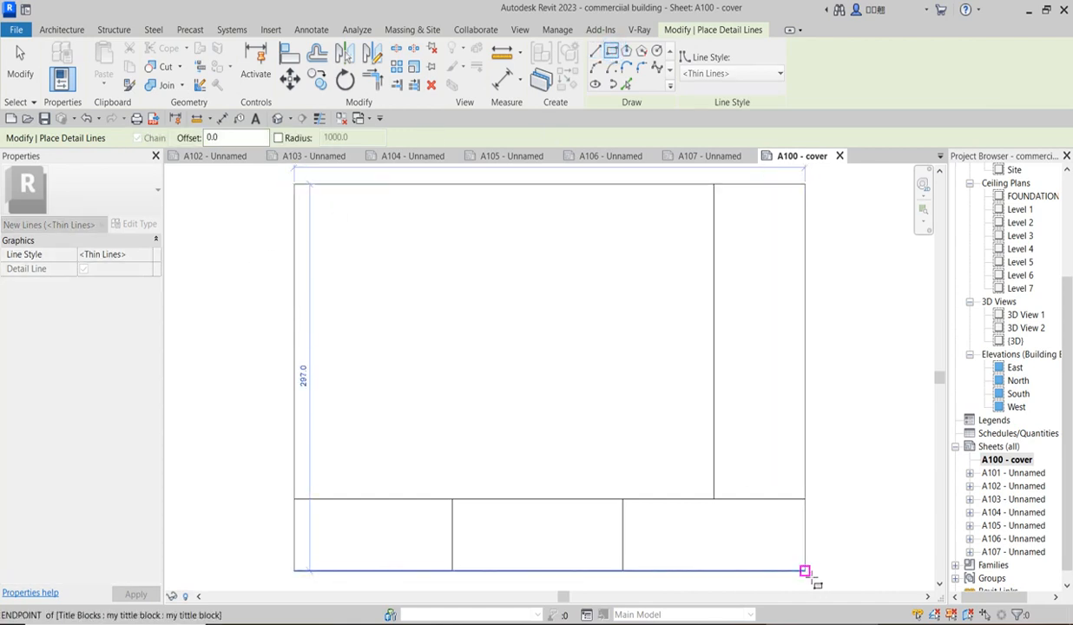
left_click(805, 570)
right_click(856, 427)
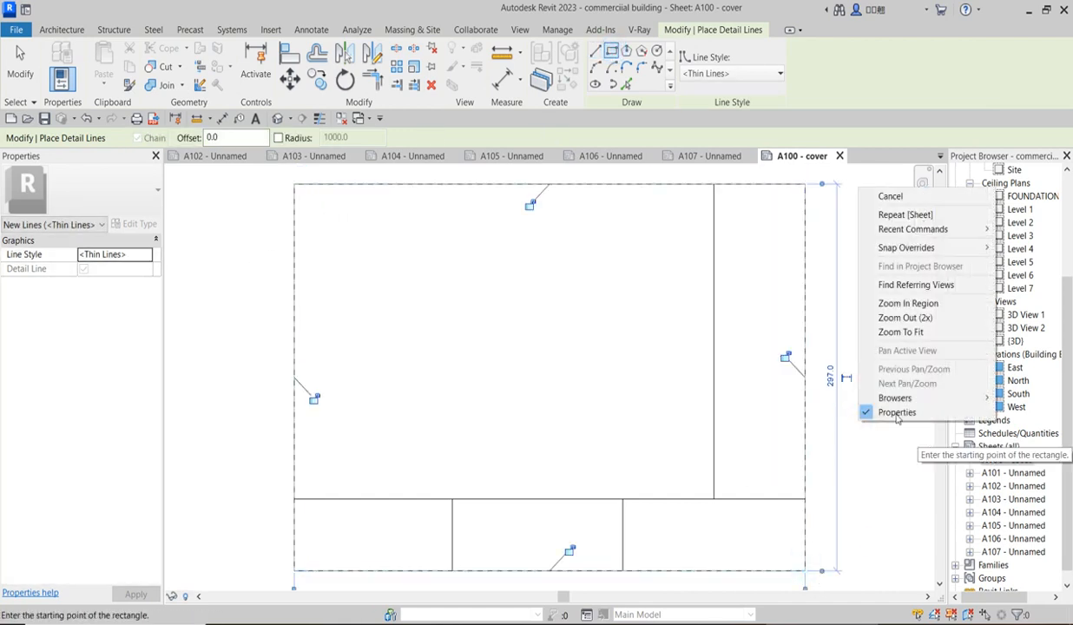
left_click(891, 197)
right_click(859, 237)
left_click(892, 244)
left_click(712, 287)
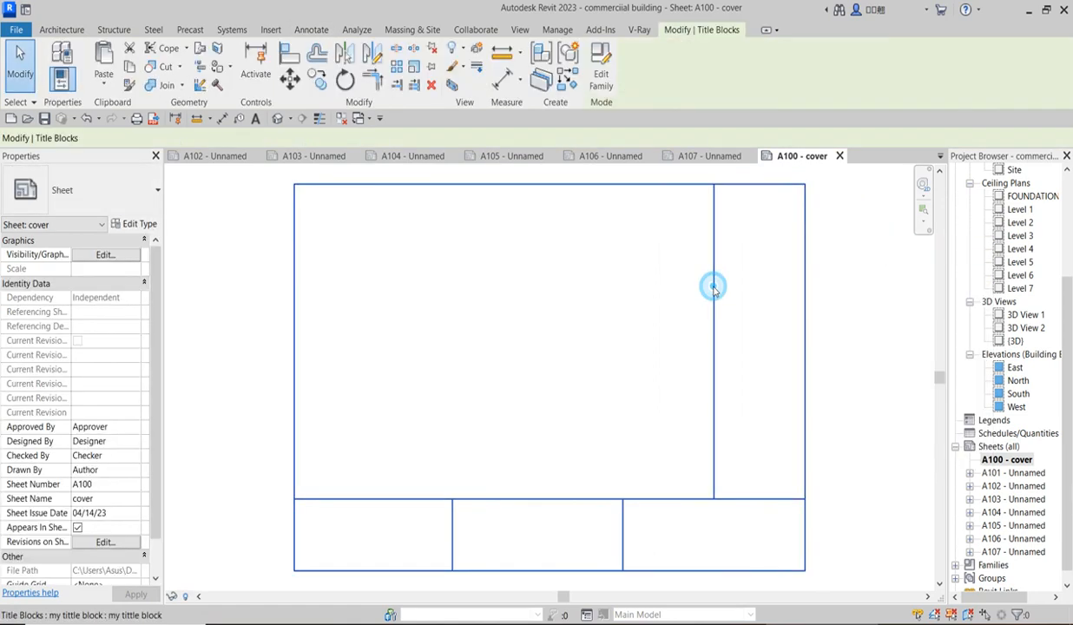
key("Delete")
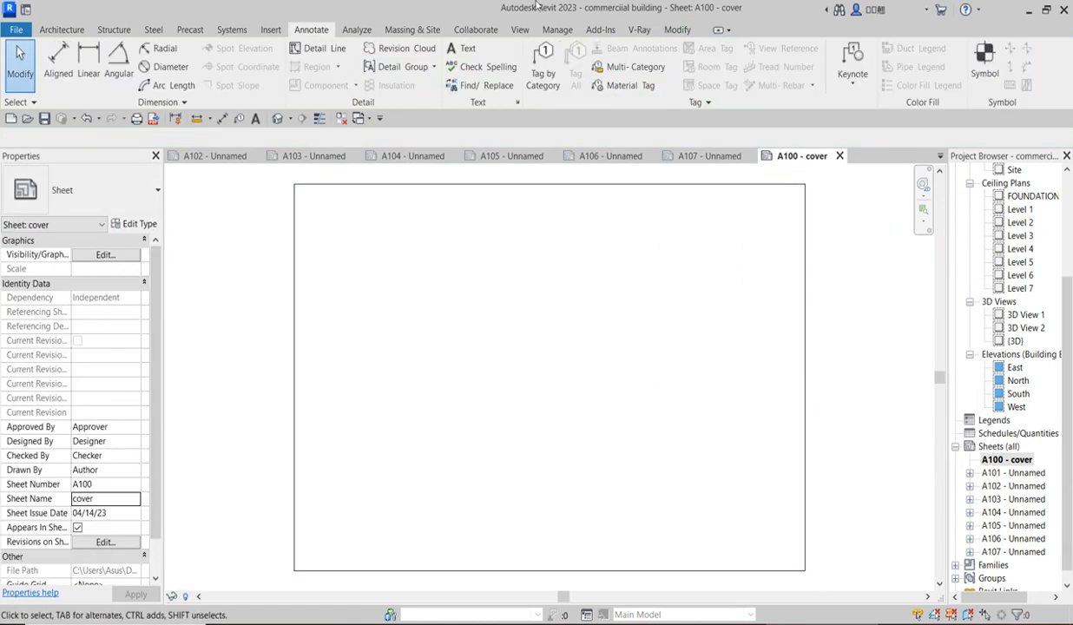
Place a text note reading "architectural drawing" in the upper part of the cover sheet.
left_click(469, 49)
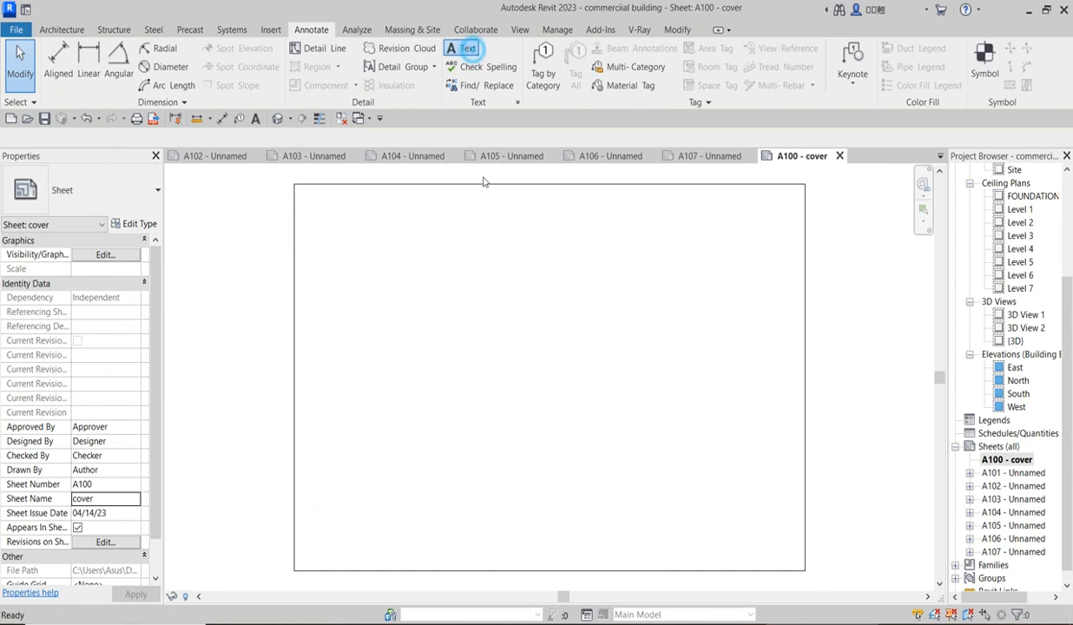
left_click(423, 261)
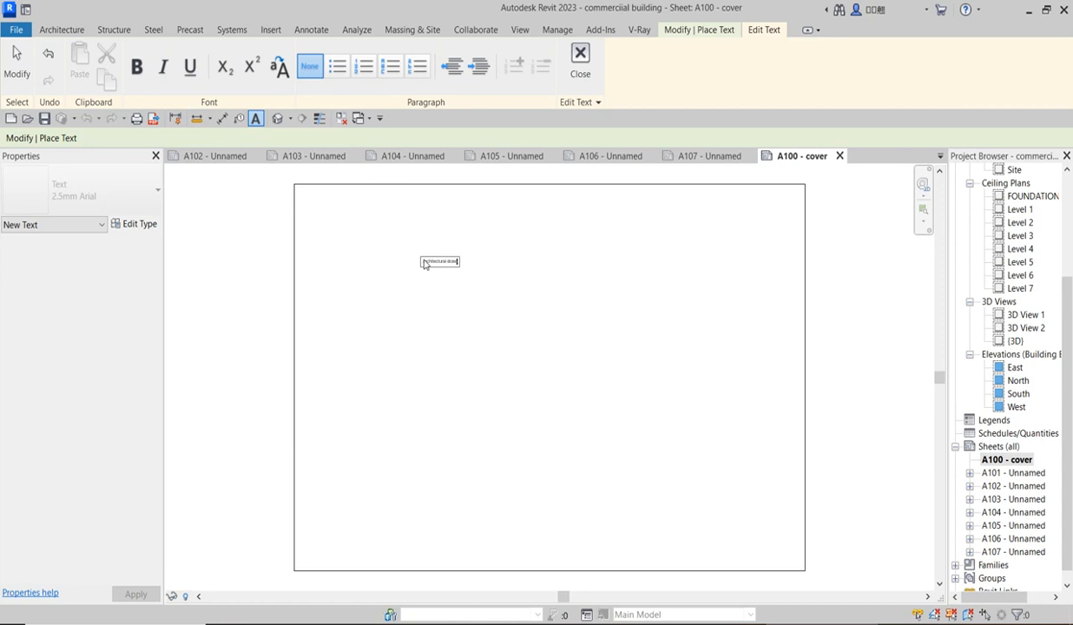
left_click(462, 312)
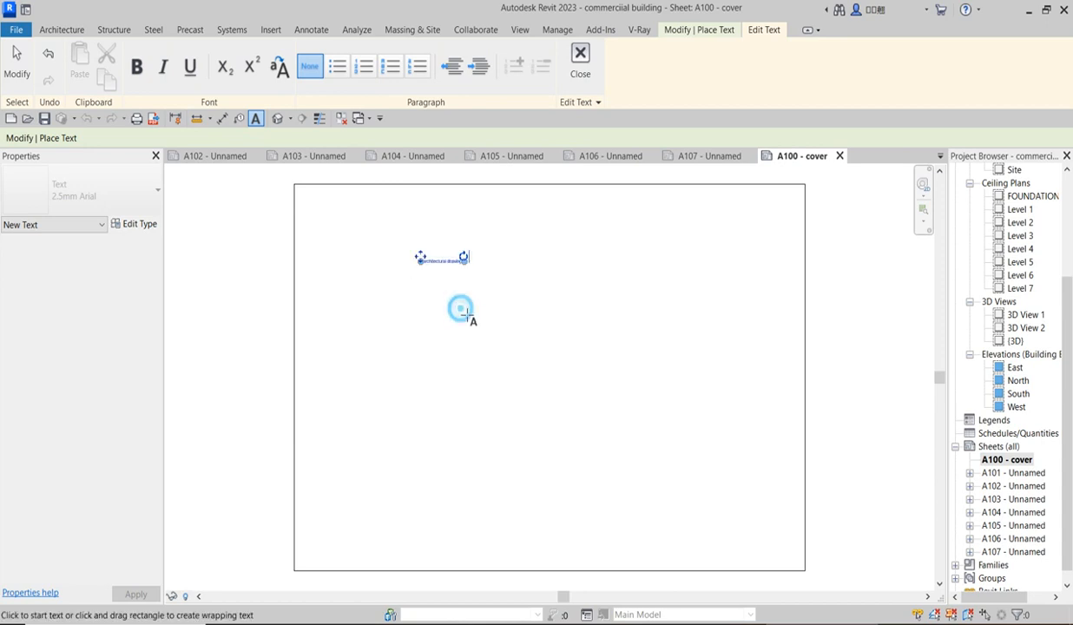
scroll(483, 283, "up", 2)
key("Escape")
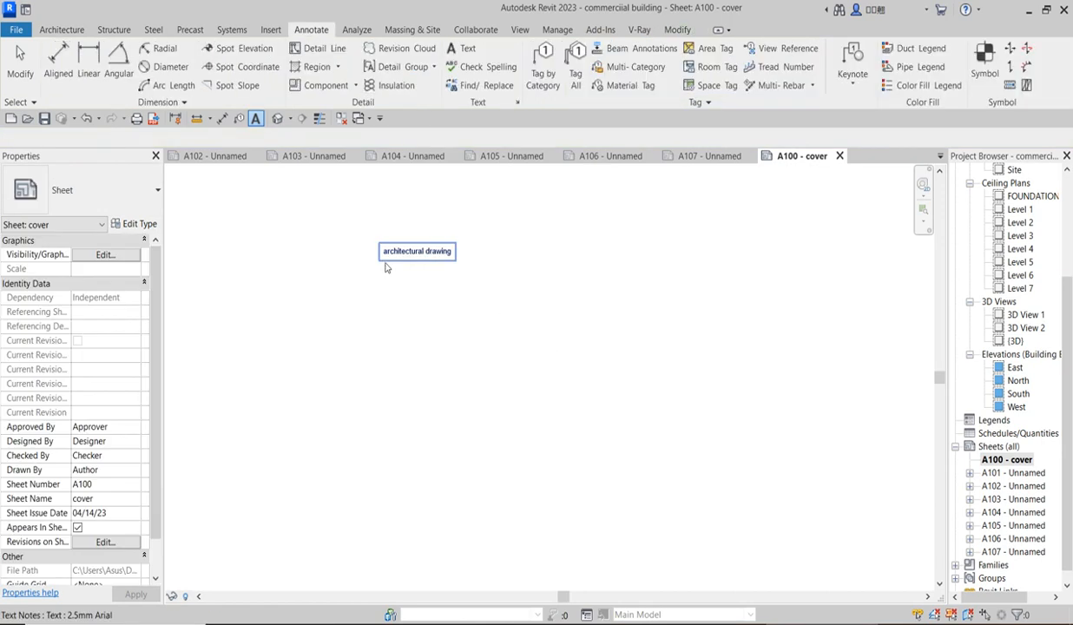
Duplicate the 2.5mm Arial type of the "architectural drawing" text note, keeping the suggested name.
scroll(393, 256, "up", 2)
left_click(401, 255)
scroll(497, 358, "down", 5)
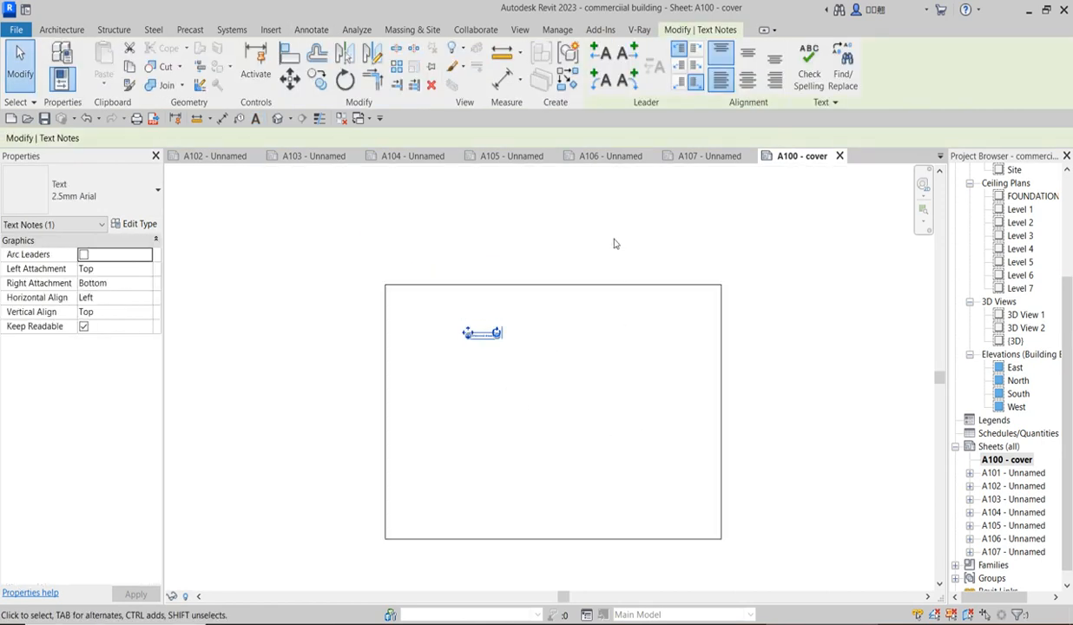
left_click(139, 224)
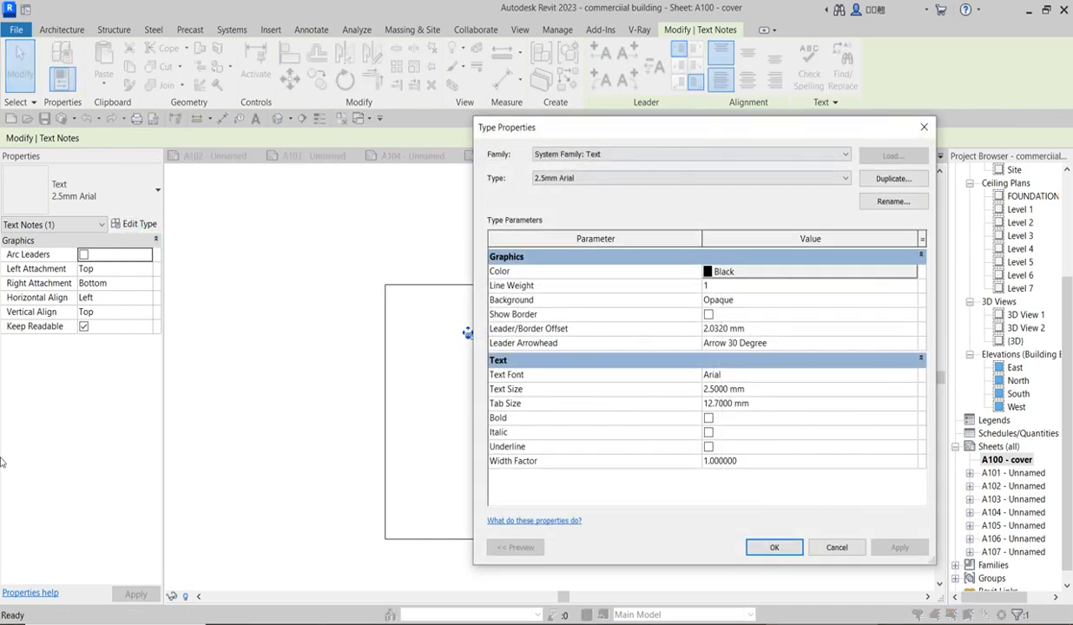
left_click(893, 178)
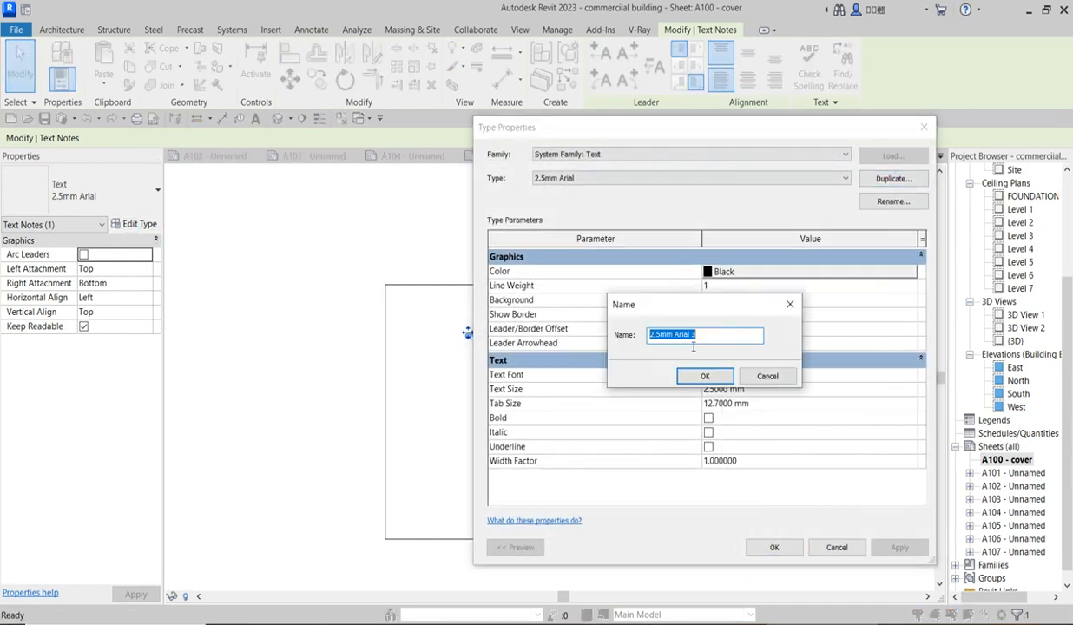
left_click(704, 375)
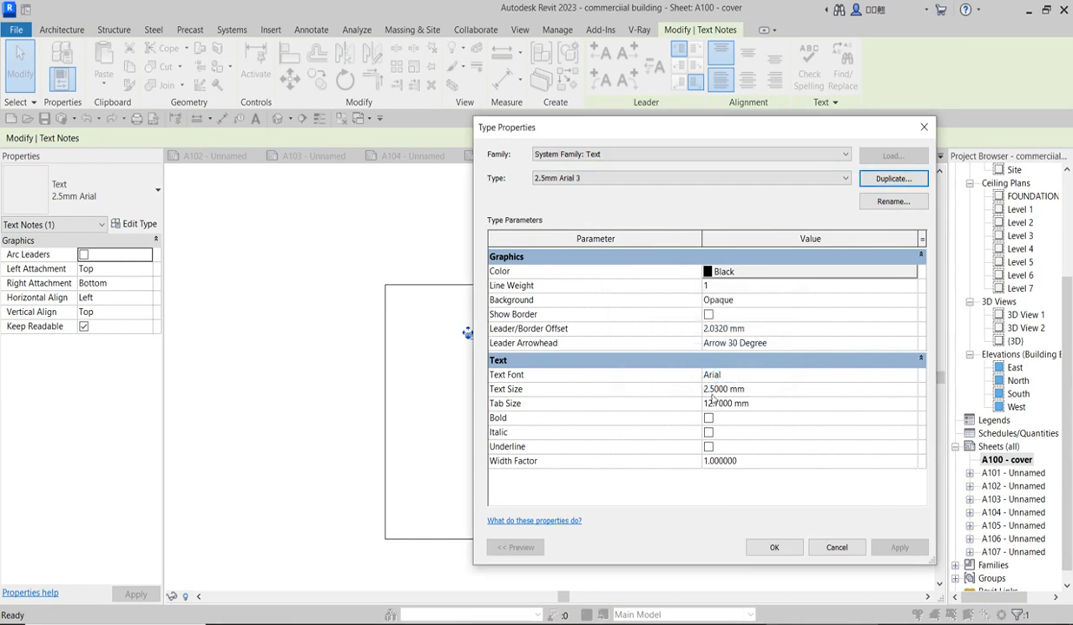
Set the text size of the duplicated text type to 16.5 mm and apply it to the cover title.
left_click(707, 388)
left_click(706, 388)
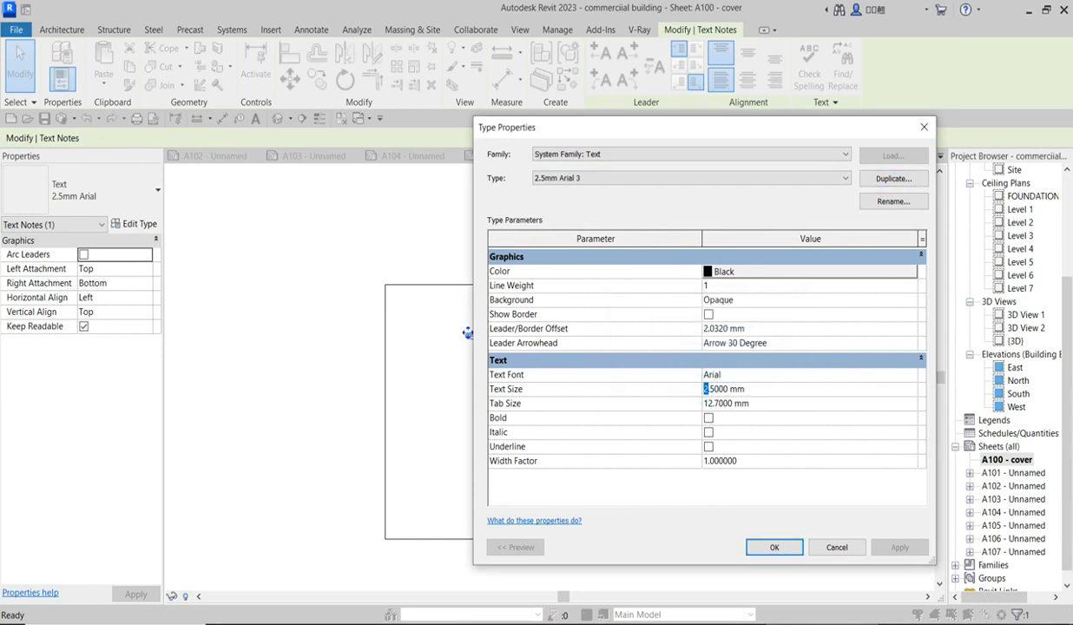
type("16")
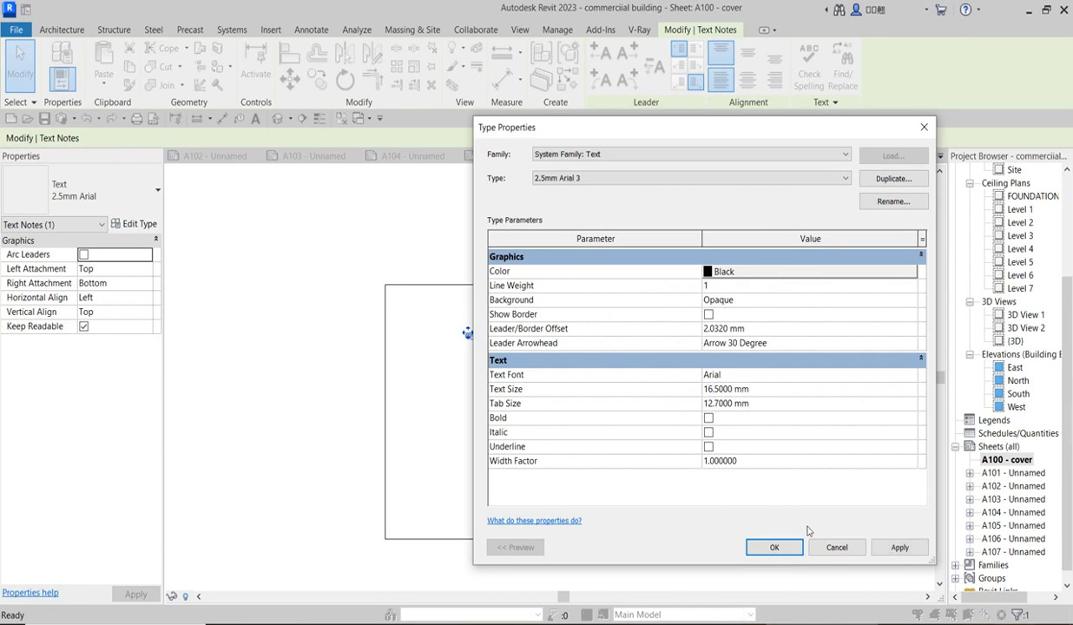
left_click(776, 547)
scroll(645, 373, "up", 2)
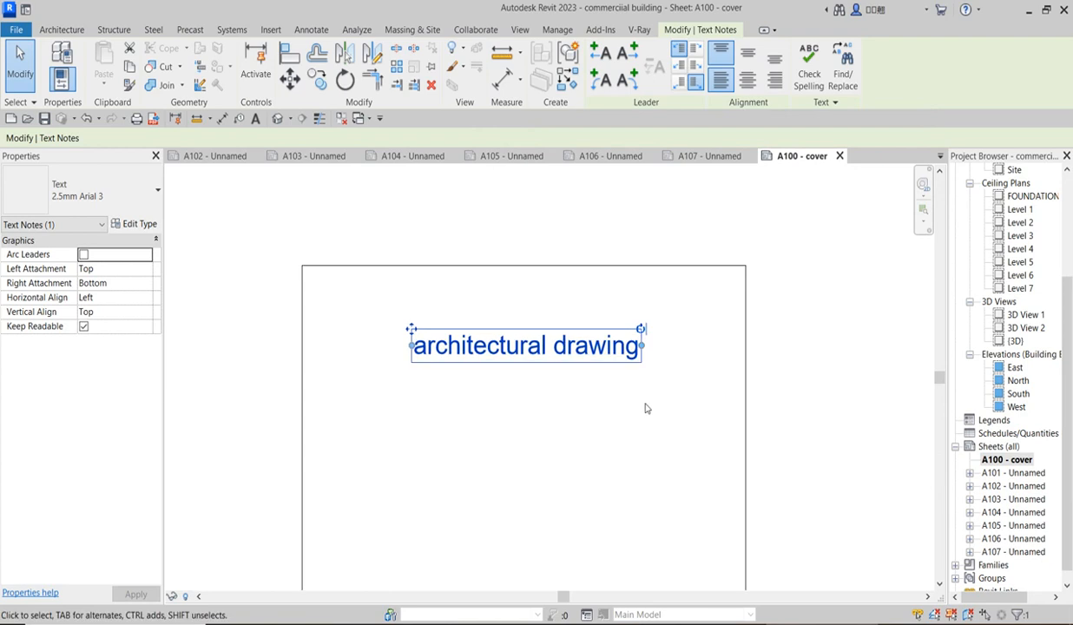
left_click(511, 376)
scroll(511, 376, "down", 3)
scroll(502, 360, "up", 2)
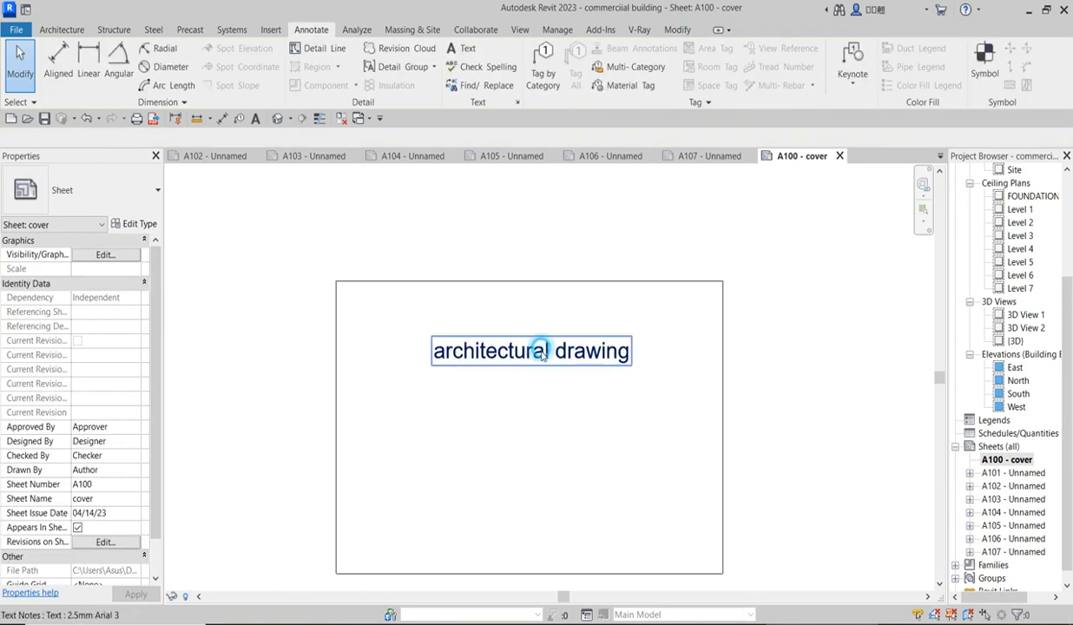
left_click(546, 352)
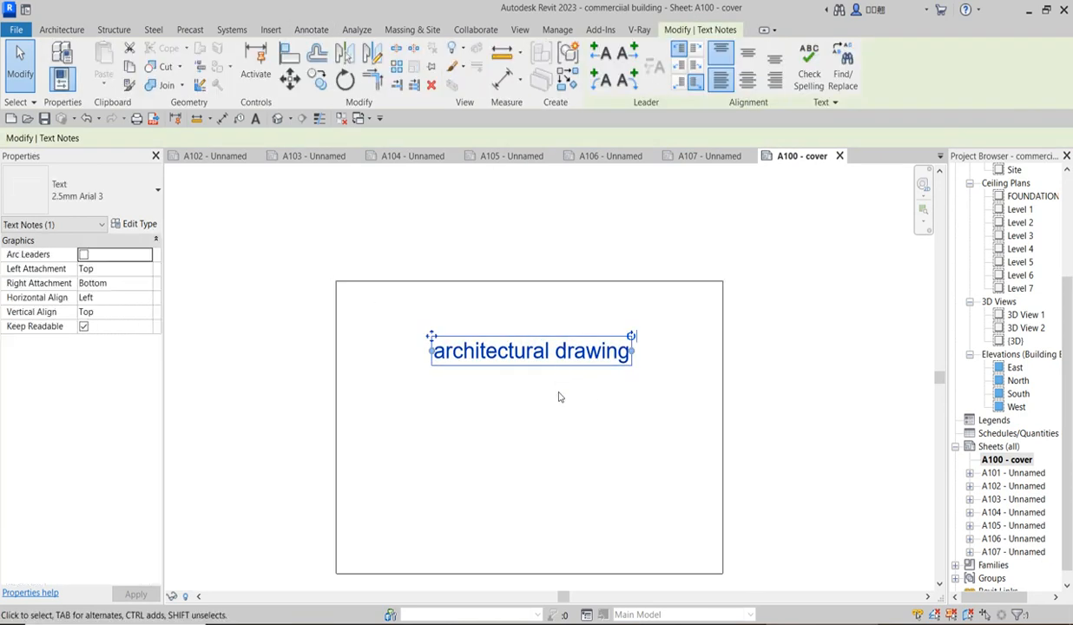
scroll(560, 385, "down", 1)
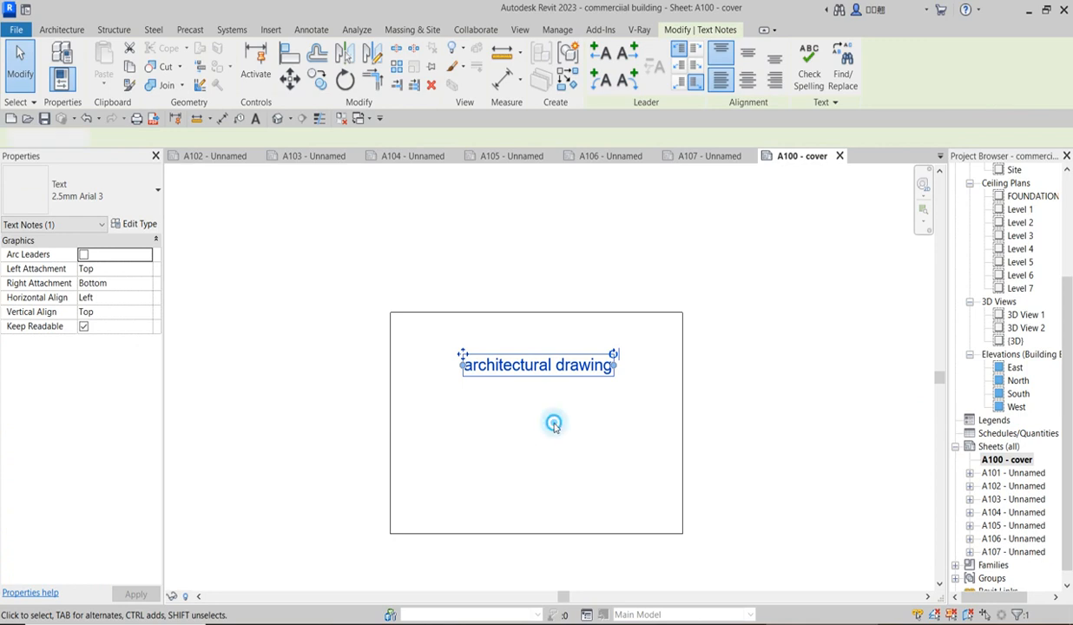
left_click(540, 413)
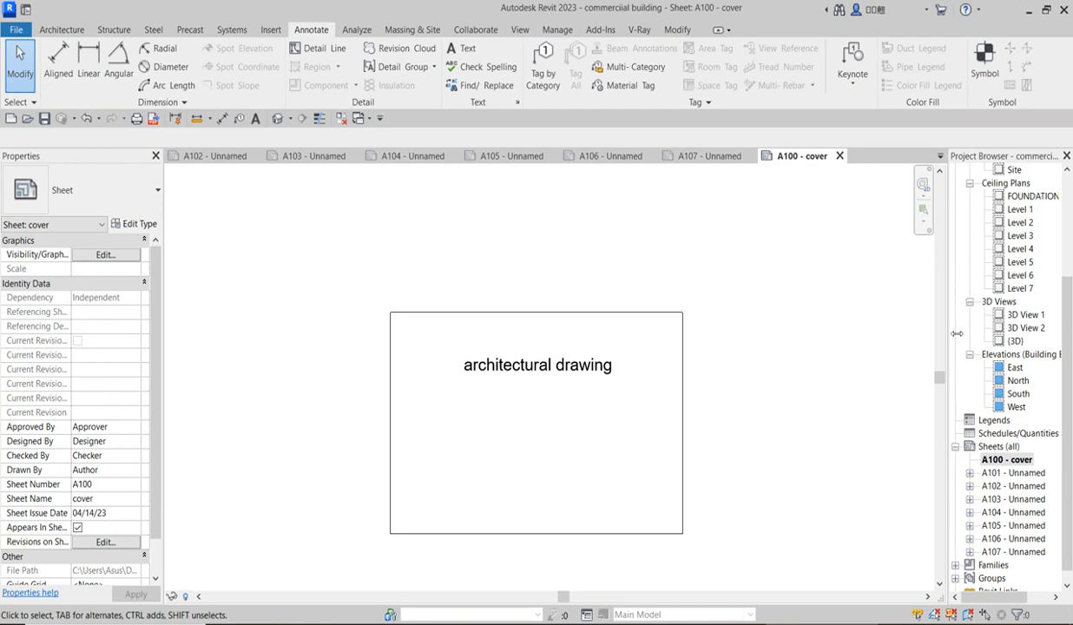
Review the South elevation, elevation sheet A106, the default 3D view and elevation sheet A105.
double_click(1018, 393)
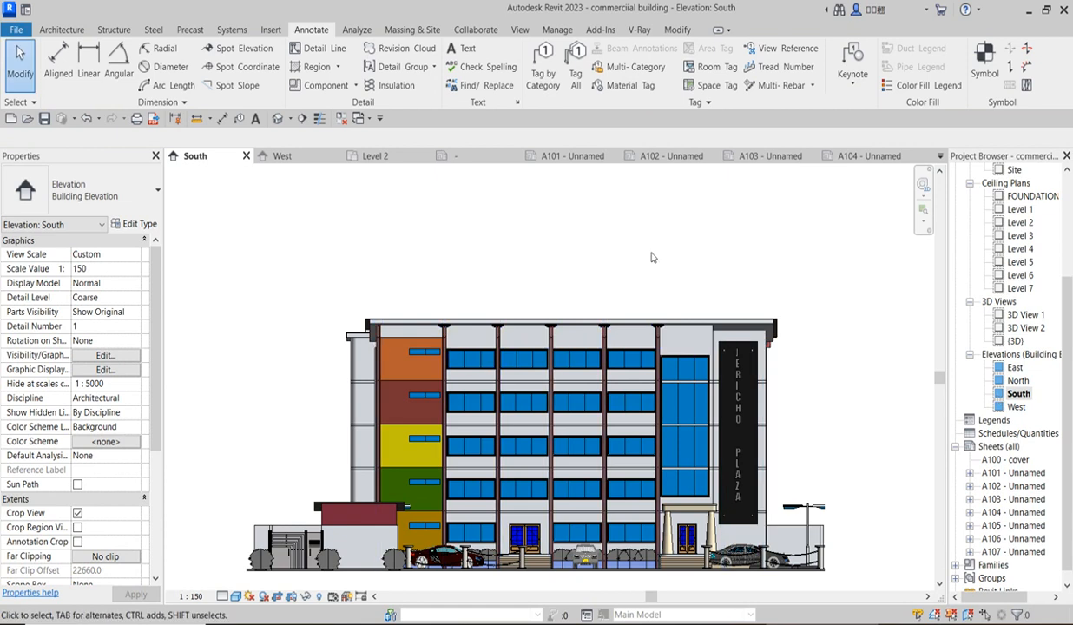
double_click(1018, 539)
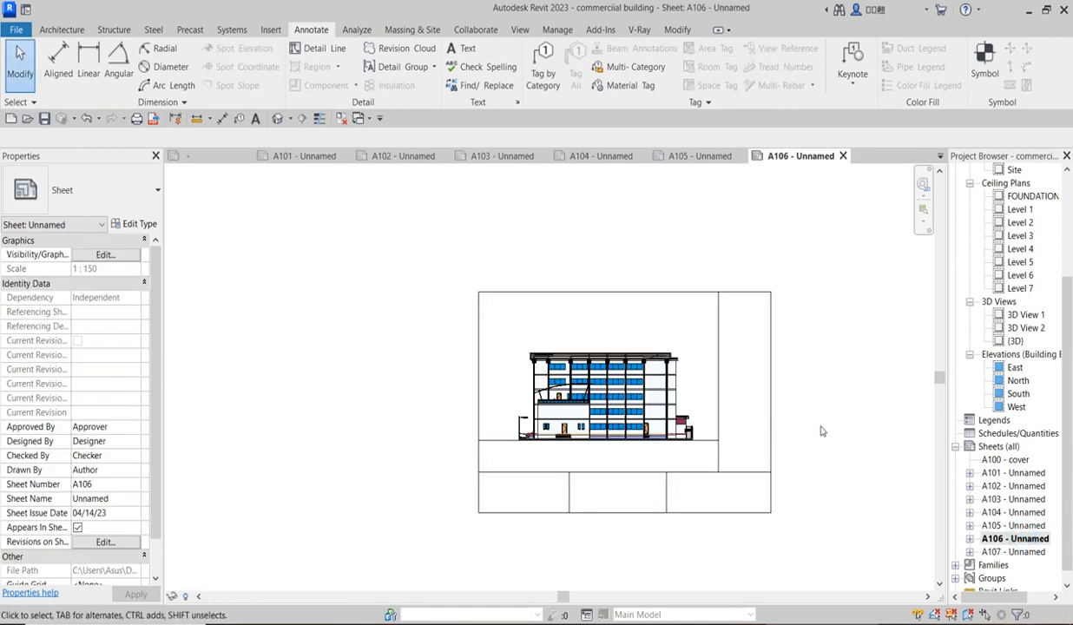
scroll(808, 441, "up", 1)
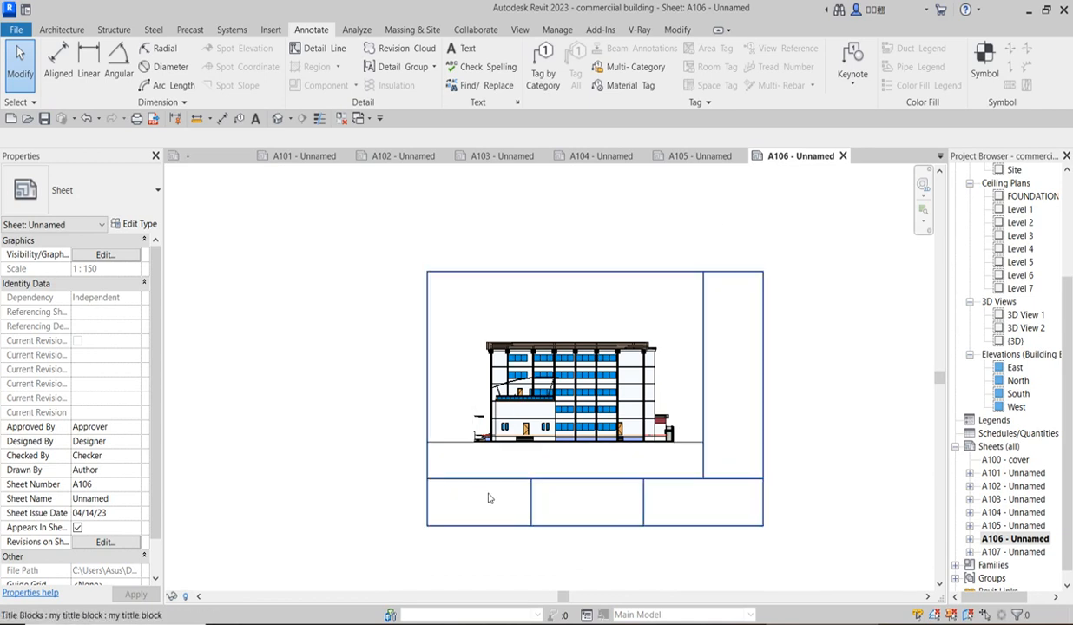
scroll(556, 360, "up", 2)
scroll(625, 382, "down", 2)
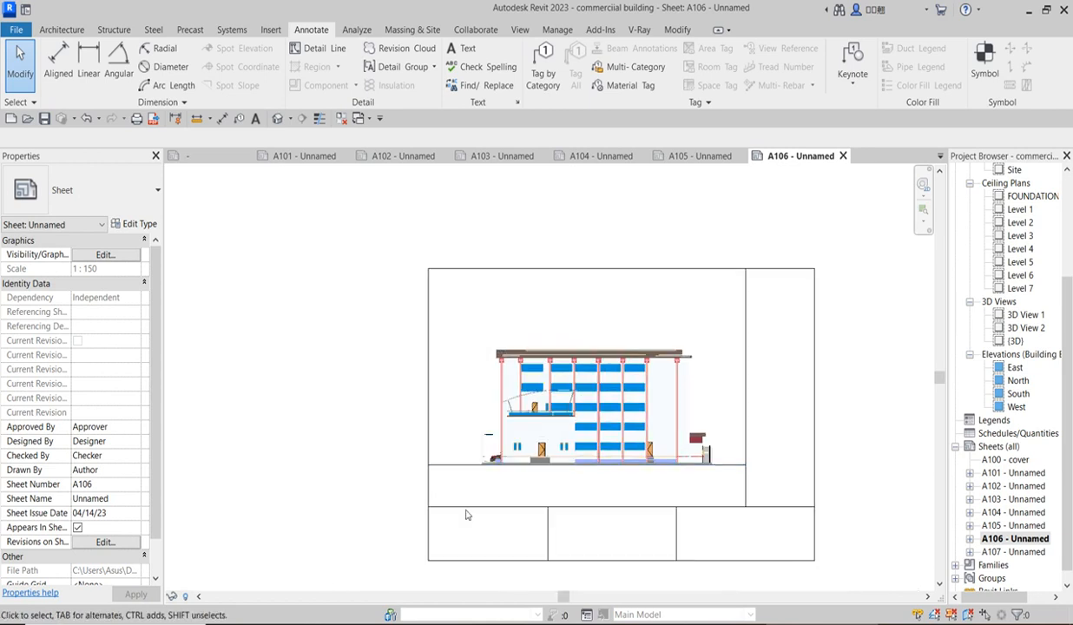
scroll(543, 330, "up", 2)
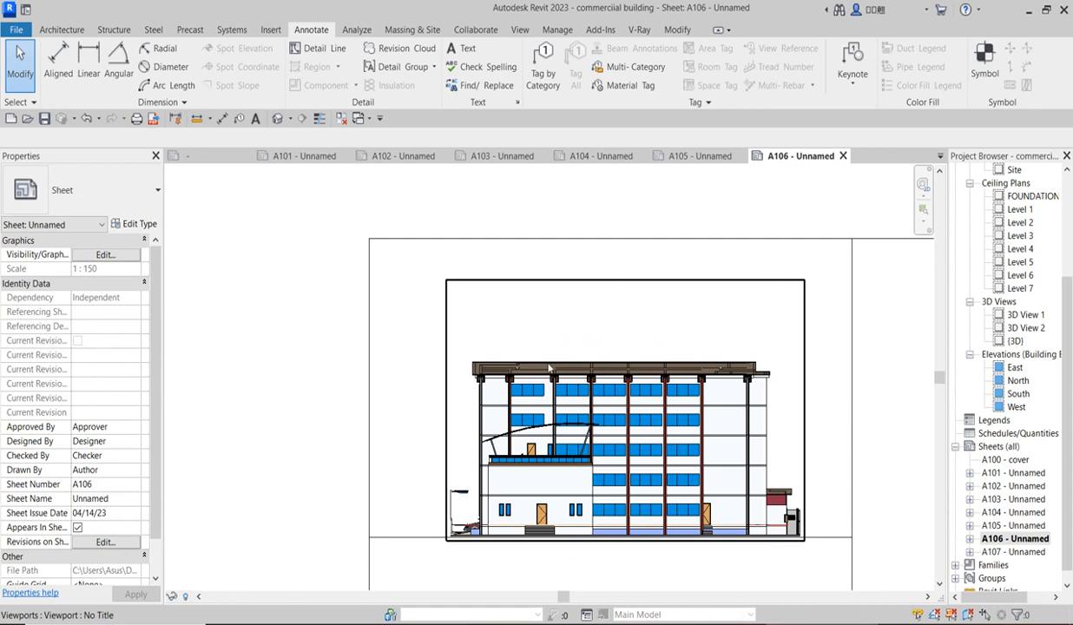
scroll(807, 385, "down", 2)
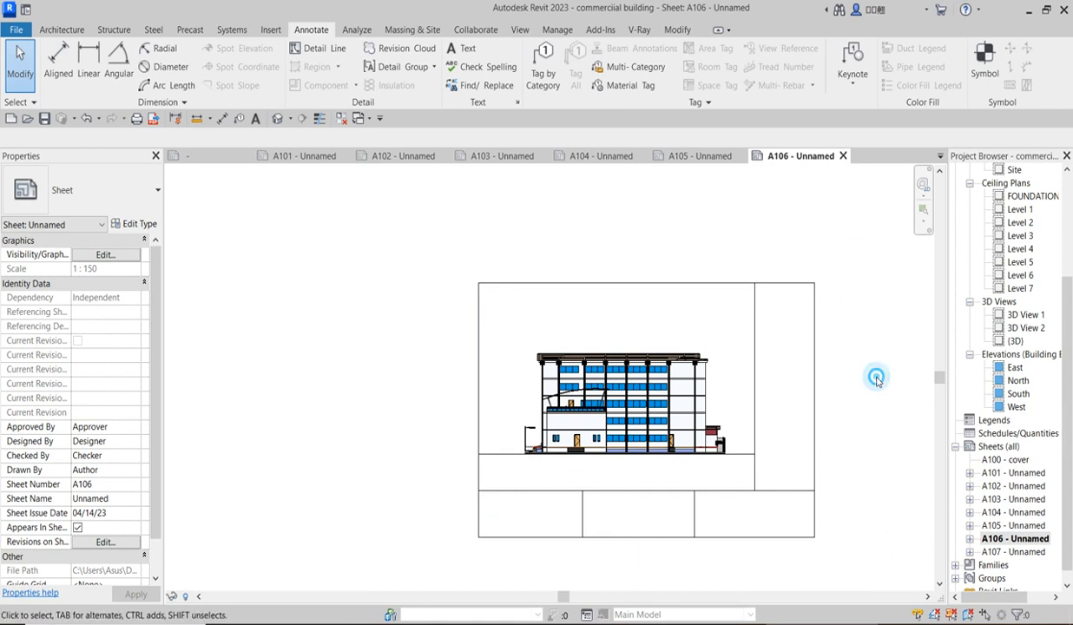
double_click(1015, 340)
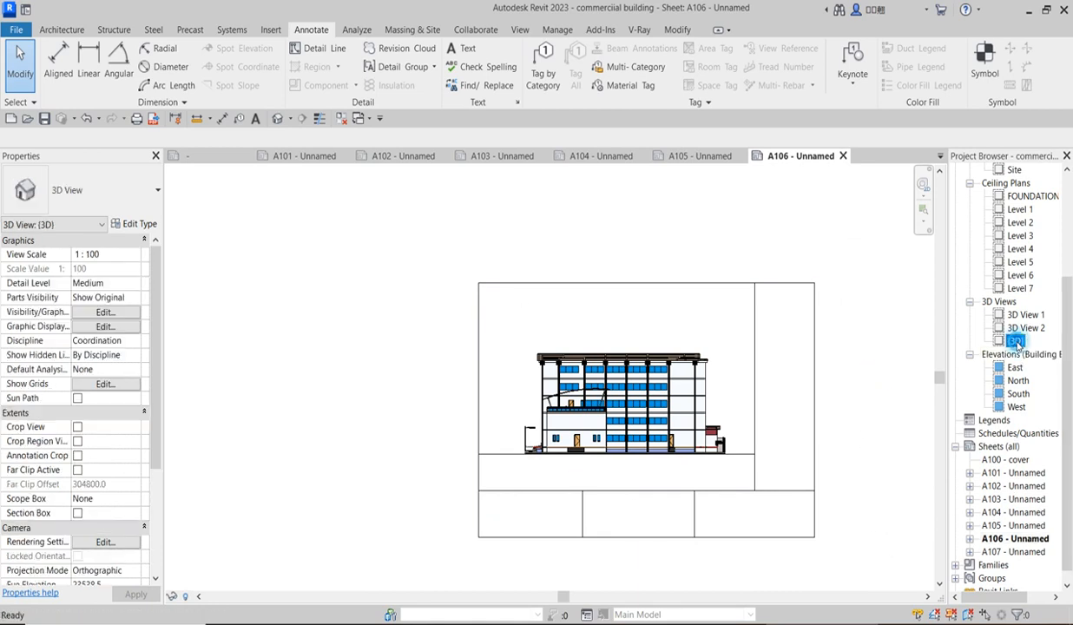
scroll(708, 392, "down", 5)
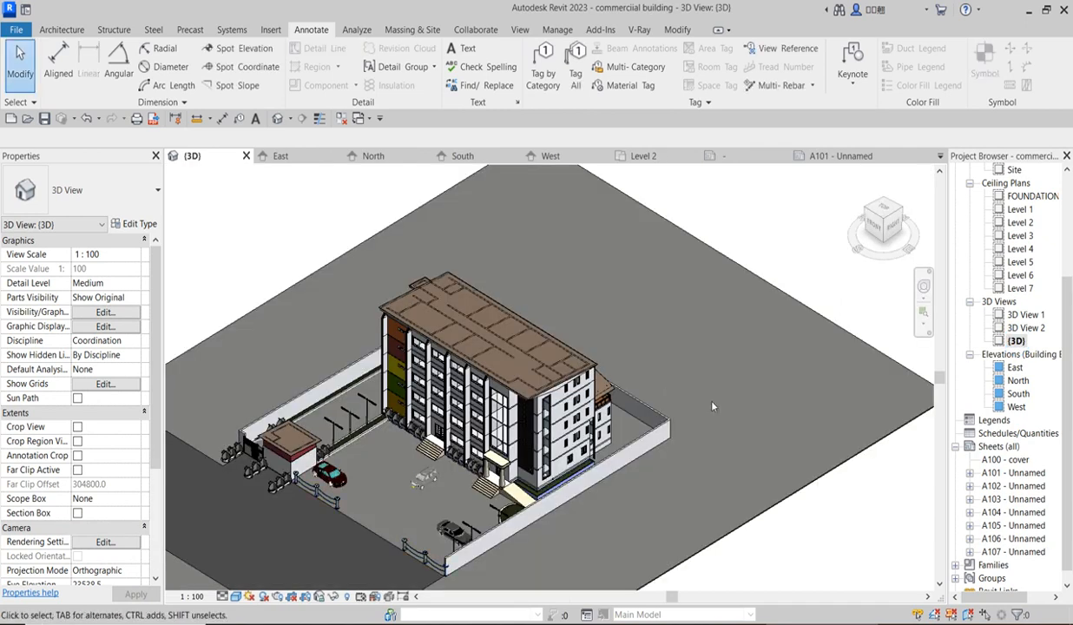
double_click(1014, 525)
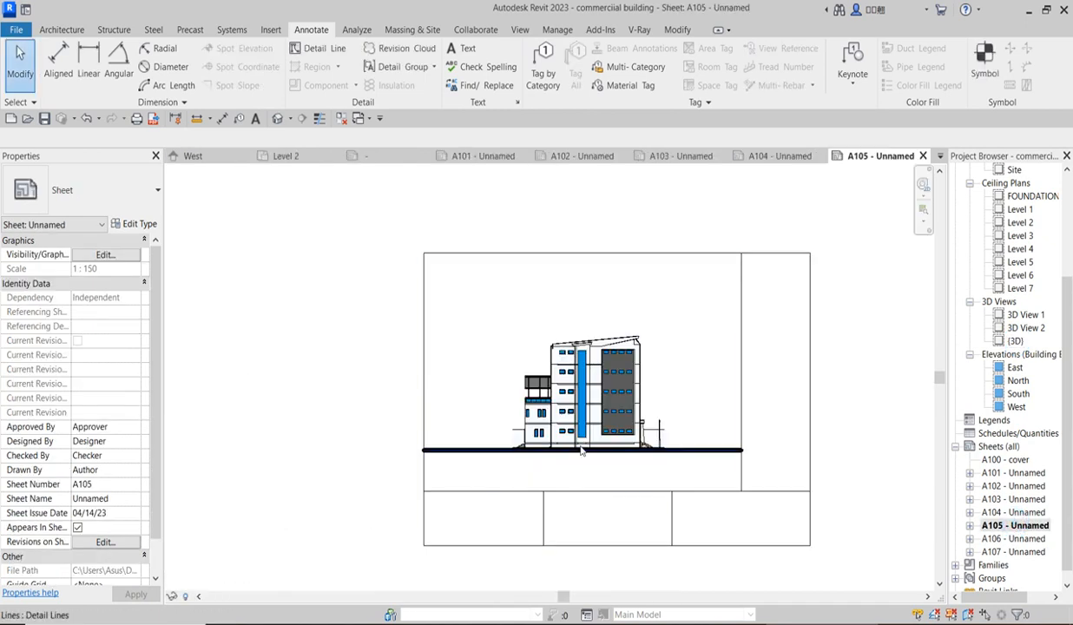